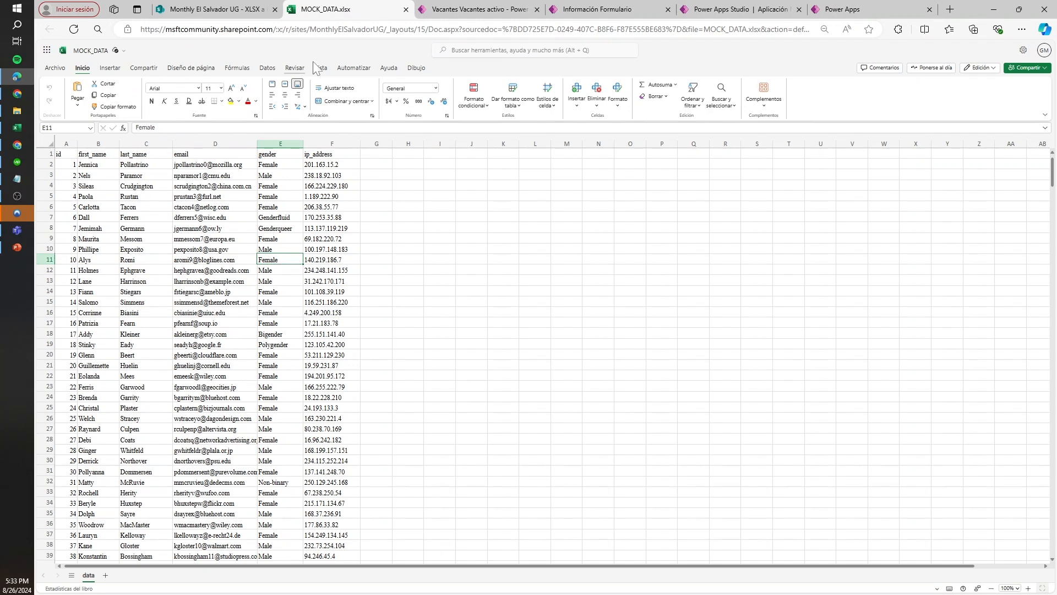
# Start recording the workbook actions as an Office script and widen the recording pane
pyautogui.click(353, 68)
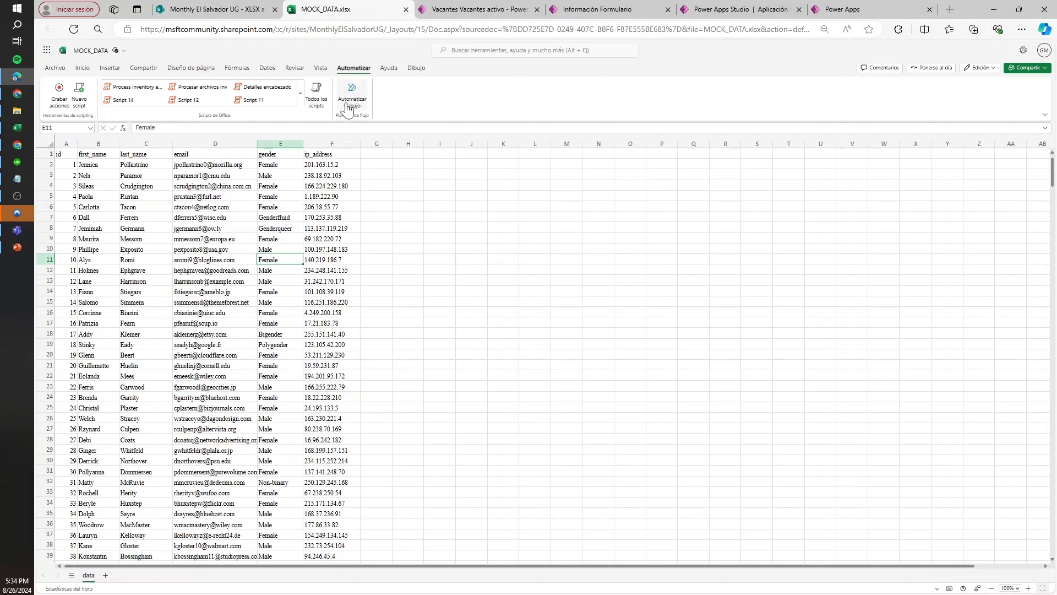
pyautogui.click(56, 97)
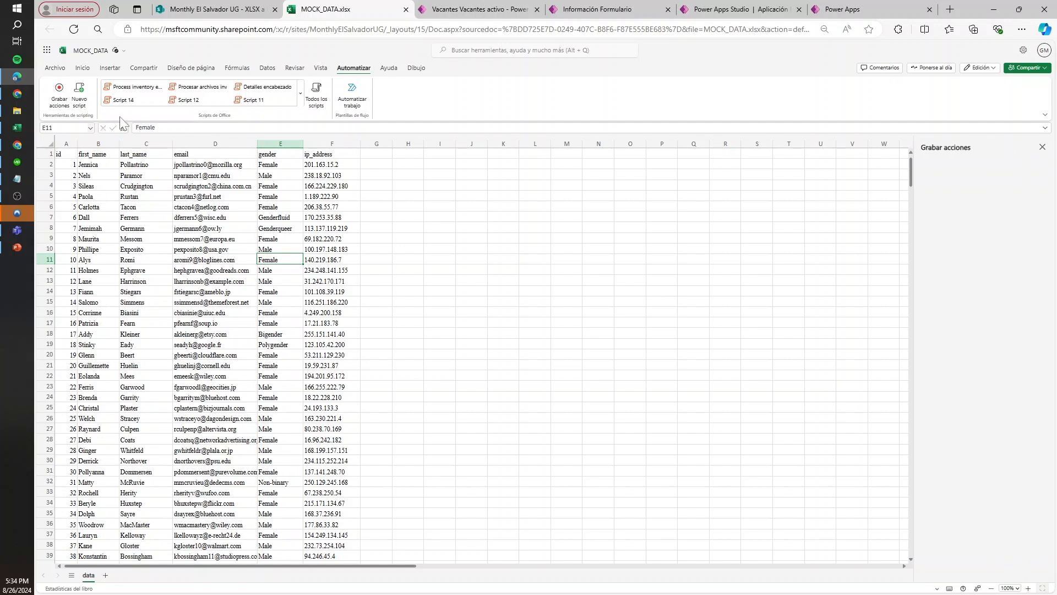
pyautogui.moveTo(915, 181); pyautogui.dragTo(715, 185)
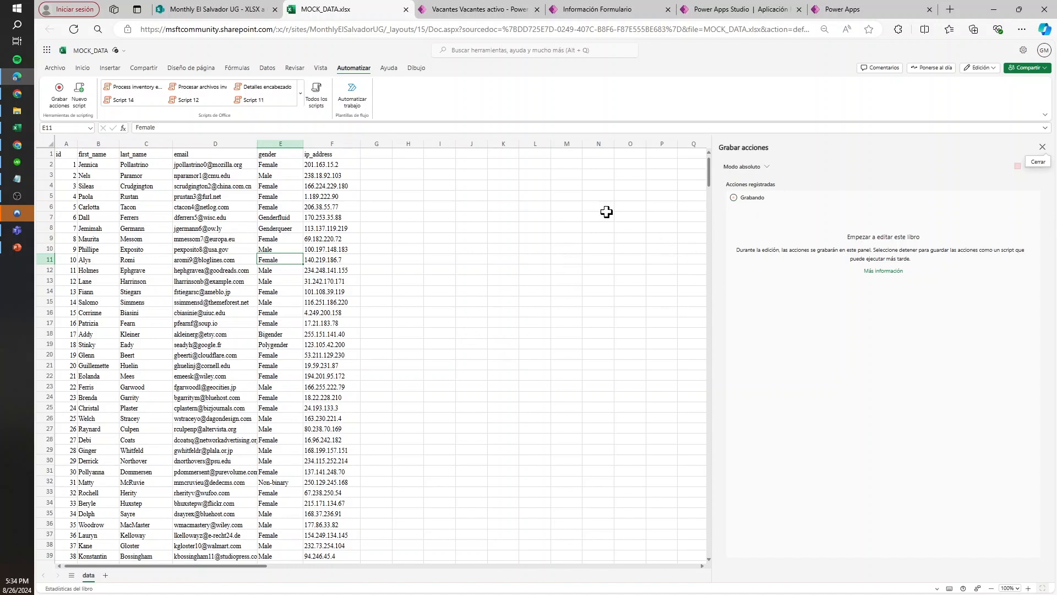
# Convert the data range A1:F501 into a table with headers
pyautogui.click(71, 154)
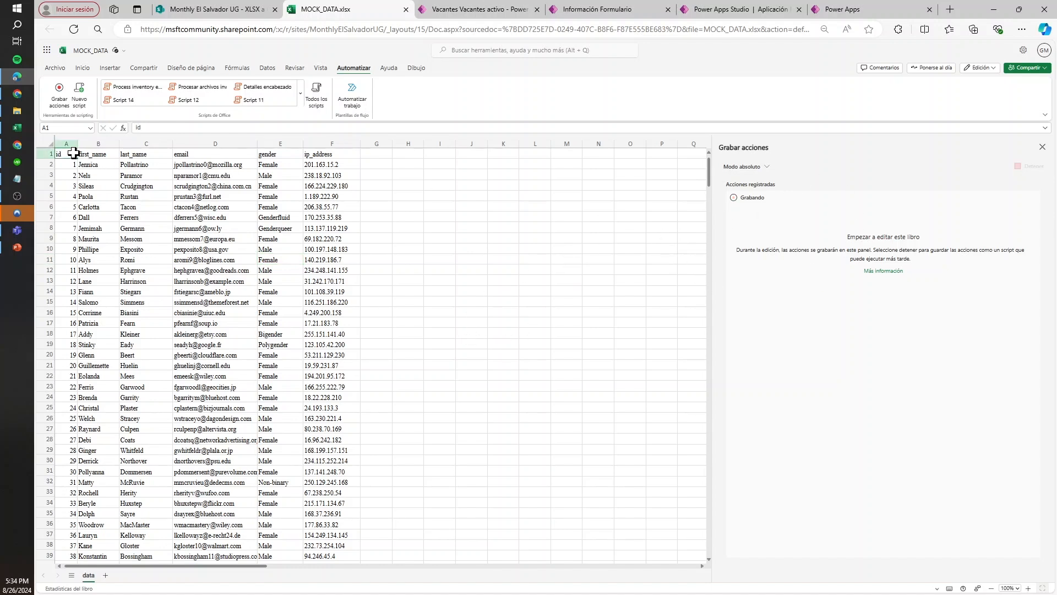
pyautogui.click(110, 68)
pyautogui.click(78, 94)
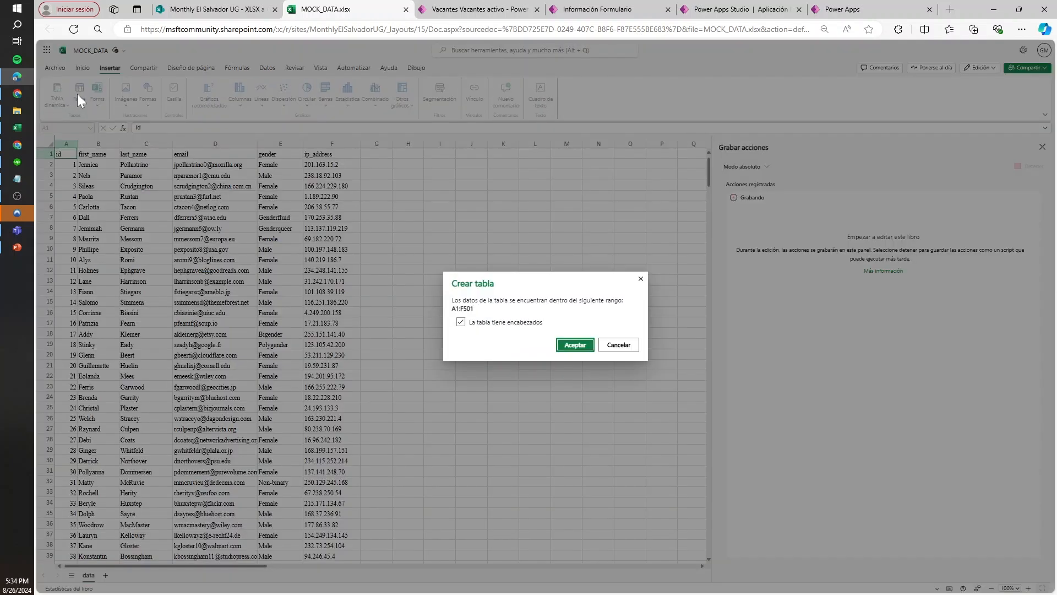
pyautogui.click(584, 347)
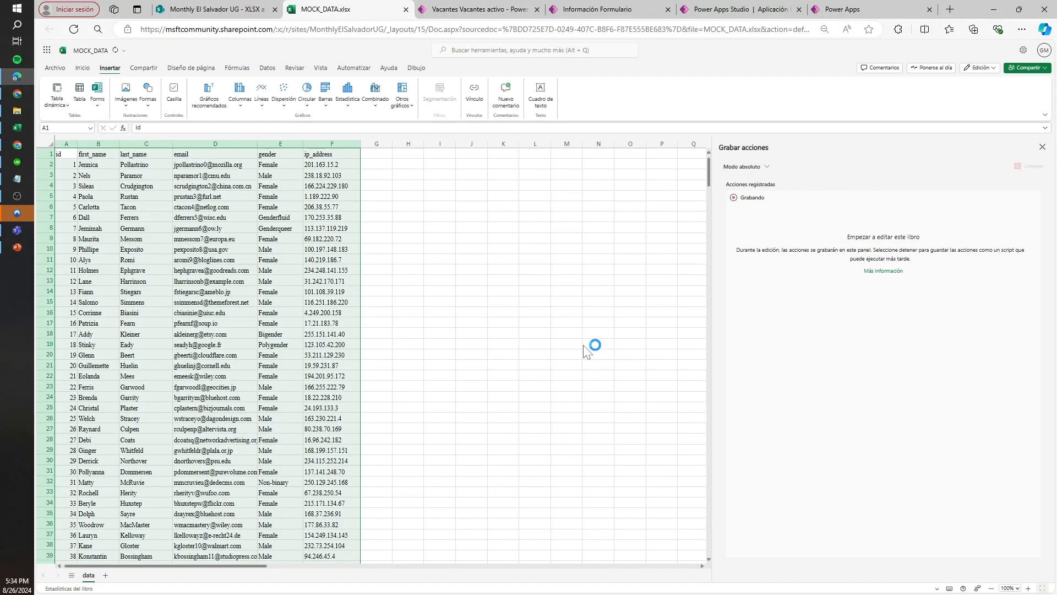
pyautogui.click(274, 282)
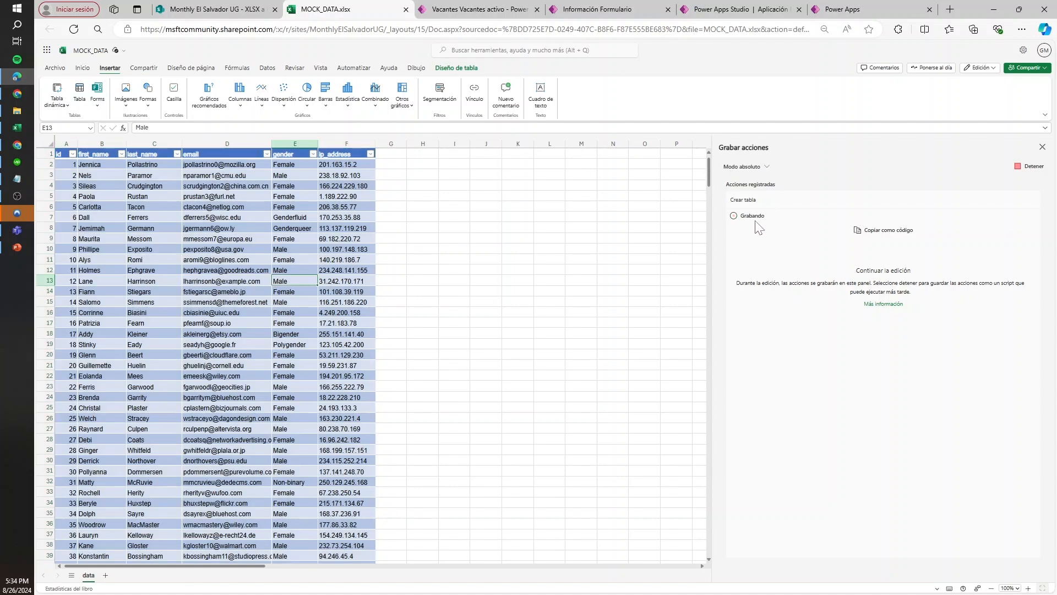
pyautogui.scroll(-15, 321, 275)
pyautogui.scroll(20, 322, 275)
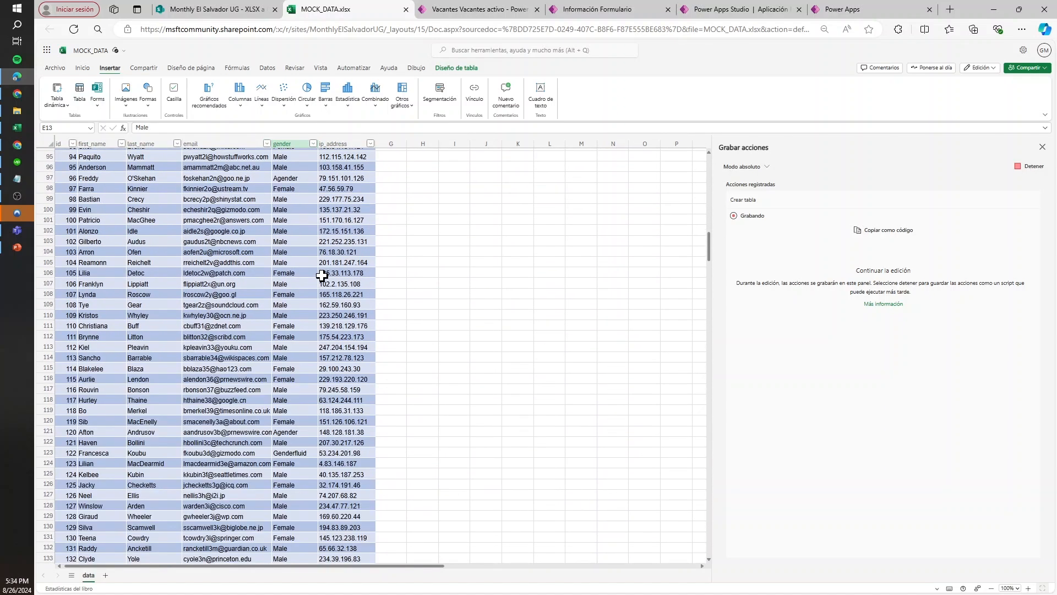
# Rename the table as TablaDatos and stop the action recording
pyautogui.click(457, 67)
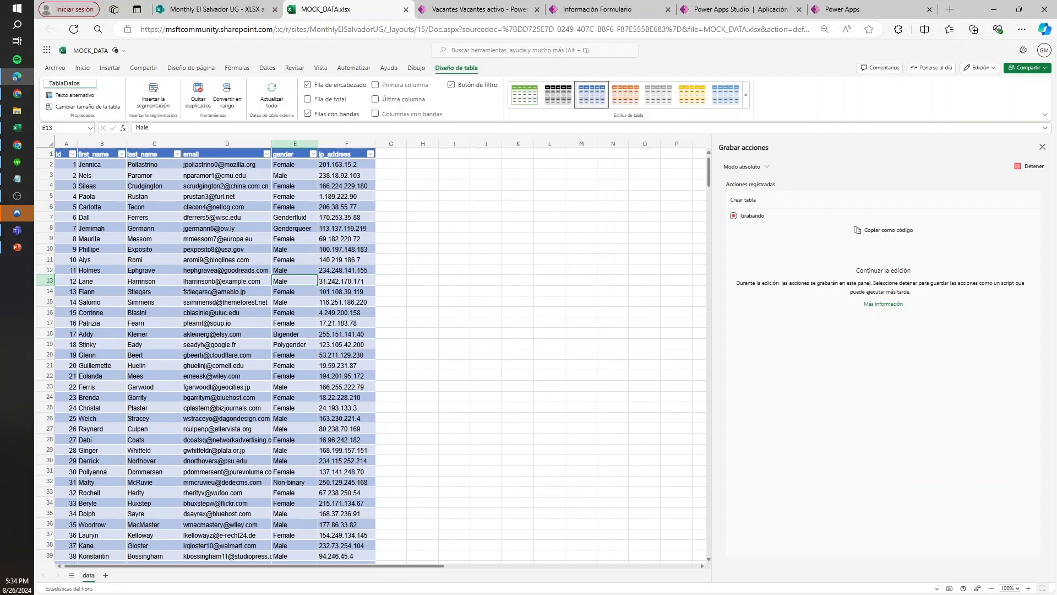
pyautogui.press('Return')
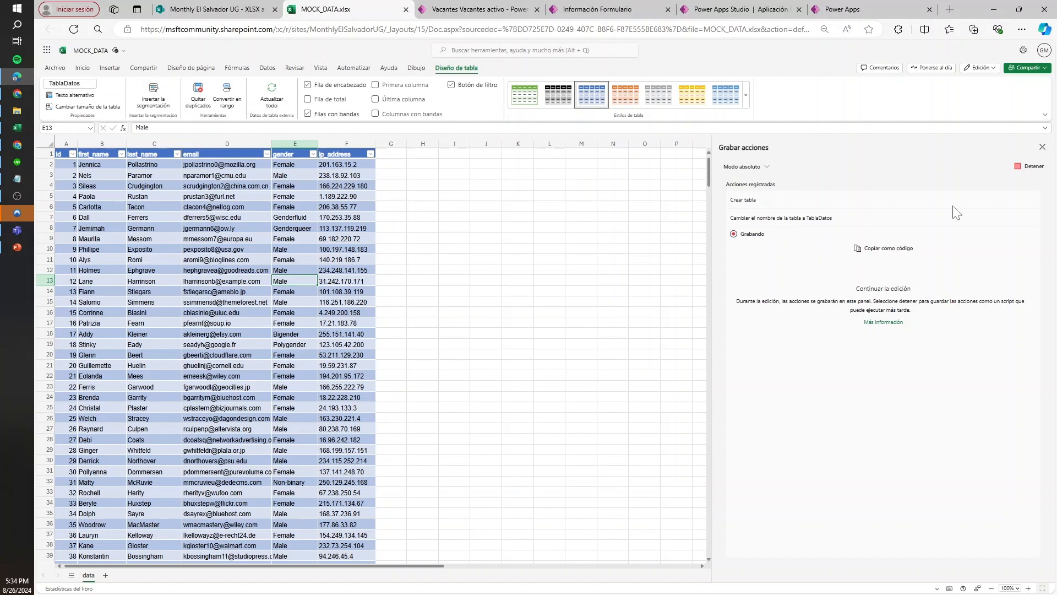
pyautogui.click(1027, 168)
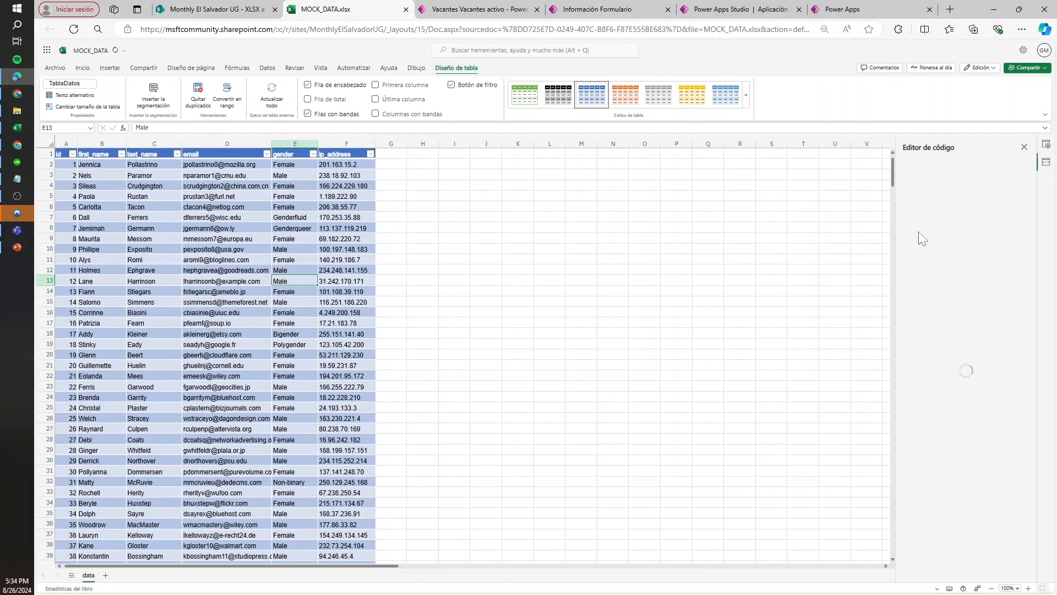
# Widen the code editor pane and rename the recorded script as "Transformar de XL a CSV"
pyautogui.moveTo(897, 219); pyautogui.dragTo(565, 225)
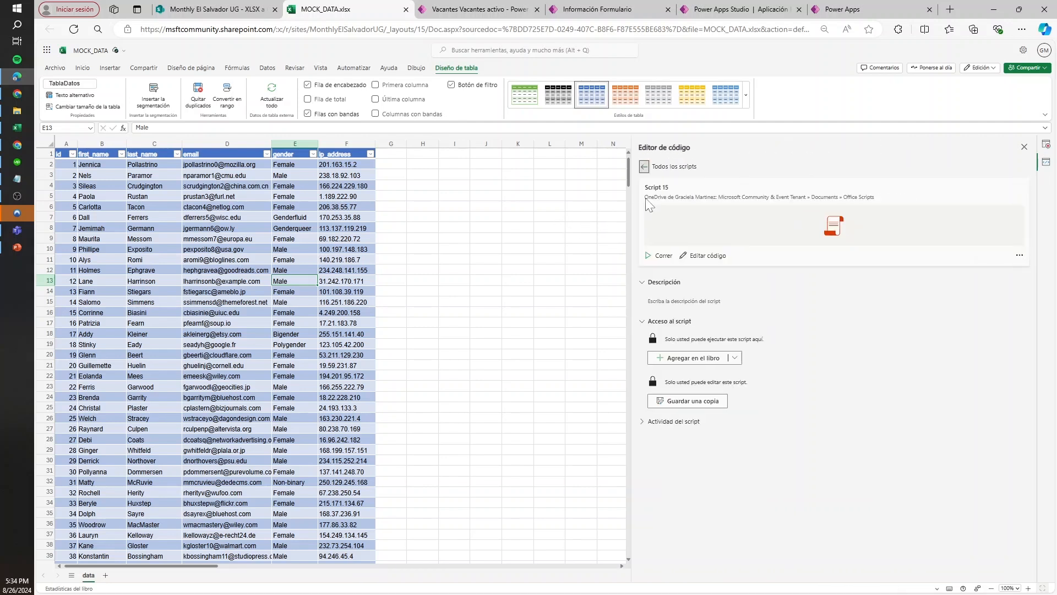
pyautogui.click(673, 190)
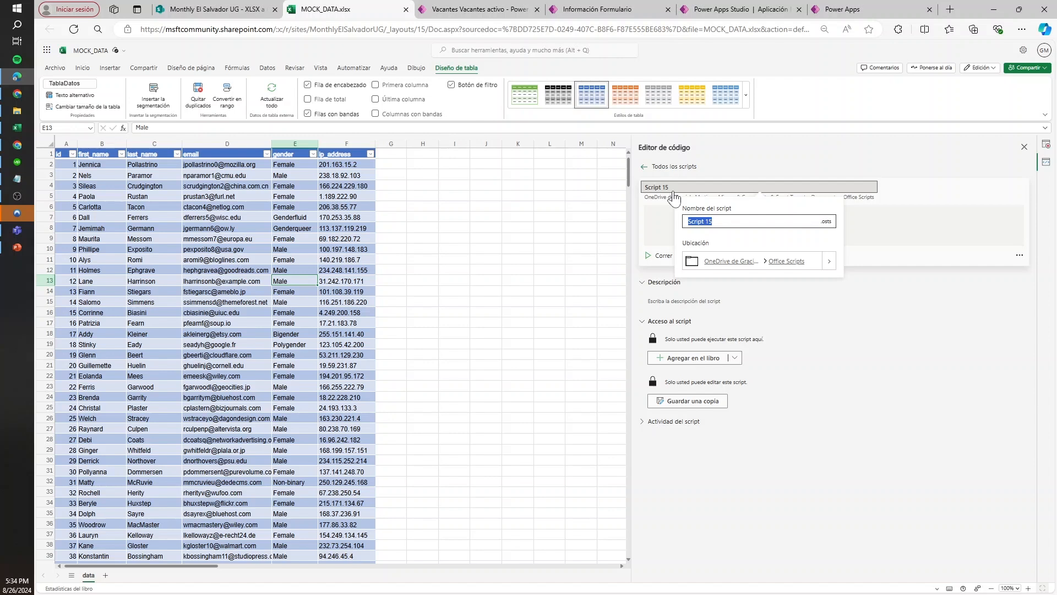
pyautogui.write('Tr')
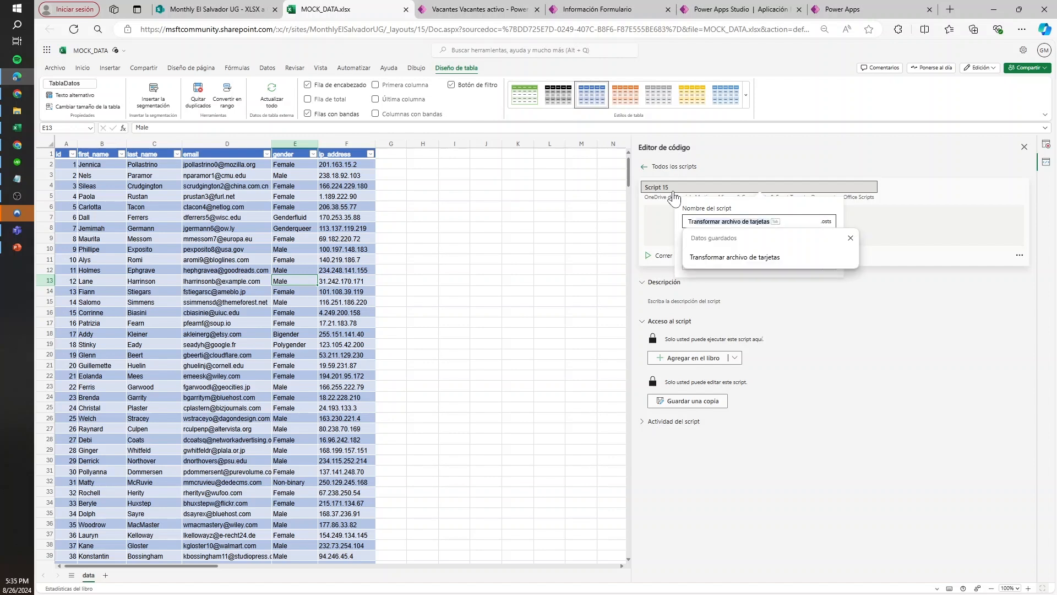
pyautogui.write('ansformar de ')
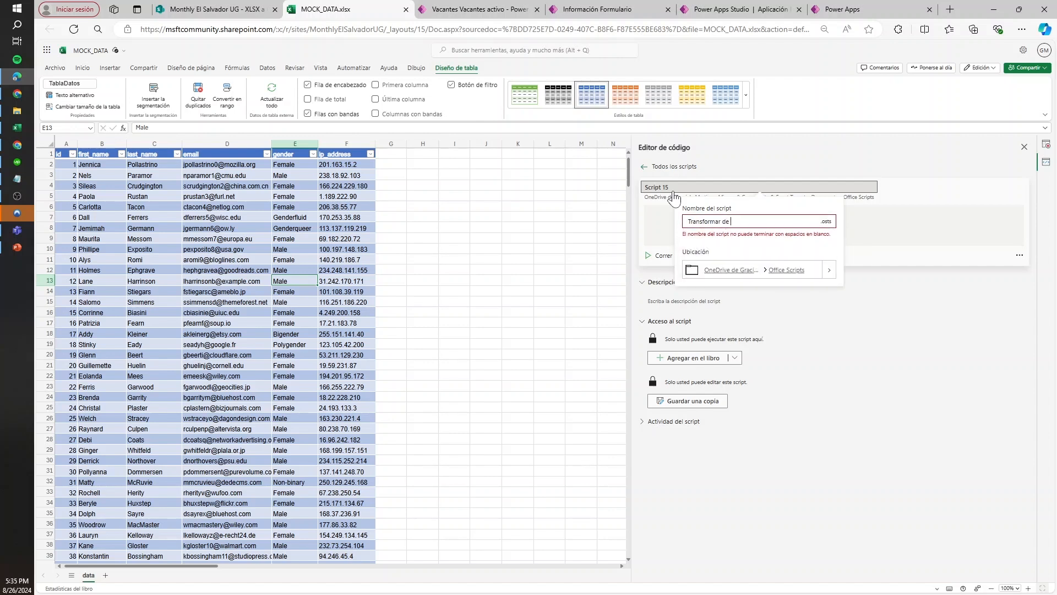
pyautogui.write('CL a CSV')
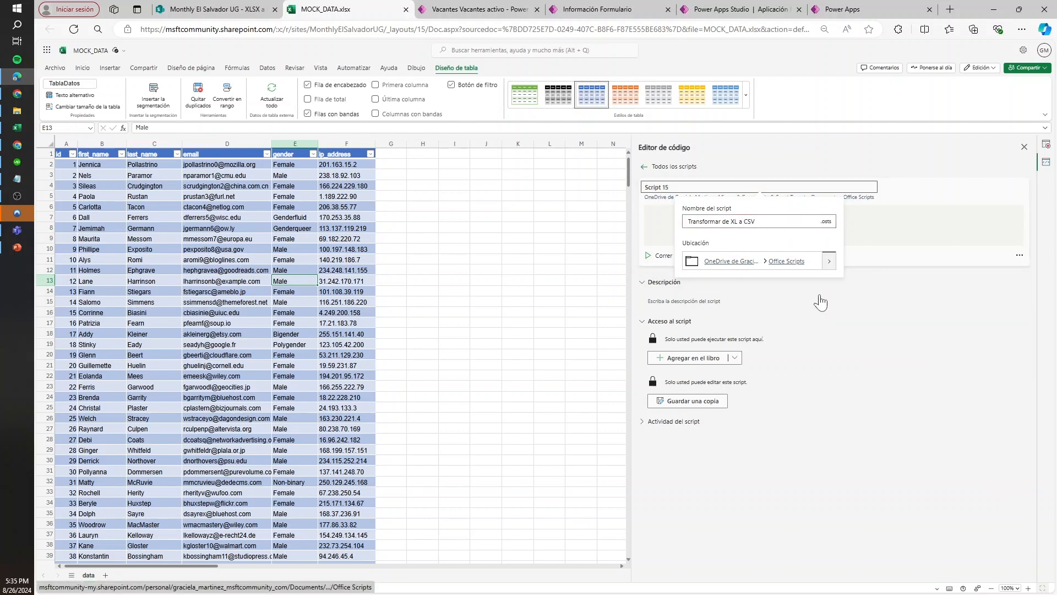
pyautogui.click(851, 163)
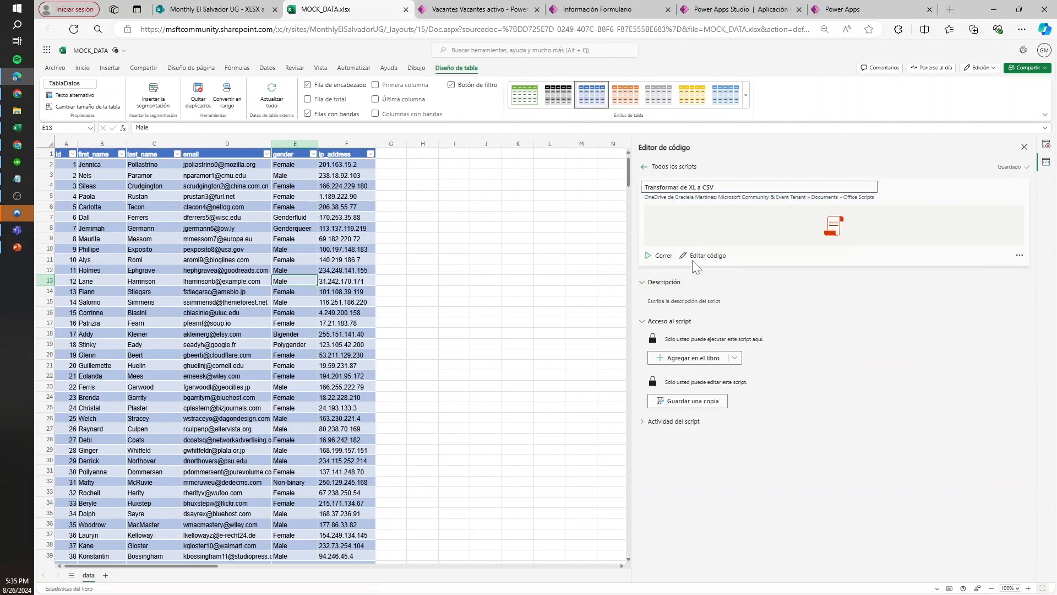
# Open the recorded script's code for editing and review the body of its main function
pyautogui.click(715, 260)
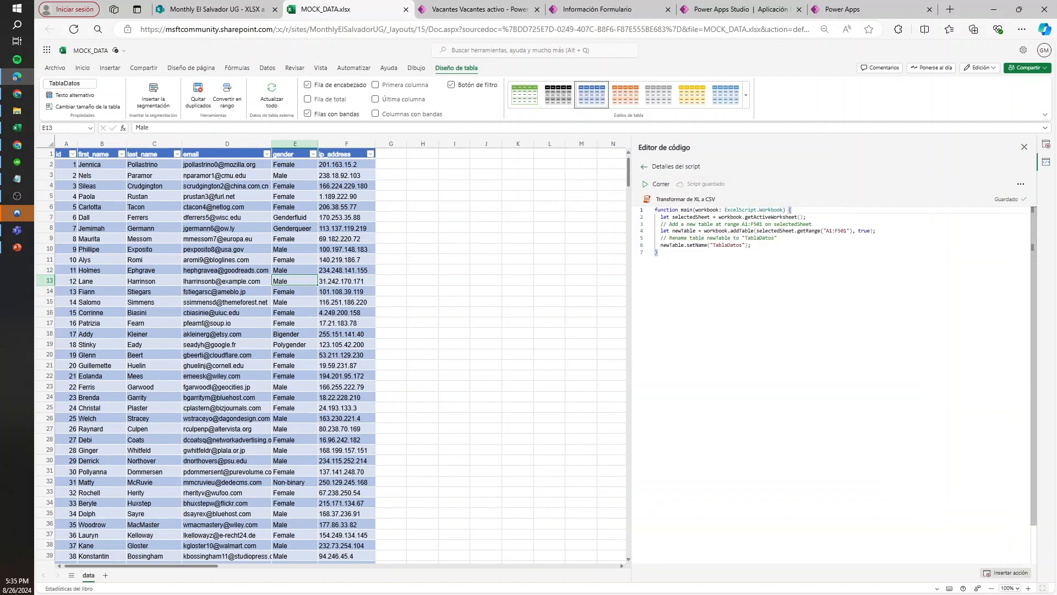
pyautogui.moveTo(875, 231); pyautogui.dragTo(655, 209)
pyautogui.click(742, 225)
pyautogui.moveTo(750, 245); pyautogui.dragTo(655, 217)
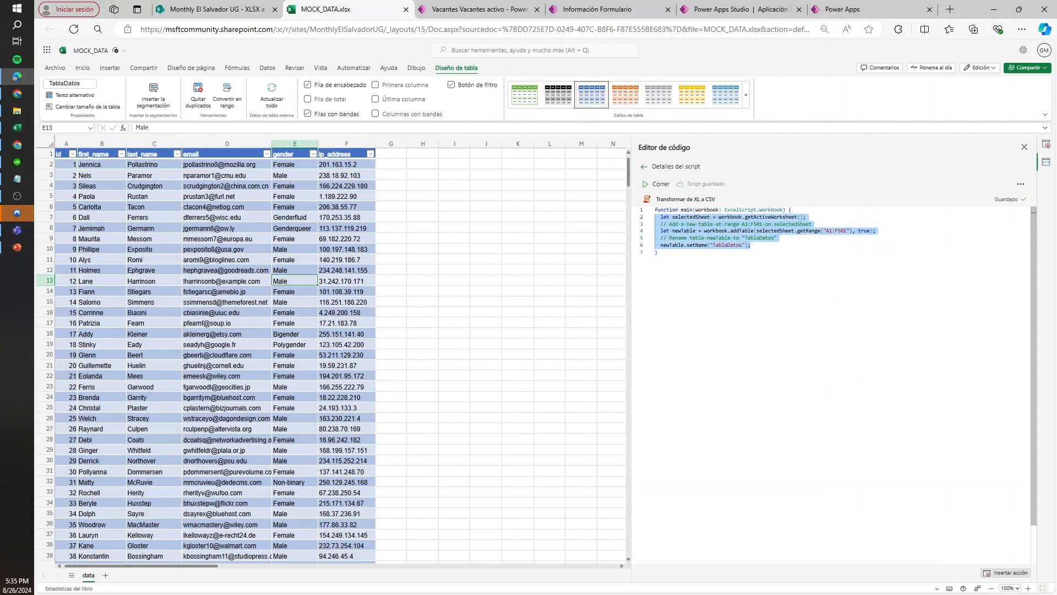
pyautogui.click(658, 252)
pyautogui.click(347, 206)
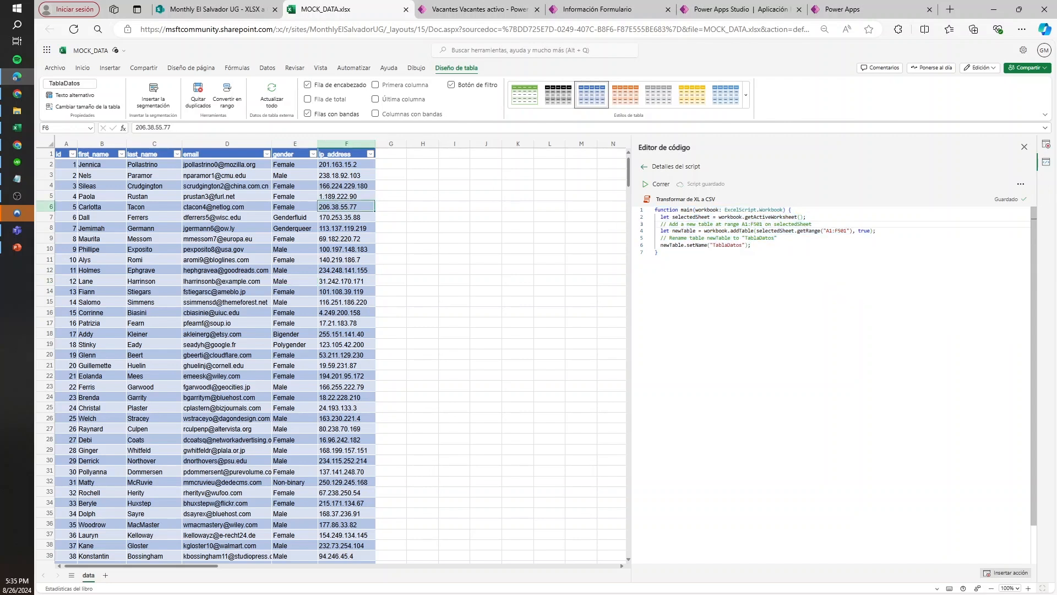
# Examine the script statements that get the active worksheet, add the table over A1:F501 and name it TablaDatos
pyautogui.moveTo(806, 217); pyautogui.dragTo(660, 217)
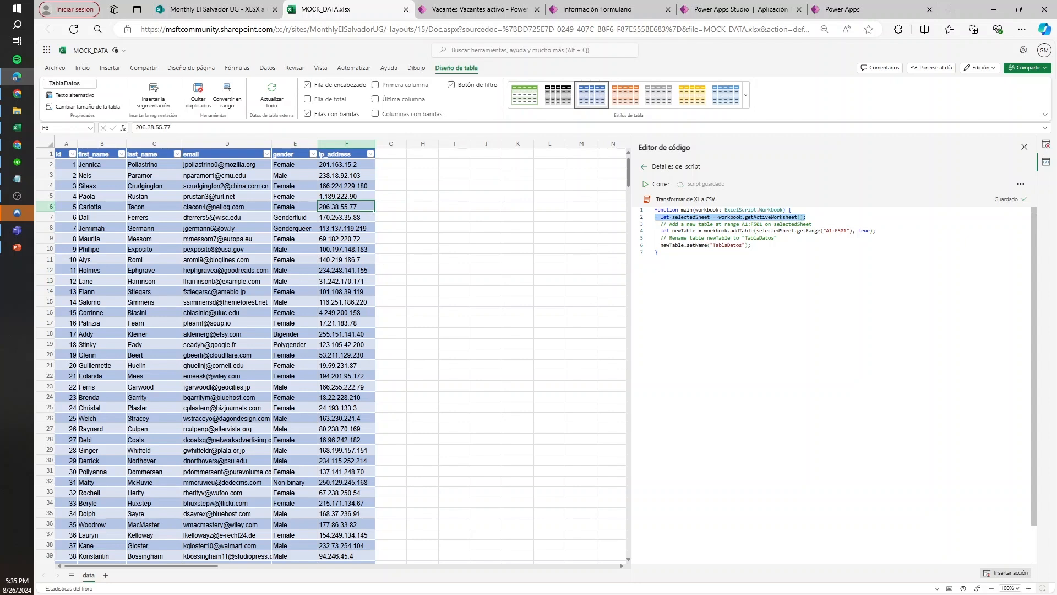
pyautogui.moveTo(875, 230); pyautogui.dragTo(655, 230)
pyautogui.click(838, 231)
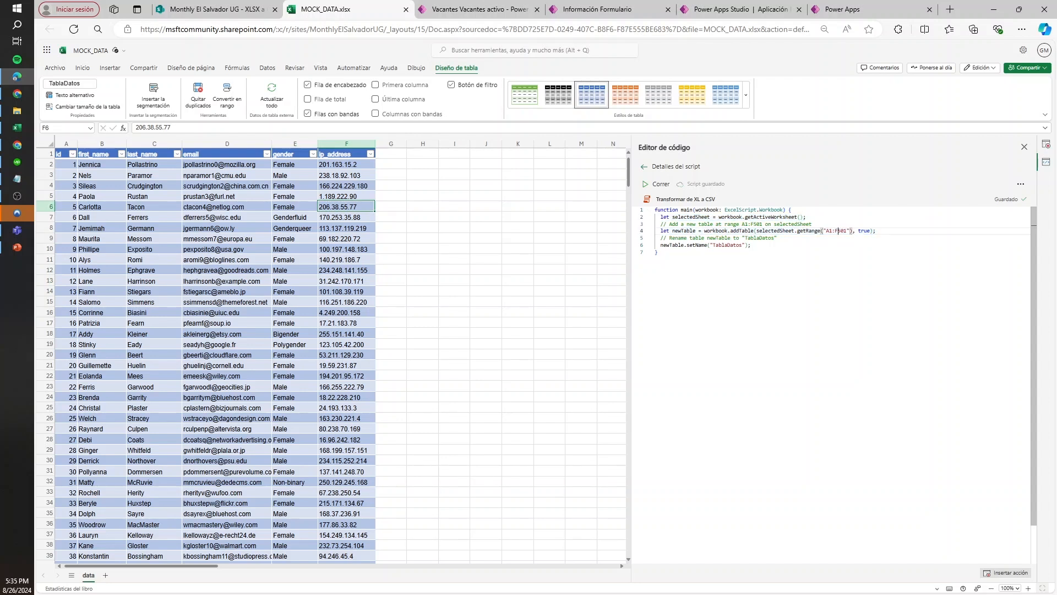
pyautogui.moveTo(751, 245); pyautogui.dragTo(655, 245)
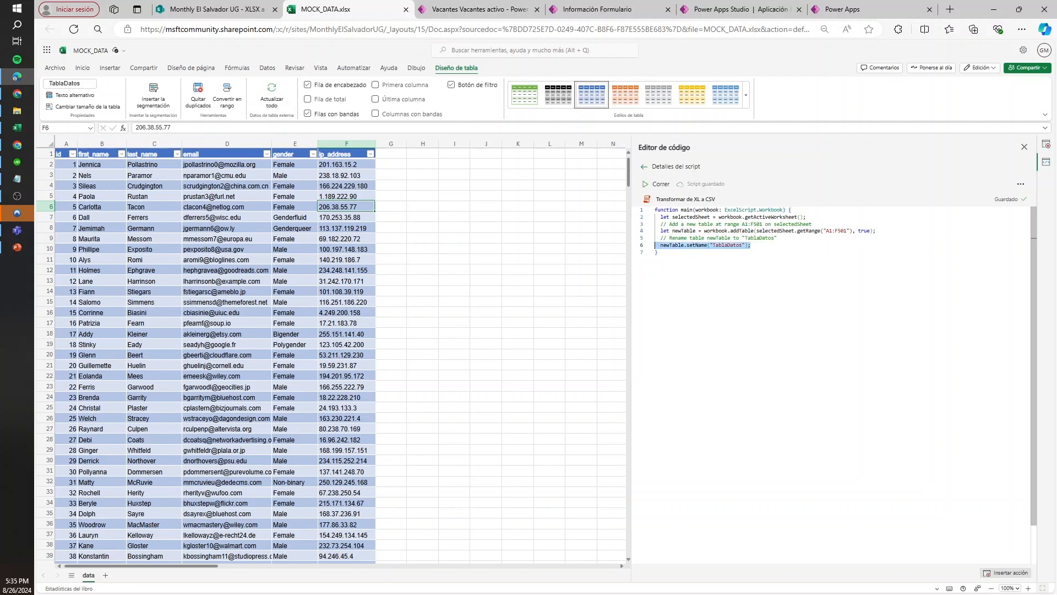
pyautogui.click(835, 231)
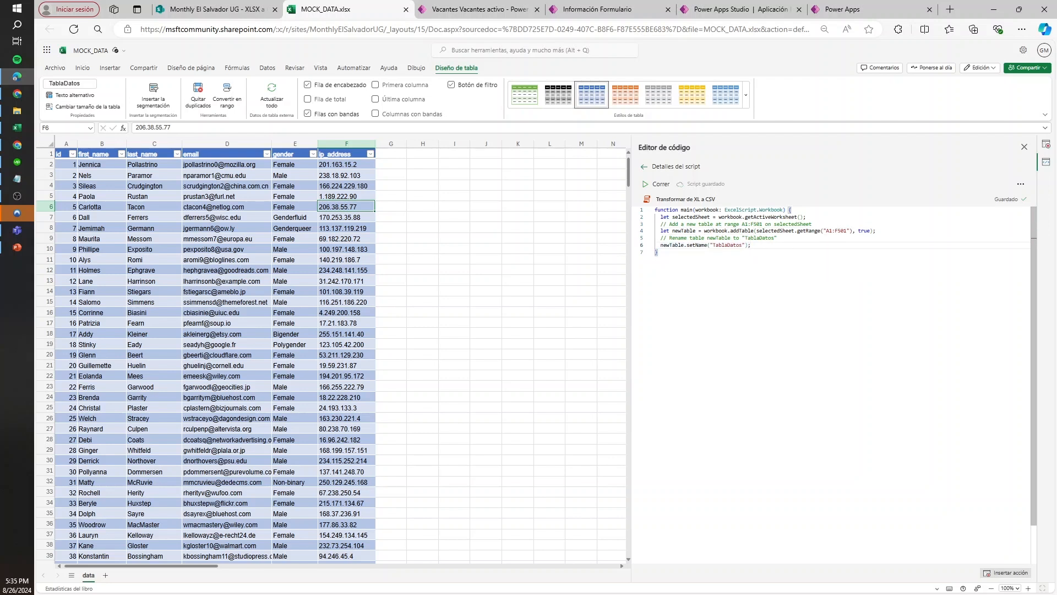
pyautogui.moveTo(876, 230); pyautogui.dragTo(654, 230)
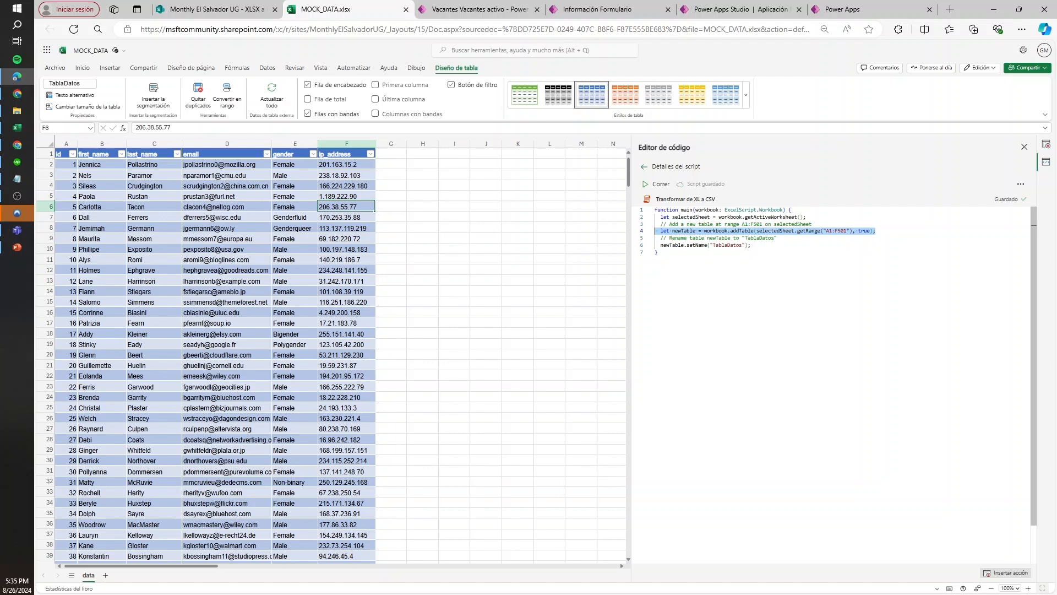
pyautogui.click(736, 238)
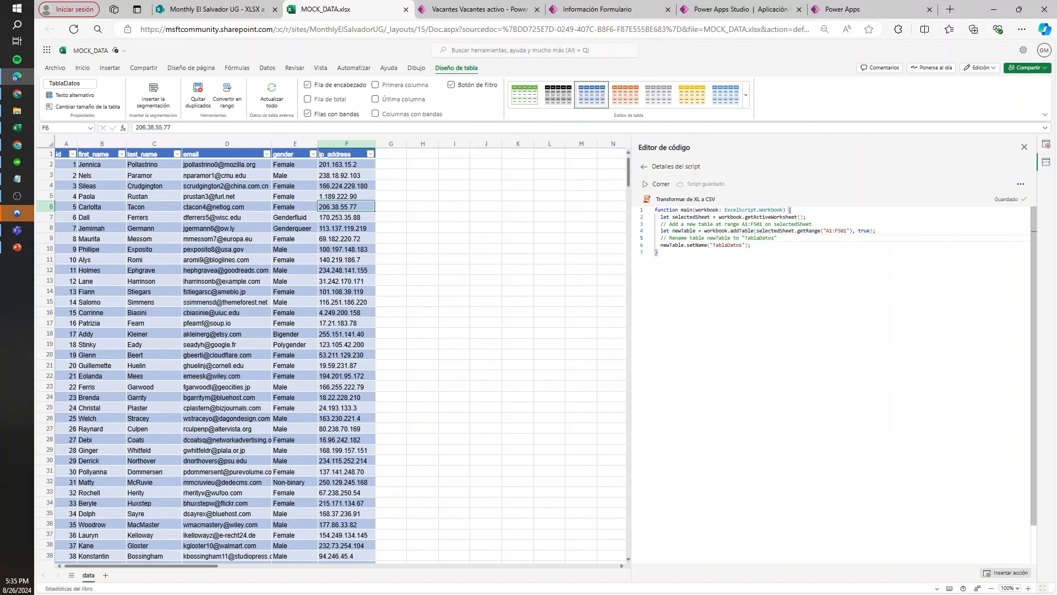
pyautogui.moveTo(751, 245); pyautogui.dragTo(655, 217)
pyautogui.moveTo(655, 252); pyautogui.dragTo(633, 219)
pyautogui.click(707, 231)
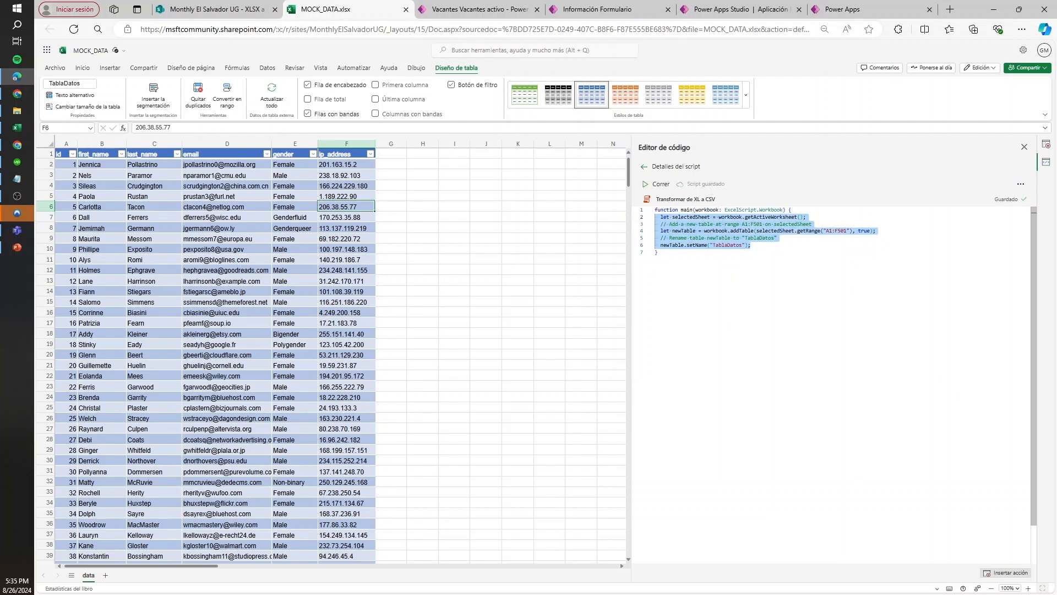
pyautogui.click(716, 230)
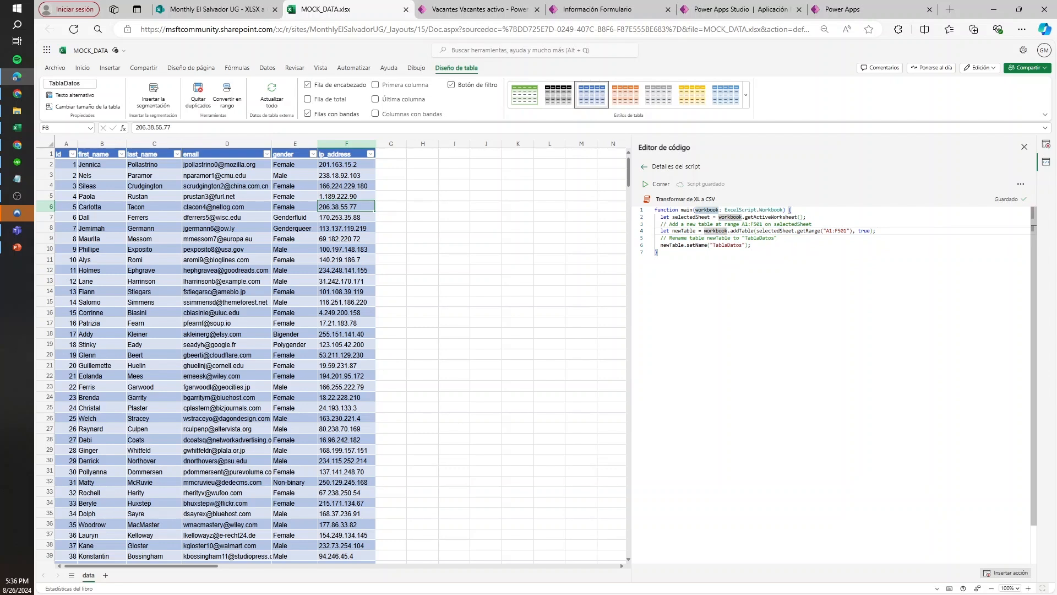
# Compare the fixed range A1:F501 in the script with the table's first and last rows in the sheet
pyautogui.click(352, 238)
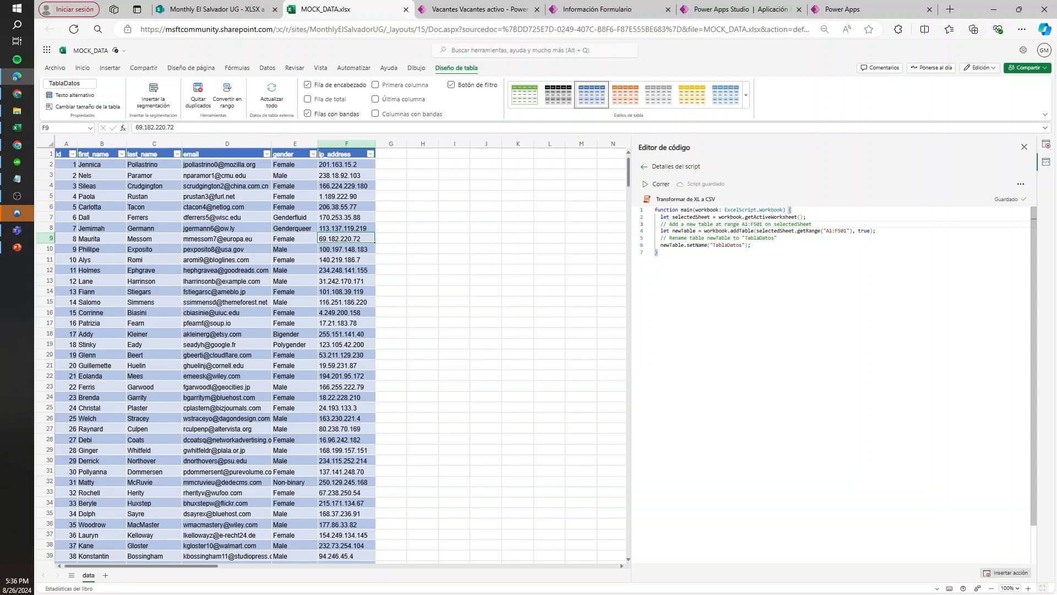
pyautogui.moveTo(876, 230); pyautogui.dragTo(669, 231)
pyautogui.click(832, 230)
pyautogui.moveTo(826, 230); pyautogui.dragTo(844, 230)
pyautogui.click(340, 238)
pyautogui.hotkey('ctrl', 'Down')
pyautogui.scroll(-10, 365, 238)
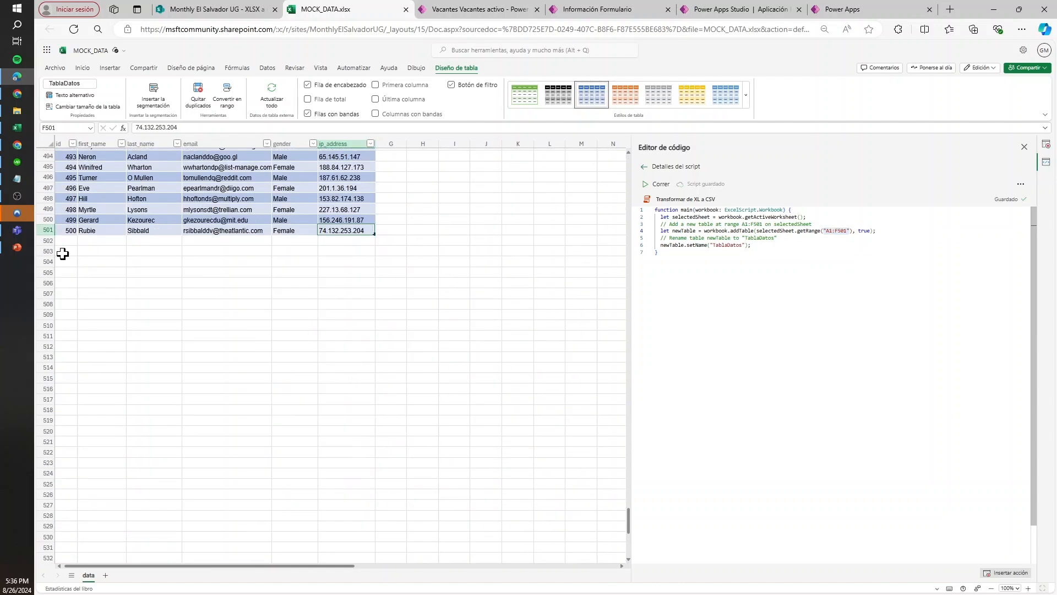
pyautogui.moveTo(72, 240); pyautogui.dragTo(335, 446)
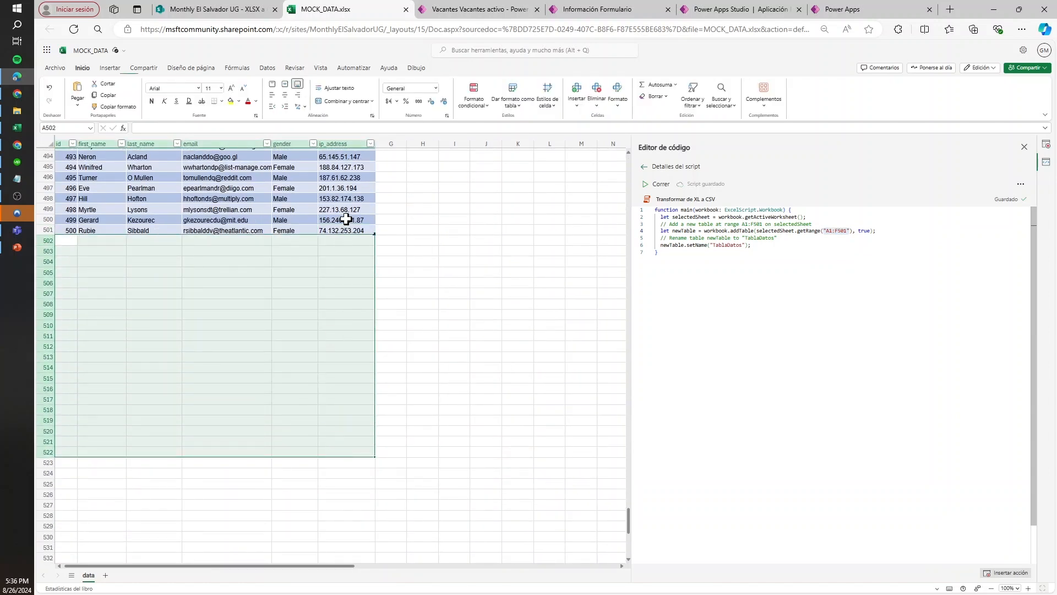
pyautogui.click(346, 219)
pyautogui.hotkey('ctrl', 'Up')
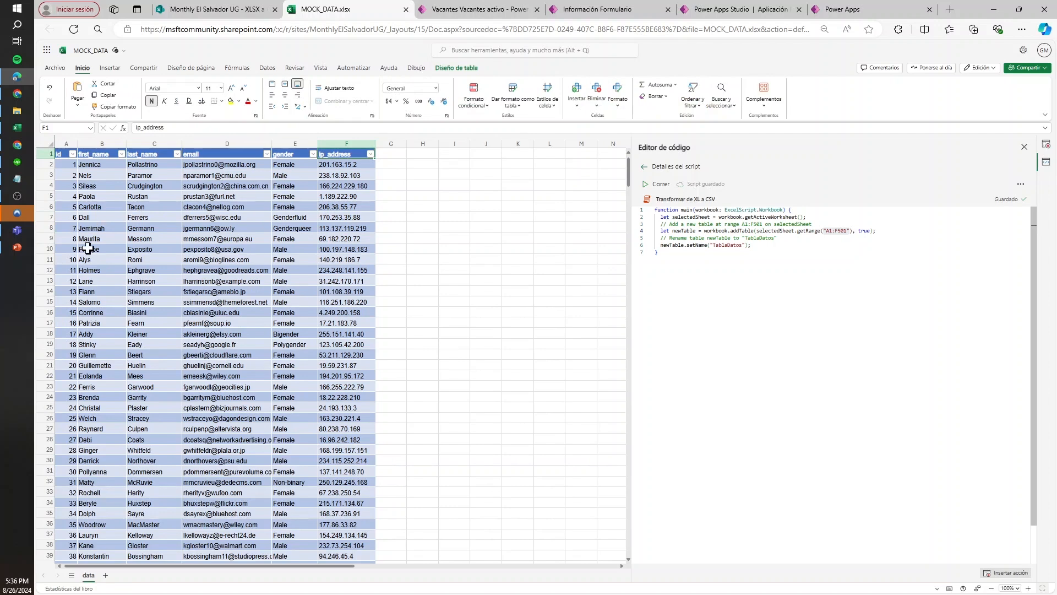
pyautogui.moveTo(72, 265); pyautogui.dragTo(347, 147)
pyautogui.click(329, 186)
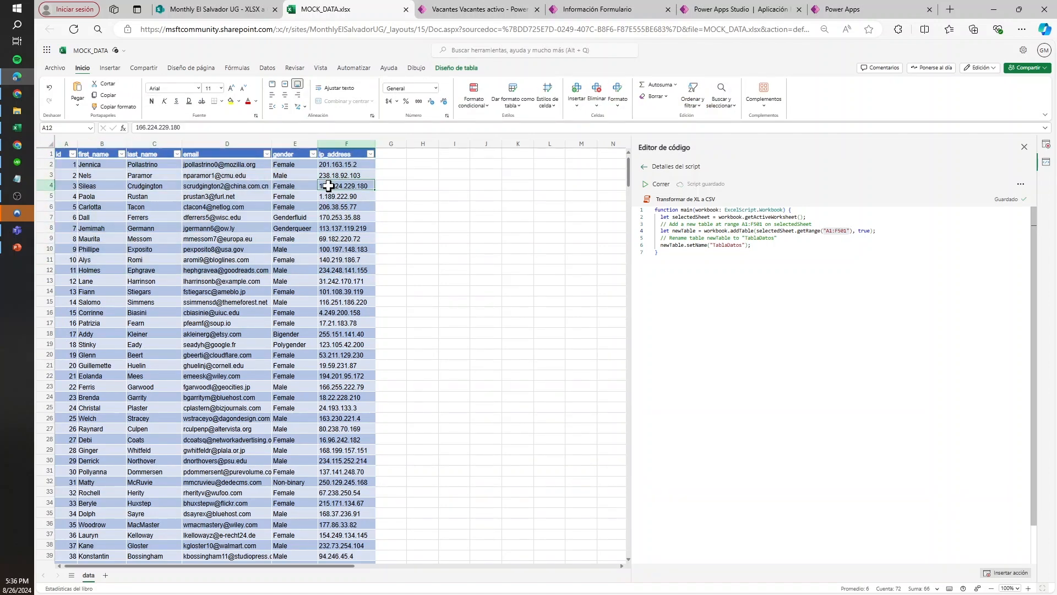
pyautogui.click(245, 7)
pyautogui.click(326, 9)
pyautogui.click(334, 228)
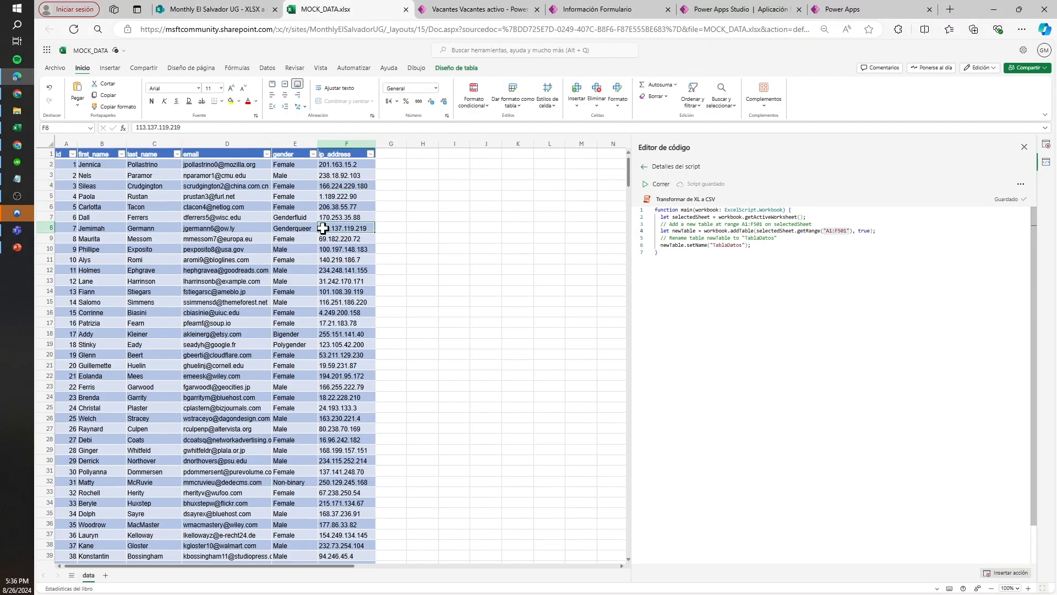
pyautogui.click(778, 238)
pyautogui.click(51, 153)
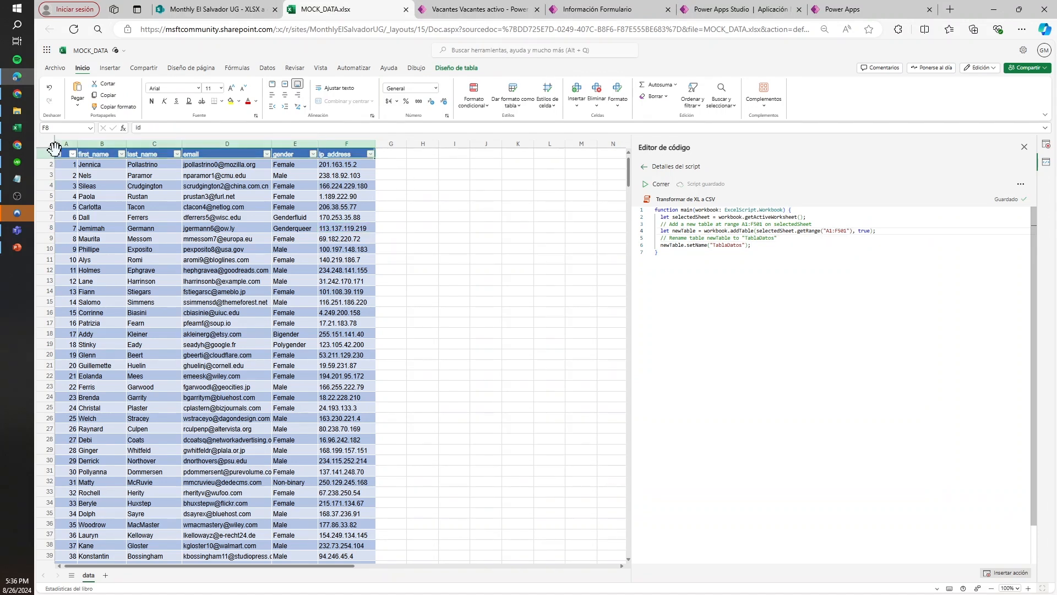
# Replace the fixed range in the script's addTable statement with getRange("A1").getSurroundingRegion()
pyautogui.click(65, 154)
pyautogui.hotkey('ctrl', 'a')
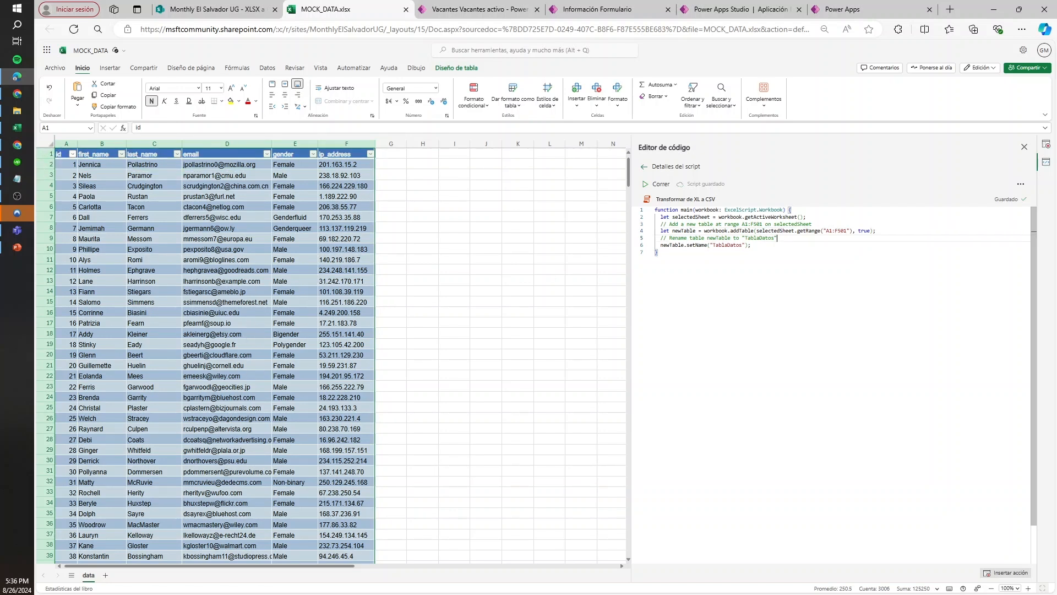
pyautogui.moveTo(831, 231); pyautogui.dragTo(844, 230)
pyautogui.press('BackSpace')
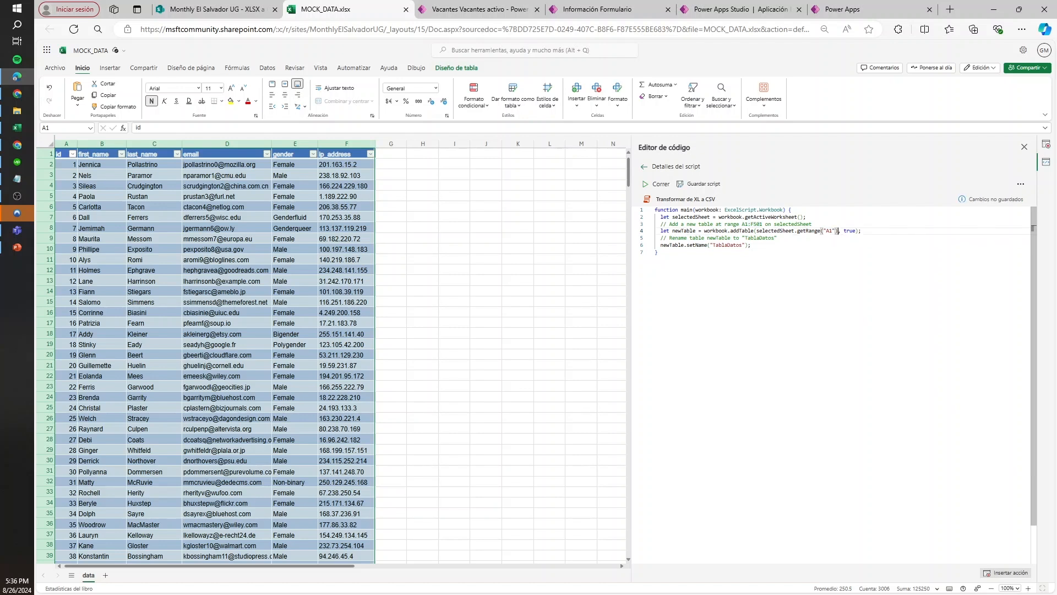
pyautogui.write('.')
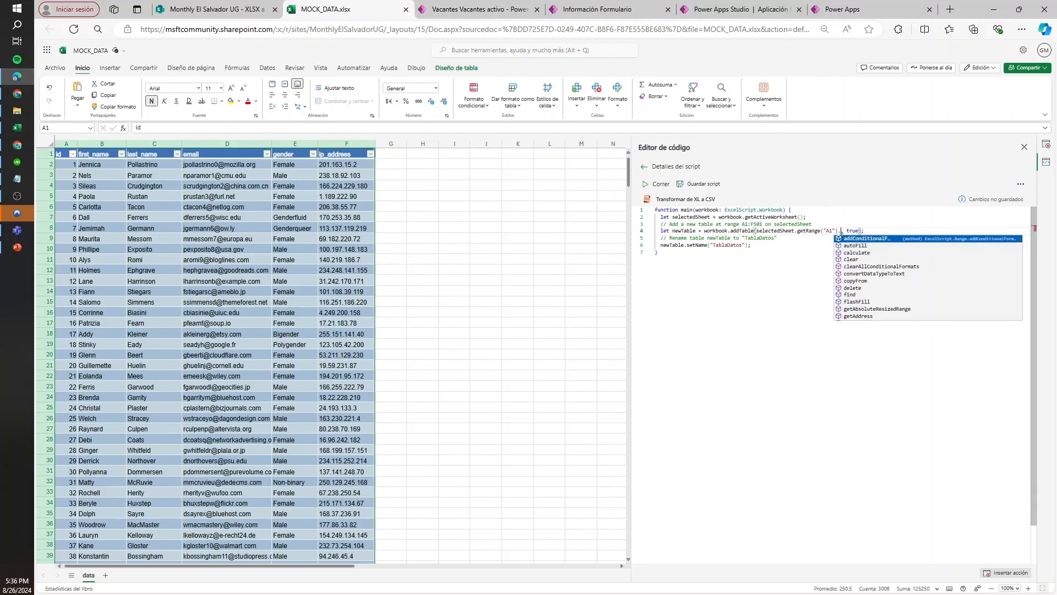
pyautogui.write('gets')
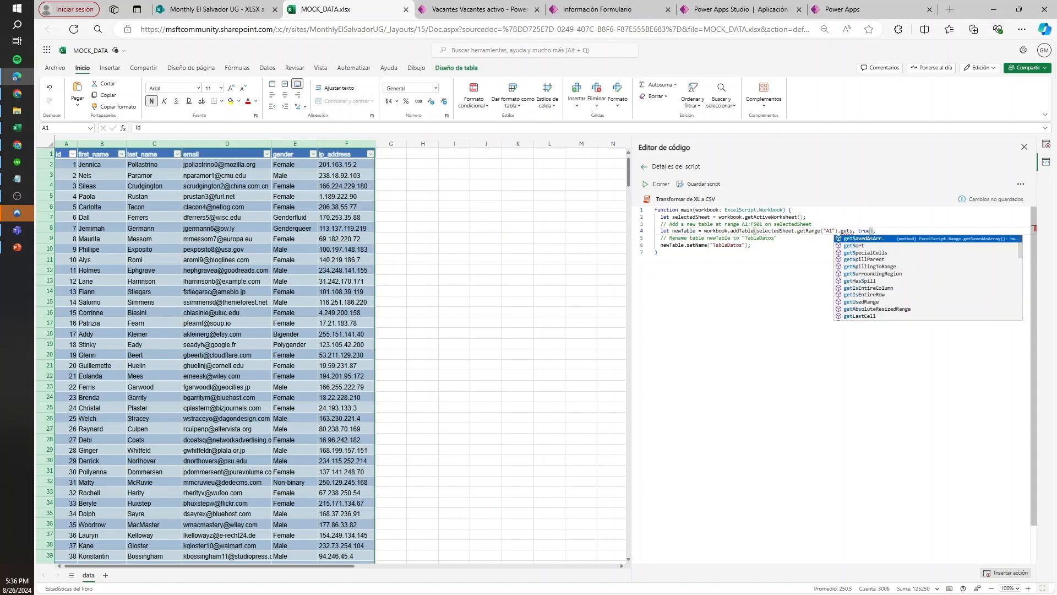
pyautogui.click(873, 273)
pyautogui.write('(')
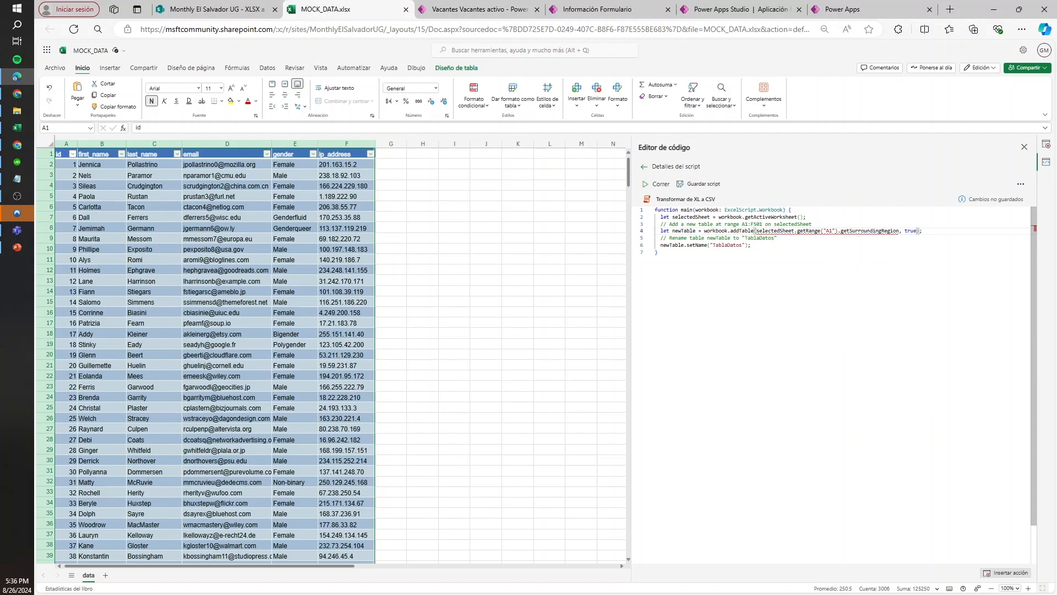
pyautogui.write(')')
# Check the edited addTable statement against the extent of the sheet's data, from header cell A1 to the last row
pyautogui.click(227, 218)
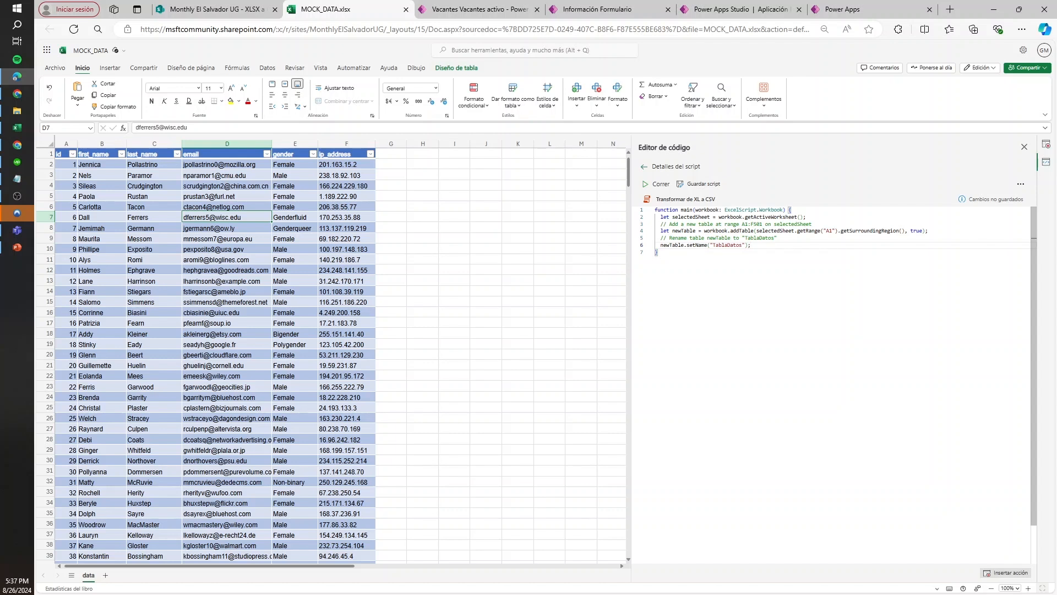
pyautogui.click(63, 154)
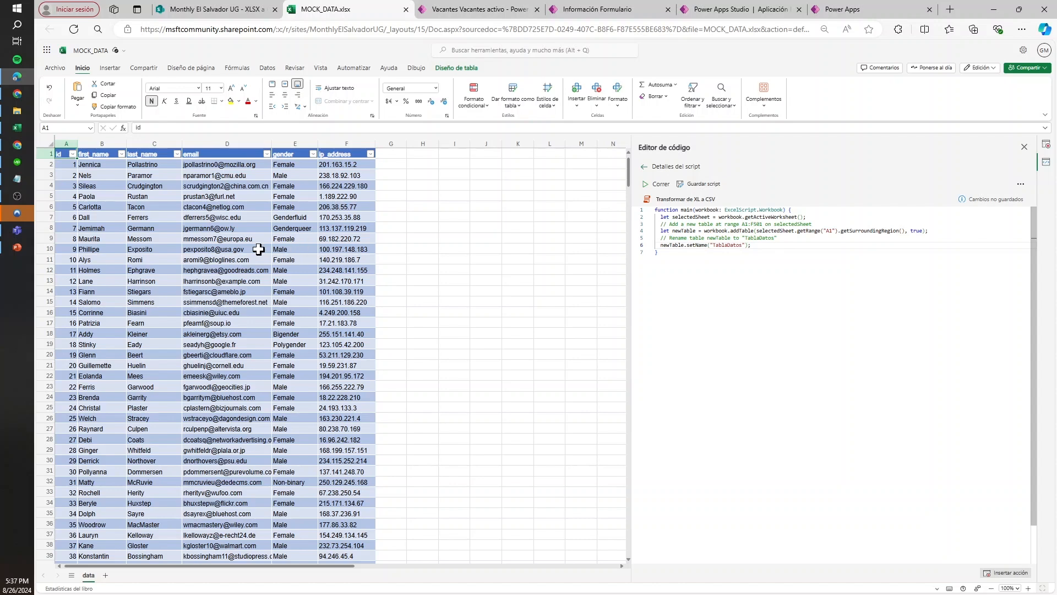
pyautogui.scroll(-5, 258, 249)
pyautogui.scroll(5, 259, 250)
pyautogui.moveTo(812, 224)
pyautogui.mouseDown()
pyautogui.moveTo(898, 230)
pyautogui.moveTo(820, 224)
pyautogui.mouseUp()
pyautogui.click(276, 198)
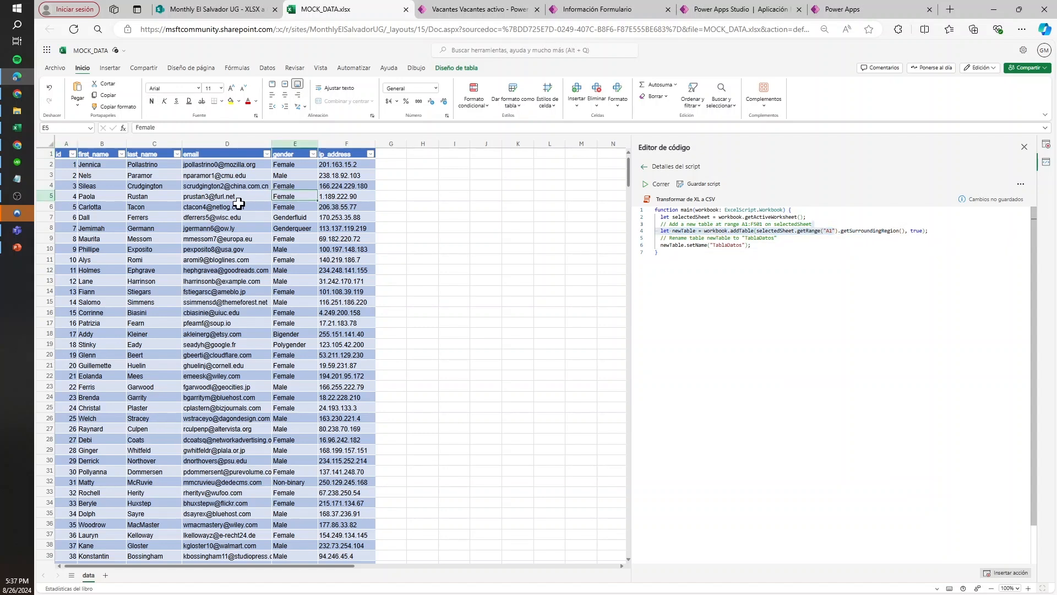
pyautogui.hotkey('ctrl', 'Down')
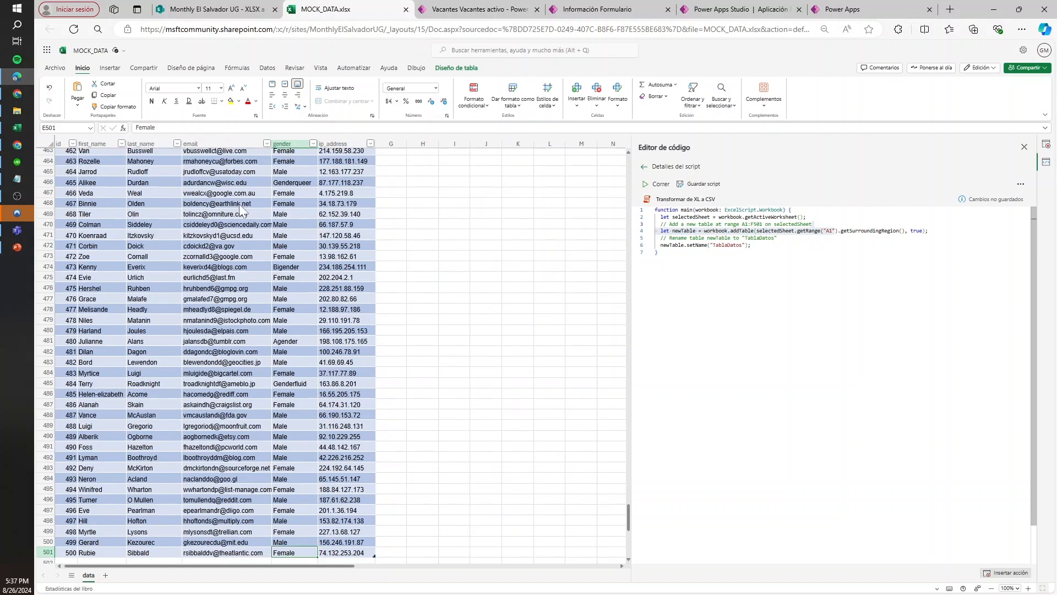
pyautogui.hotkey('ctrl', 'Up')
# Save the script, and upload MOCK_DATA (1).xlsx from File Explorer to the SharePoint folder "XLSX a CSV"
pyautogui.click(703, 217)
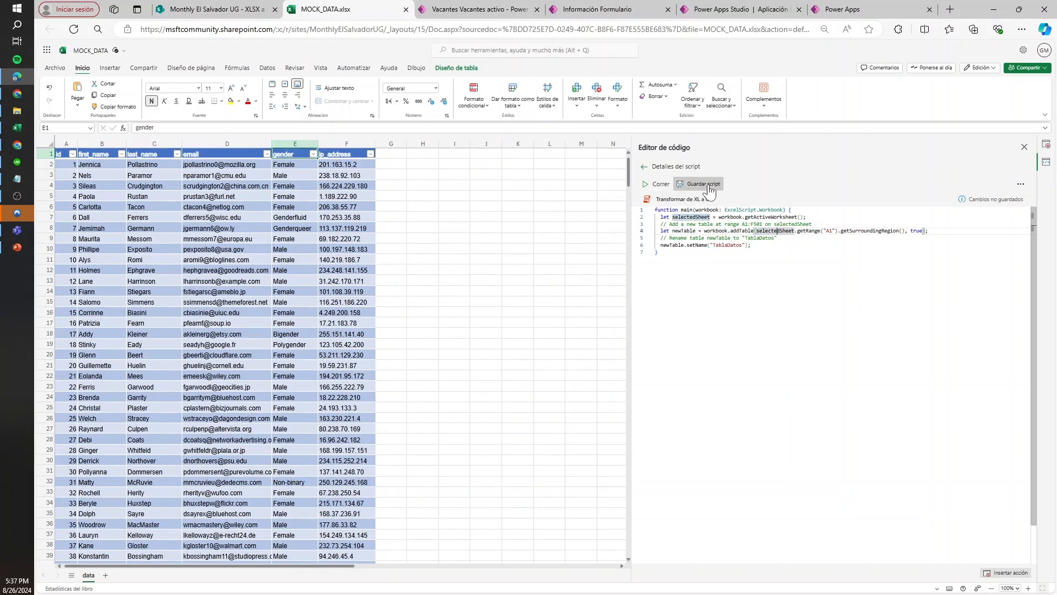
pyautogui.hotkey('ctrl', 's')
pyautogui.click(215, 9)
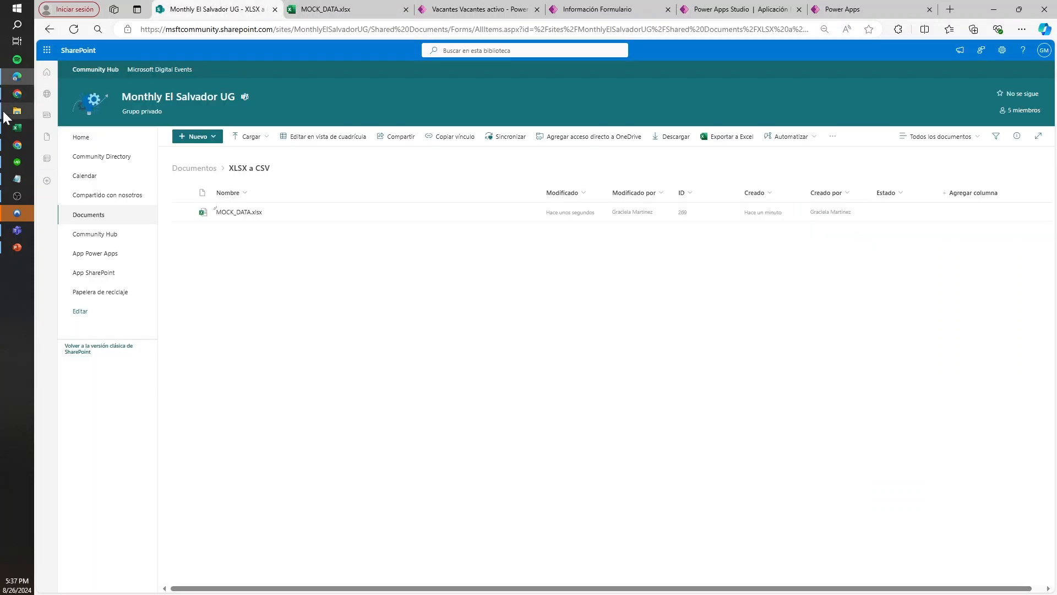
pyautogui.click(17, 111)
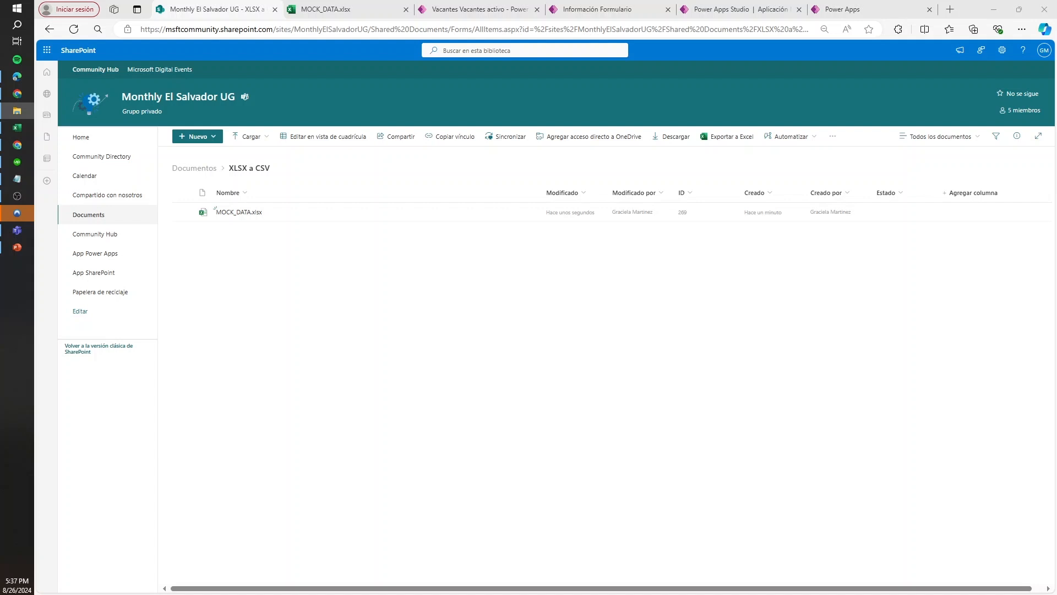
pyautogui.moveTo(523, 309); pyautogui.dragTo(396, 326)
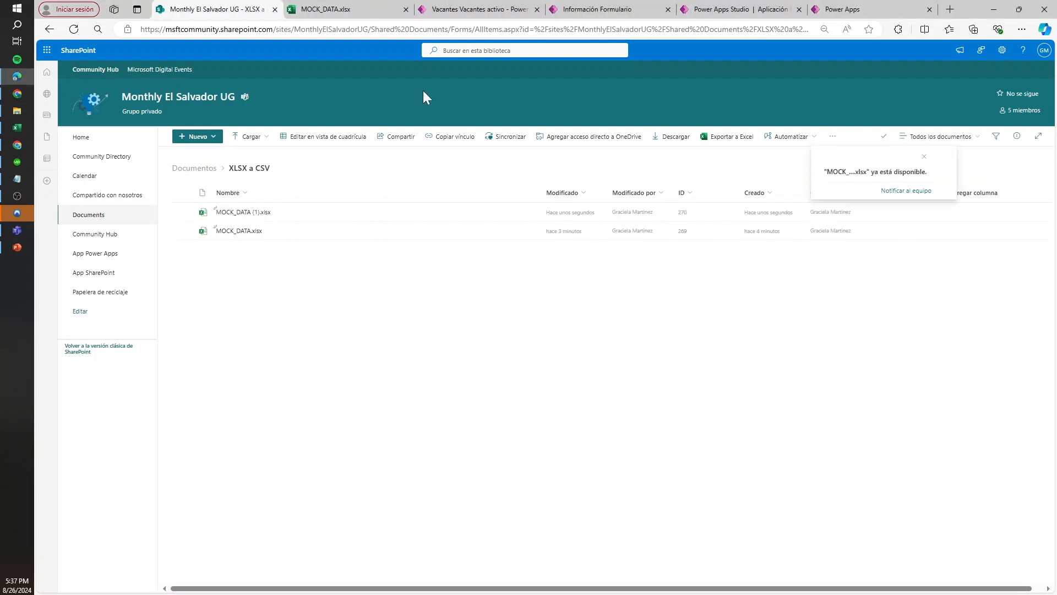
# Open the uploaded workbook MOCK_DATA (1).xlsx from the SharePoint folder in Excel
pyautogui.click(374, 10)
pyautogui.click(267, 9)
pyautogui.click(249, 212)
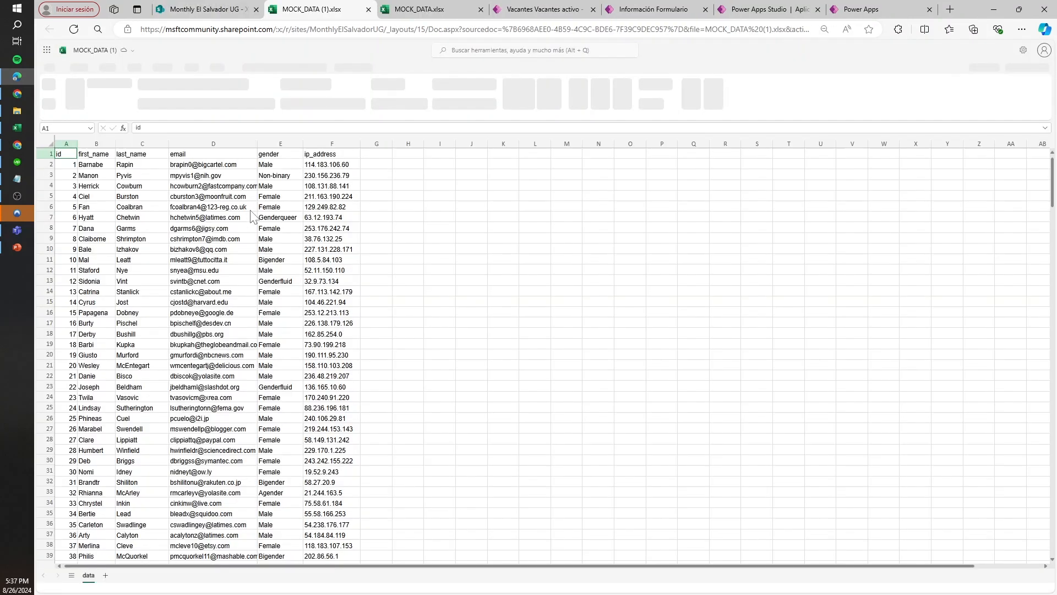
# Show the code of the script "Transformar de XL a CSV" in a widened editor pane and run it on this workbook
pyautogui.click(353, 67)
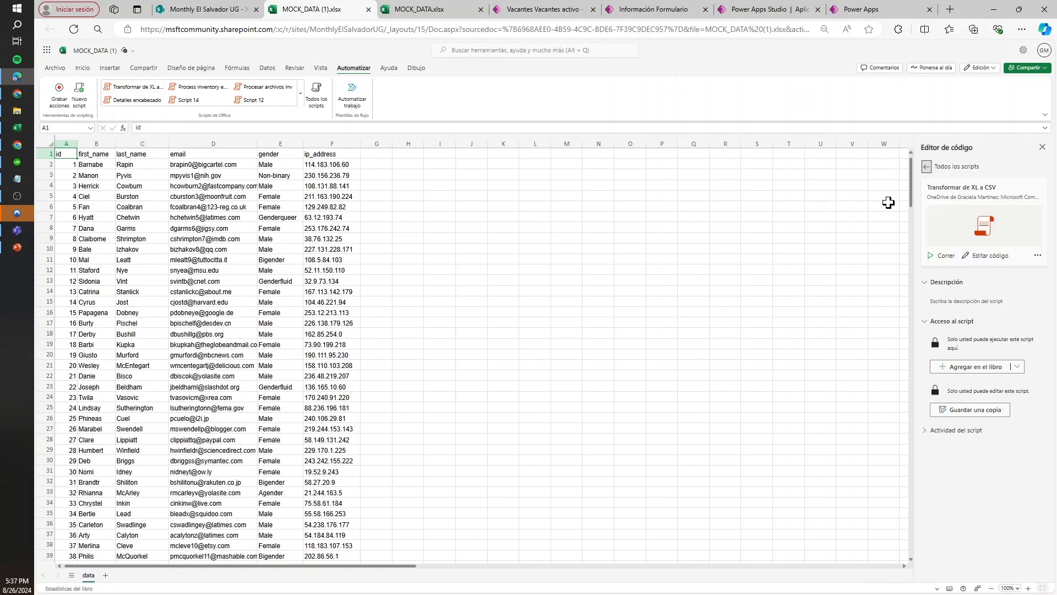
pyautogui.moveTo(917, 203); pyautogui.dragTo(538, 224)
pyautogui.click(717, 256)
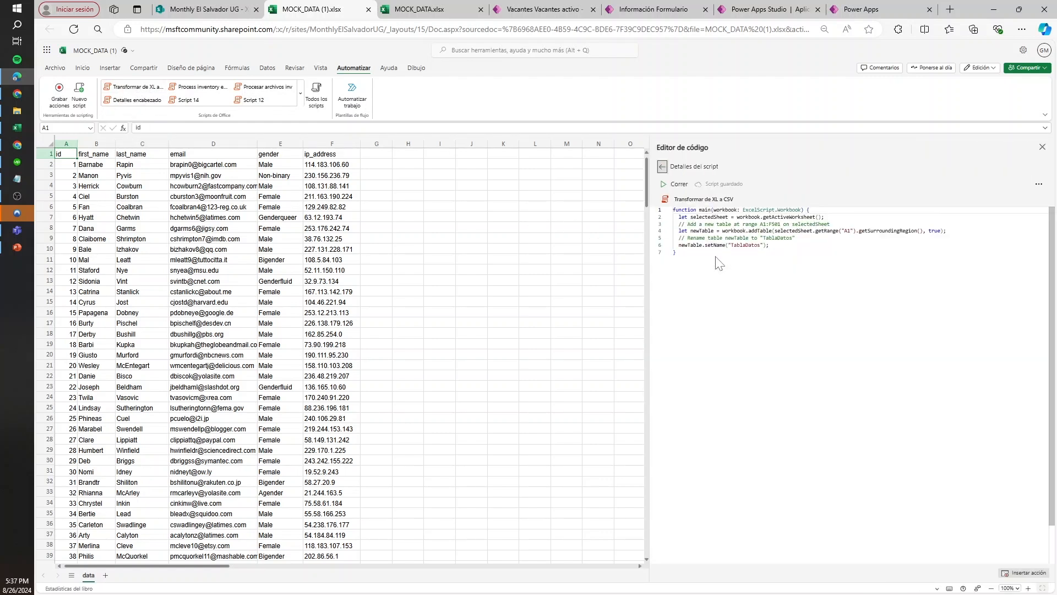
pyautogui.click(676, 184)
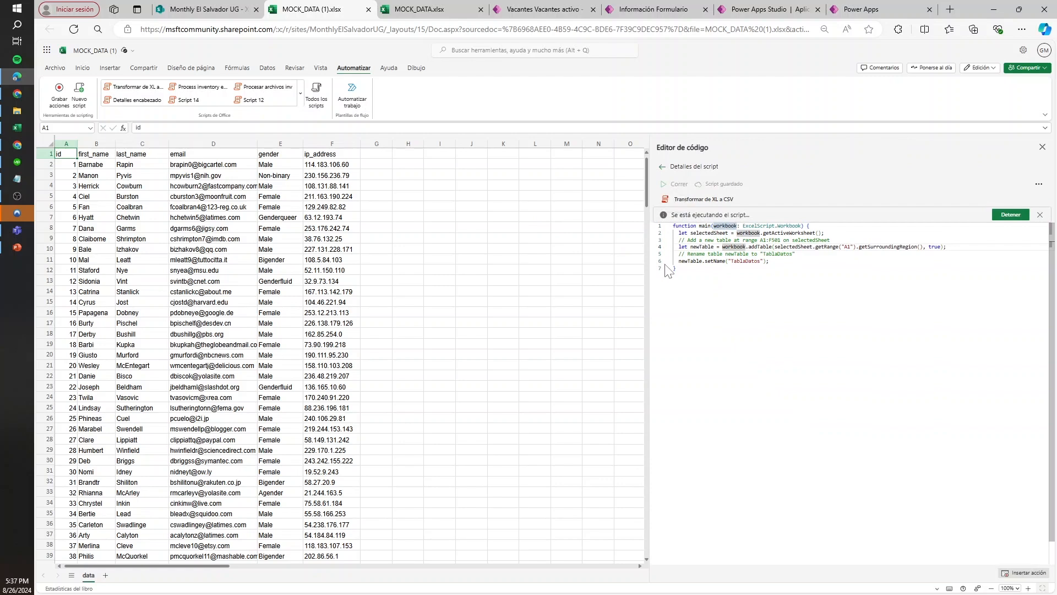
# Examine the table the script created, comparing its last row and header row with the workbook's data
pyautogui.click(316, 228)
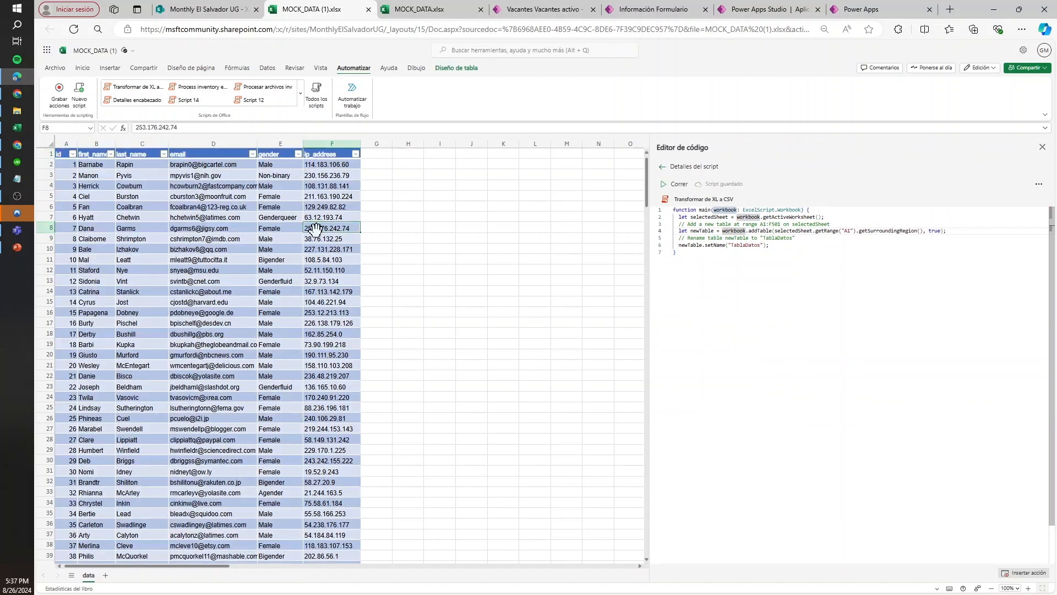
pyautogui.hotkey('ctrl', 'Down')
pyautogui.scroll(-5, 325, 367)
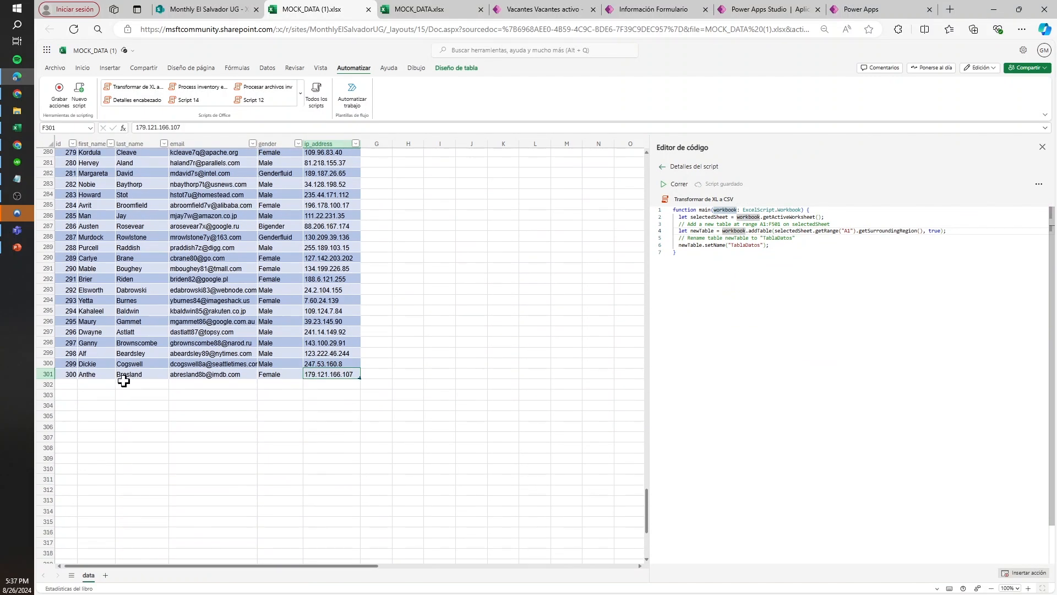
pyautogui.click(48, 374)
pyautogui.click(220, 355)
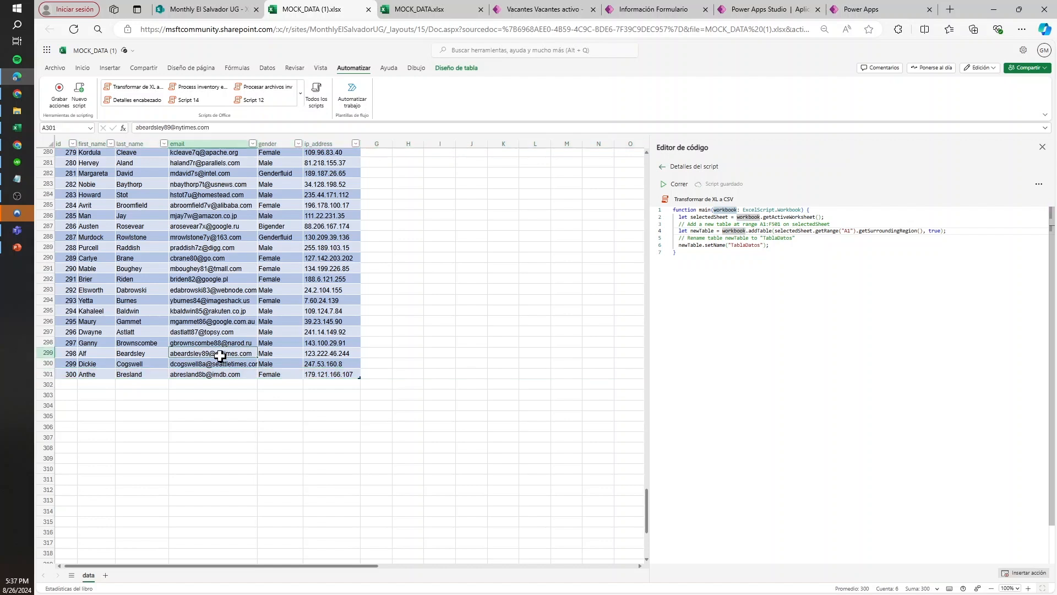
pyautogui.hotkey('ctrl', 'Up')
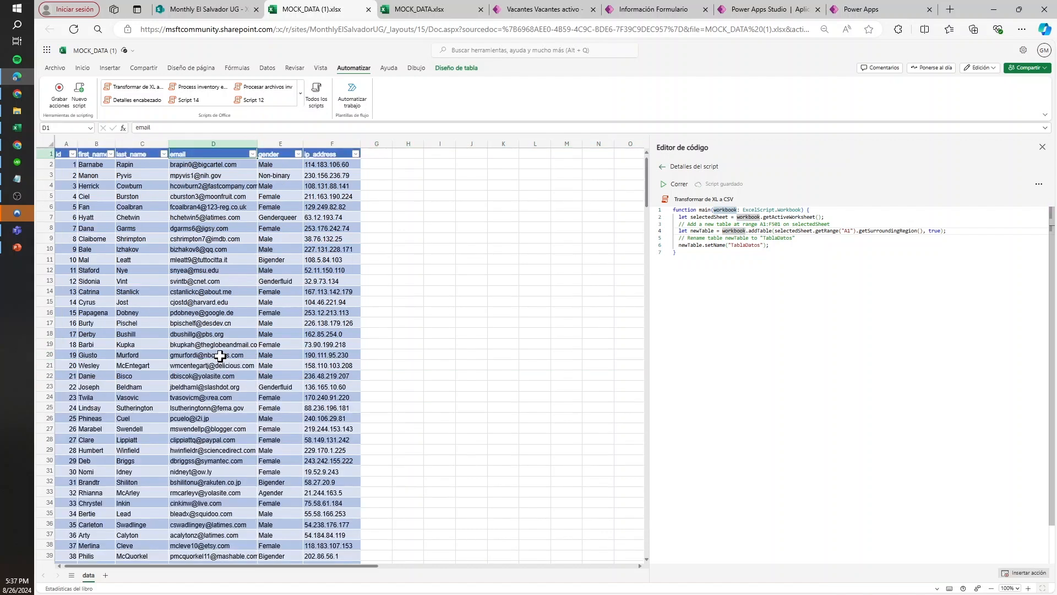
pyautogui.click(285, 312)
# Close both mock data workbooks and open Power Automate from SharePoint
pyautogui.click(368, 9)
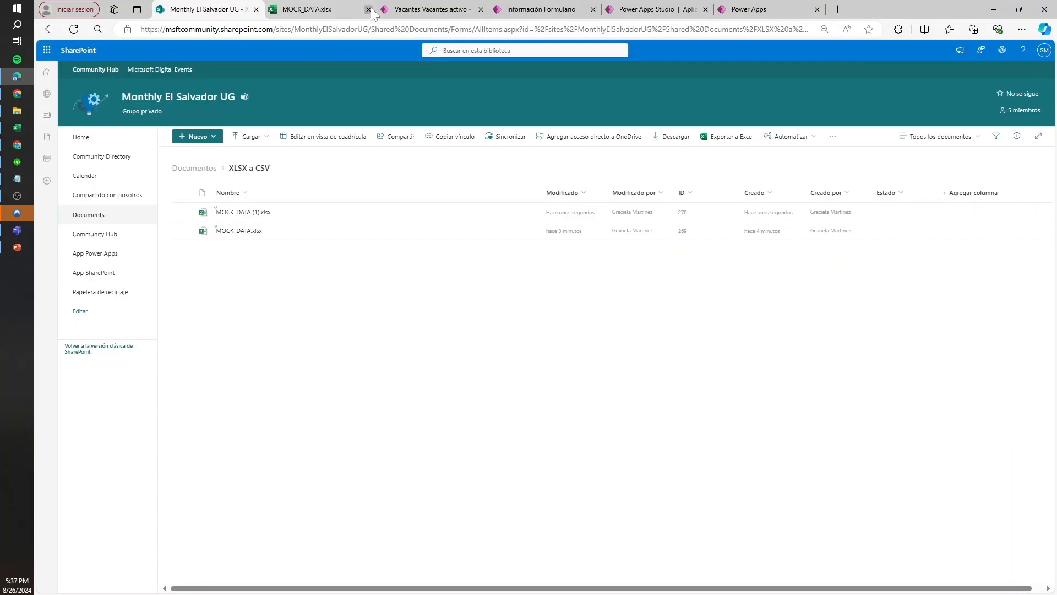
pyautogui.click(368, 9)
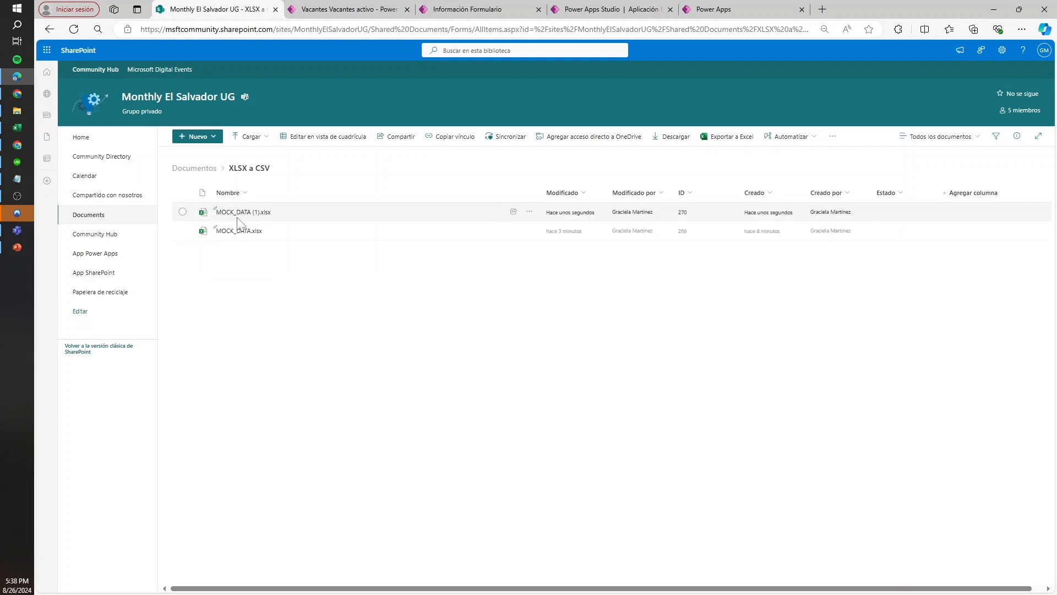
pyautogui.click(47, 51)
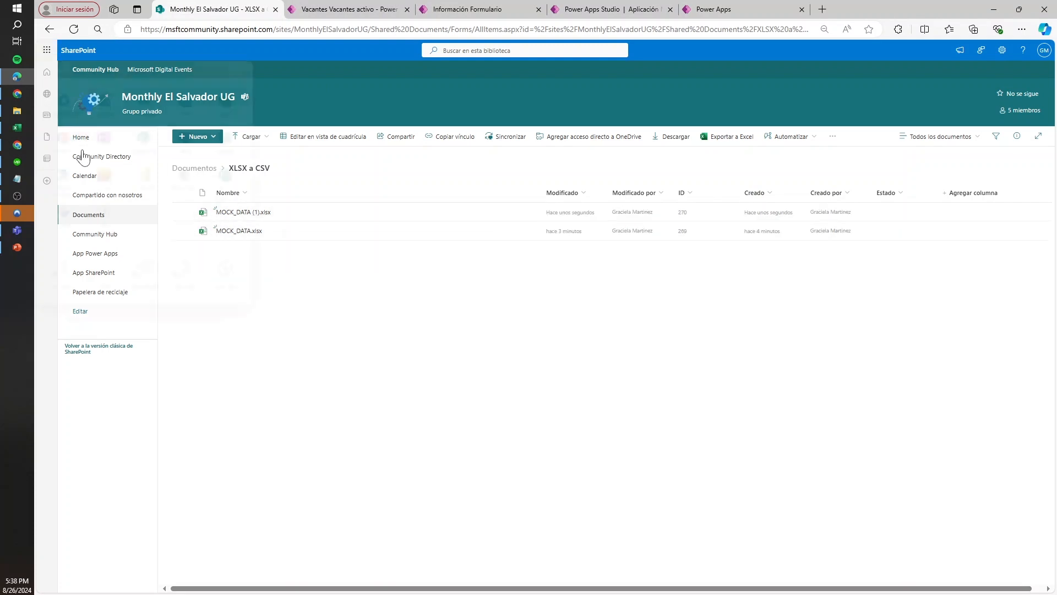
pyautogui.click(63, 185)
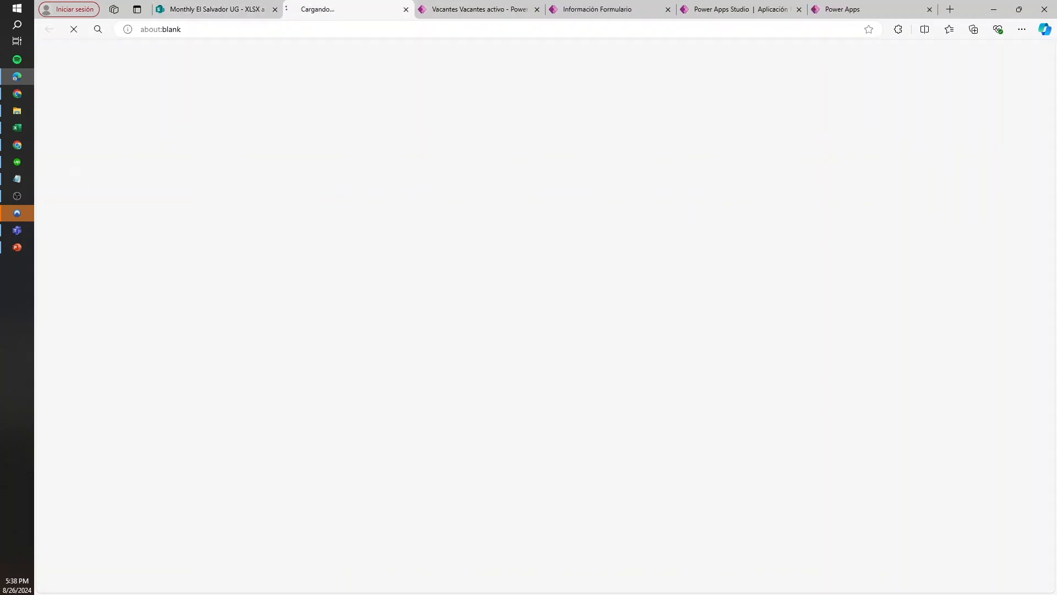
# Close the leftover Power Apps browser tabs, leaving the app editor without saving its changes
pyautogui.click(540, 10)
pyautogui.click(540, 10)
pyautogui.click(539, 10)
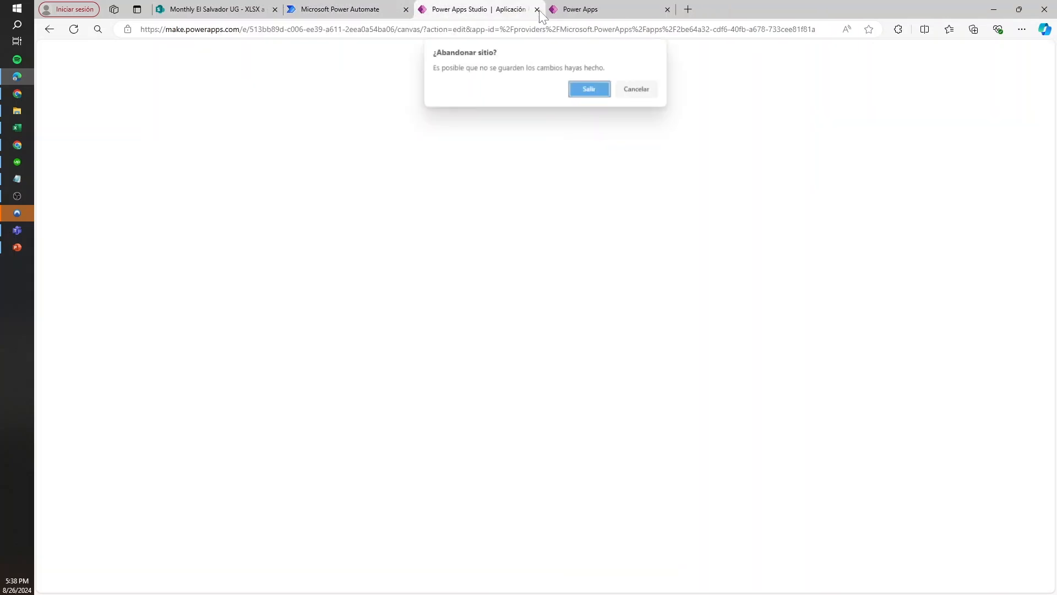
pyautogui.click(583, 92)
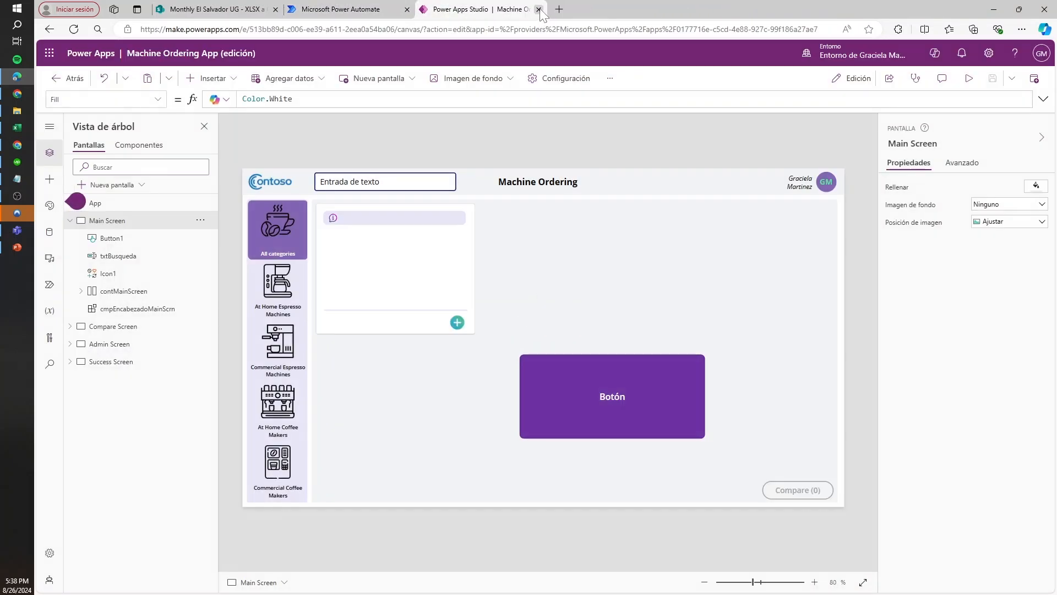
pyautogui.click(539, 9)
# Check the SharePoint folder, return to Power Automate and start a new automated cloud flow from My flows
pyautogui.click(246, 8)
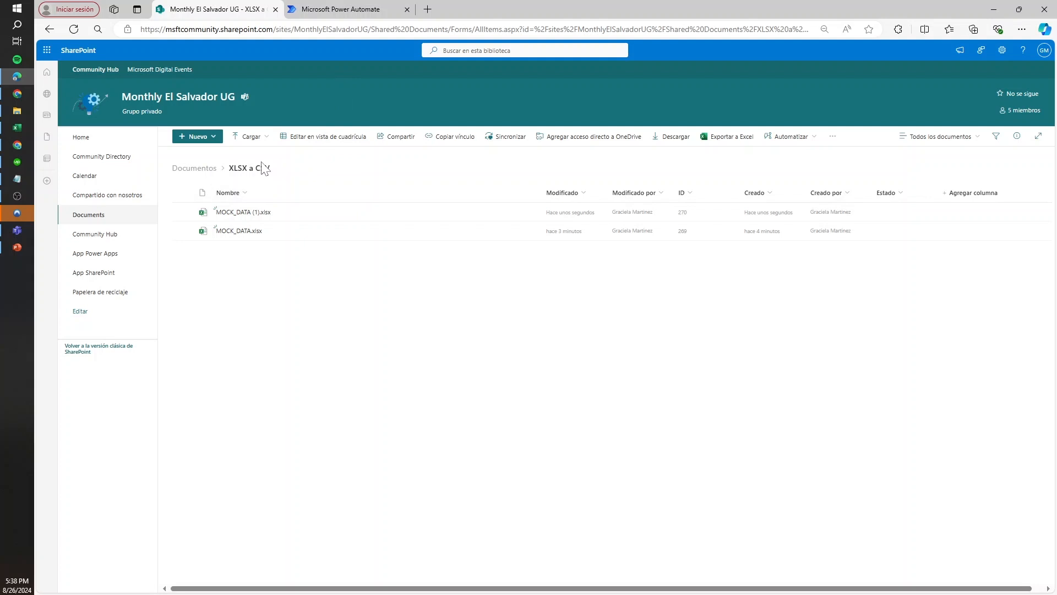
pyautogui.hotkey('ctrl', 'Tab')
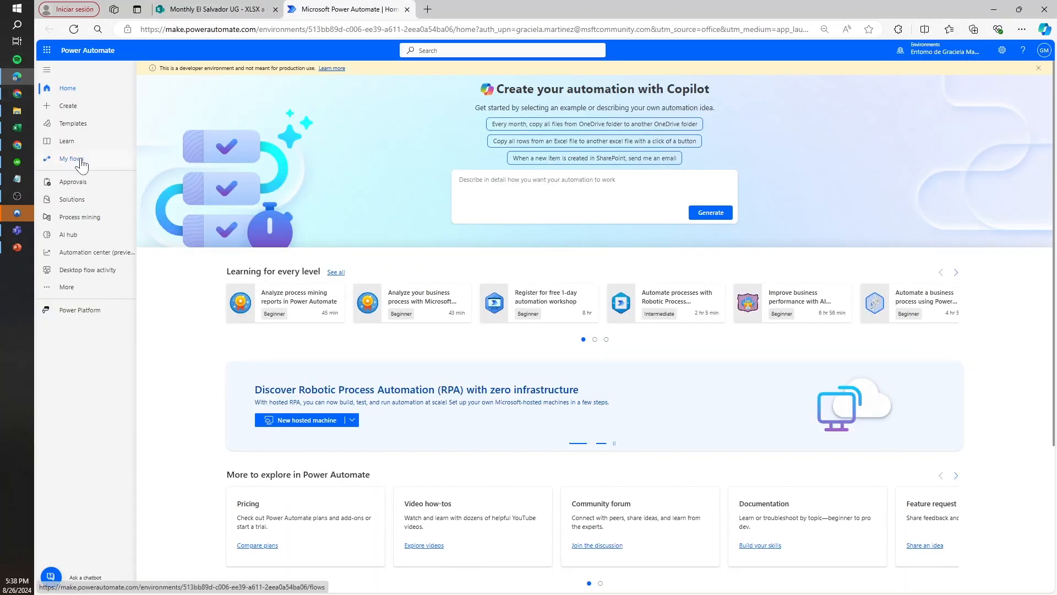
pyautogui.click(76, 161)
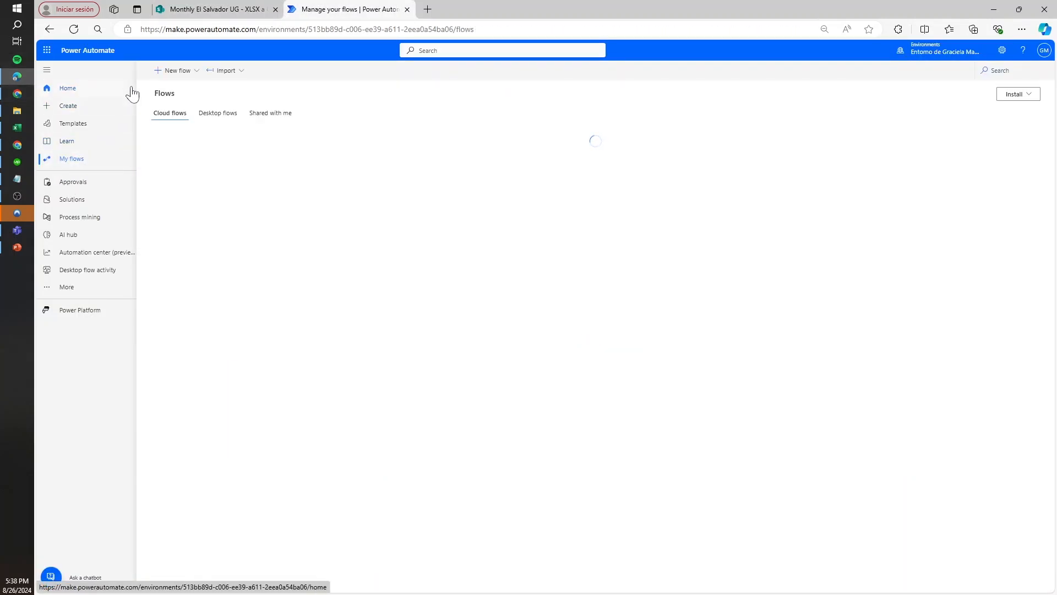
pyautogui.click(186, 71)
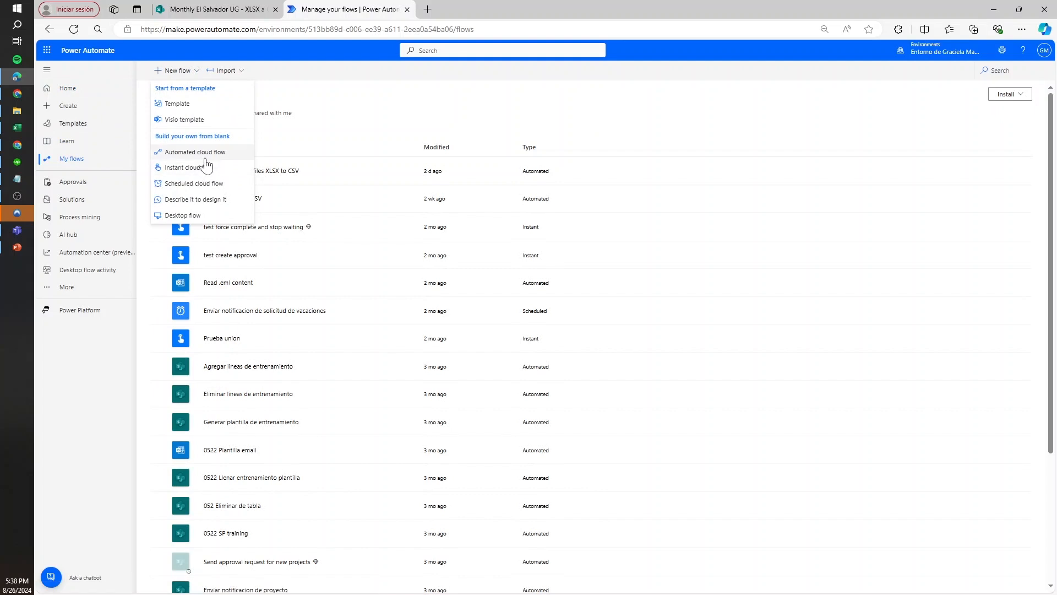
pyautogui.click(216, 153)
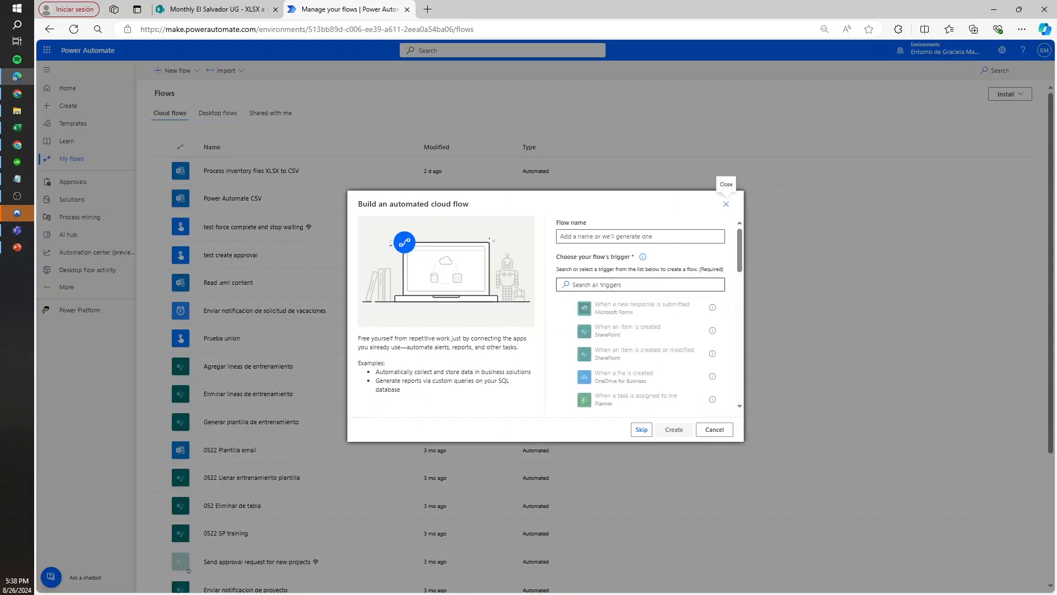
# Create the flow "Convertir archivos XLSX a CSV" with the SharePoint trigger "When a file is created (properties only)"
pyautogui.click(571, 284)
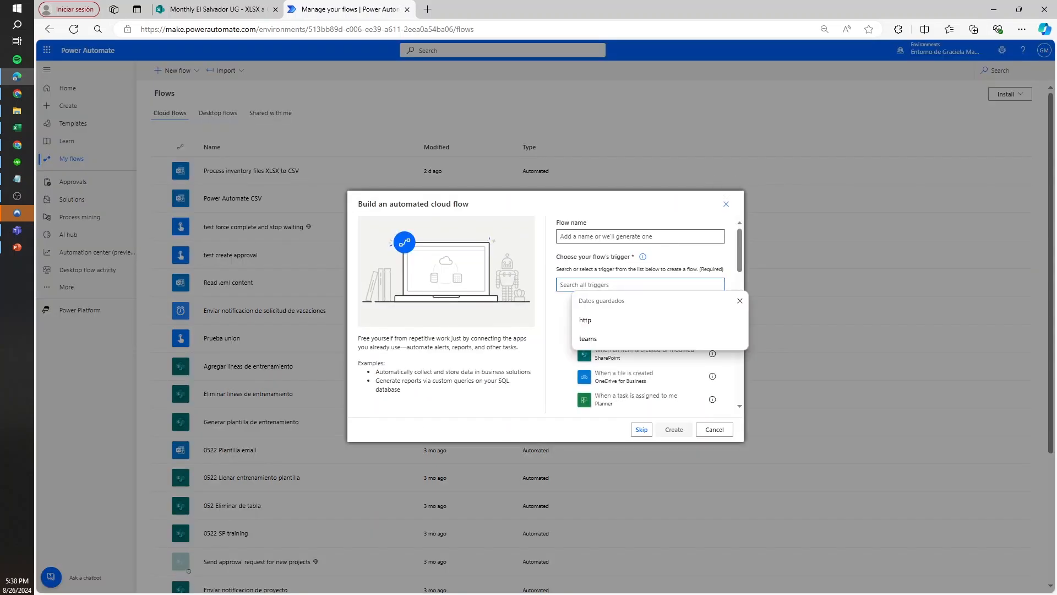
pyautogui.write('file')
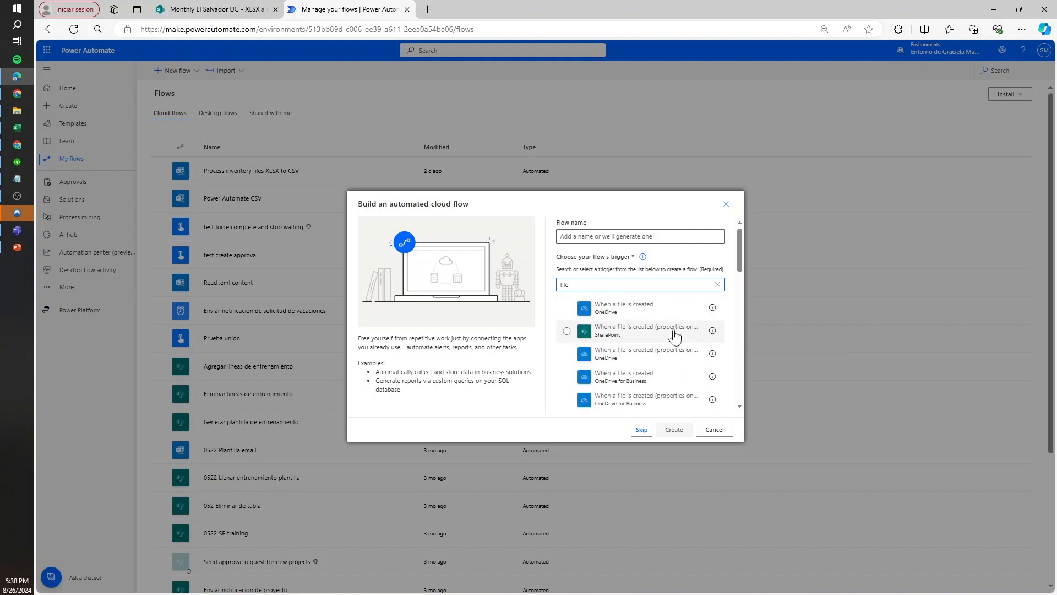
pyautogui.click(675, 335)
pyautogui.click(602, 234)
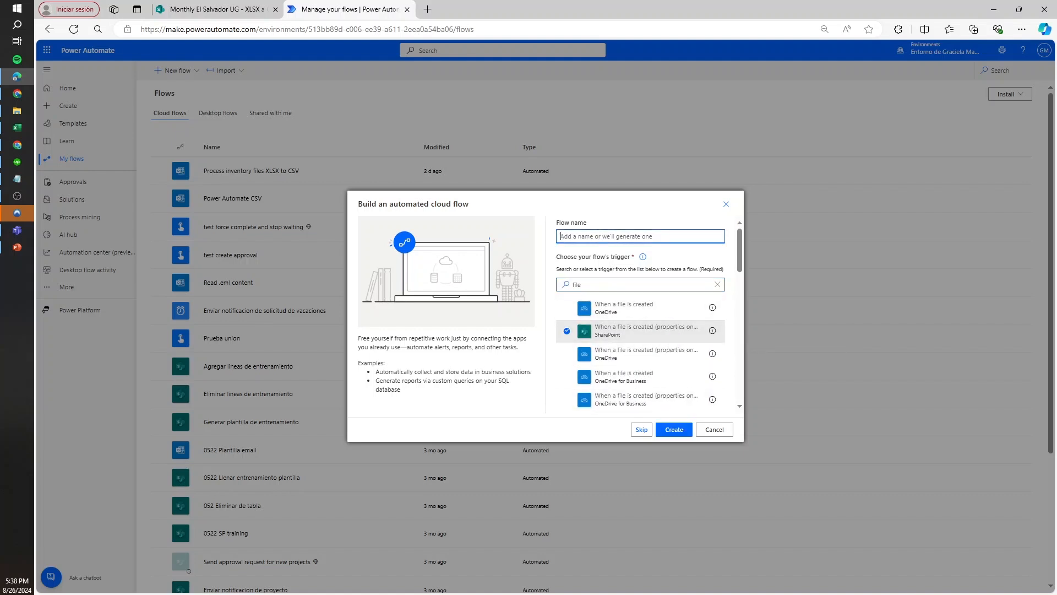
pyautogui.write('Convertir archivos XLSX a CSV')
pyautogui.click(674, 429)
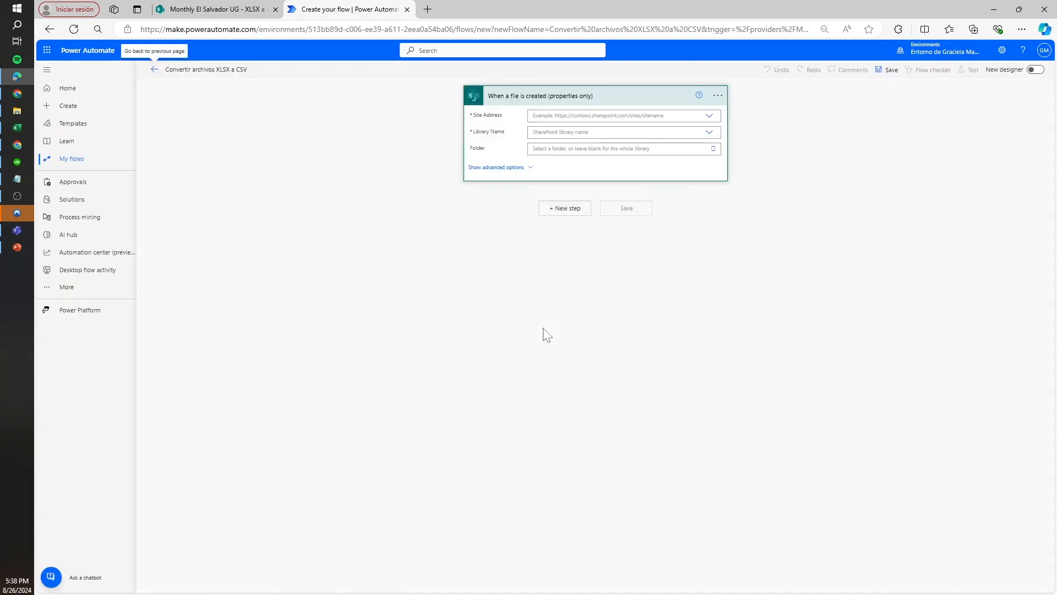
# Point the trigger at the Monthly El Salvador UG site and its Documents library
pyautogui.click(624, 115)
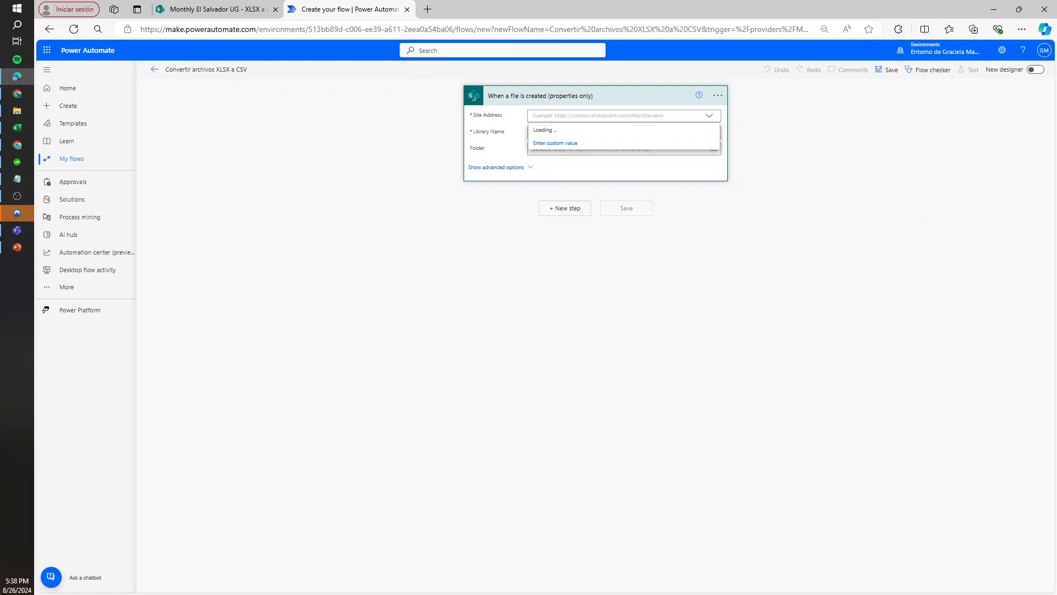
pyautogui.write('el sa')
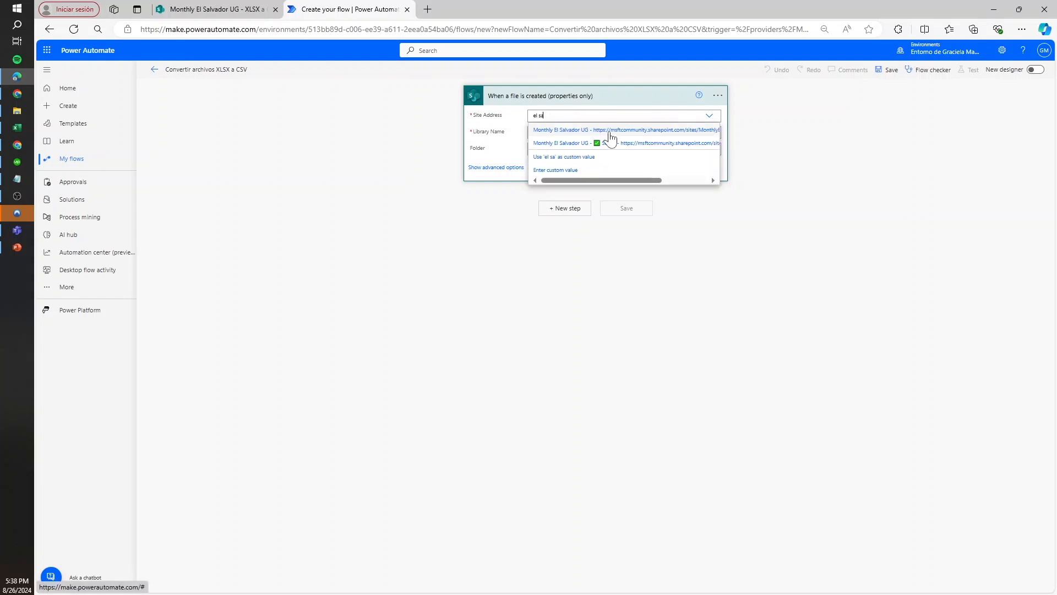
pyautogui.click(613, 133)
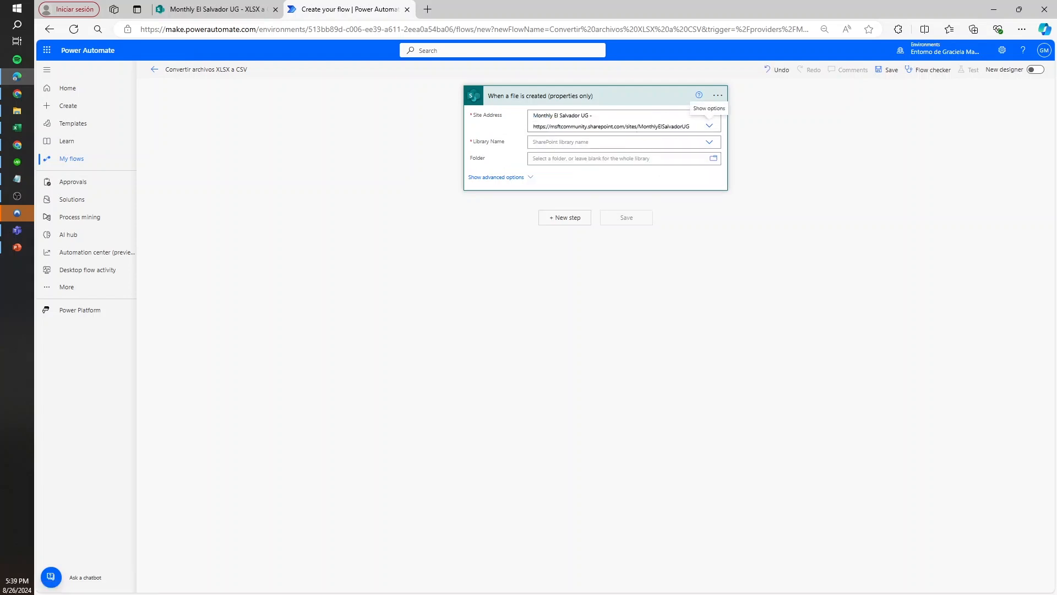
pyautogui.click(641, 141)
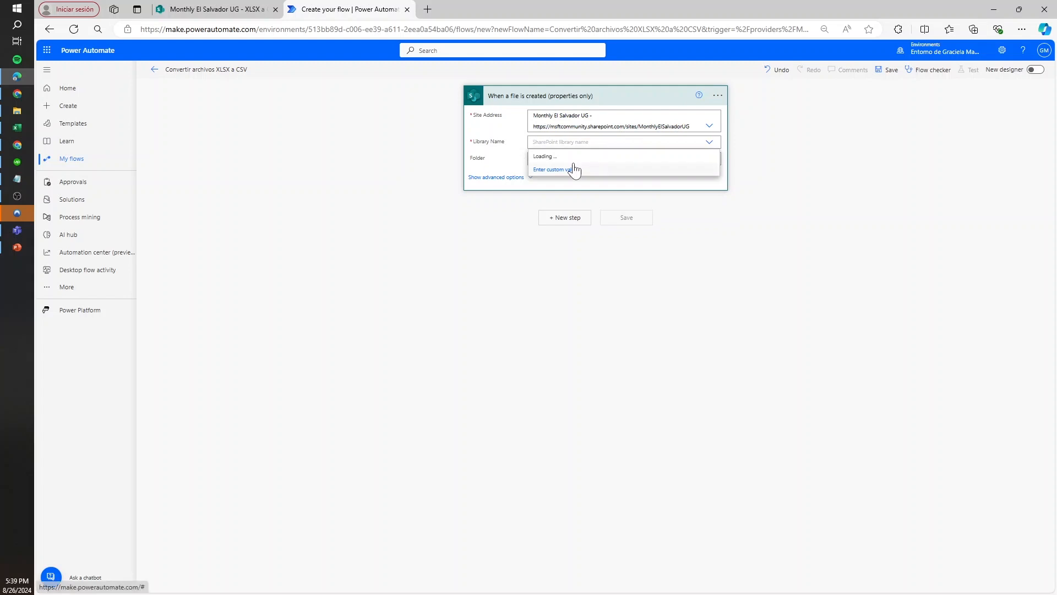
pyautogui.click(567, 170)
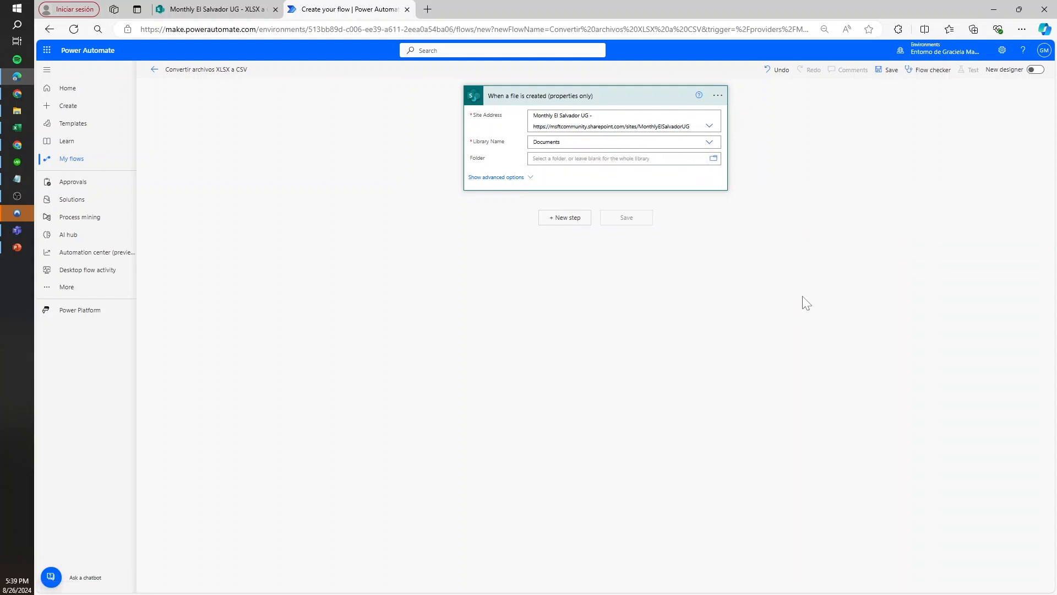
# Limit the trigger to the folder /Shared Documents/XLSX a CSV
pyautogui.scroll(-2, 819, 276)
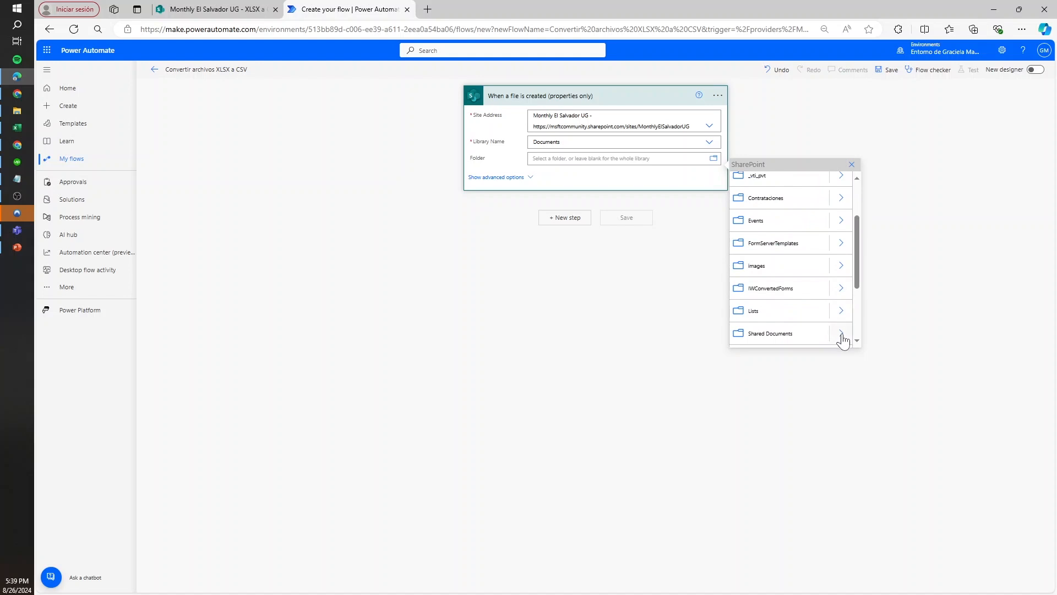
pyautogui.click(841, 334)
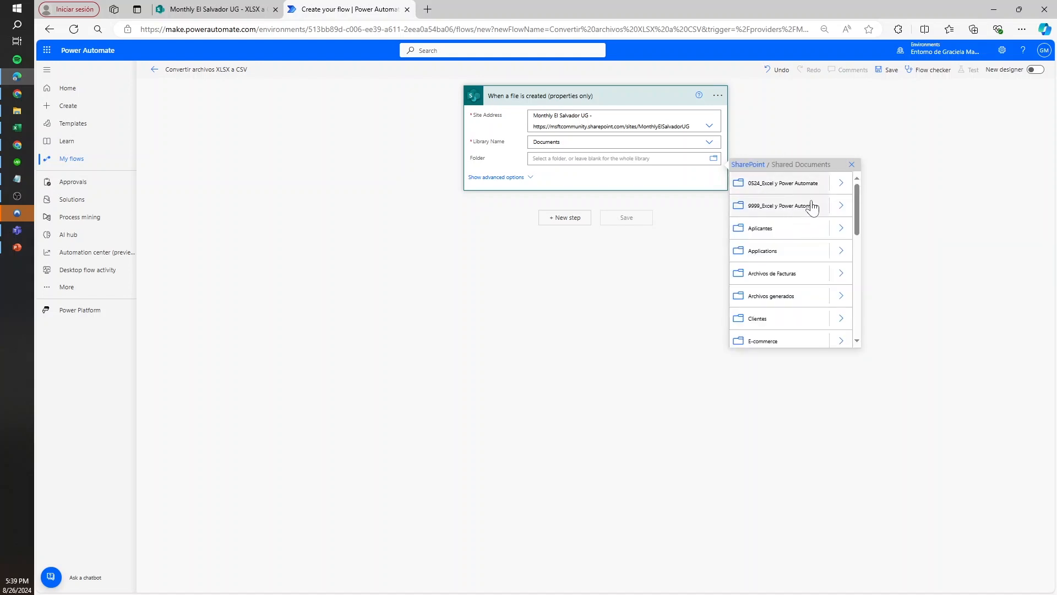
pyautogui.scroll(-5, 826, 258)
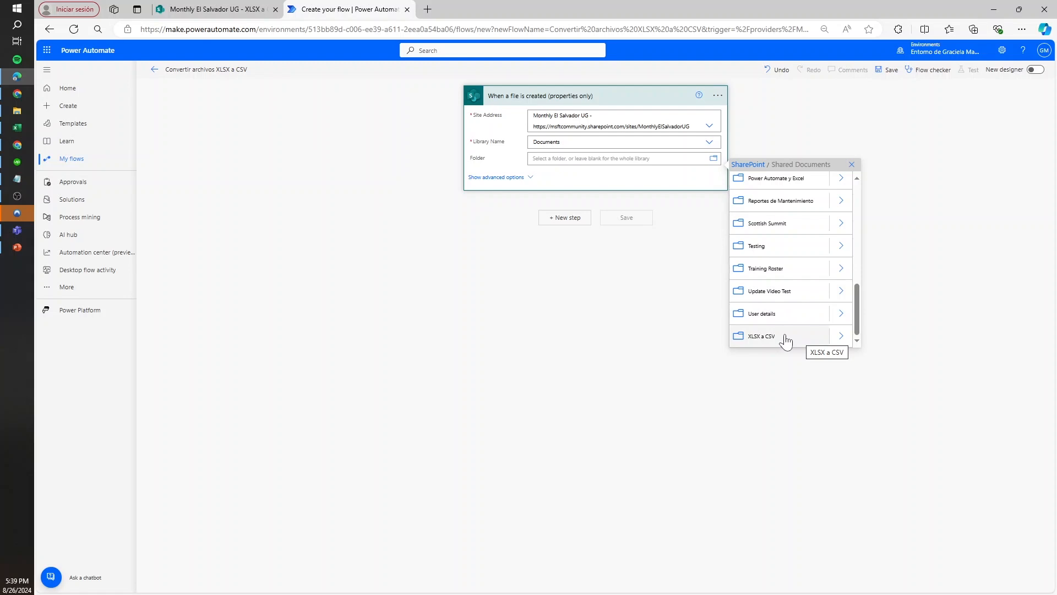
pyautogui.click(801, 341)
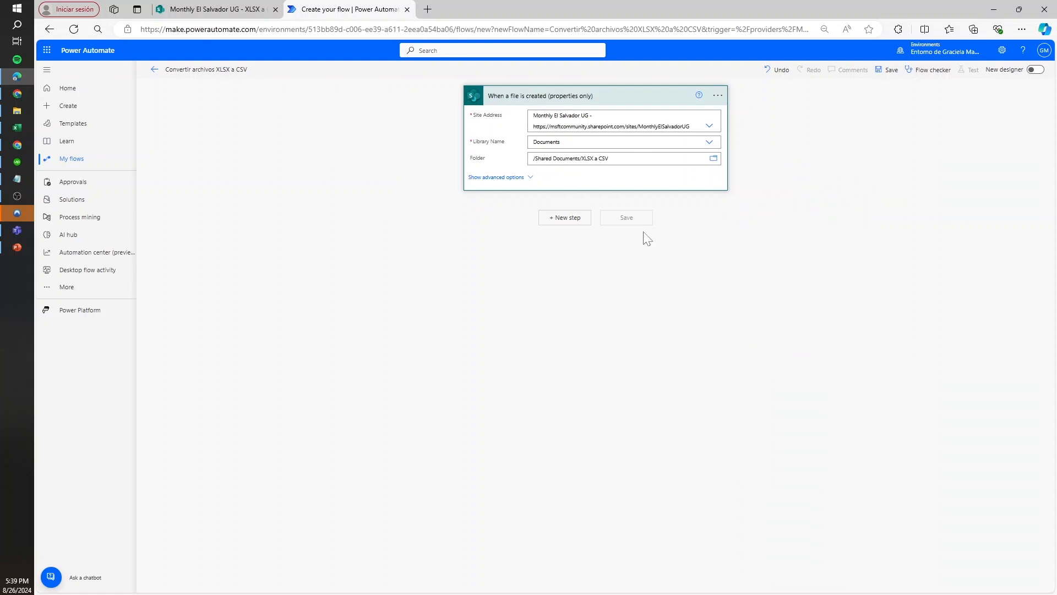
# Check the files in the SharePoint folder, then add an Excel Online (Business) Run script action after the trigger
pyautogui.click(560, 219)
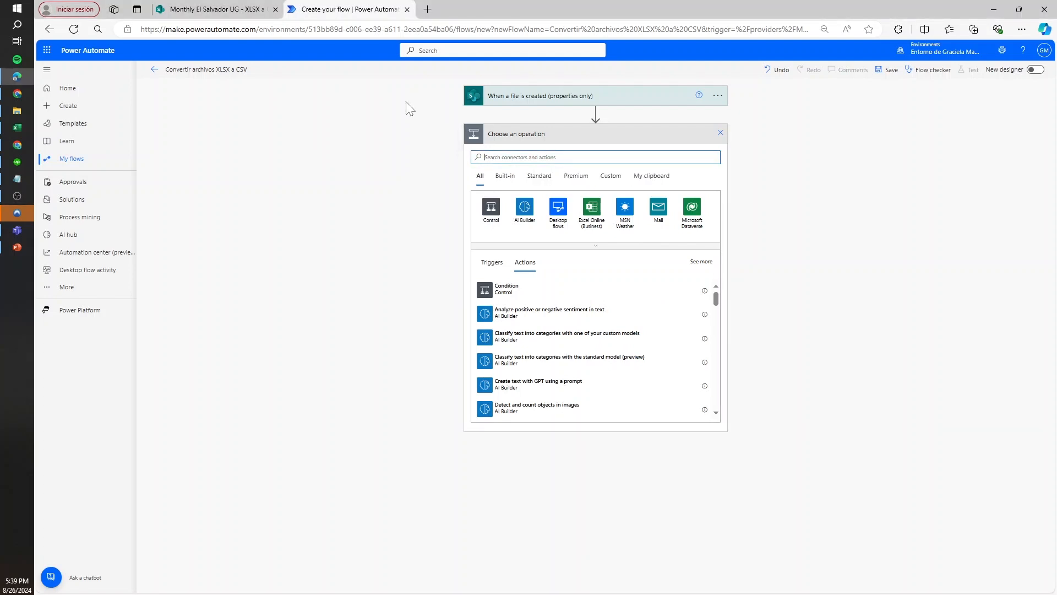
pyautogui.click(264, 9)
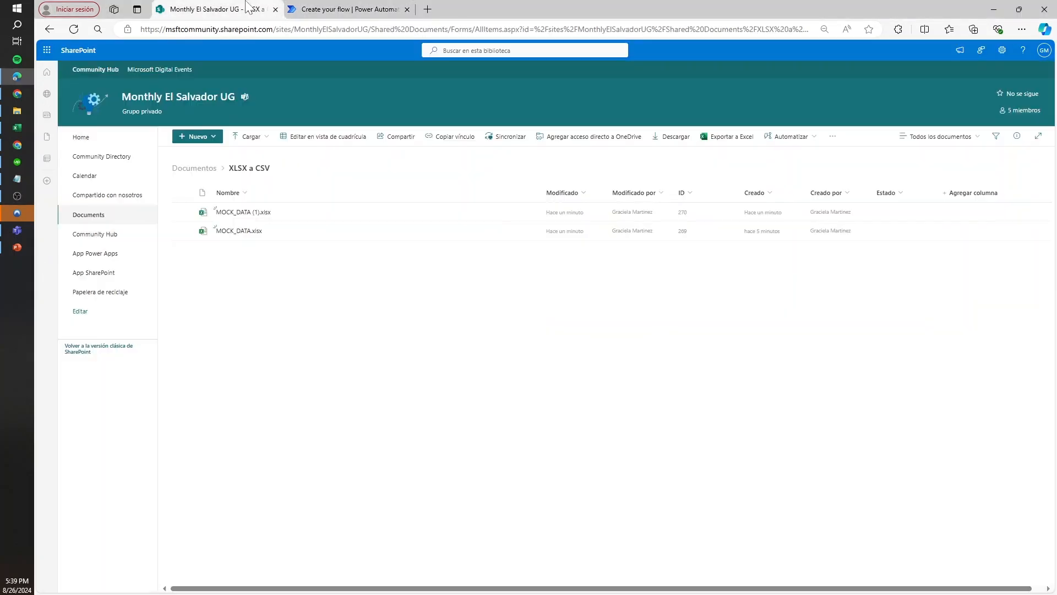
pyautogui.click(333, 8)
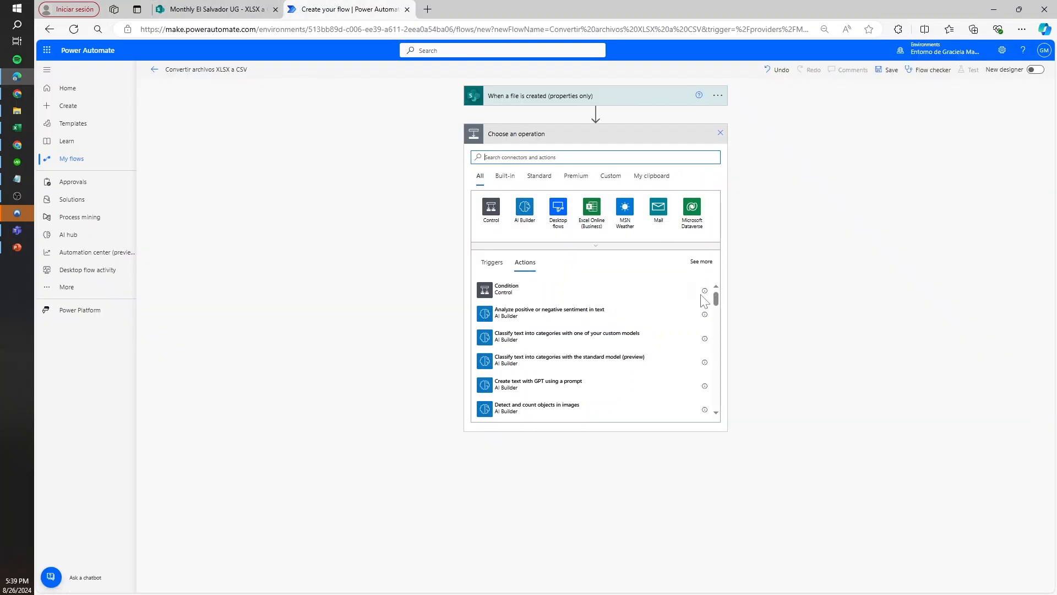
pyautogui.click(598, 221)
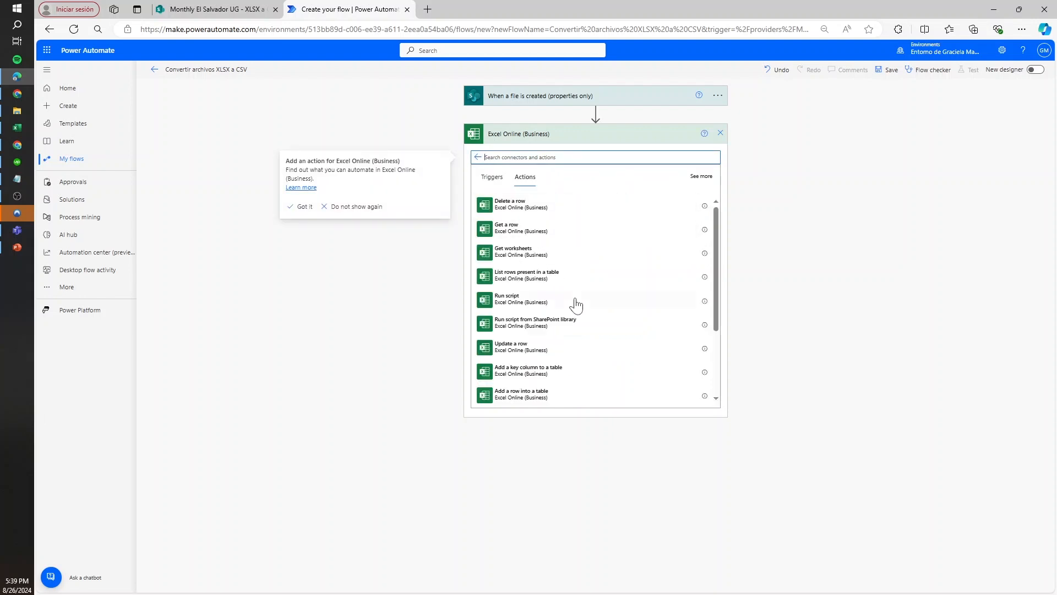
pyautogui.click(521, 299)
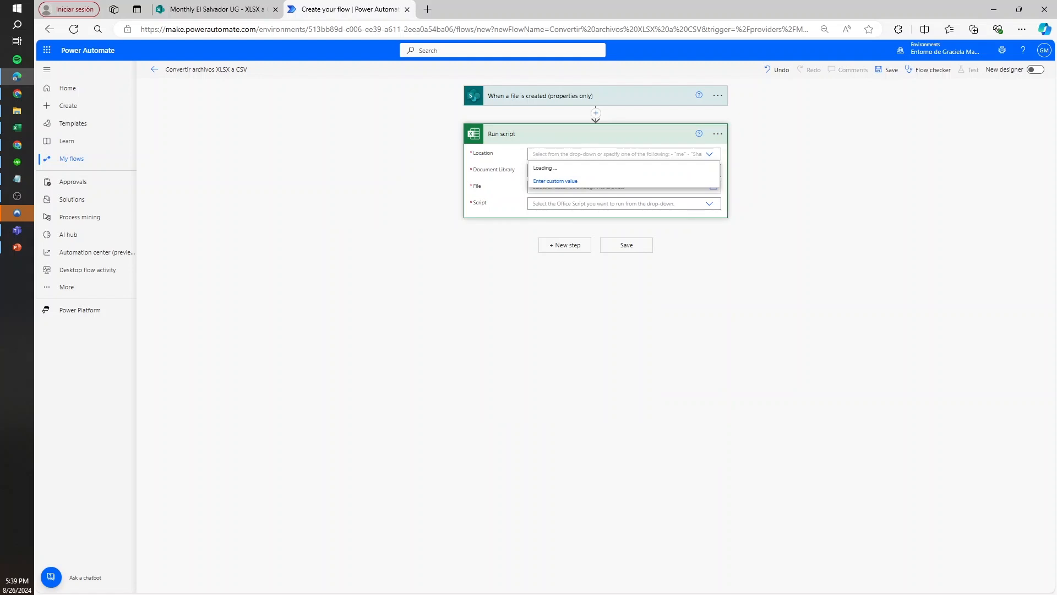
# Set the Run script location to SharePoint Site - Monthly El Salvador UG and its document library to Documents
pyautogui.write('e')
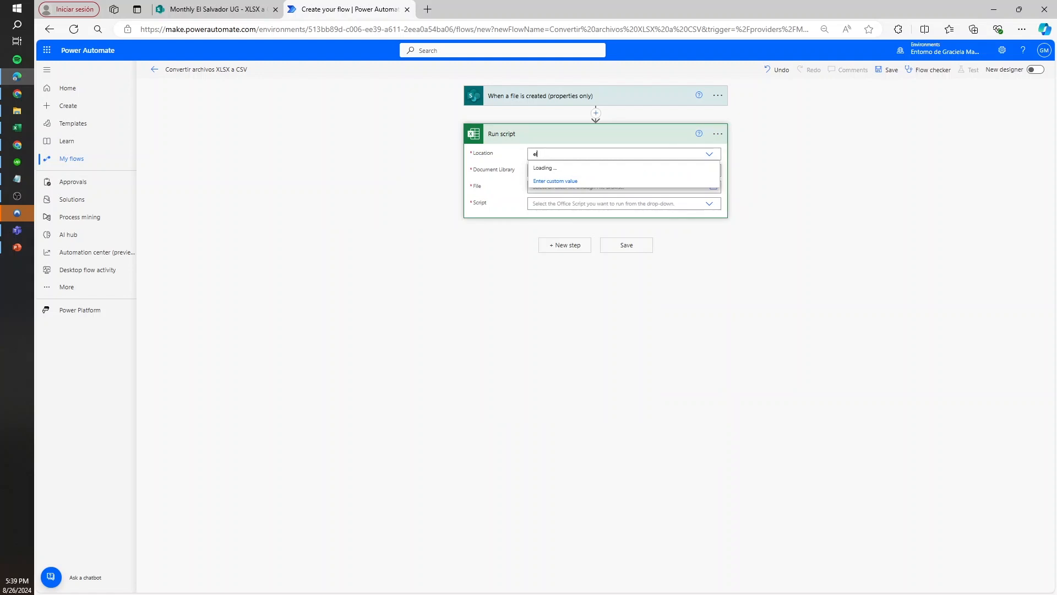
pyautogui.write('l sa')
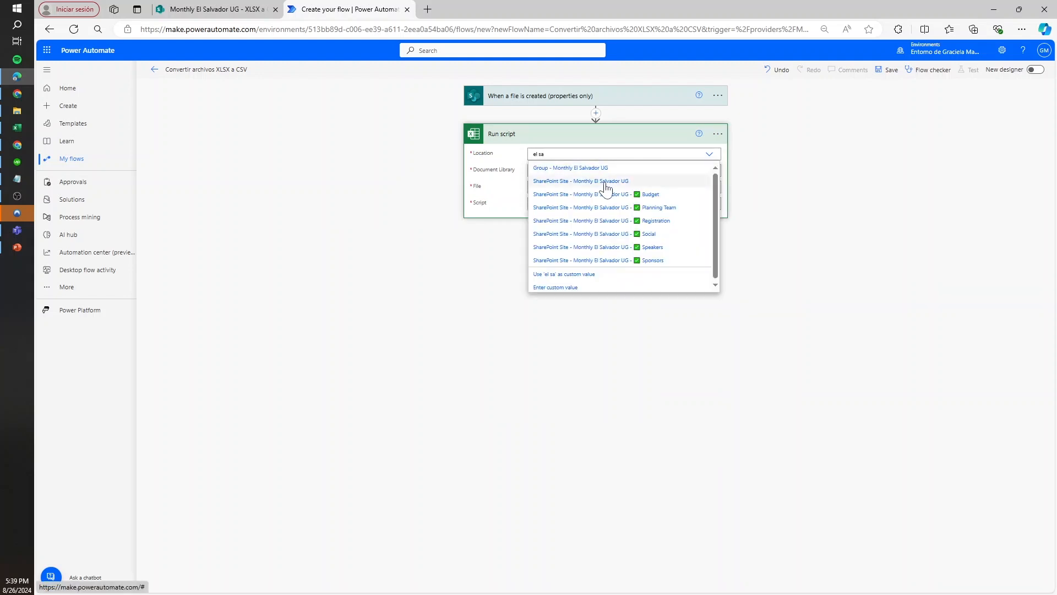
pyautogui.click(557, 183)
pyautogui.click(606, 171)
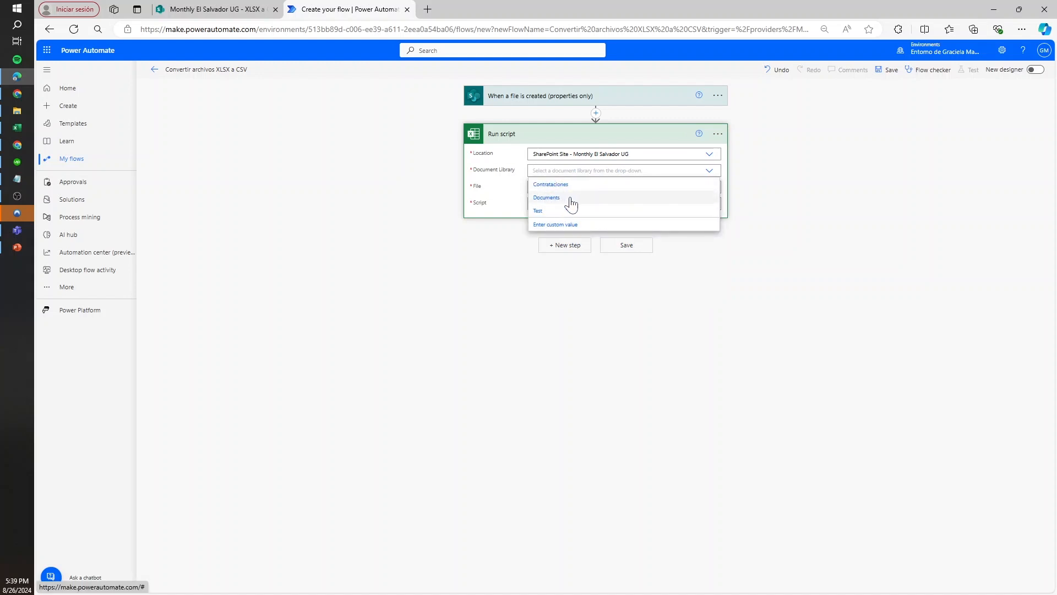
pyautogui.click(573, 198)
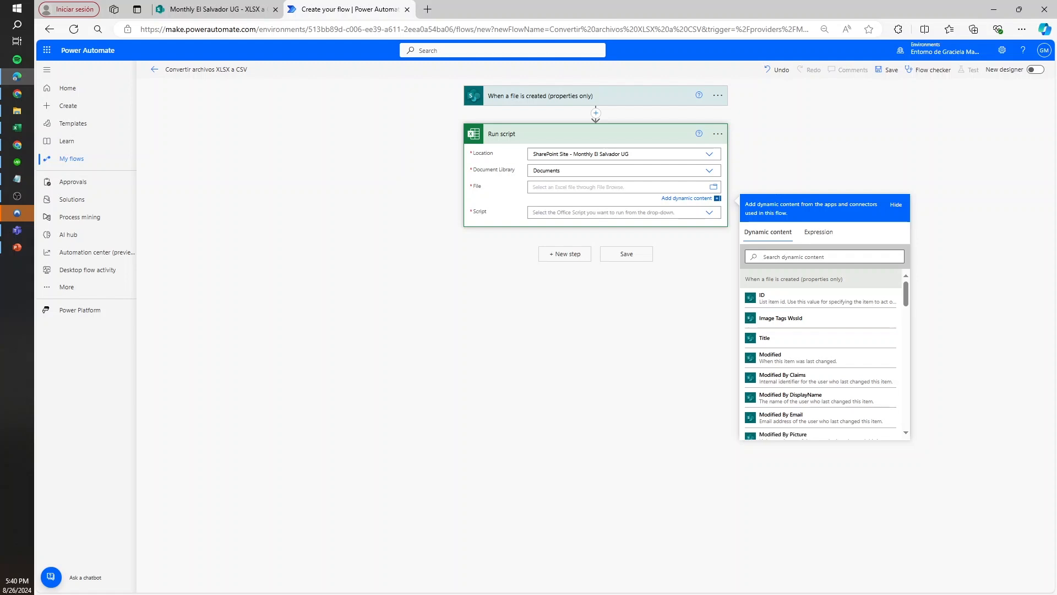
# Use the trigger's Identifier dynamic content as the file for the Run script action
pyautogui.click(784, 256)
pyautogui.write('ifc')
pyautogui.press('BackSpace')
pyautogui.press('BackSpace')
pyautogui.press('BackSpace')
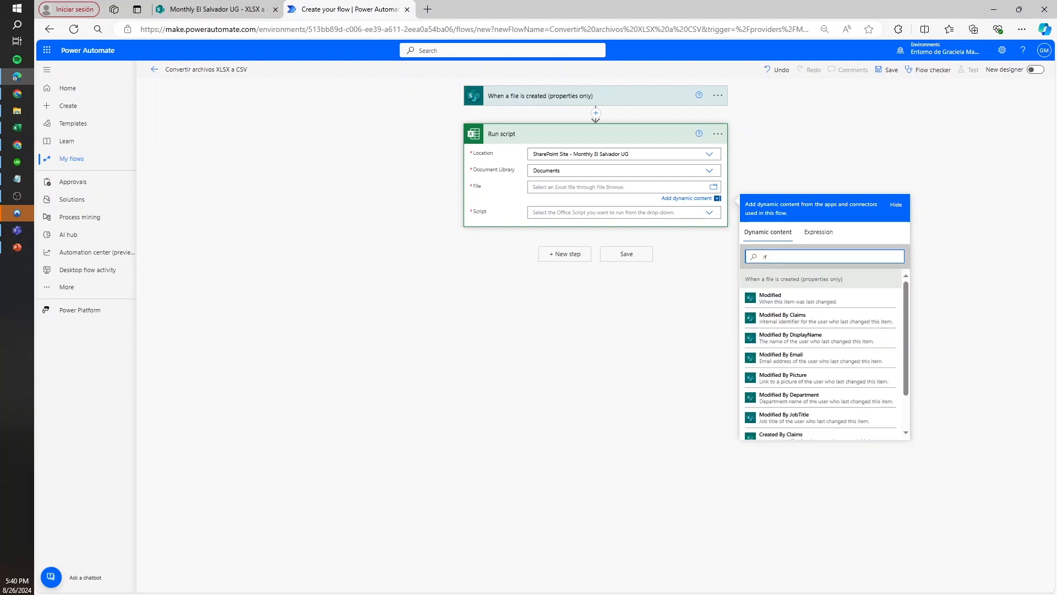
pyautogui.write('id')
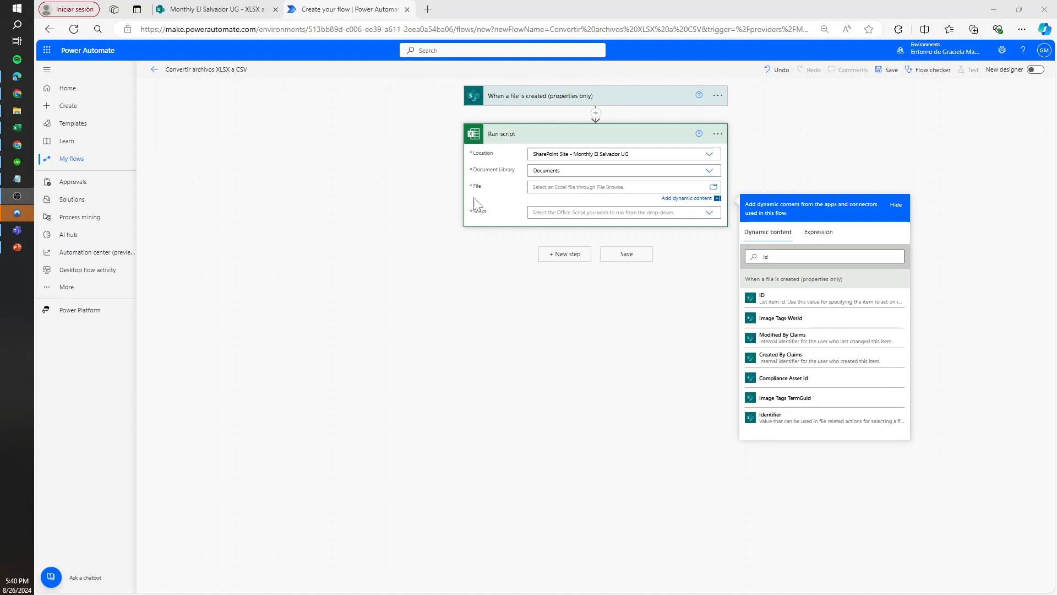
pyautogui.click(820, 422)
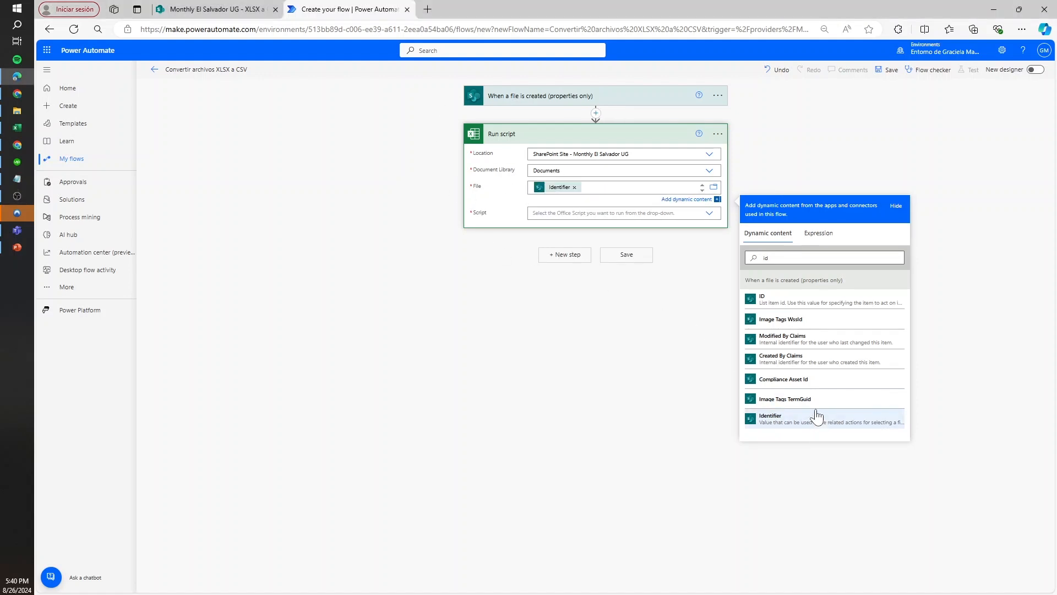
# Choose "Transformar de XL a CSV" as the Office script to run
pyautogui.click(585, 212)
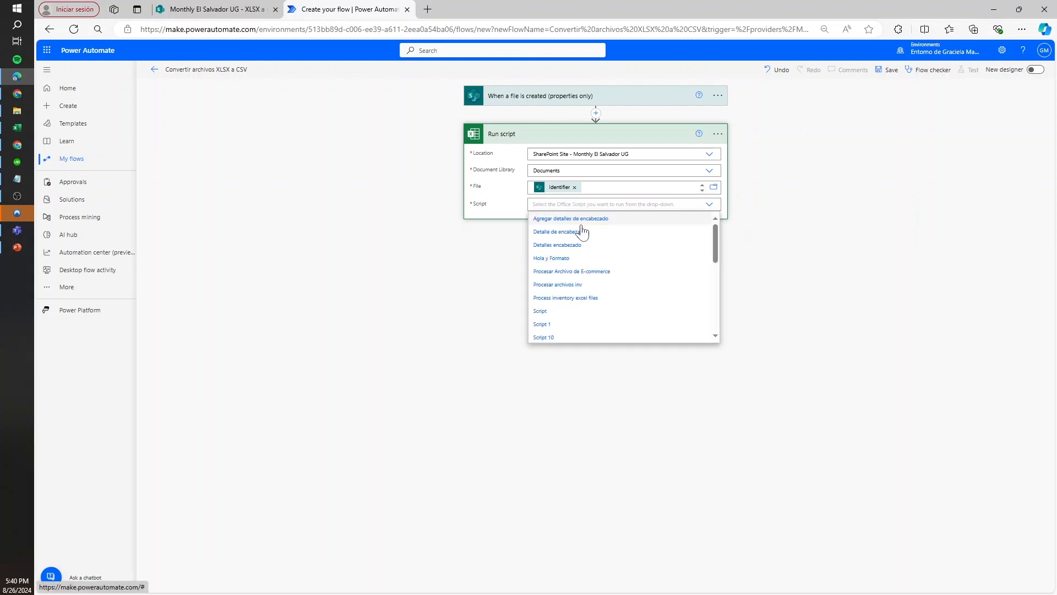
pyautogui.write('xl')
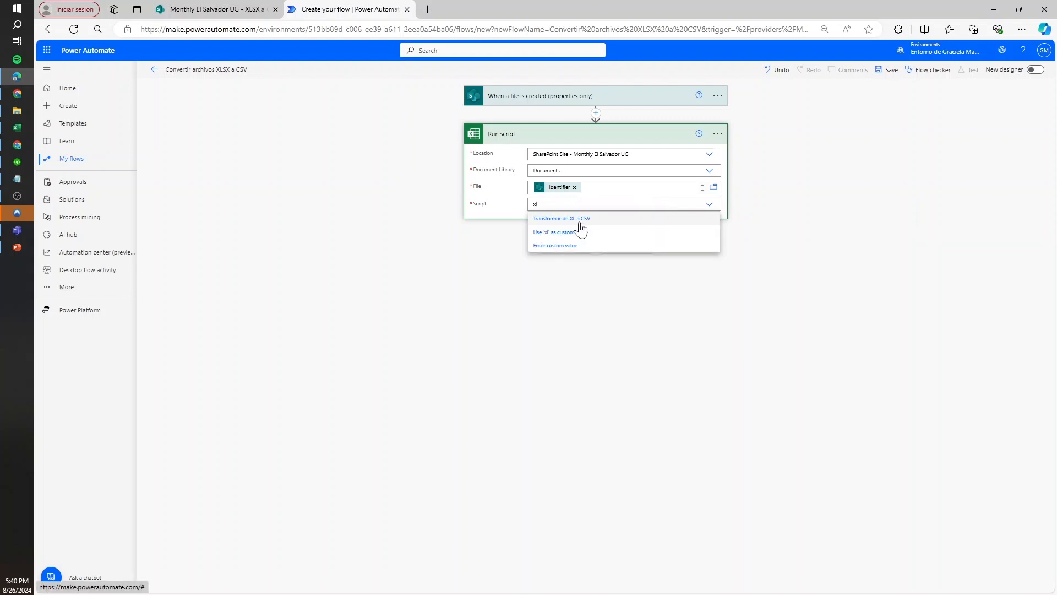
pyautogui.click(584, 220)
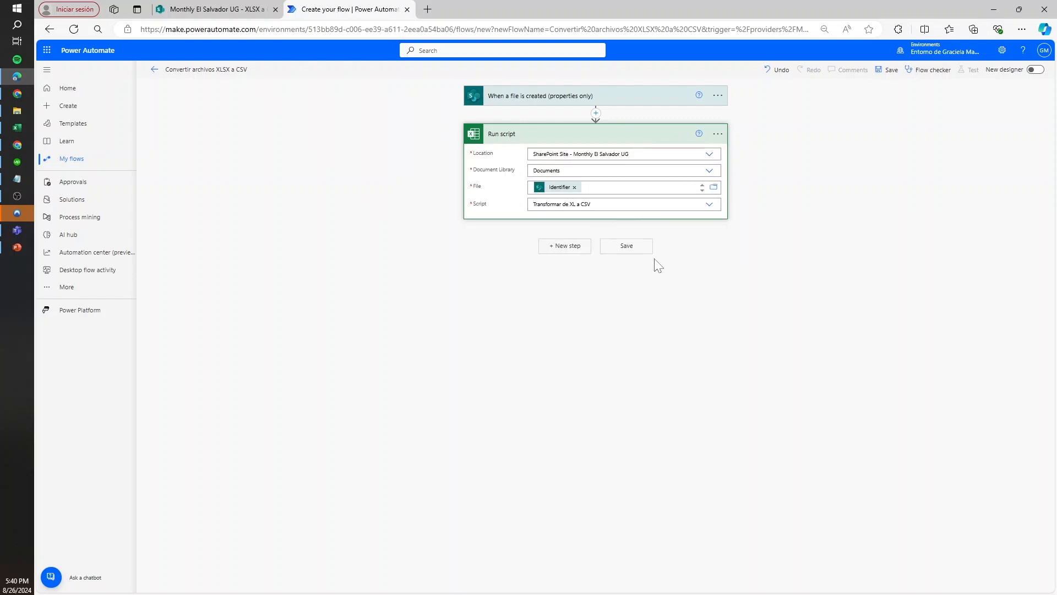
# Add the Excel action "List rows present in a table" after Run script
pyautogui.click(565, 246)
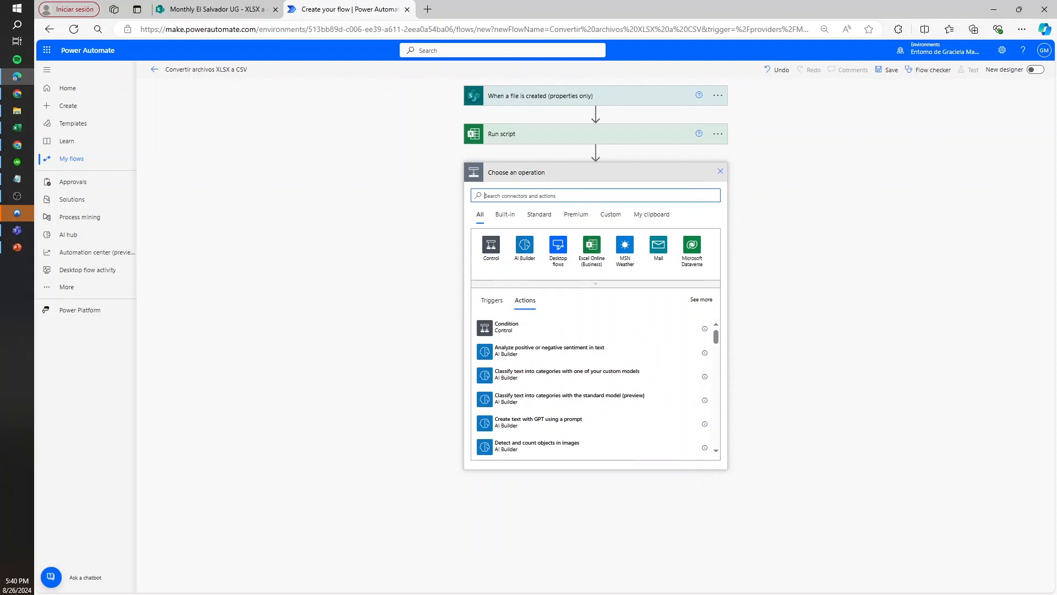
pyautogui.write('excel')
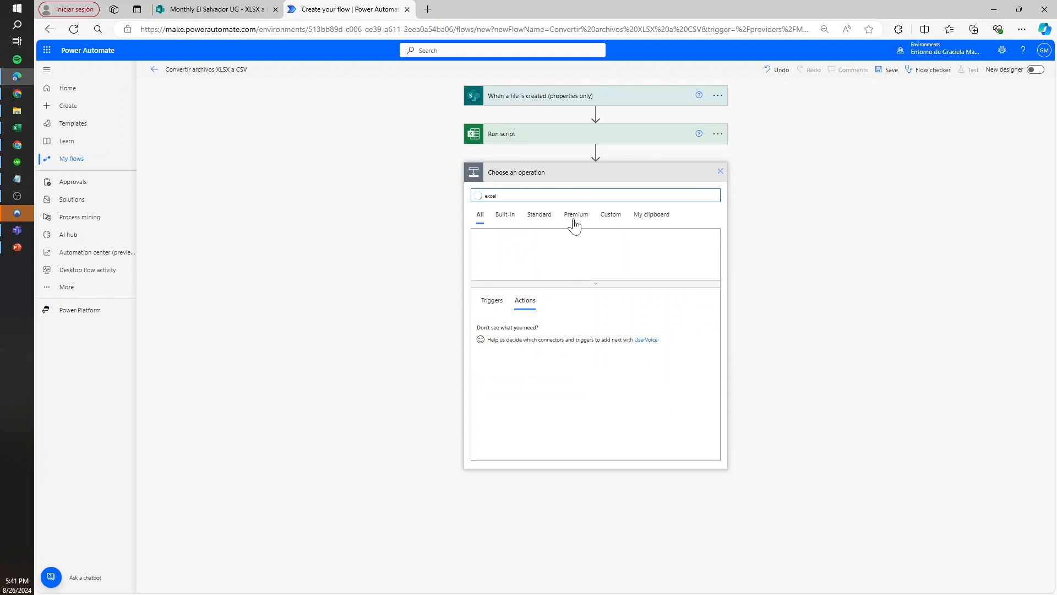
pyautogui.click(515, 350)
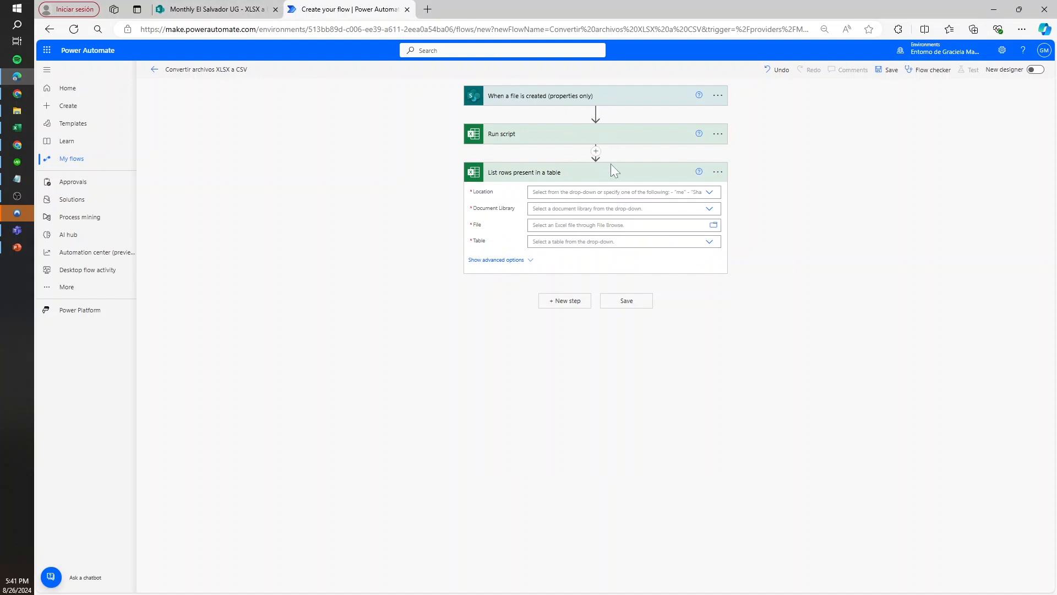
# Set the List rows location to SharePoint Site - Monthly El Salvador UG and its document library to Documents
pyautogui.click(626, 192)
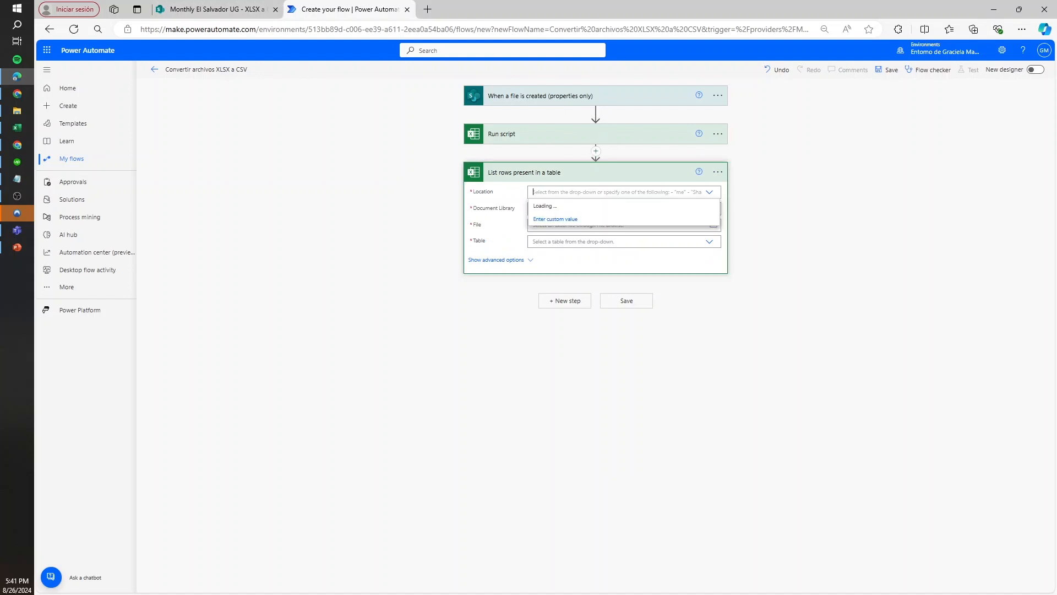
pyautogui.write('el sal')
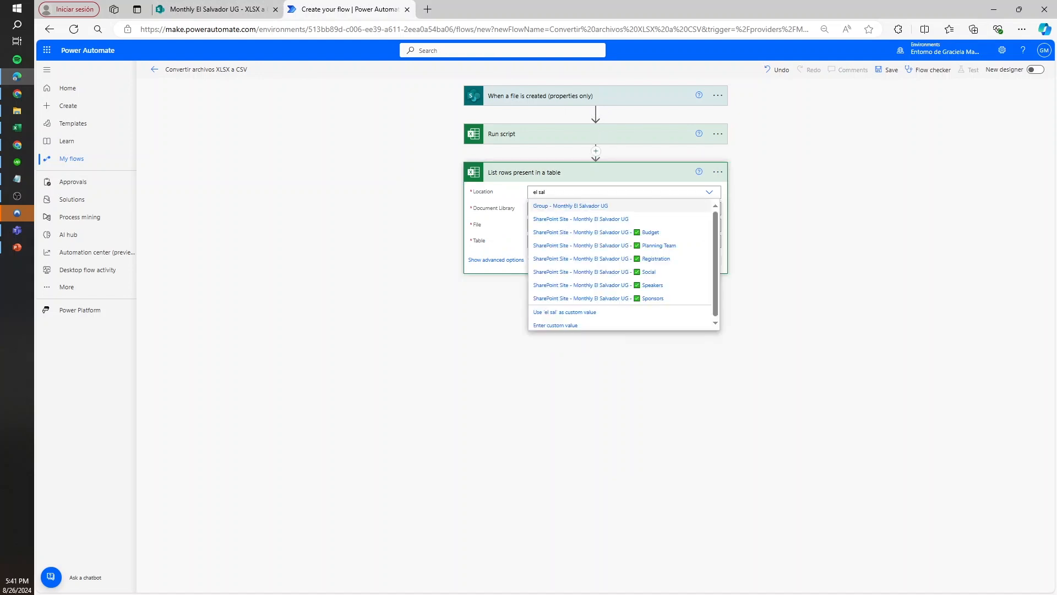
pyautogui.click(631, 220)
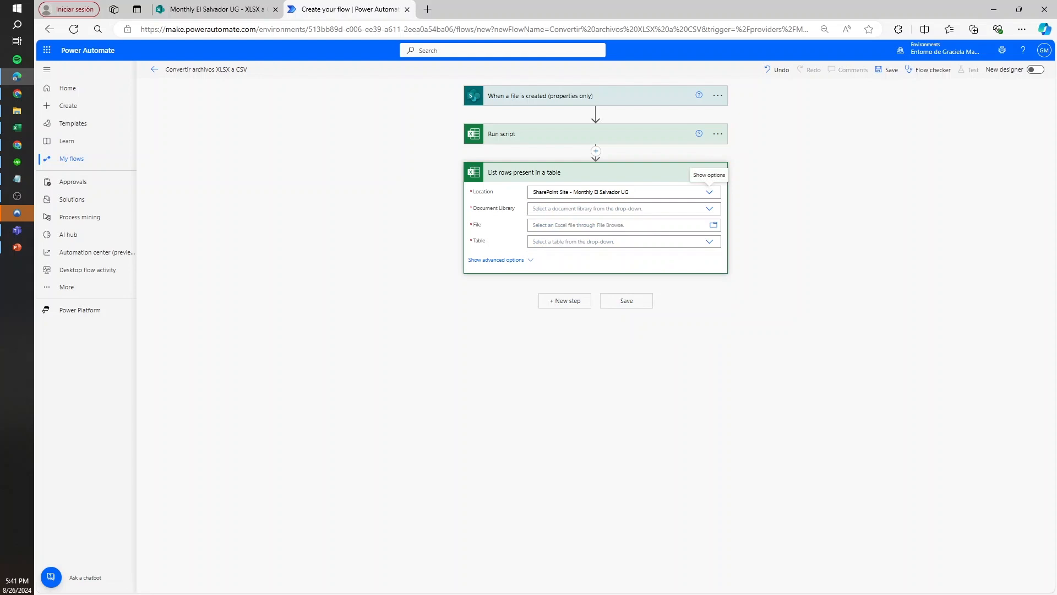
pyautogui.click(584, 208)
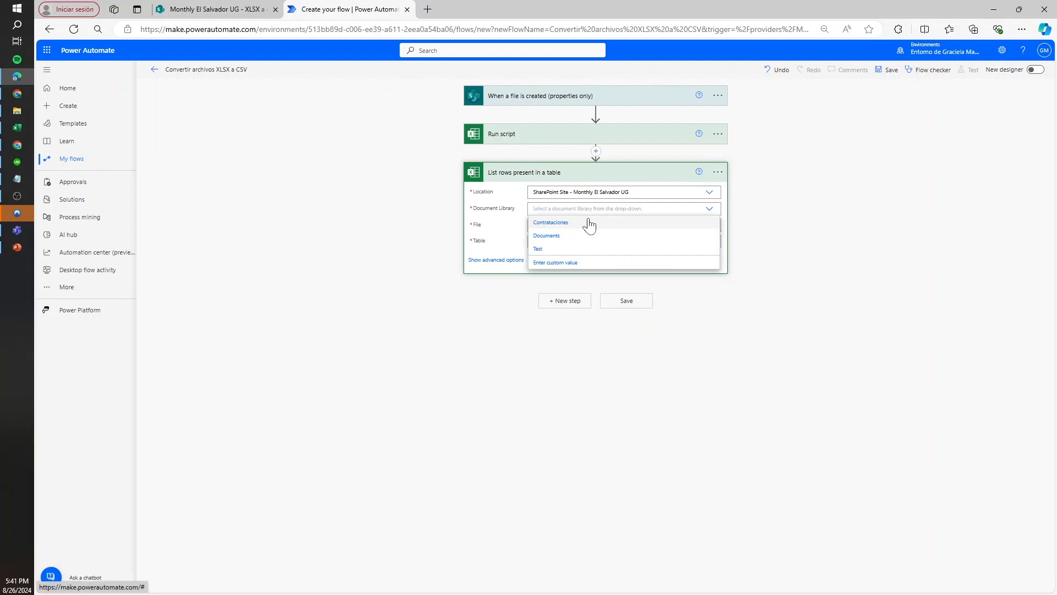
pyautogui.click(561, 235)
# Use the trigger's Identifier dynamic content as the file for the List rows present in a table action
pyautogui.click(590, 225)
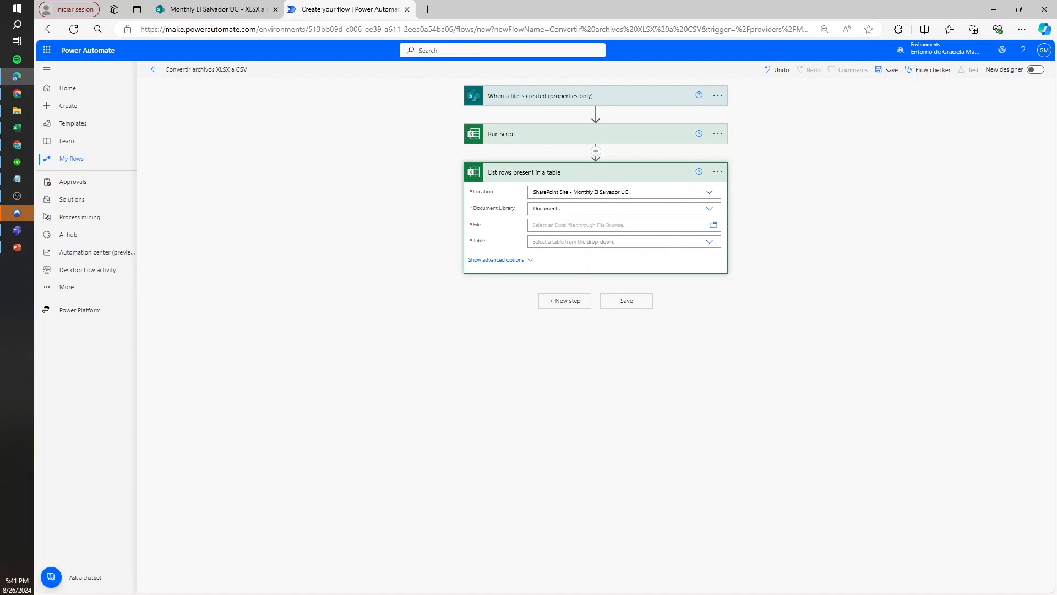
pyautogui.click(811, 295)
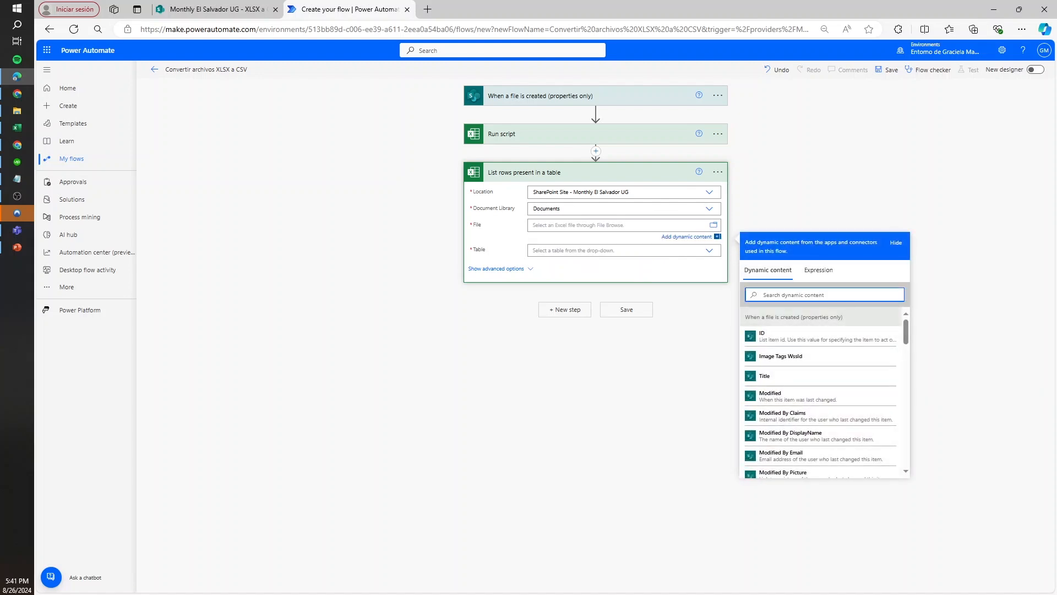
pyautogui.write('id')
pyautogui.click(796, 457)
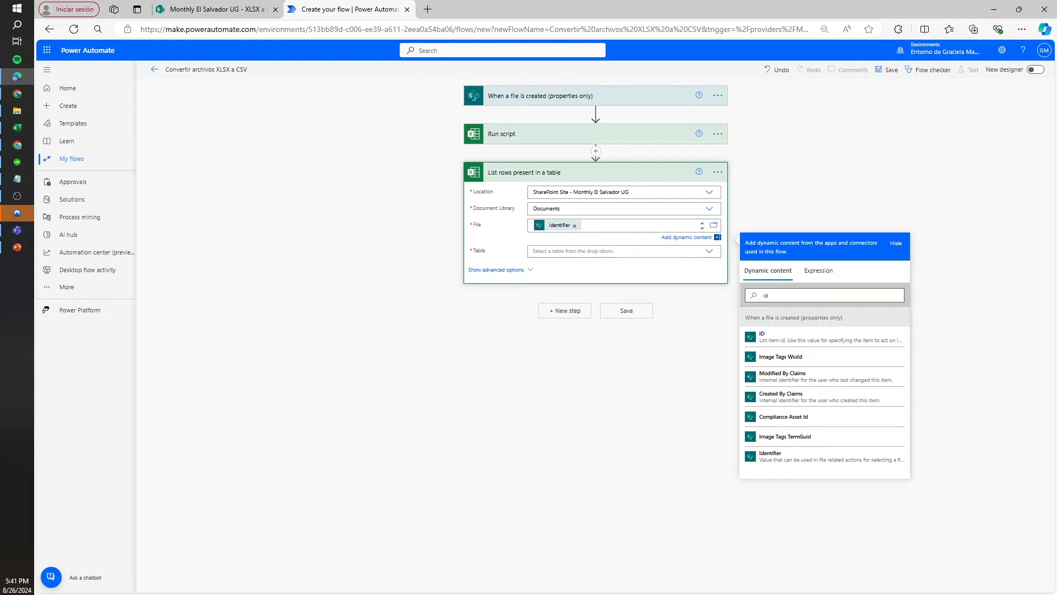
# Set the List rows table to a custom value with the expression string('TablaDatos')
pyautogui.click(533, 251)
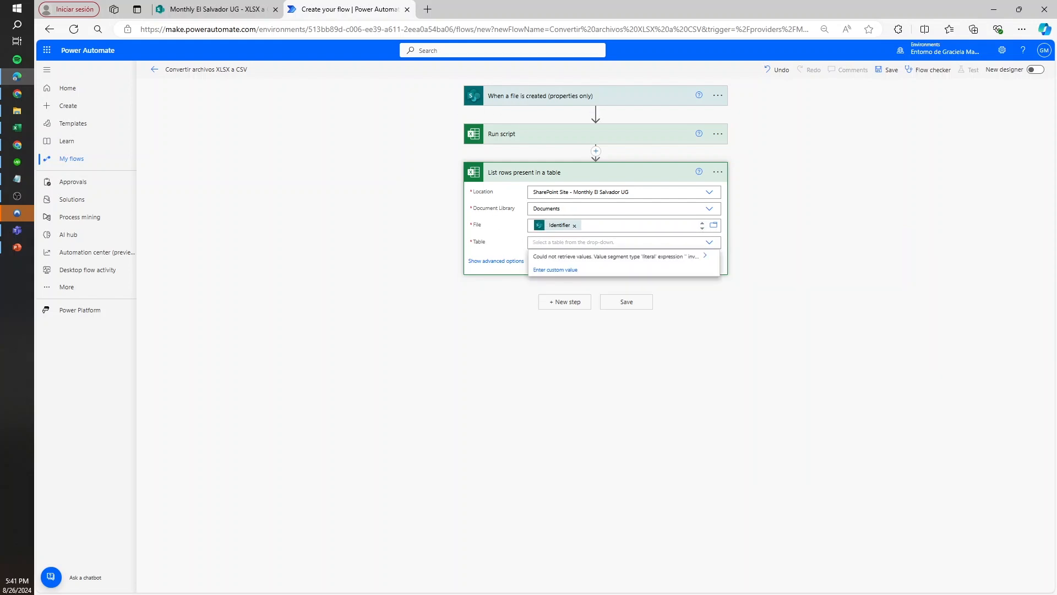
pyautogui.click(561, 272)
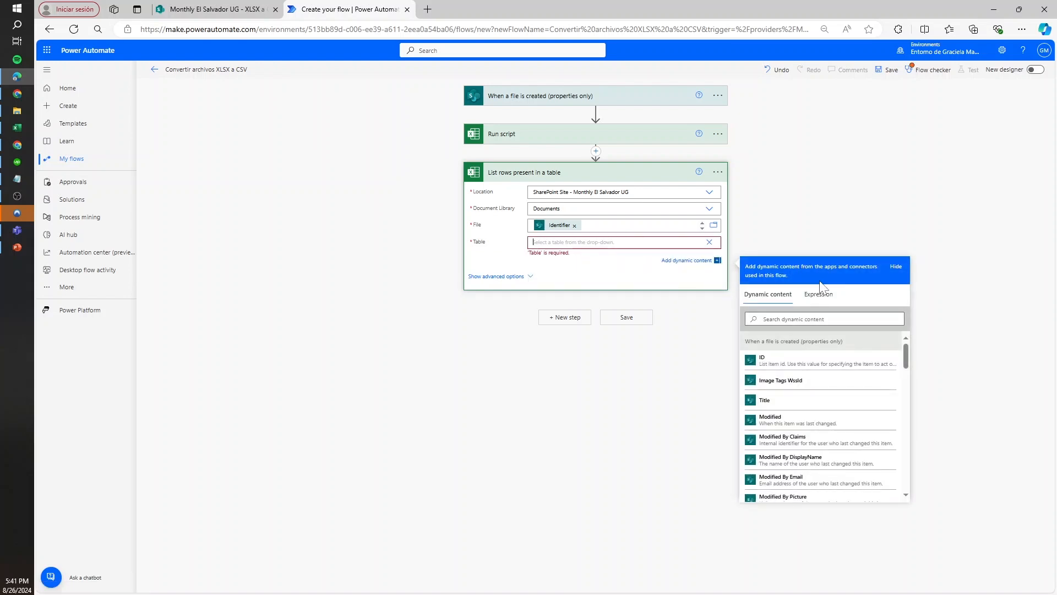
pyautogui.click(819, 295)
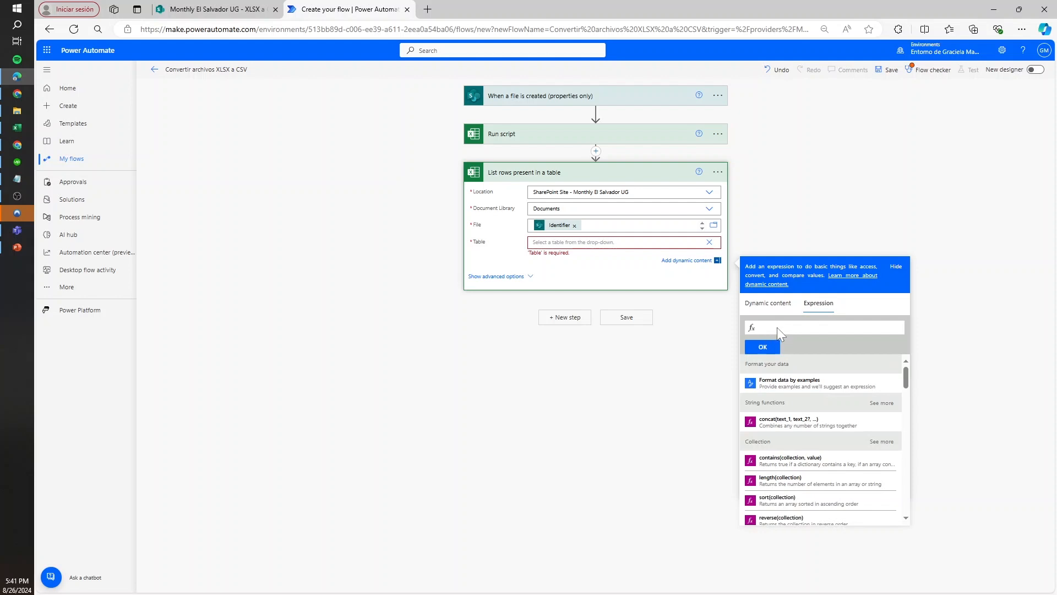
pyautogui.click(765, 329)
pyautogui.write('string')
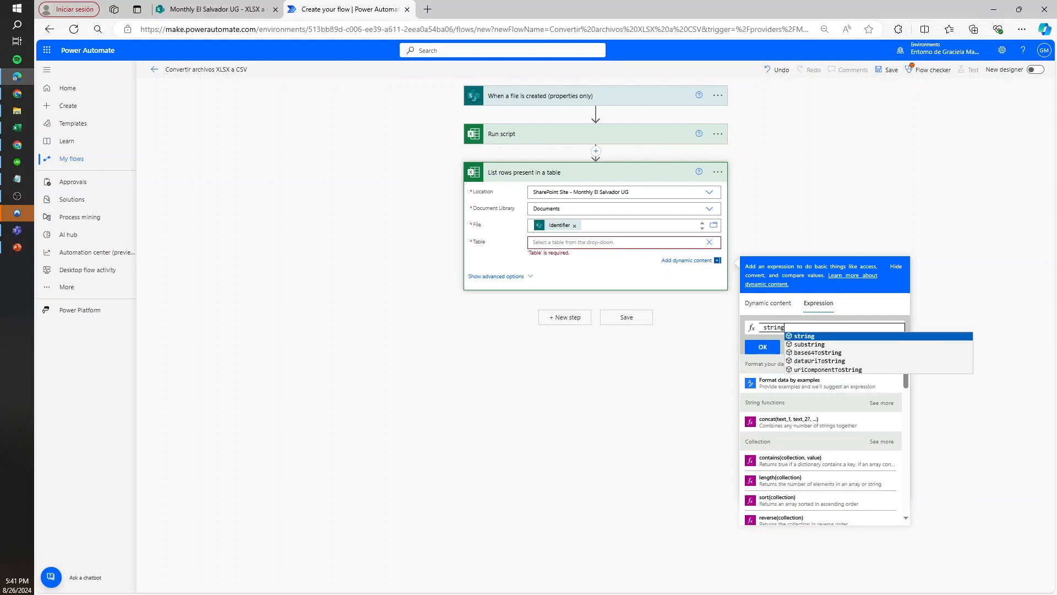
pyautogui.write("('")
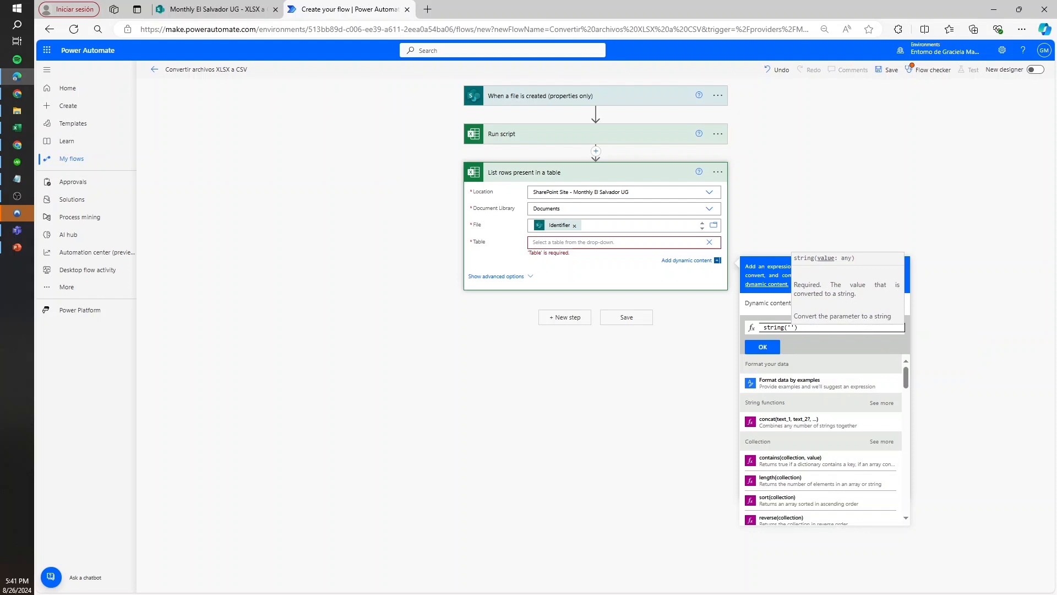
pyautogui.write('TablaDato')
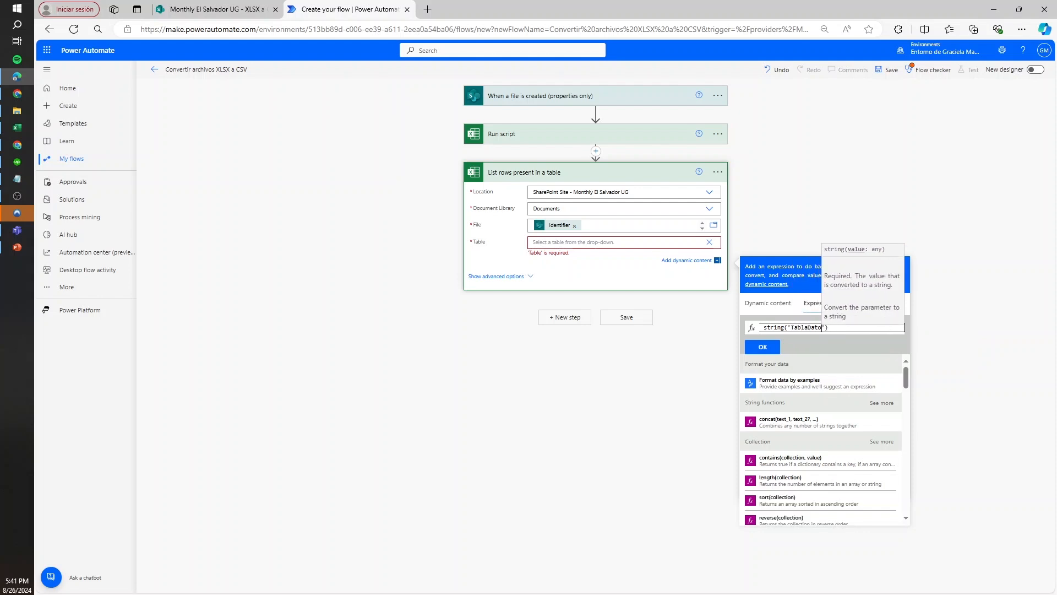
pyautogui.write('s')
pyautogui.click(750, 346)
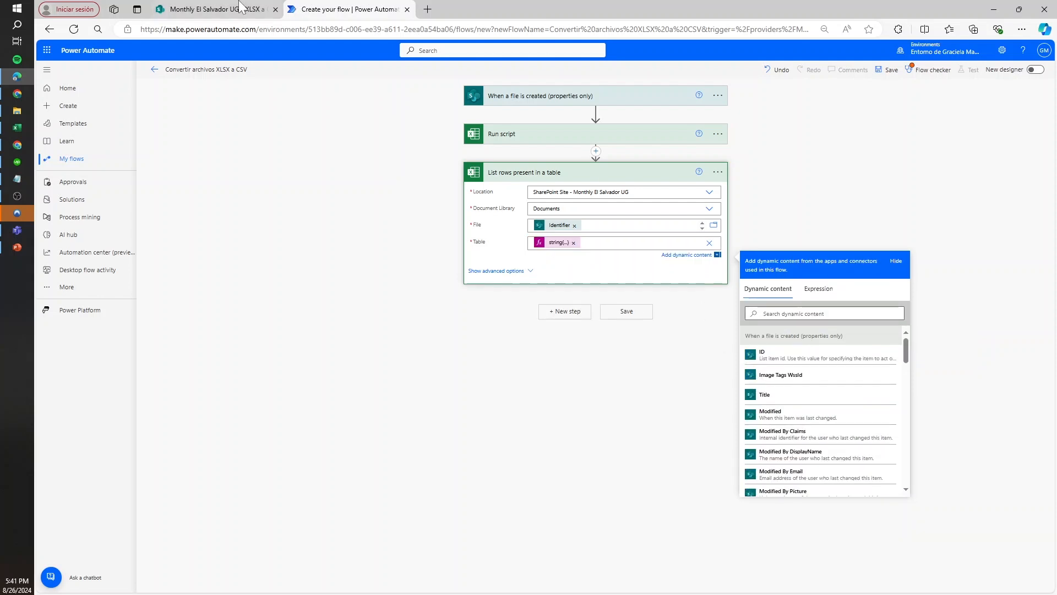
# Check the table name in the code of the "Transformar de XL a CSV" script from MOCK_DATA (1).xlsx, and return to the flow
pyautogui.click(218, 9)
pyautogui.click(260, 229)
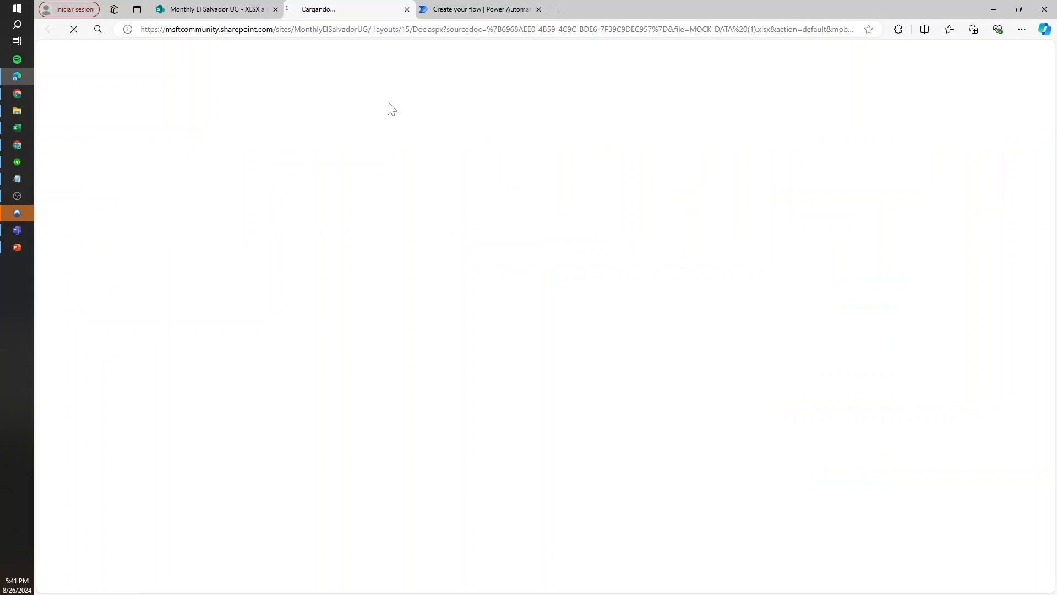
pyautogui.click(492, 7)
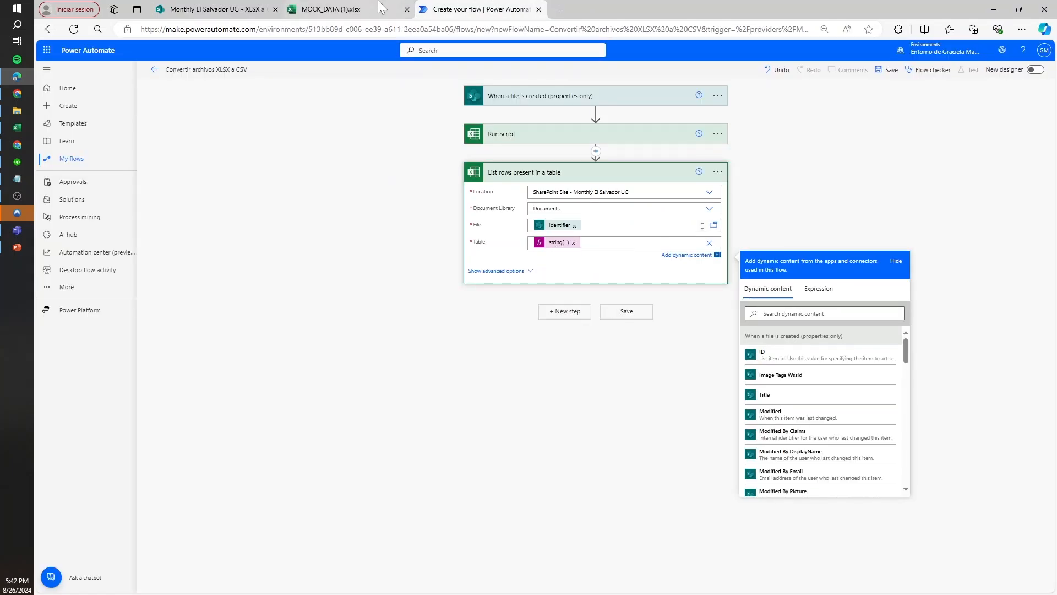
pyautogui.click(347, 10)
pyautogui.click(291, 258)
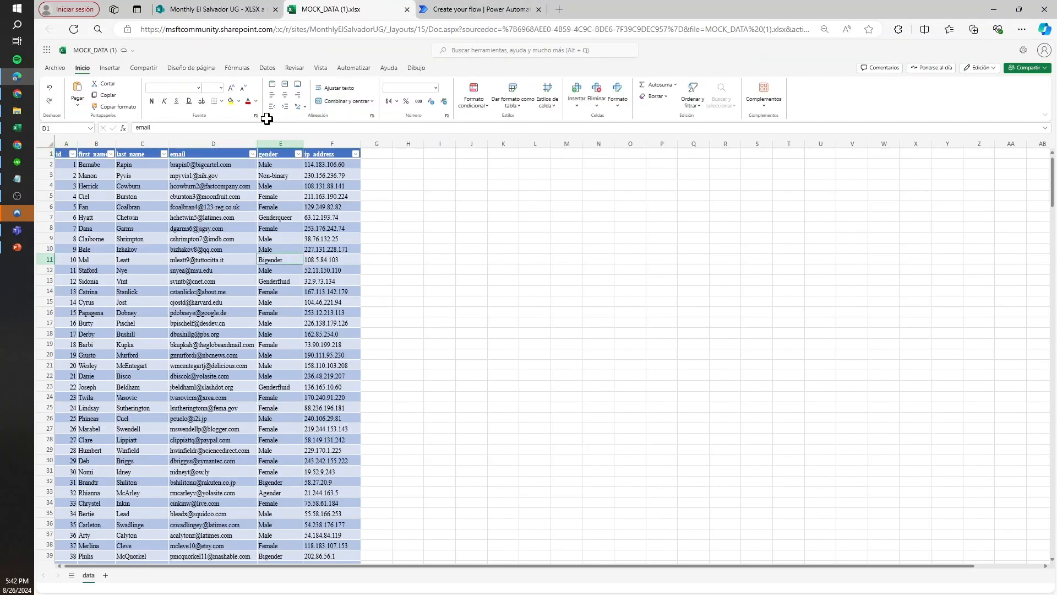
pyautogui.click(366, 68)
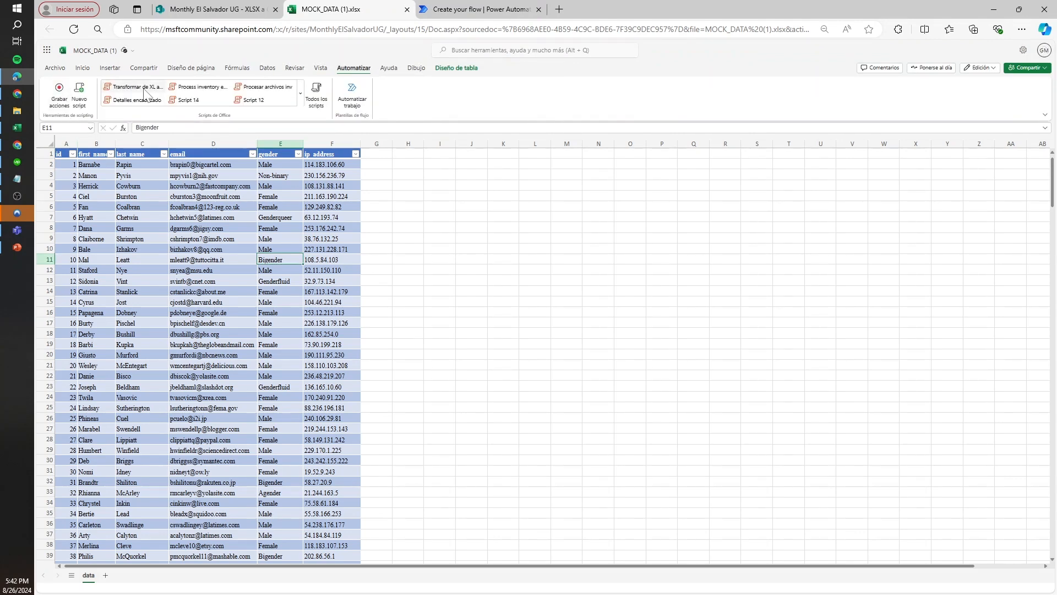
pyautogui.click(145, 88)
pyautogui.click(479, 10)
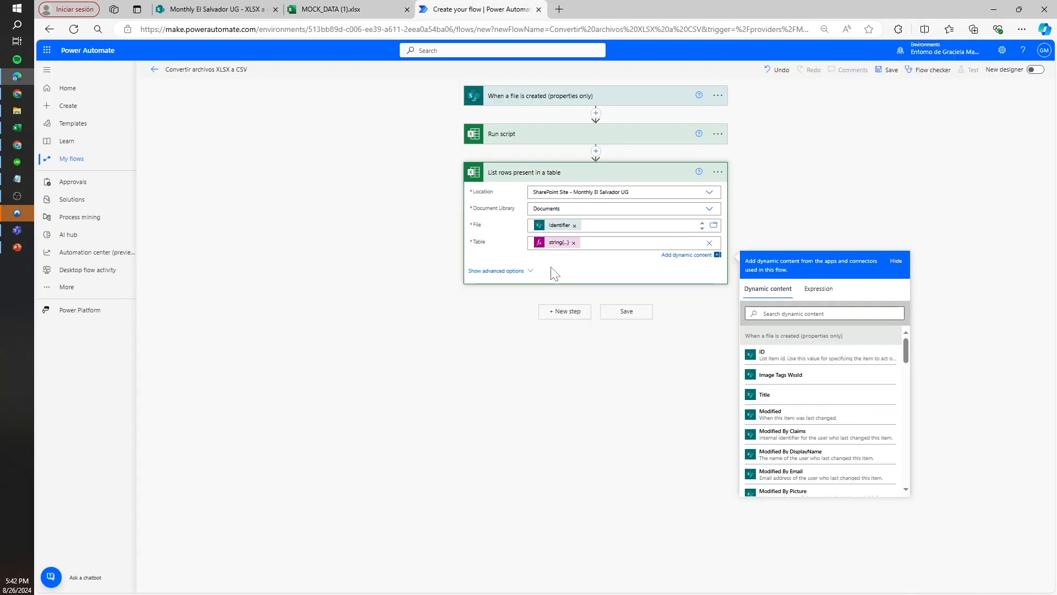
pyautogui.click(396, 10)
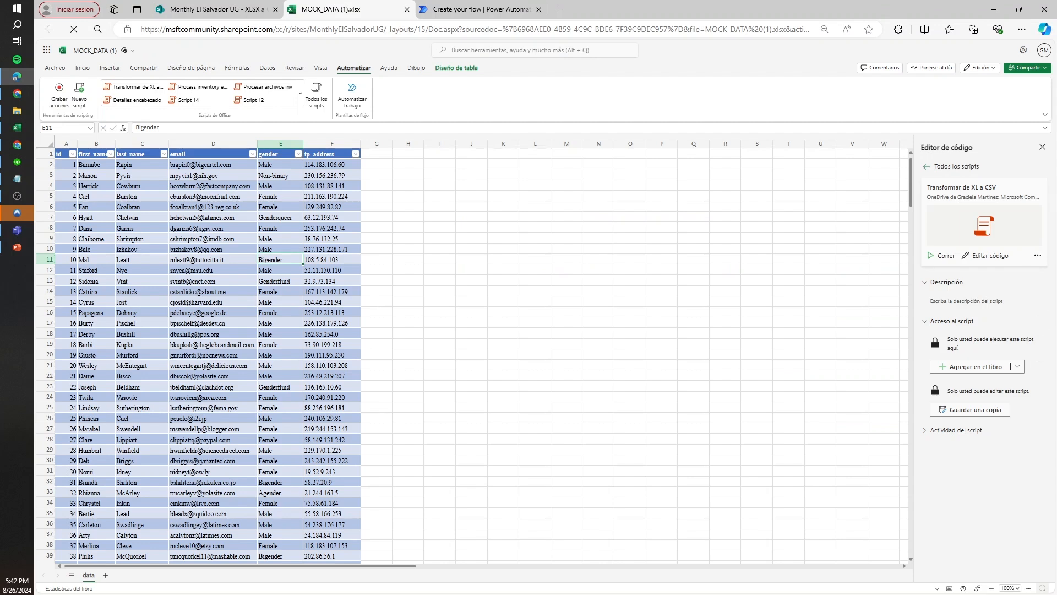
pyautogui.click(990, 256)
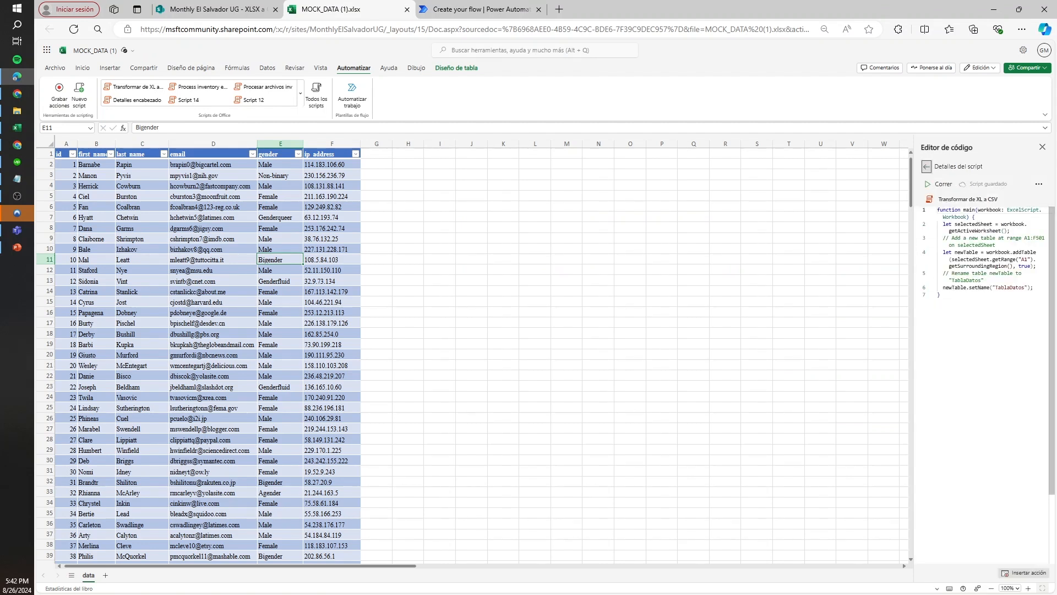
pyautogui.doubleClick(1010, 288)
pyautogui.click(533, 9)
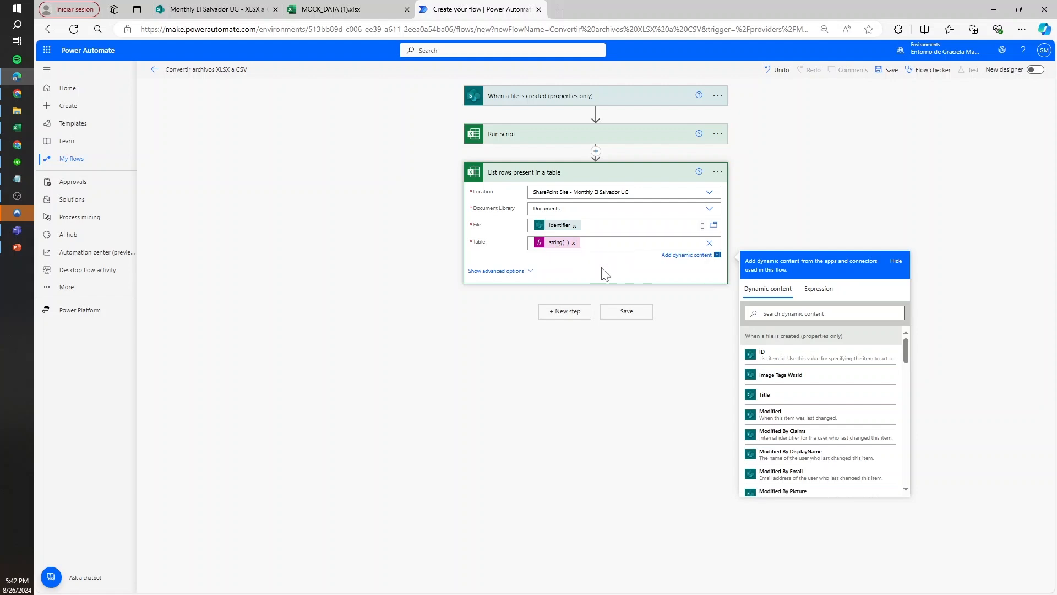
# Save the flow and start a manual test
pyautogui.click(637, 317)
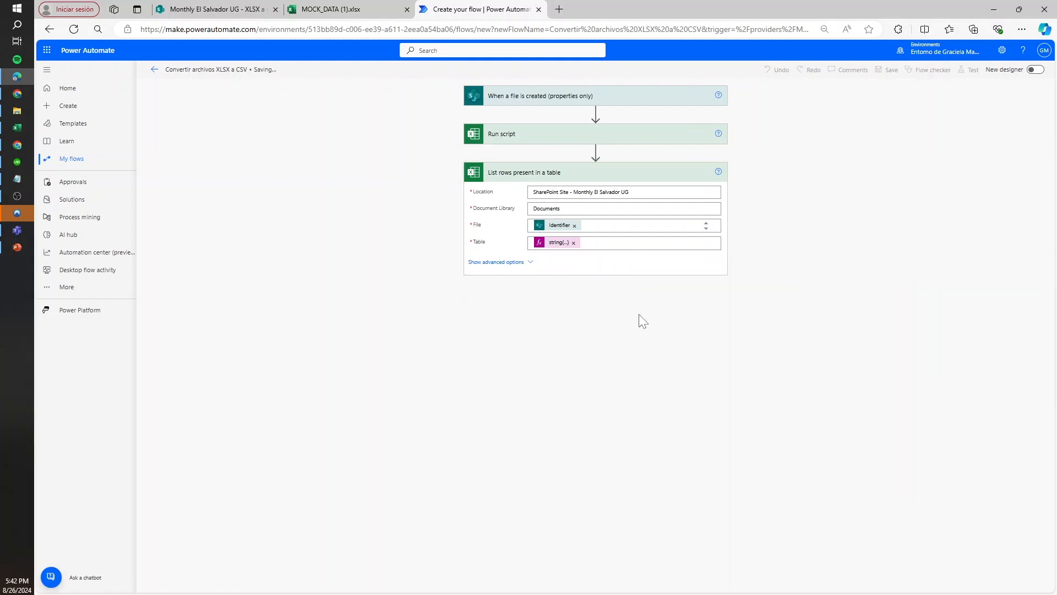
pyautogui.click(973, 71)
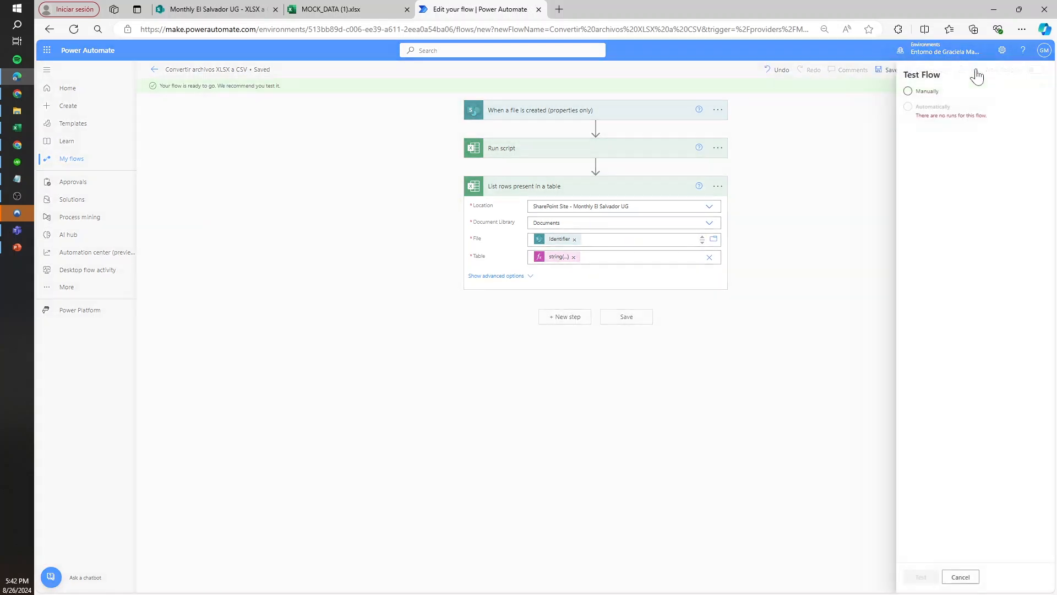
pyautogui.click(931, 98)
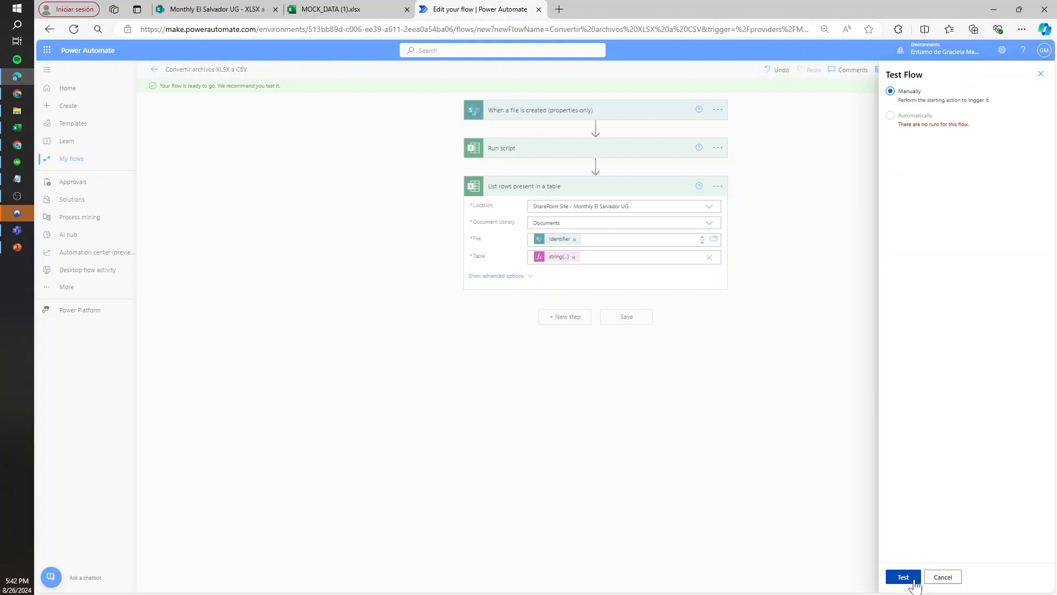
pyautogui.click(904, 577)
# Upload MOCK_DATA (2).xlsx to the SharePoint folder XLSX a CSV, close the MOCK_DATA (1).xlsx workbook, and return to the flow
pyautogui.click(205, 8)
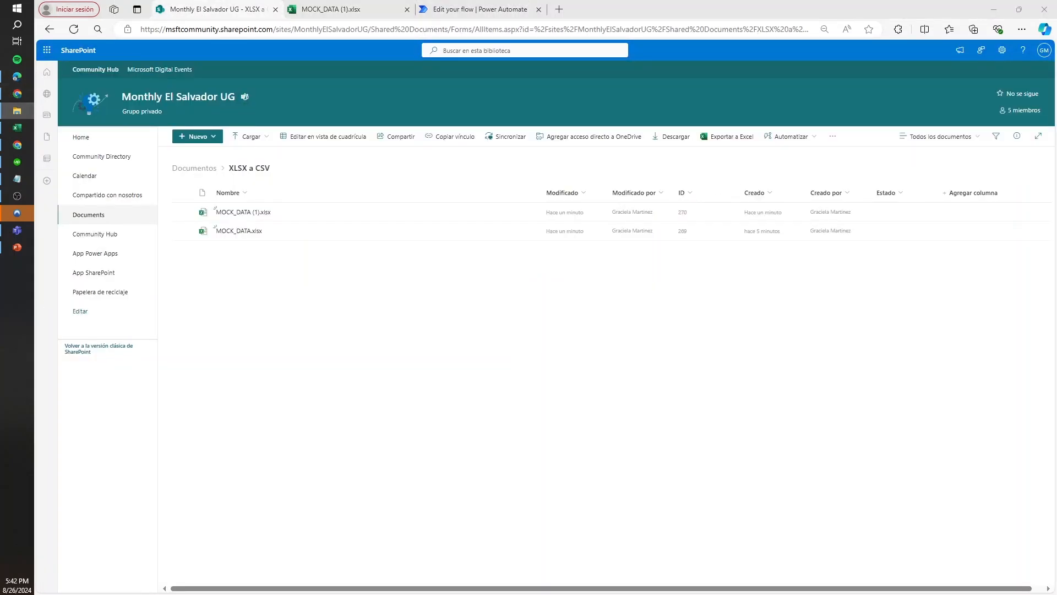
pyautogui.moveTo(1056, 297); pyautogui.dragTo(251, 339)
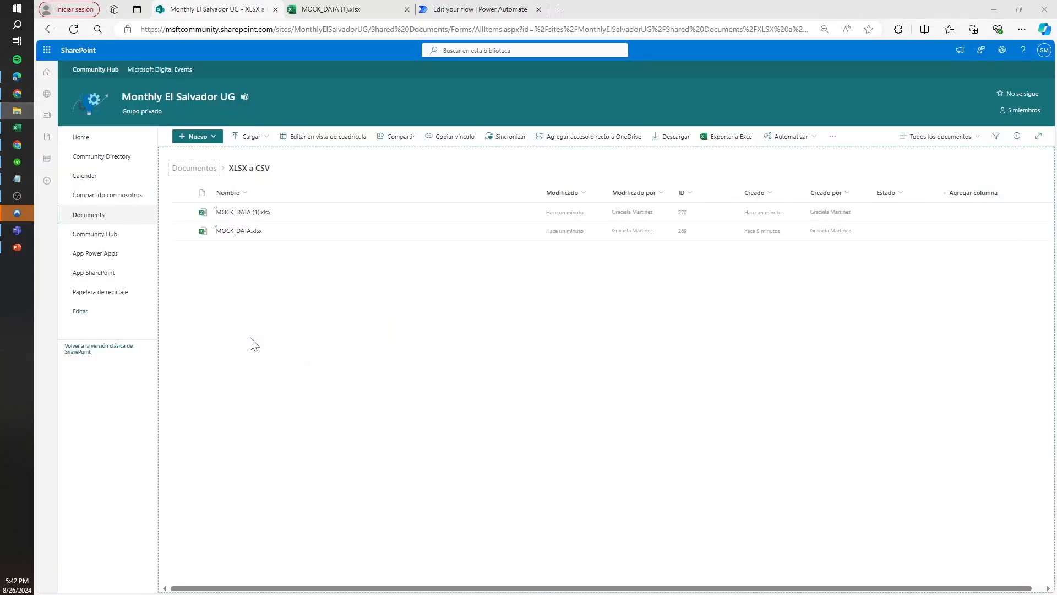
pyautogui.click(407, 10)
pyautogui.click(347, 10)
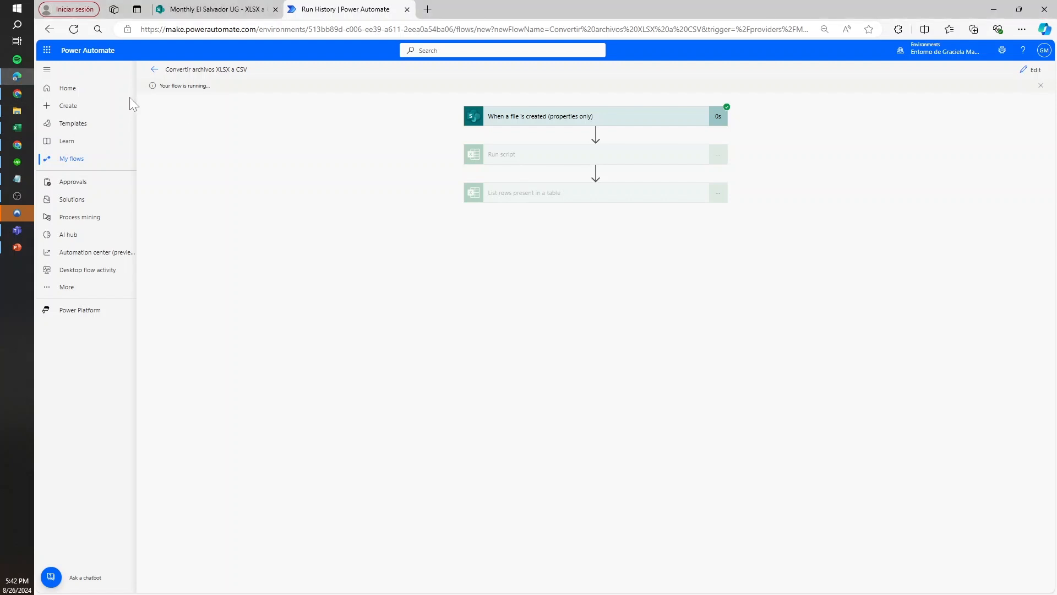
# Open the flow's details page in a separate browser tab and return to the test run
pyautogui.rightClick(152, 69)
pyautogui.click(192, 79)
pyautogui.click(509, 8)
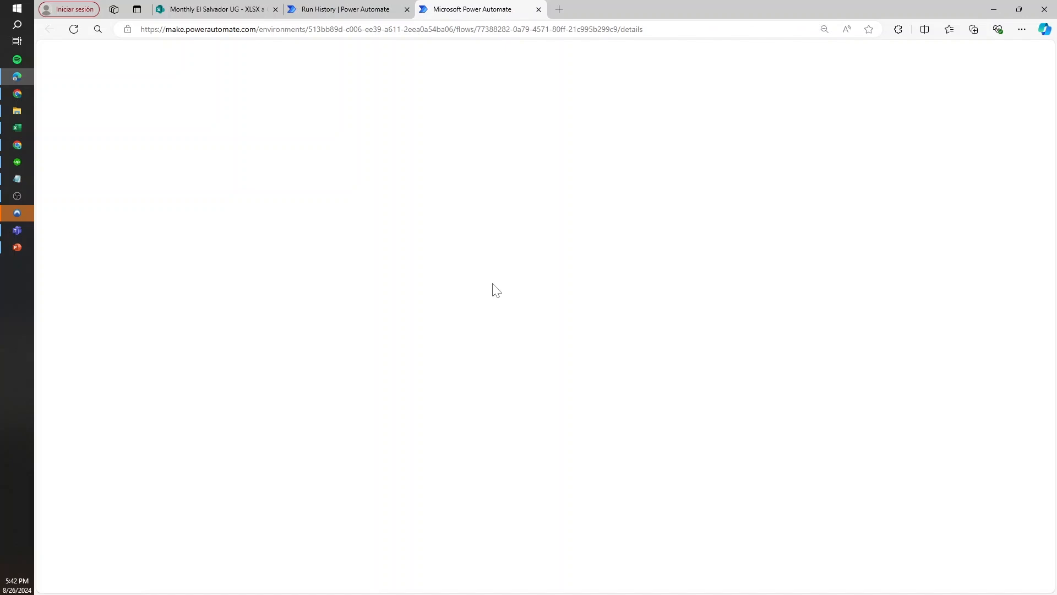
pyautogui.click(342, 9)
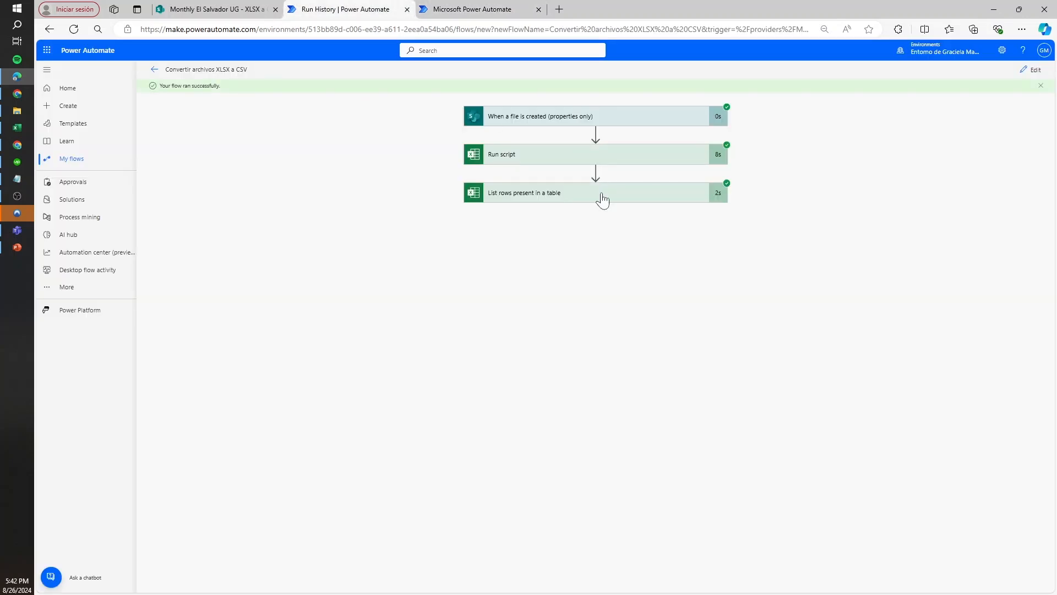
# Open MOCK_DATA (2).xlsx from the SharePoint folder and examine whether the table covers the data down to the last row
pyautogui.click(215, 9)
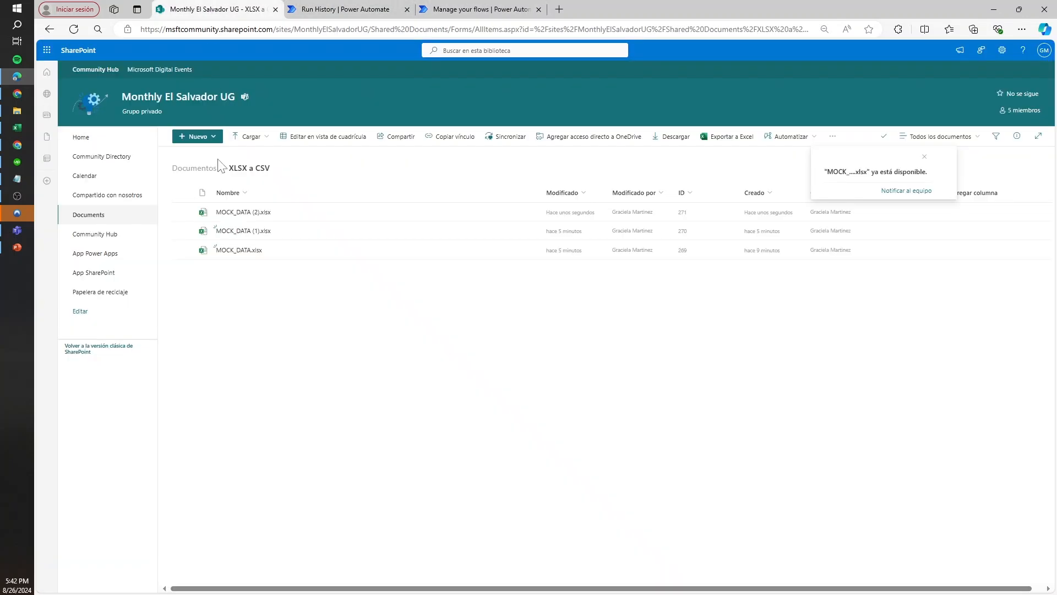
pyautogui.click(257, 214)
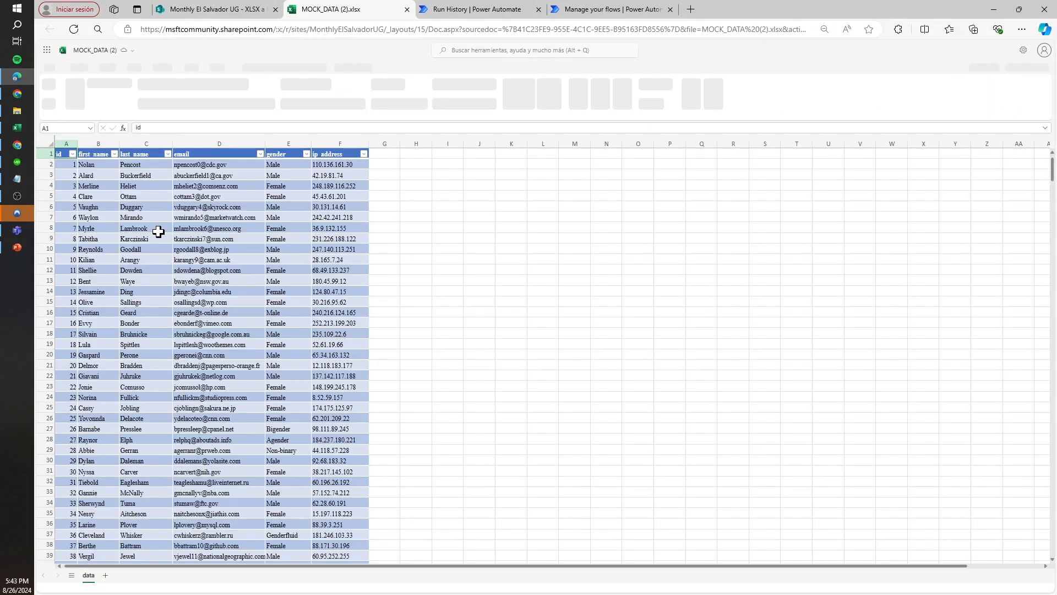
pyautogui.hotkey('ctrl', 'Down')
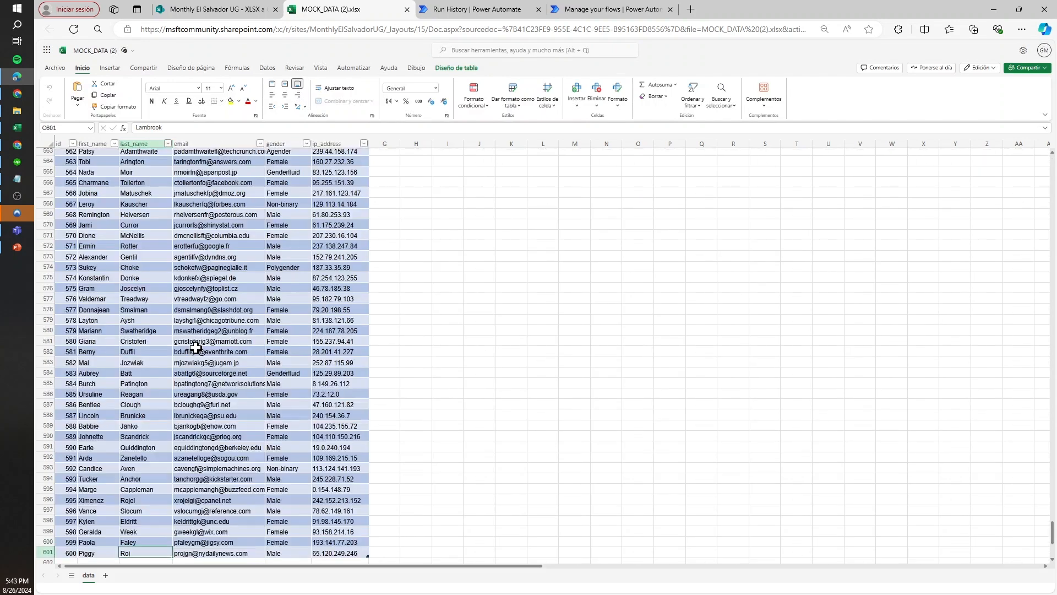
pyautogui.click(196, 350)
pyautogui.scroll(-4, 226, 409)
pyautogui.click(341, 346)
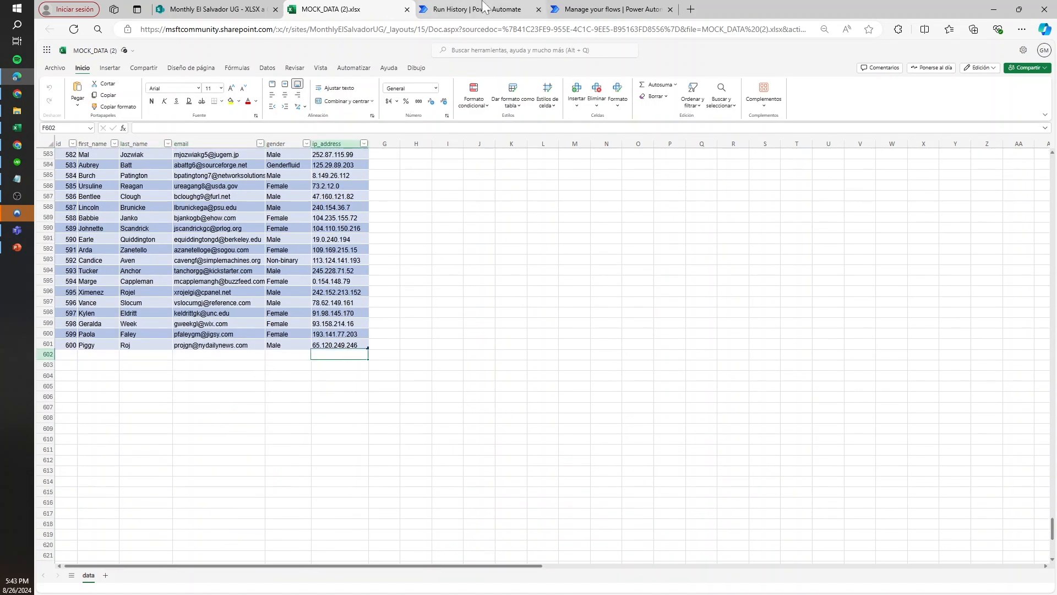
pyautogui.click(473, 8)
pyautogui.click(344, 7)
pyautogui.click(330, 208)
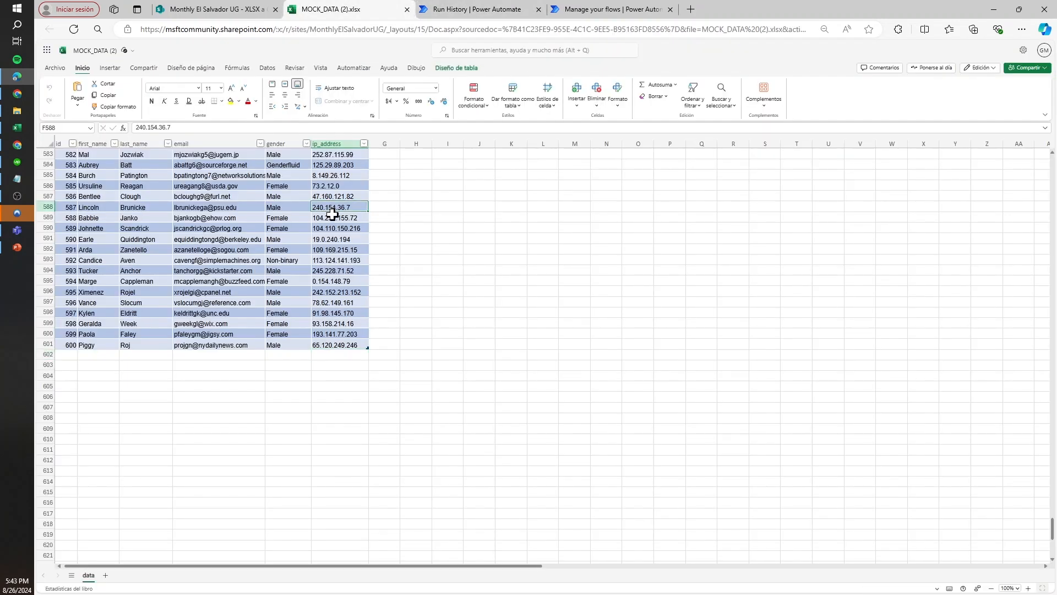
# Check the table's name in the table design settings of MOCK_DATA (2).xlsx and return to the flow's details page
pyautogui.click(457, 68)
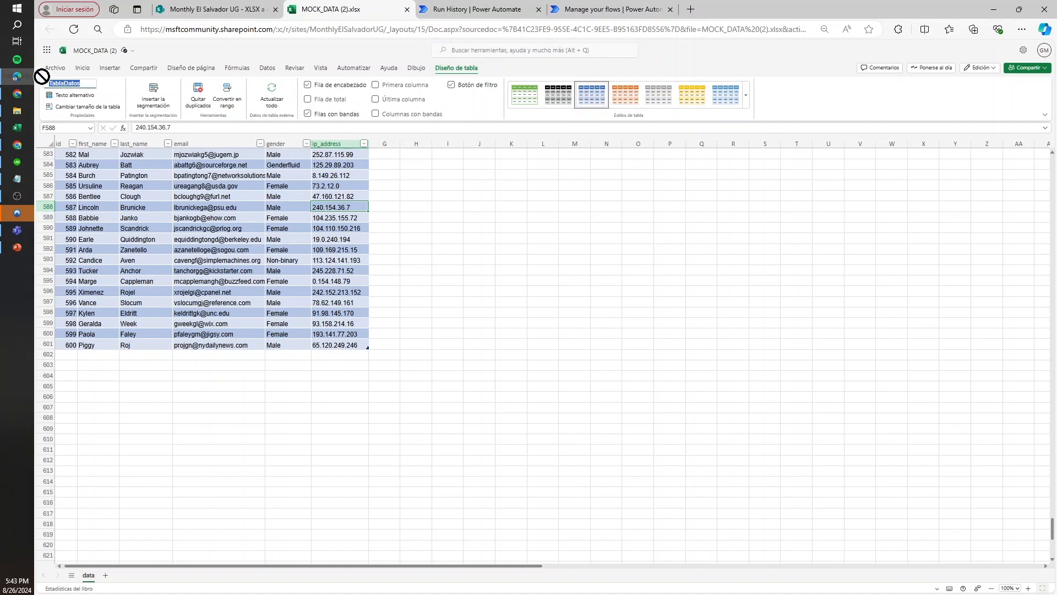
pyautogui.click(229, 155)
pyautogui.click(505, 8)
pyautogui.click(608, 9)
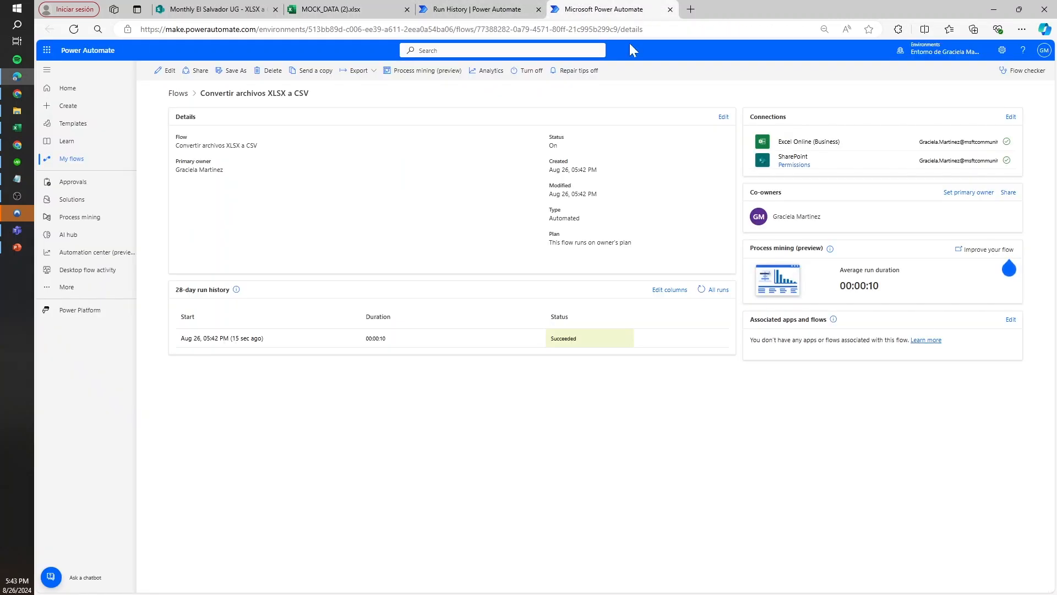
# Return the tested flow to edit mode and show its latest run from the run history with the new view turned off
pyautogui.click(241, 338)
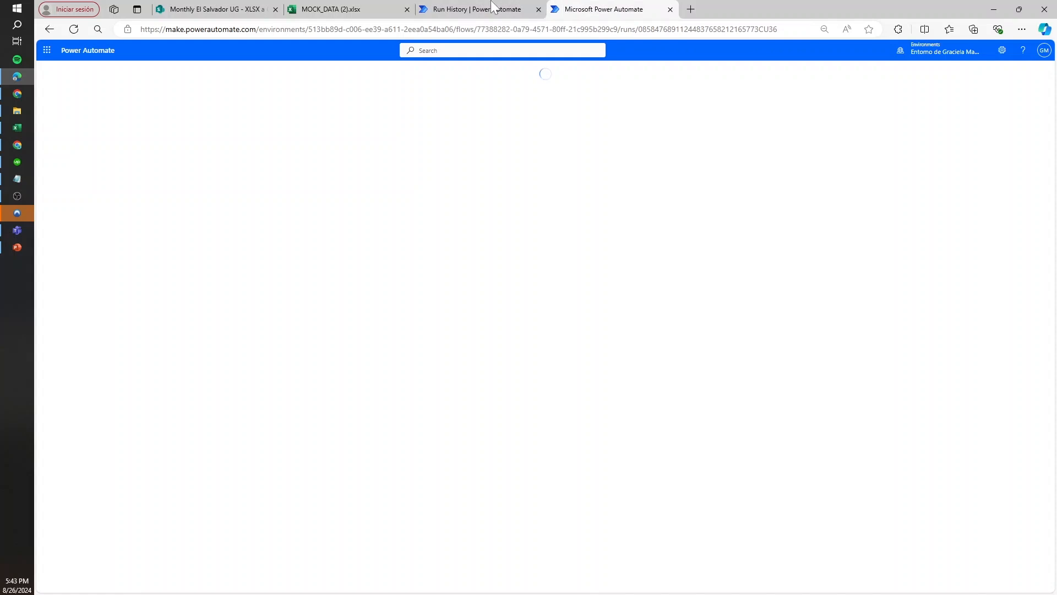
pyautogui.click(1035, 76)
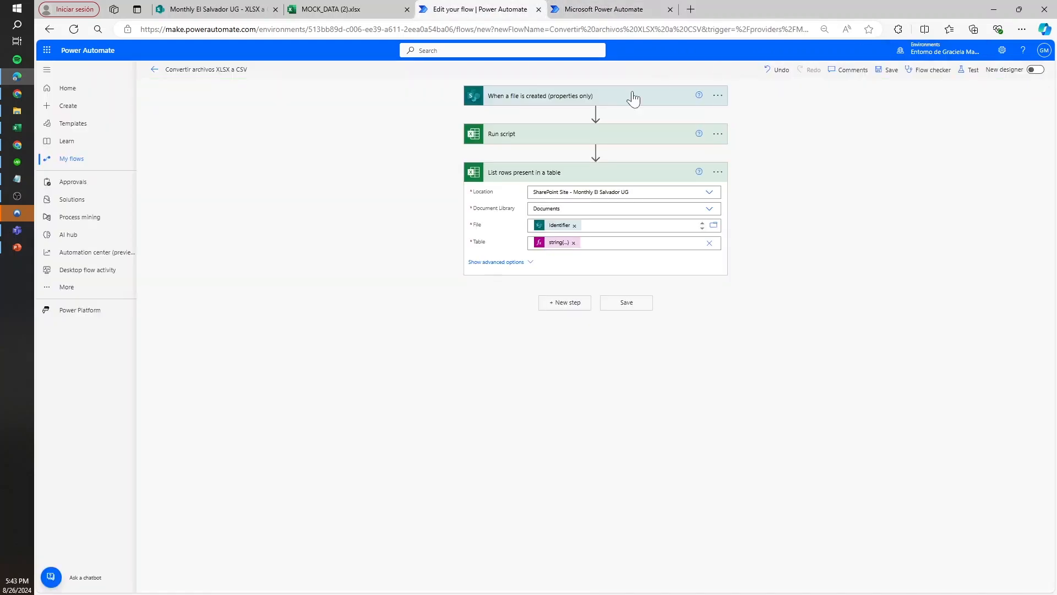
pyautogui.click(628, 8)
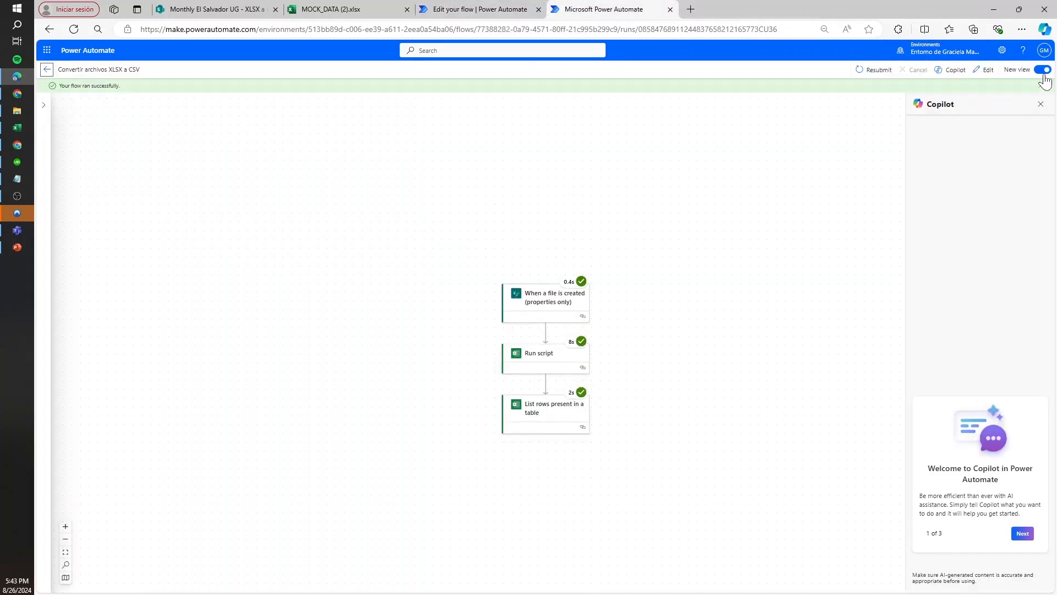
pyautogui.click(1043, 70)
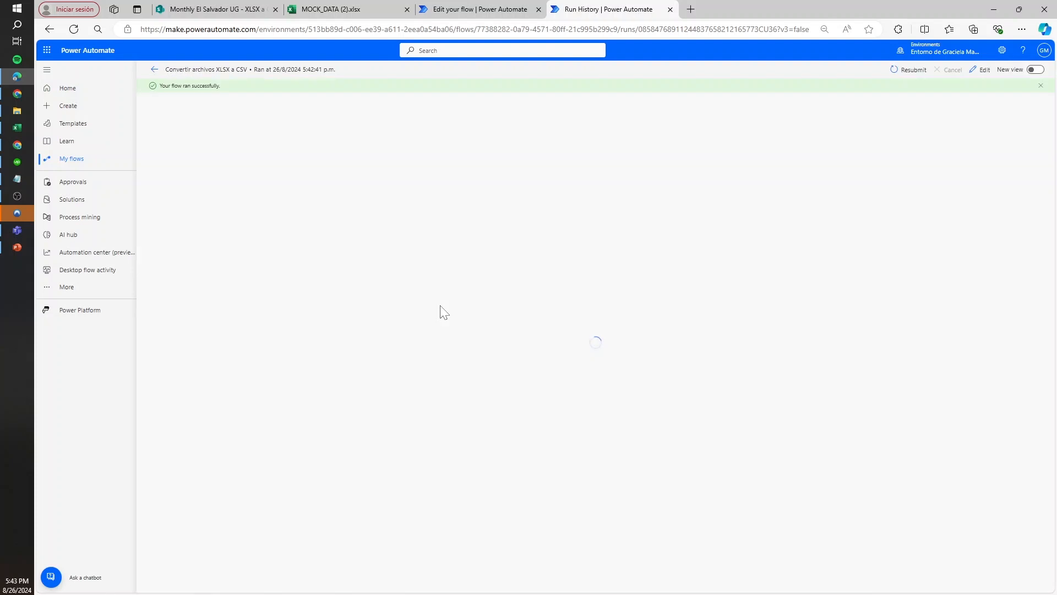
# Return to MOCK_DATA (2).xlsx and review the last rows of its table
pyautogui.click(215, 9)
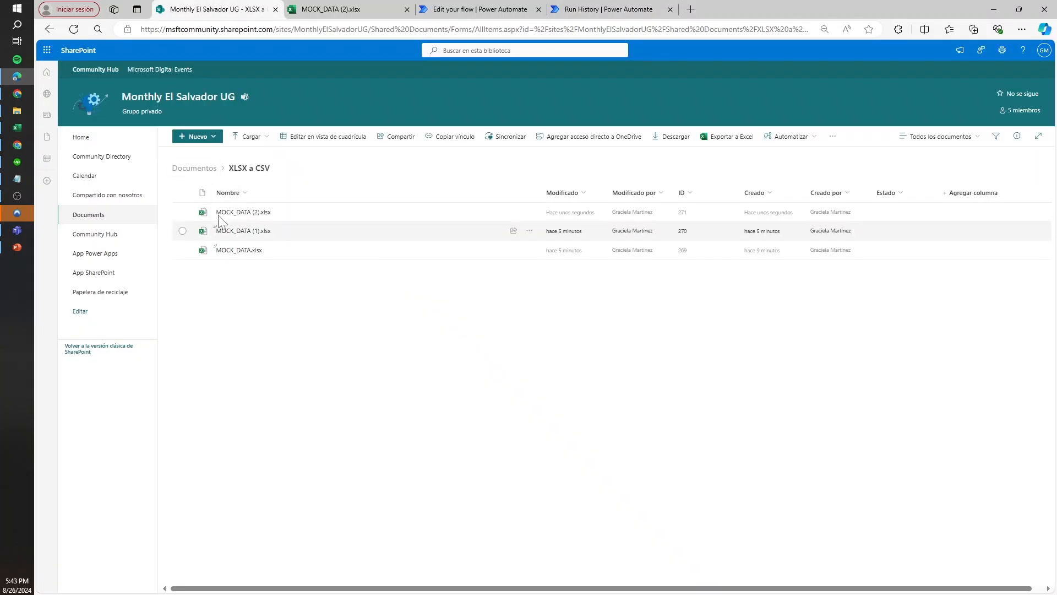
pyautogui.click(331, 9)
pyautogui.click(257, 238)
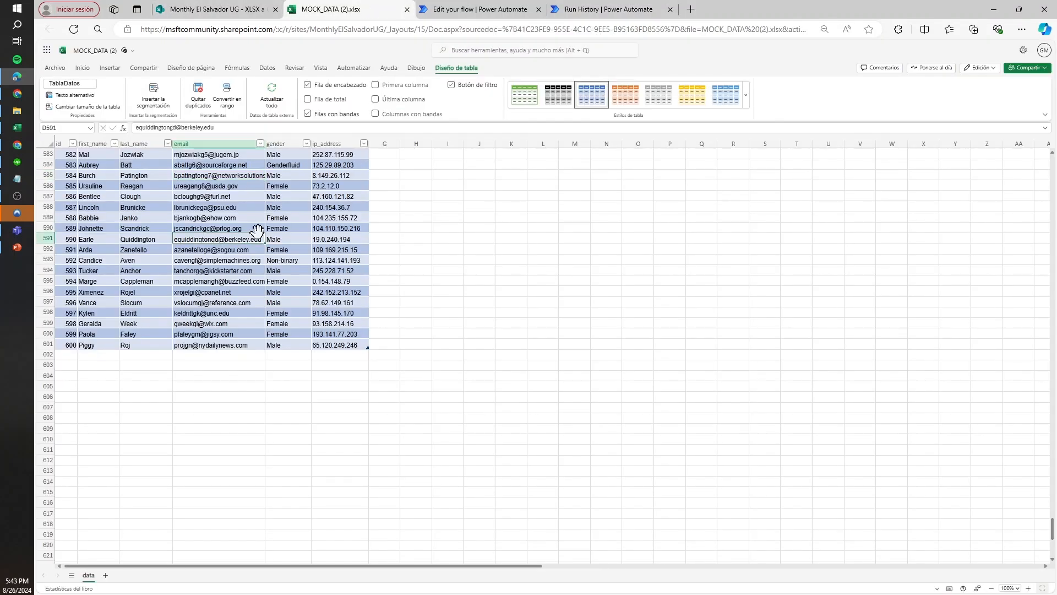
pyautogui.click(226, 292)
pyautogui.click(273, 333)
pyautogui.click(347, 334)
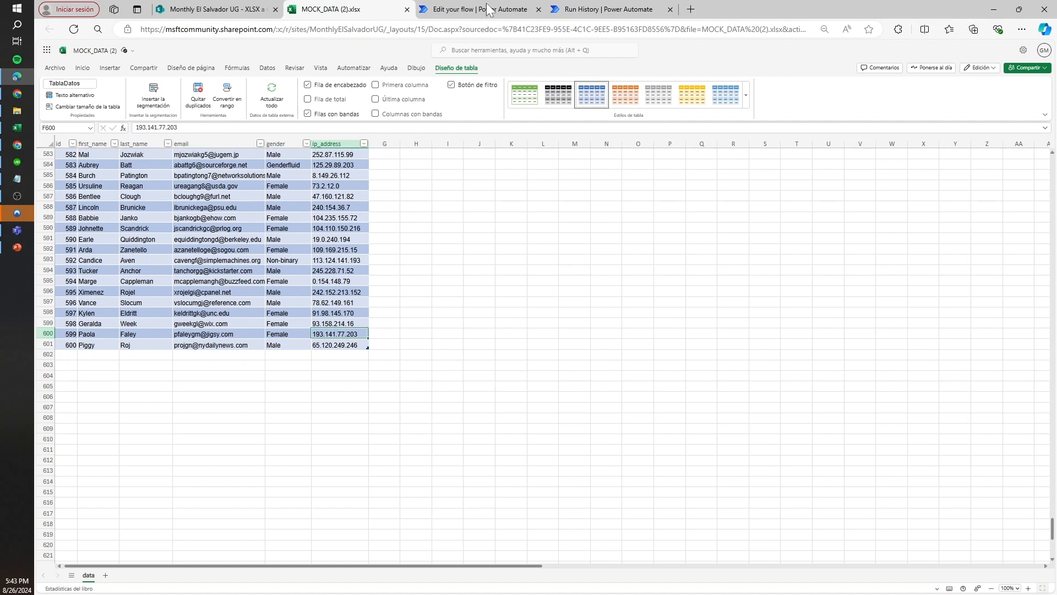
pyautogui.click(585, 9)
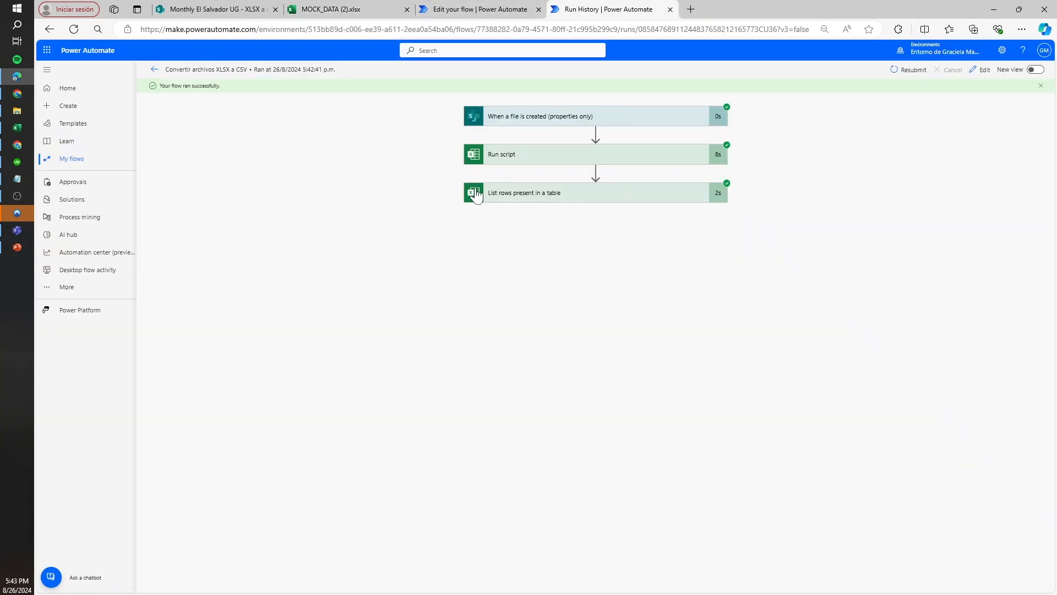
pyautogui.click(538, 201)
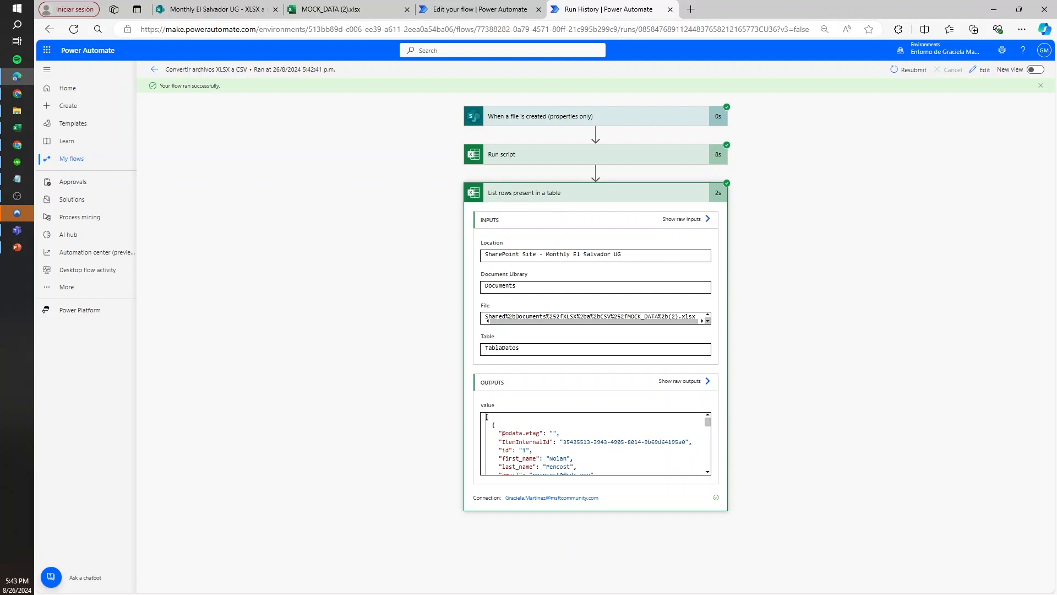
pyautogui.scroll(-10, 708, 429)
pyautogui.scroll(-10, 707, 430)
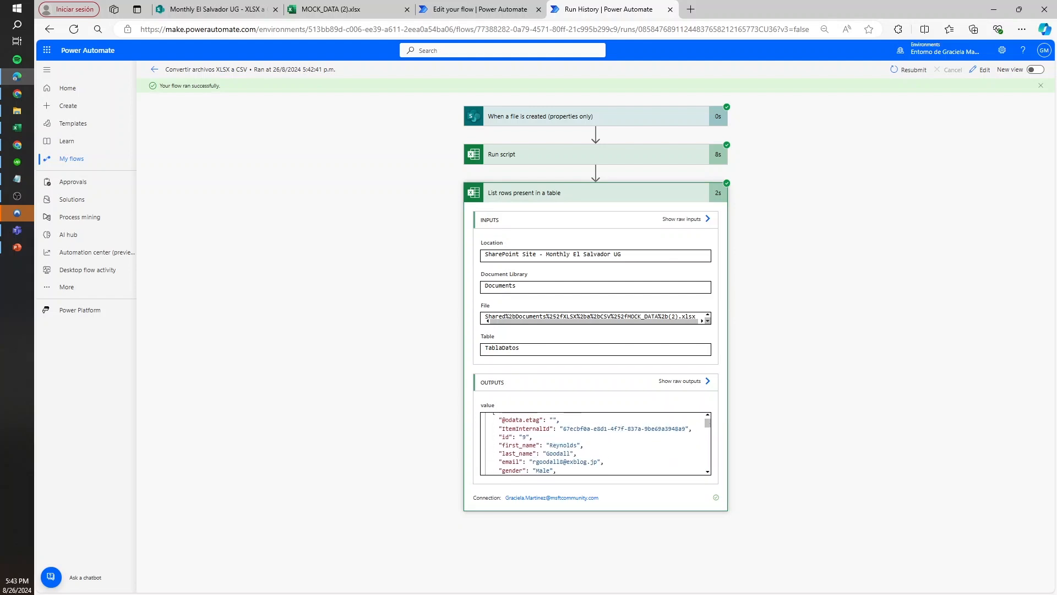
pyautogui.moveTo(708, 424)
pyautogui.mouseDown()
pyautogui.moveTo(707, 468)
pyautogui.moveTo(708, 424)
pyautogui.mouseUp()
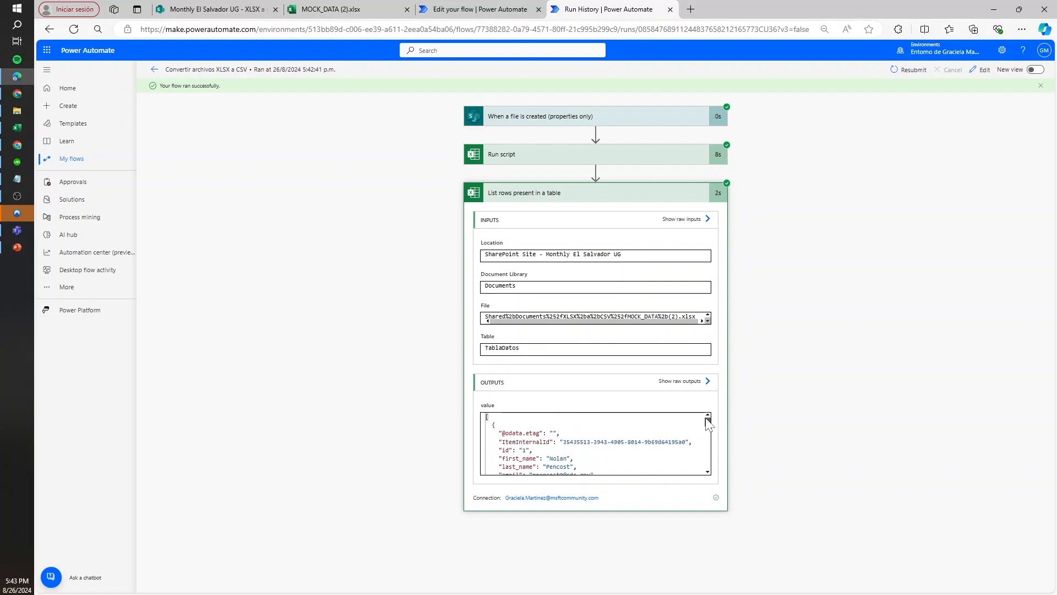
pyautogui.scroll(-1, 594, 443)
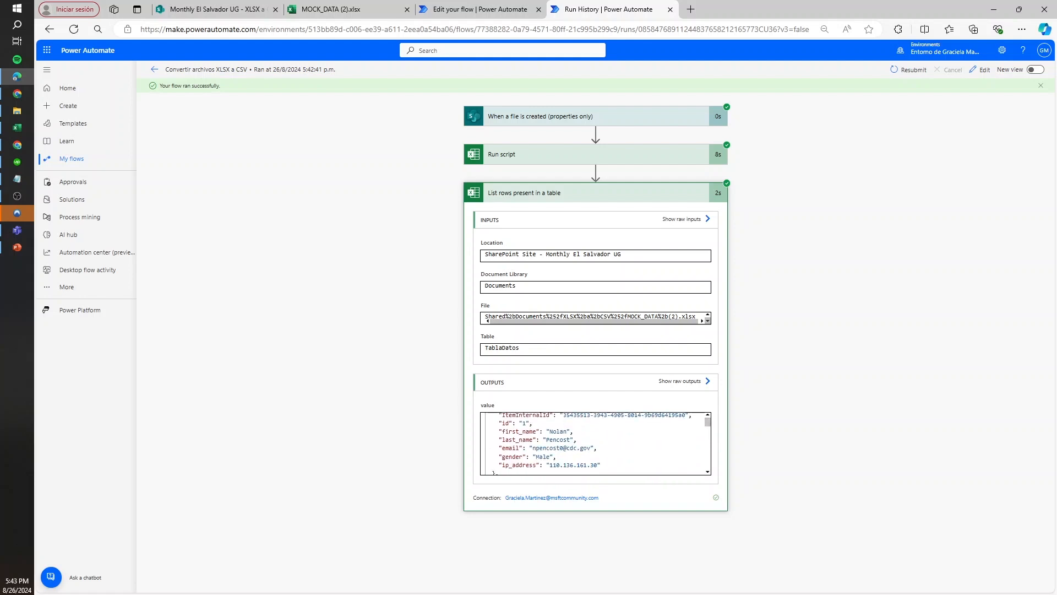
pyautogui.scroll(1, 595, 443)
pyautogui.moveTo(499, 433); pyautogui.dragTo(706, 443)
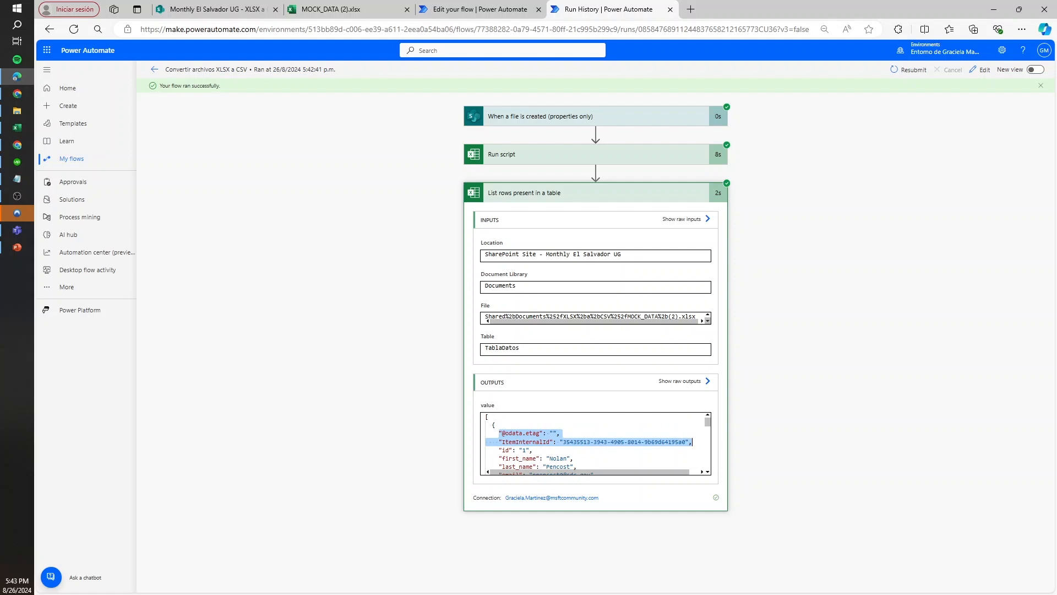
# Inspect the header row of the table in MOCK_DATA (2).xlsx to compare its columns with the run's output fields
pyautogui.click(353, 9)
pyautogui.click(130, 227)
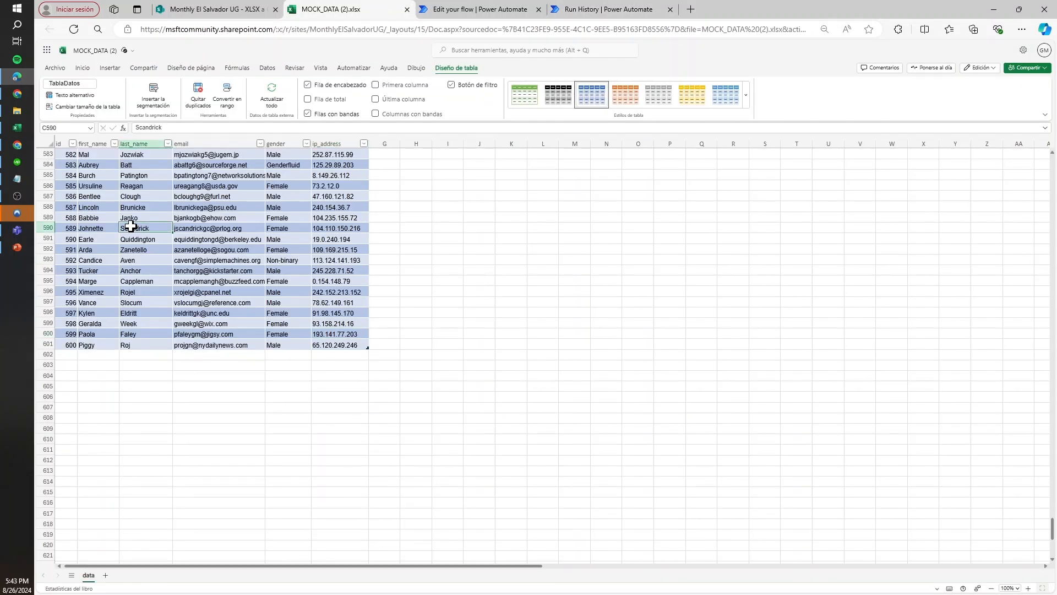
pyautogui.hotkey('ctrl', 'Home')
pyautogui.moveTo(325, 153); pyautogui.dragTo(19, 161)
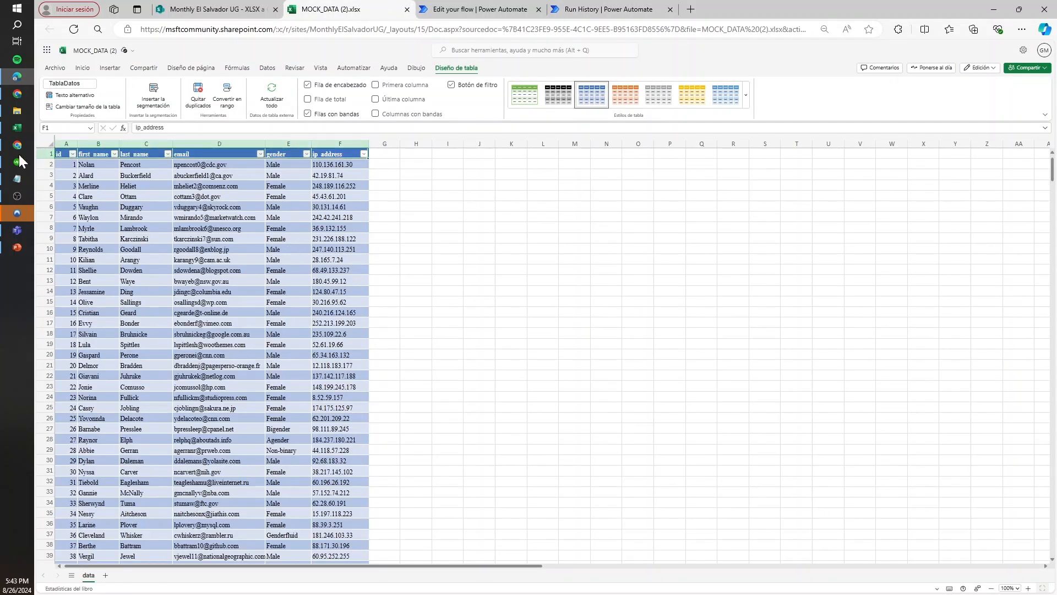
pyautogui.click(215, 227)
pyautogui.click(593, 9)
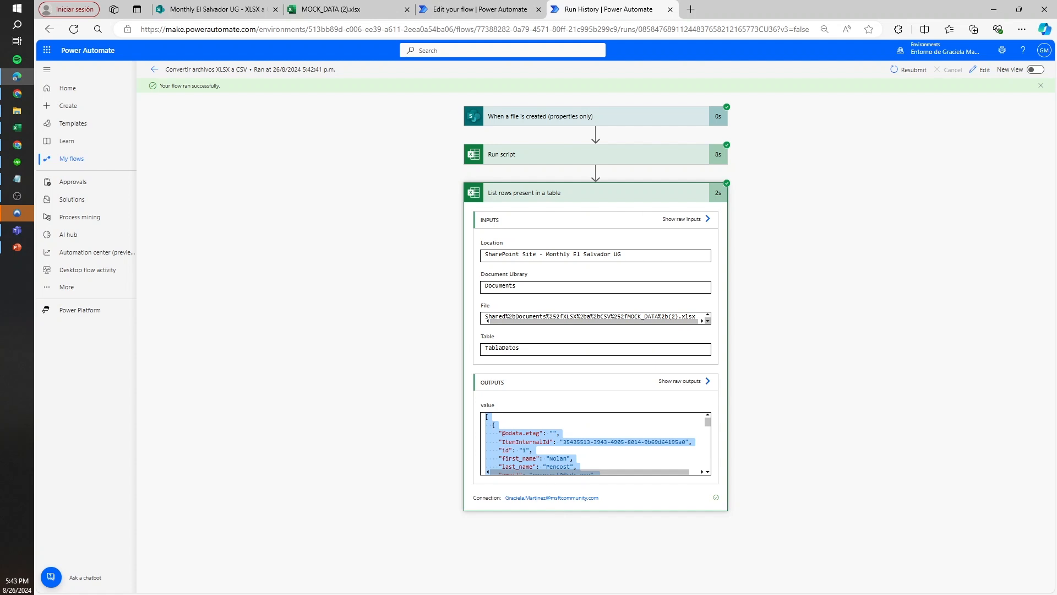
# Examine the first output records of List rows present in a table for fields that are not columns of the workbook
pyautogui.moveTo(492, 433); pyautogui.dragTo(450, 434)
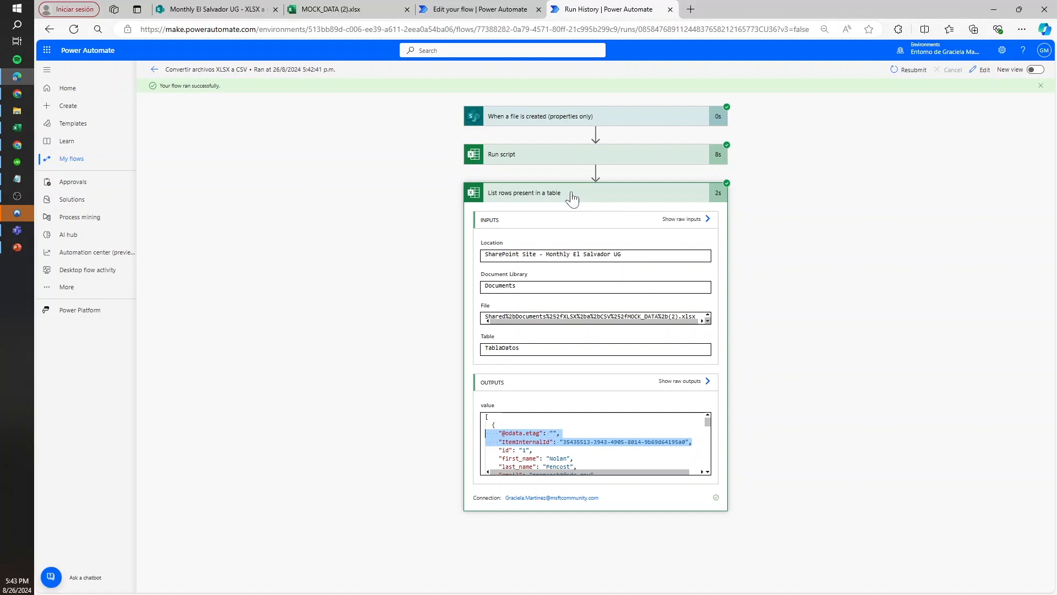
pyautogui.click(577, 441)
pyautogui.scroll(-2, 576, 442)
pyautogui.scroll(1, 576, 441)
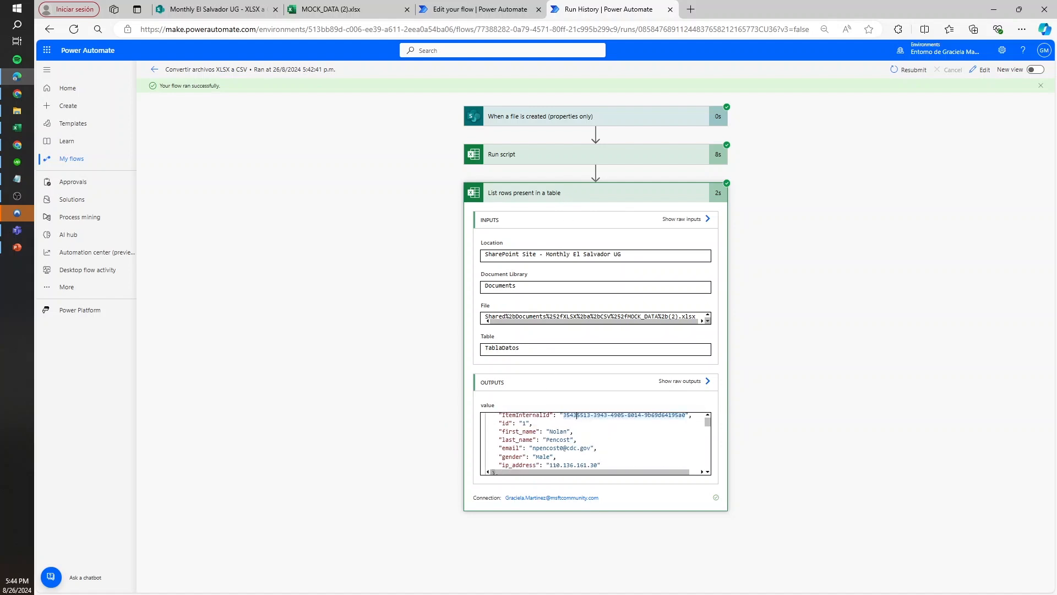
pyautogui.moveTo(495, 423); pyautogui.dragTo(579, 430)
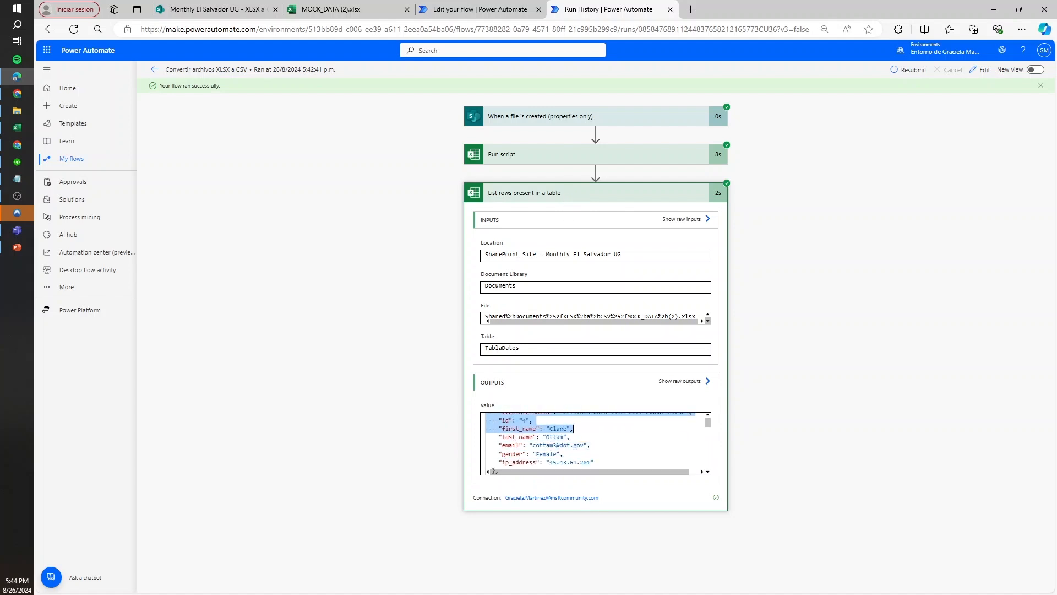
pyautogui.scroll(2, 579, 432)
pyautogui.click(579, 435)
pyautogui.scroll(1, 579, 436)
pyautogui.scroll(-1, 579, 436)
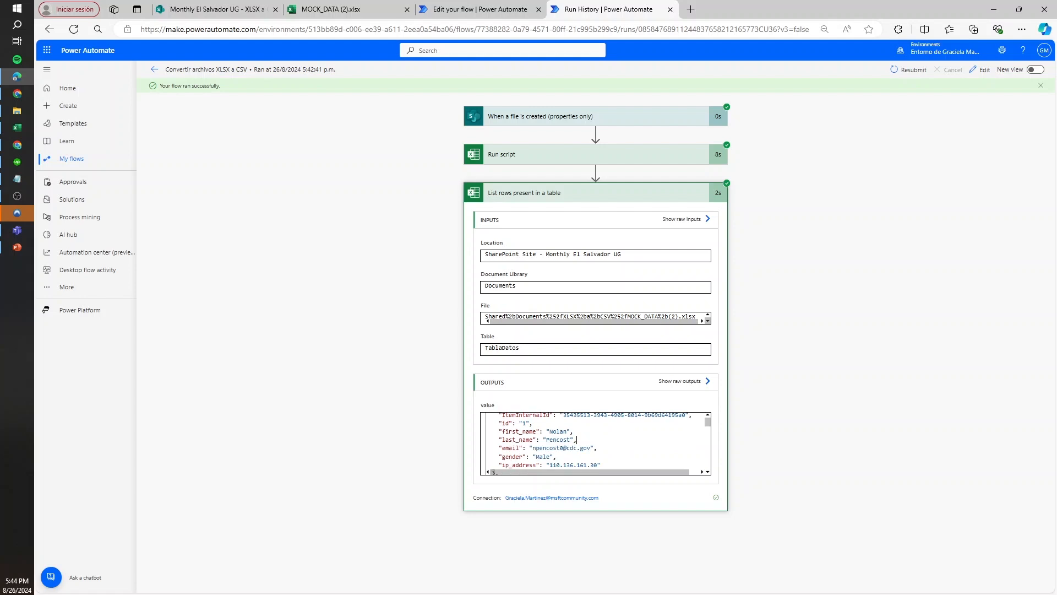
# Collapse List rows present in a table in the flow editor and recheck the first record of the run's output
pyautogui.click(441, 7)
pyautogui.click(265, 8)
pyautogui.click(341, 10)
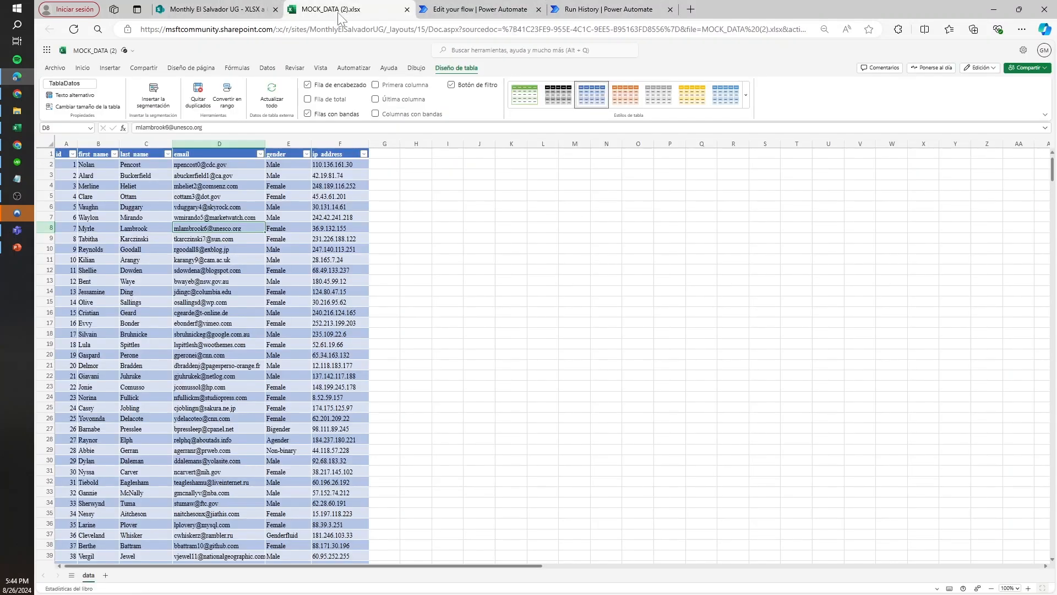
pyautogui.click(523, 7)
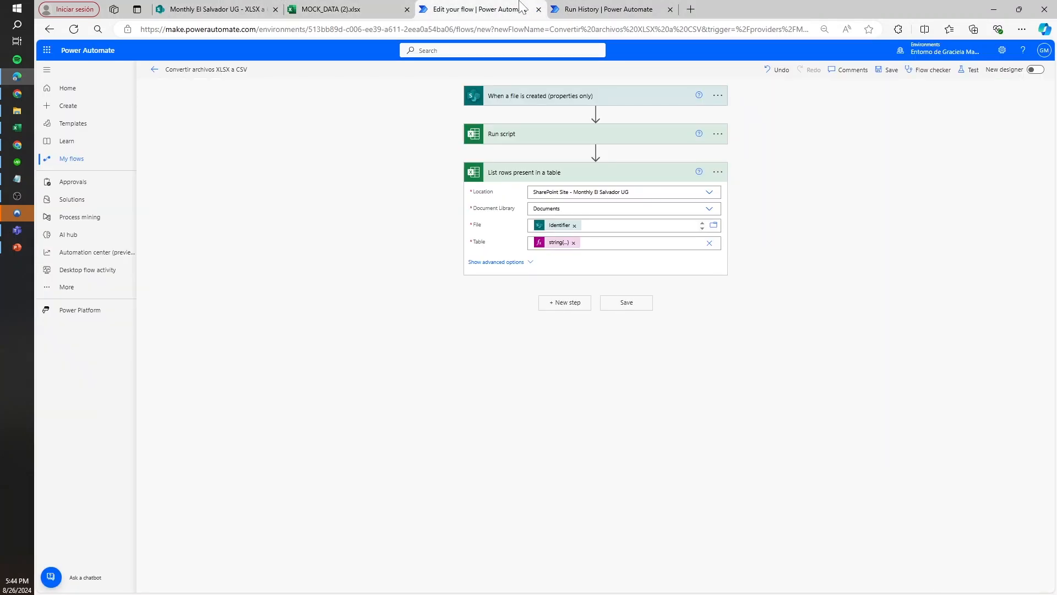
pyautogui.click(663, 175)
pyautogui.click(640, 7)
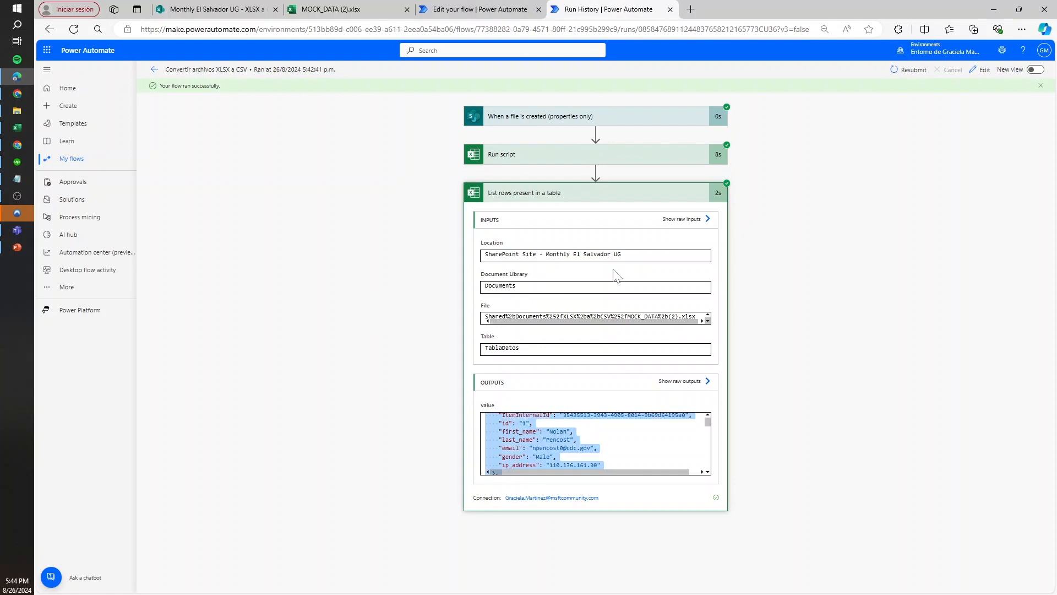
pyautogui.click(548, 439)
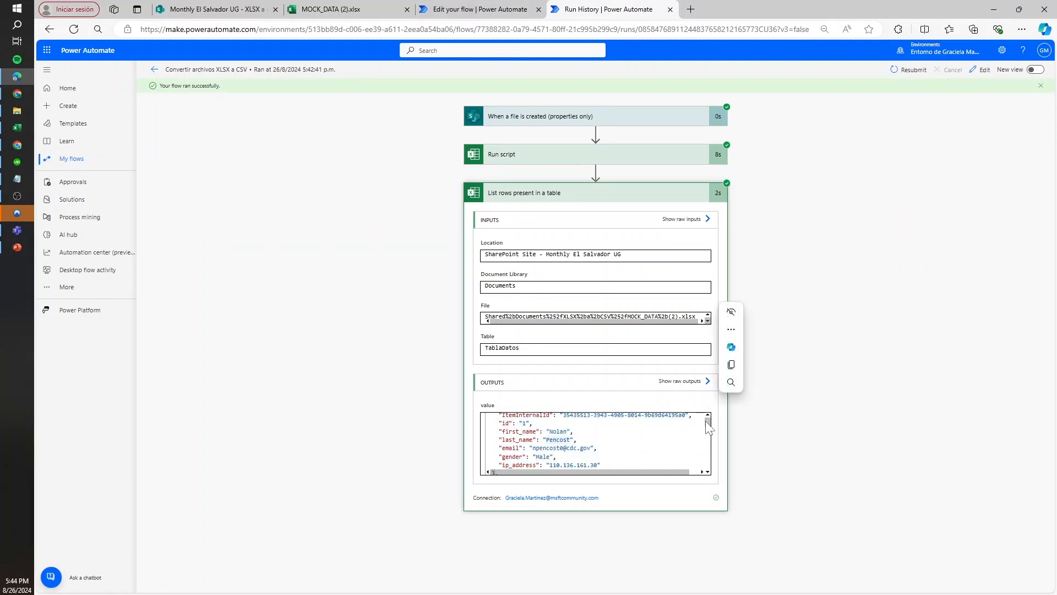
pyautogui.scroll(2, 710, 427)
# Add a Data Operation Select action after List rows present in a table, with From set to that action's value output
pyautogui.click(478, 8)
pyautogui.click(565, 212)
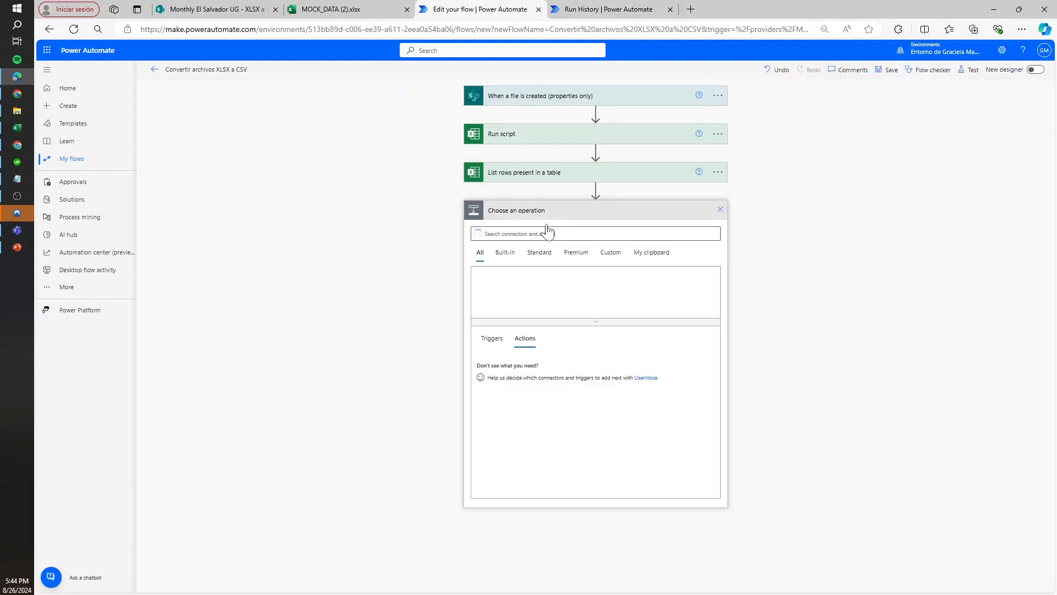
pyautogui.write('select')
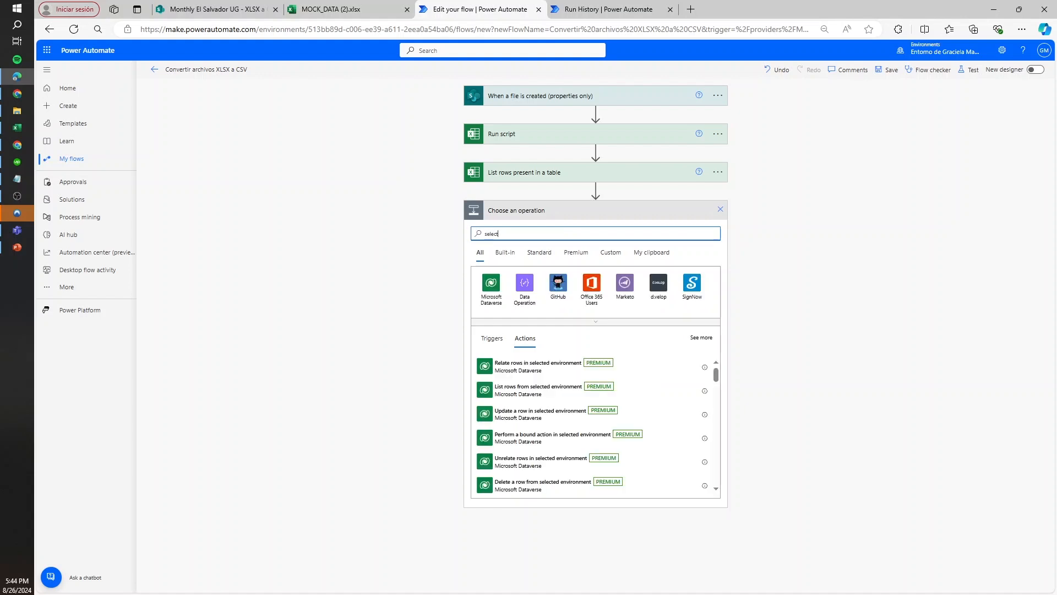
pyautogui.click(523, 296)
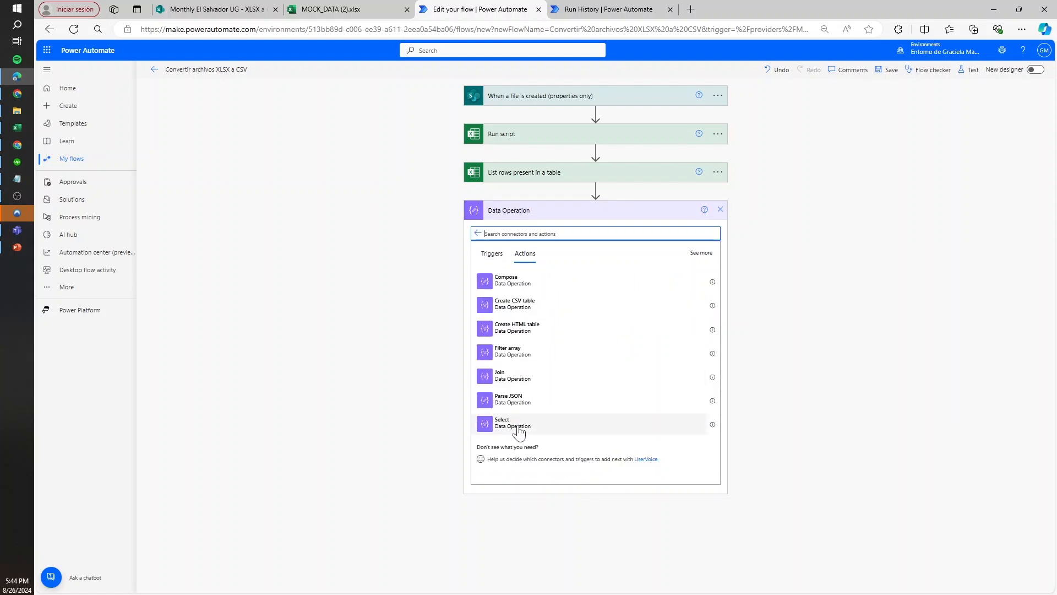
pyautogui.click(504, 431)
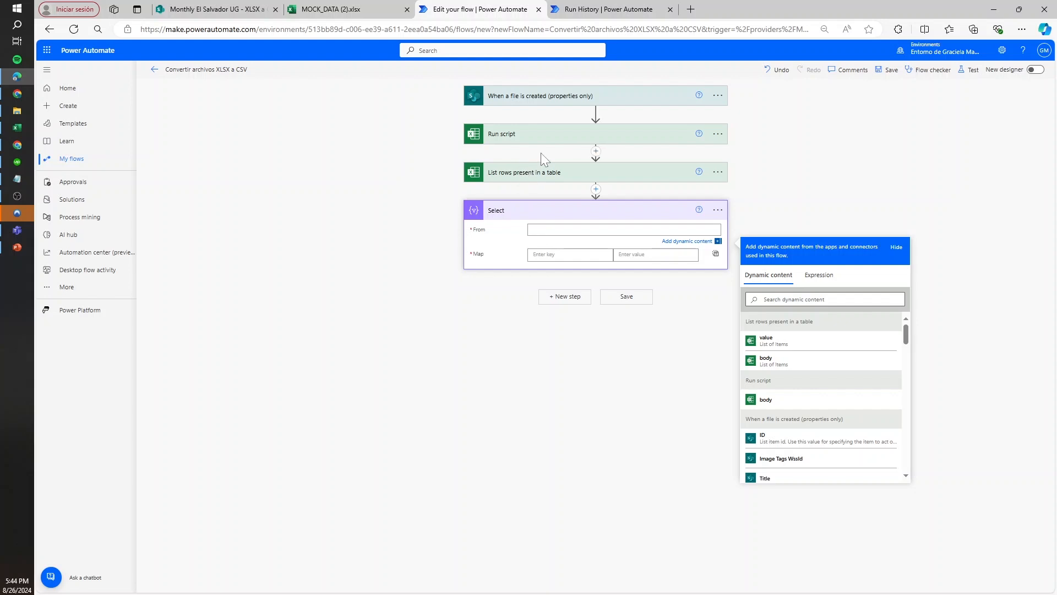
pyautogui.click(796, 348)
pyautogui.scroll(1, 722, 340)
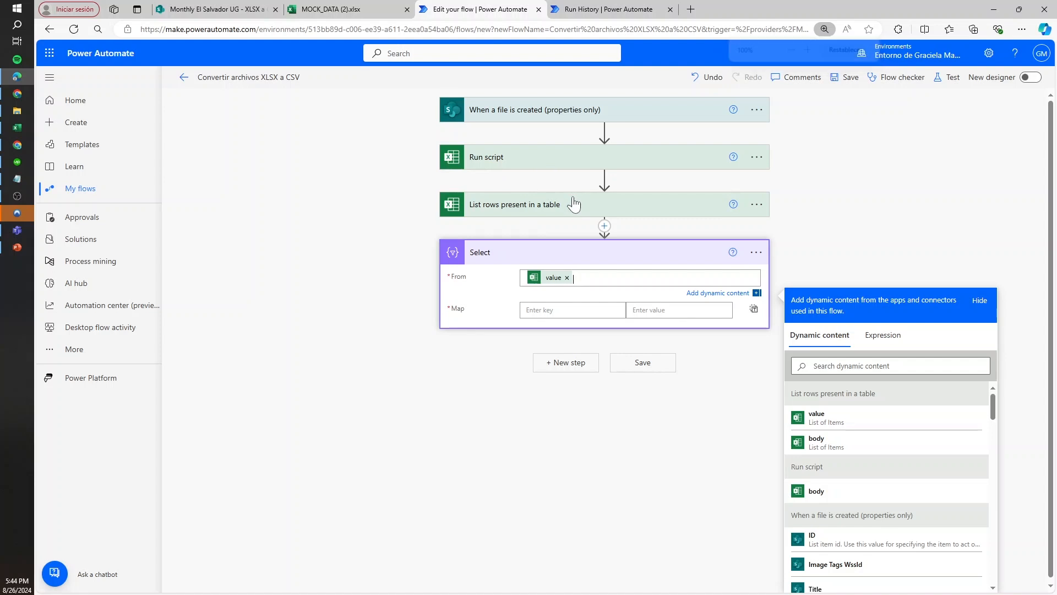
pyautogui.hotkey('ctrl', 'Tab')
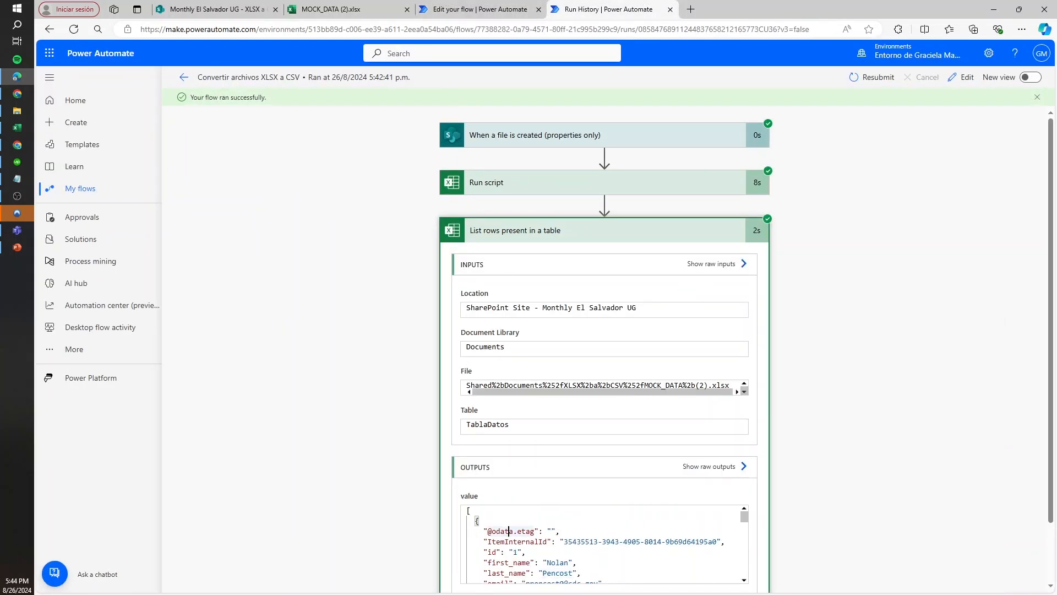
pyautogui.doubleClick(534, 542)
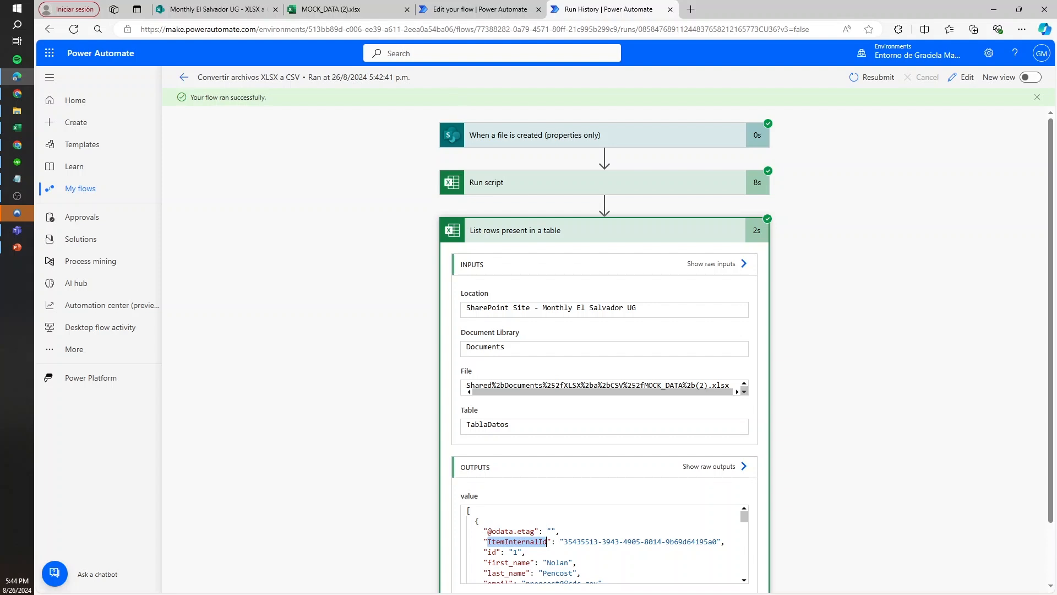
pyautogui.moveTo(534, 530); pyautogui.dragTo(471, 531)
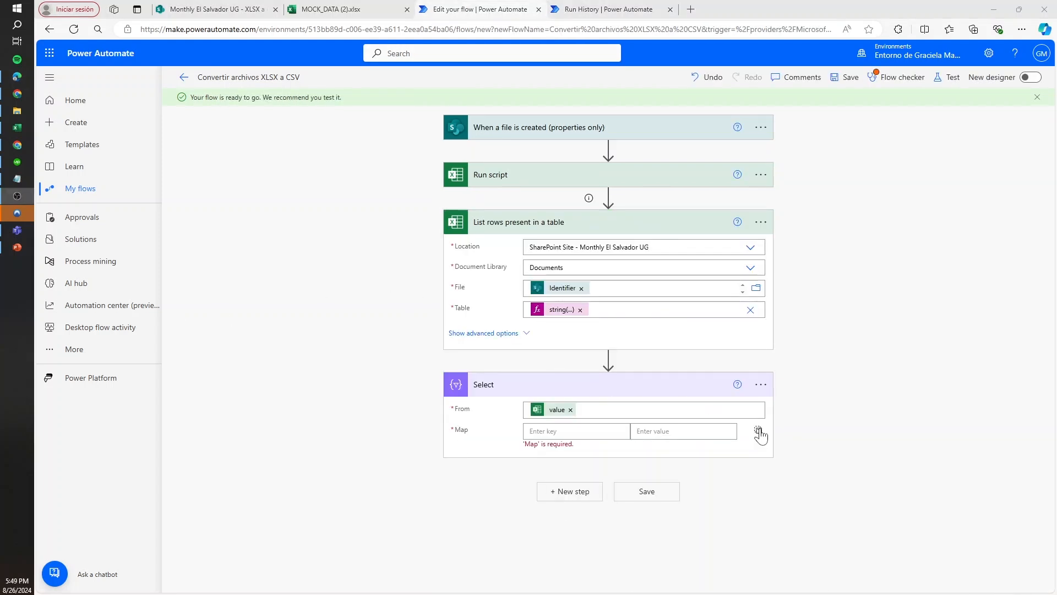
# Switch Select's Map to a single text value and set it to the expression removeProperty(item(),'ItemInternalId')
pyautogui.click(758, 431)
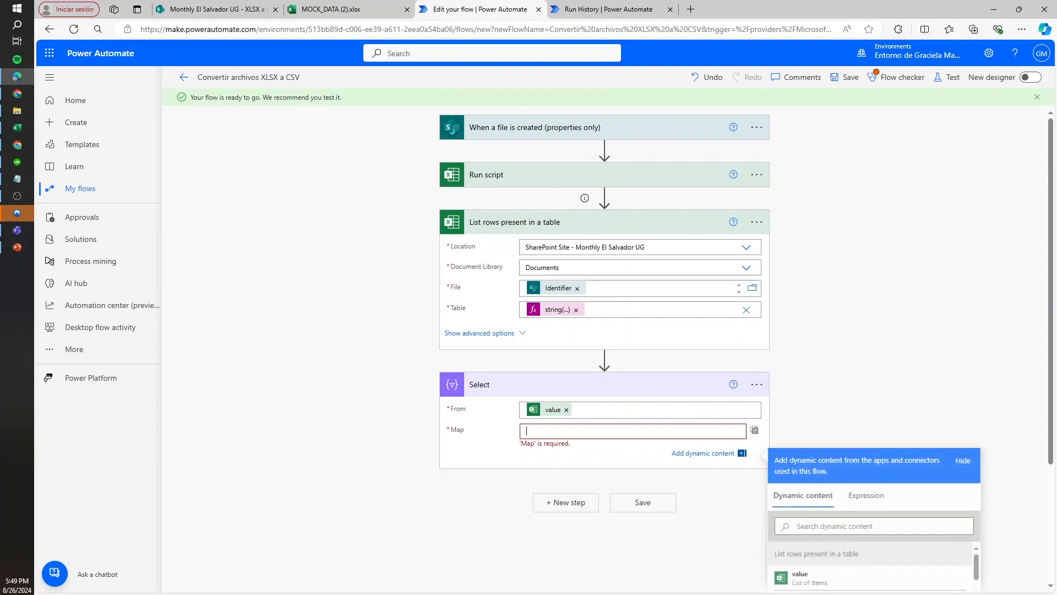
pyautogui.click(864, 498)
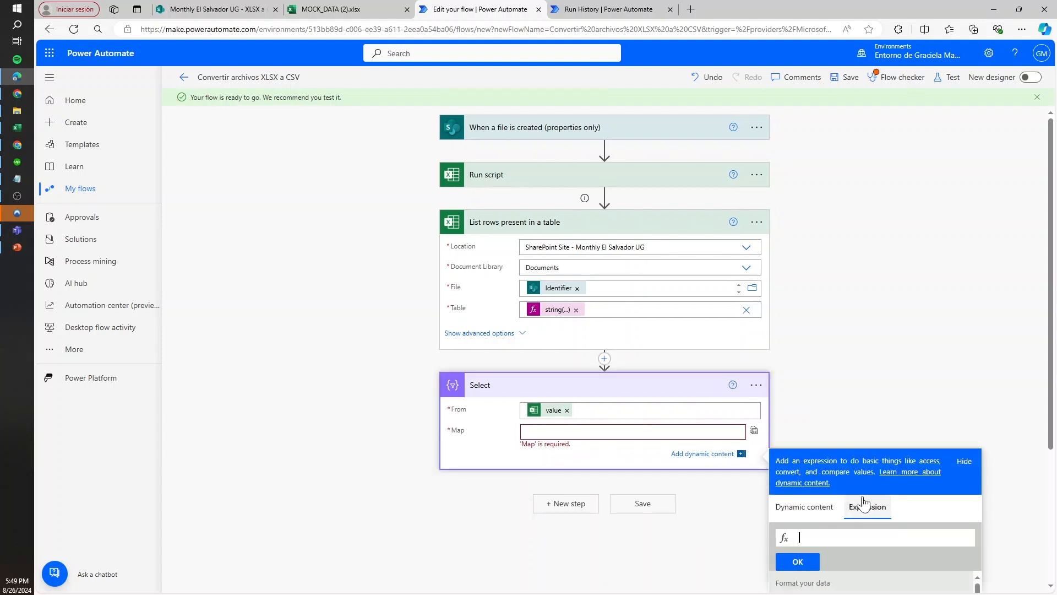
pyautogui.write('re')
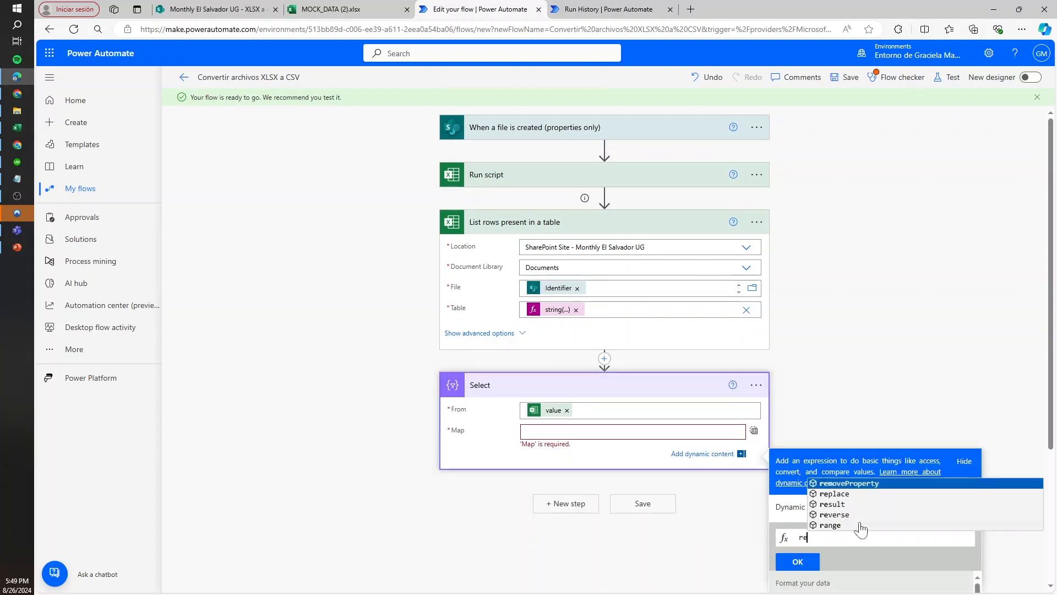
pyautogui.write('moveProperty(')
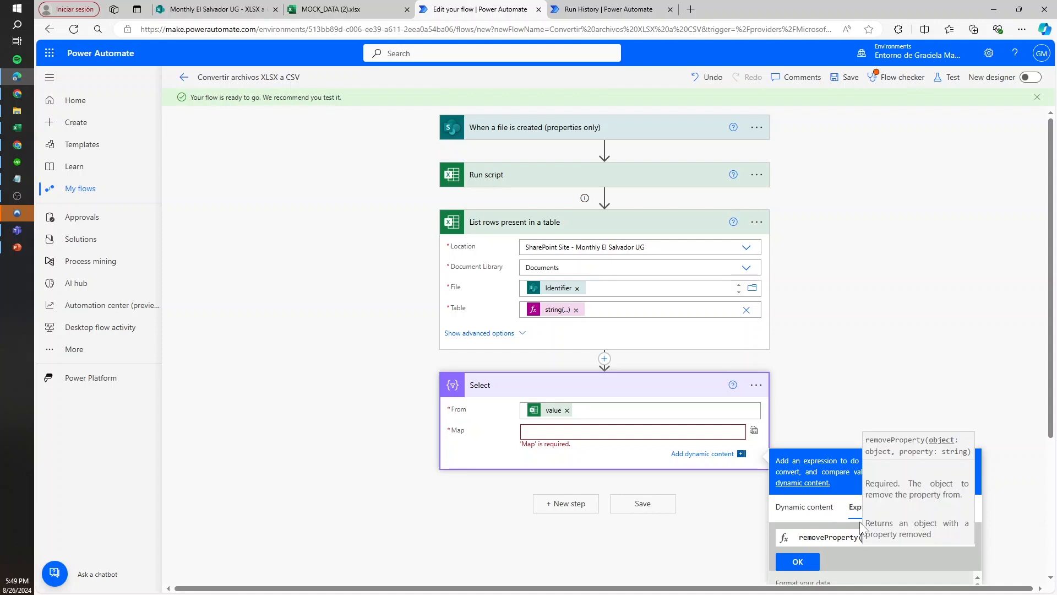
pyautogui.write('item(),')
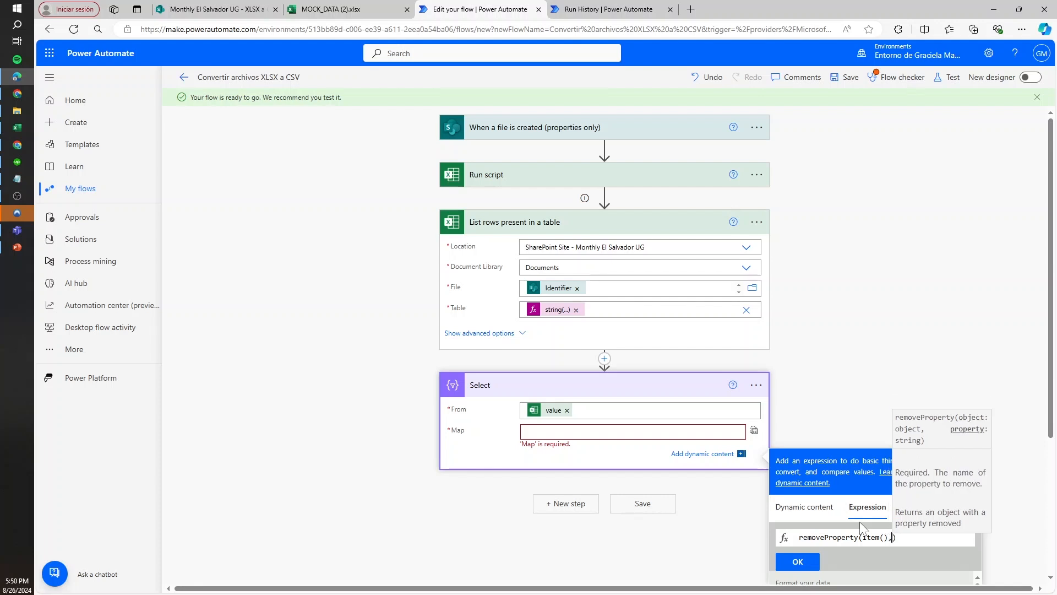
pyautogui.hotkey('ctrl', 'Tab')
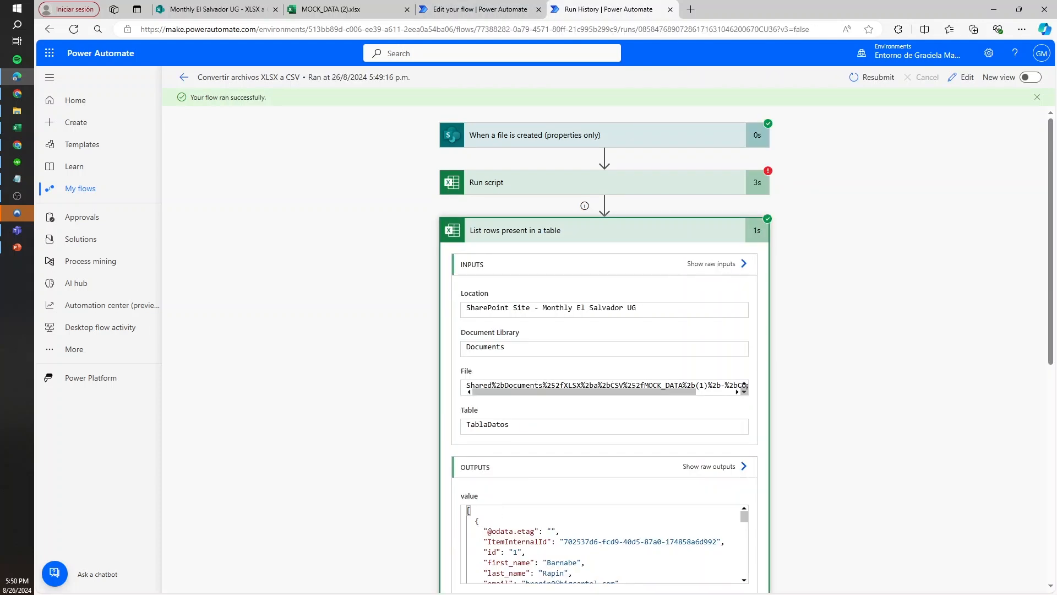
pyautogui.doubleClick(547, 542)
pyautogui.hotkey('ctrl', 'c')
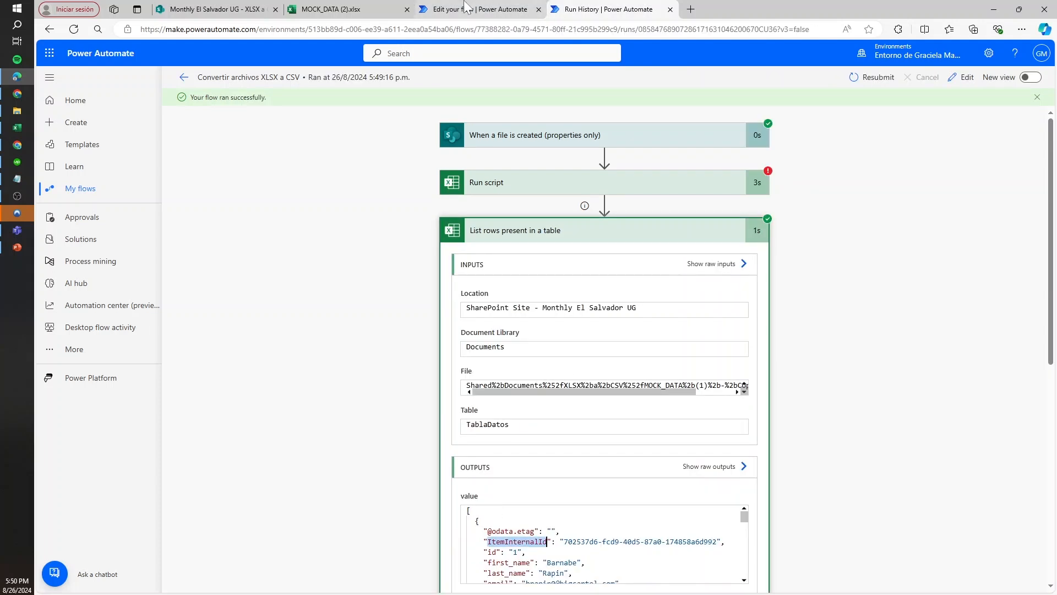
pyautogui.click(479, 9)
pyautogui.hotkey('ctrl', 'v')
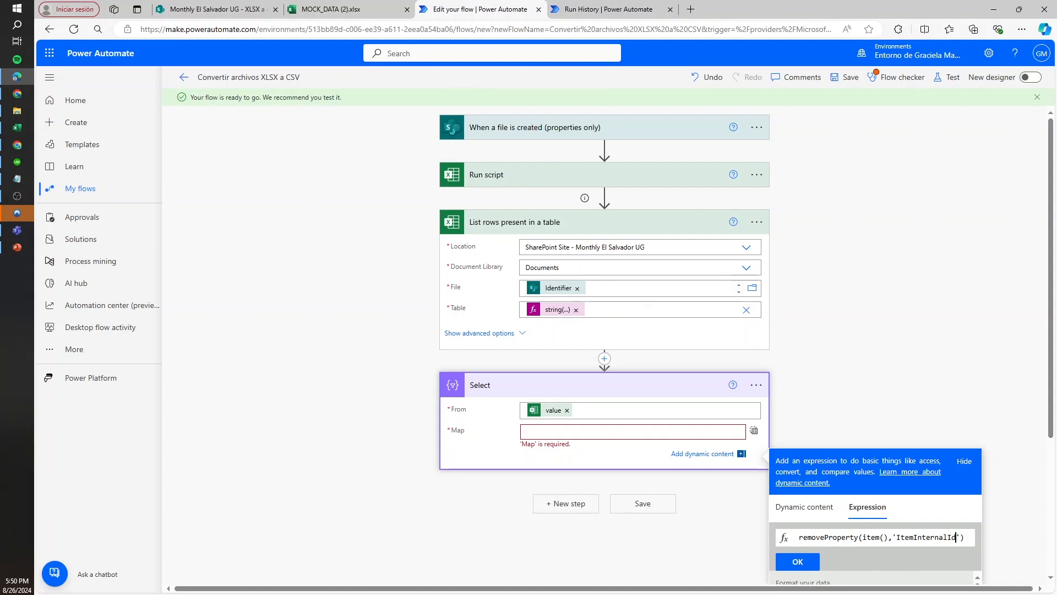
pyautogui.click(806, 564)
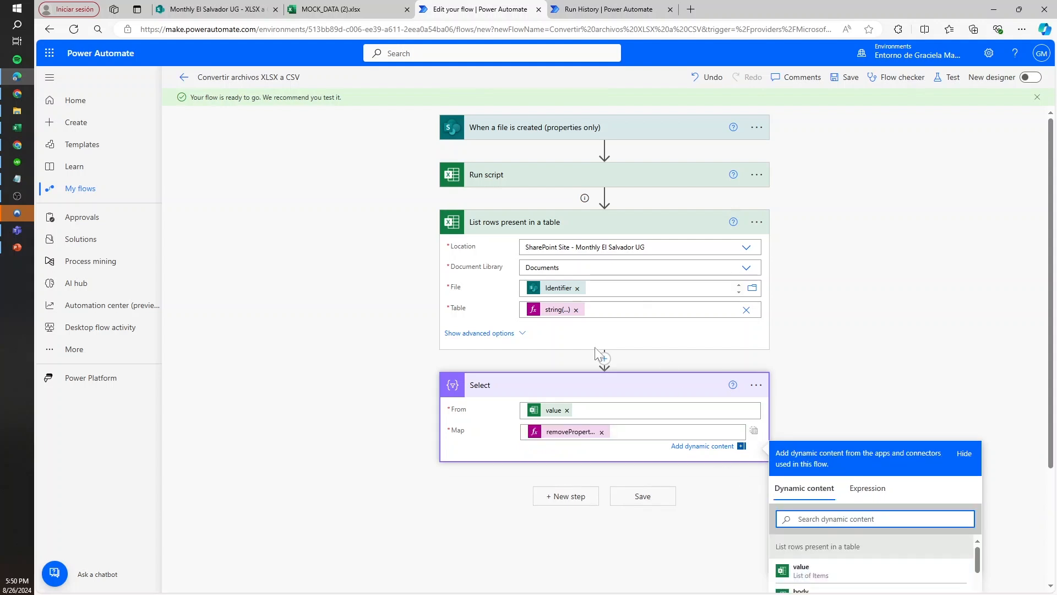
pyautogui.click(608, 10)
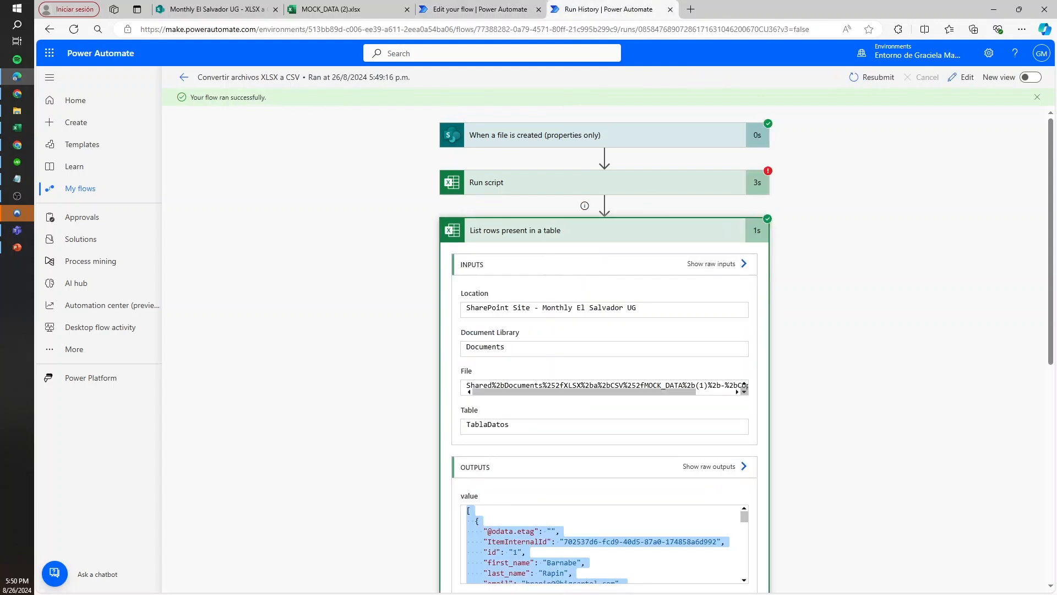
pyautogui.moveTo(533, 531); pyautogui.dragTo(501, 530)
pyautogui.click(487, 531)
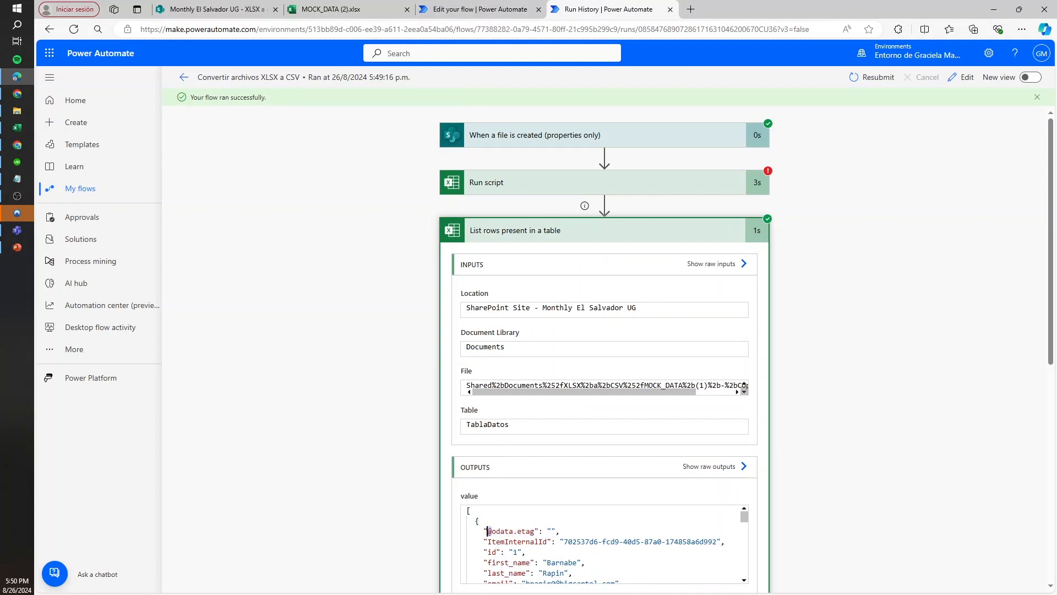
pyautogui.moveTo(488, 531); pyautogui.dragTo(534, 531)
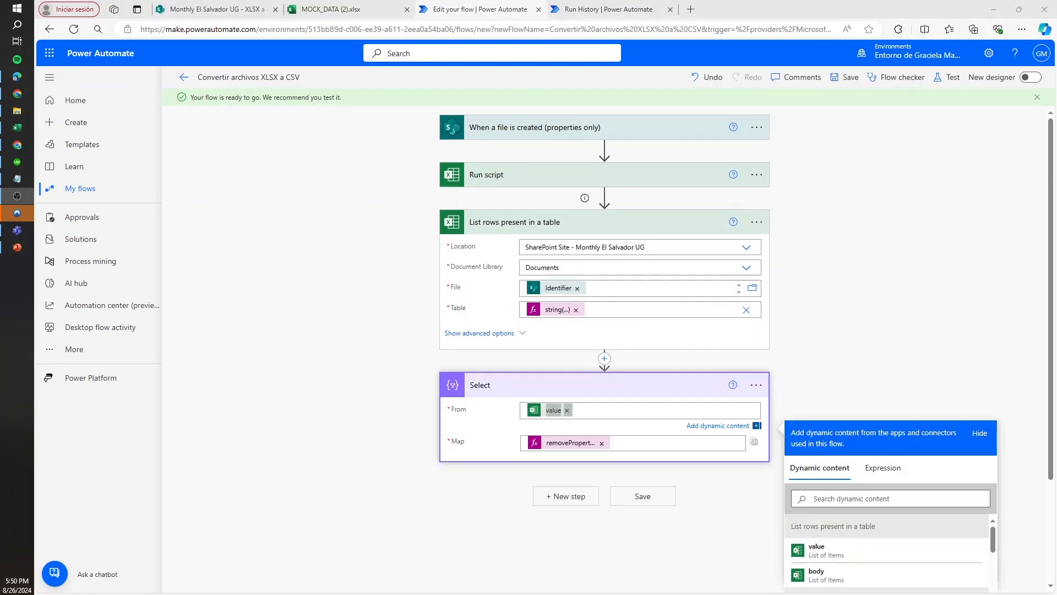
pyautogui.click(651, 7)
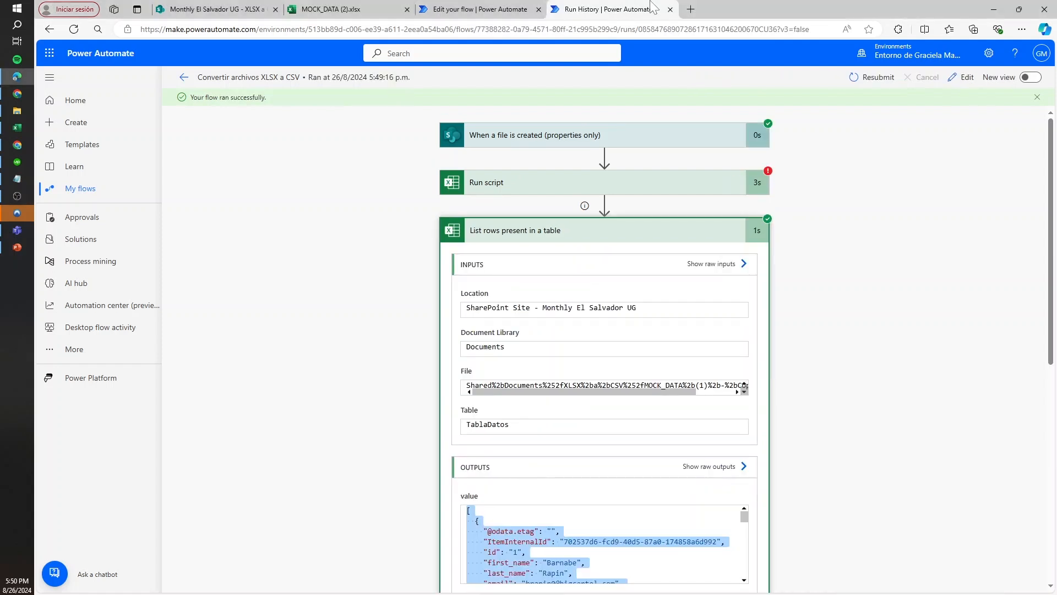
pyautogui.click(525, 551)
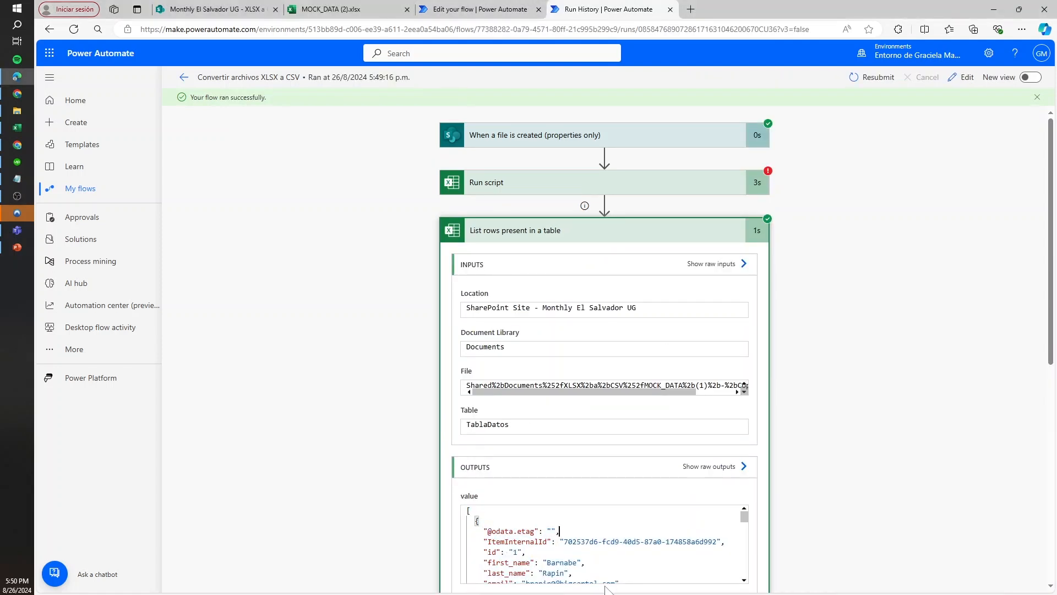
pyautogui.click(468, 9)
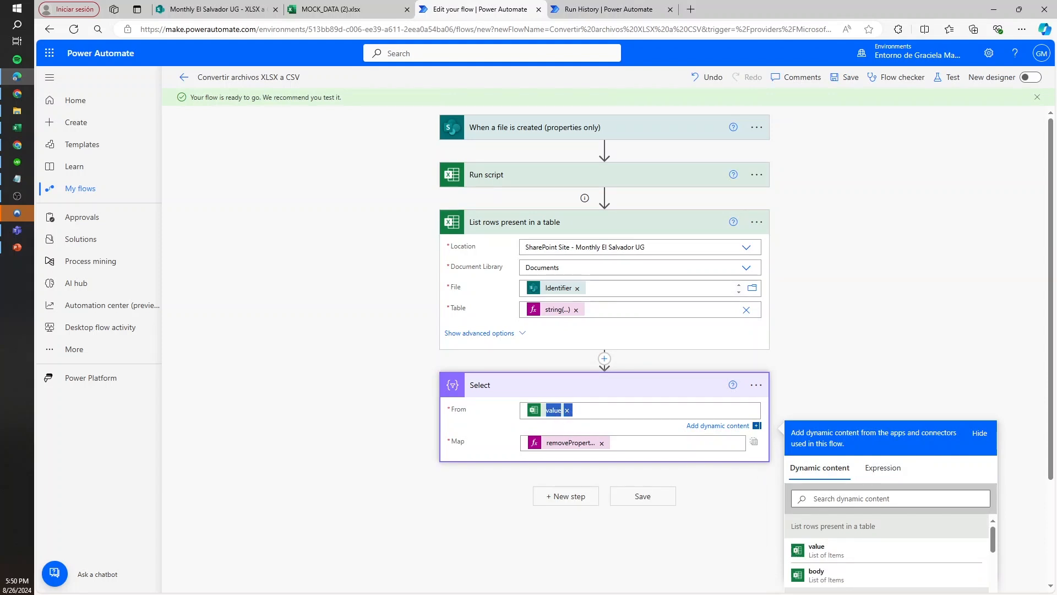
# Remove the value token from Select's From and start a replace() expression on outputs('List_rows_present_in_a_table')?['body/value']
pyautogui.click(567, 410)
pyautogui.click(883, 470)
pyautogui.write('re')
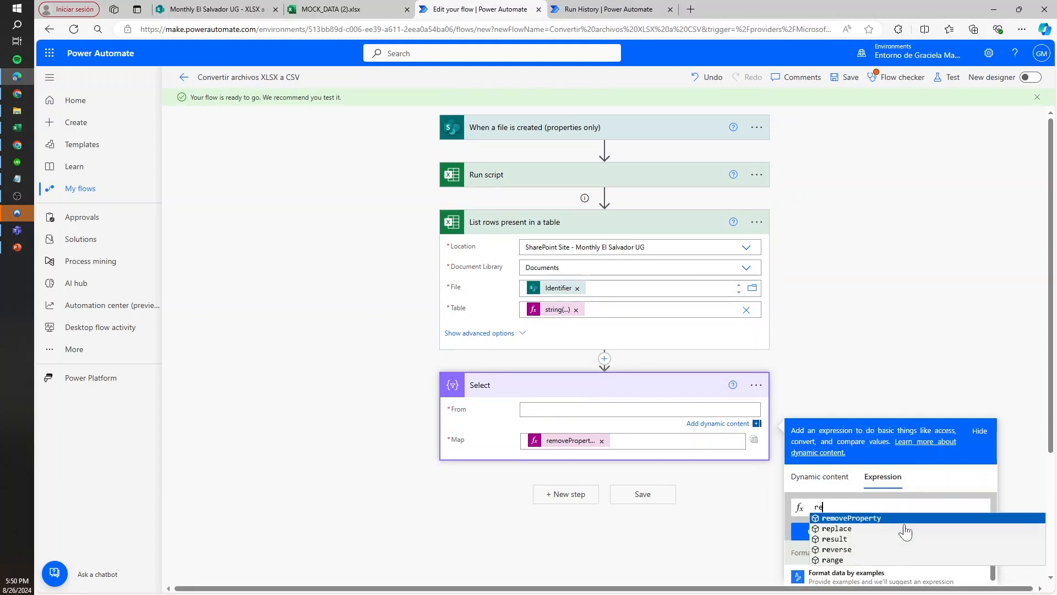
pyautogui.write('place(')
pyautogui.hotkey('ctrl', 'v')
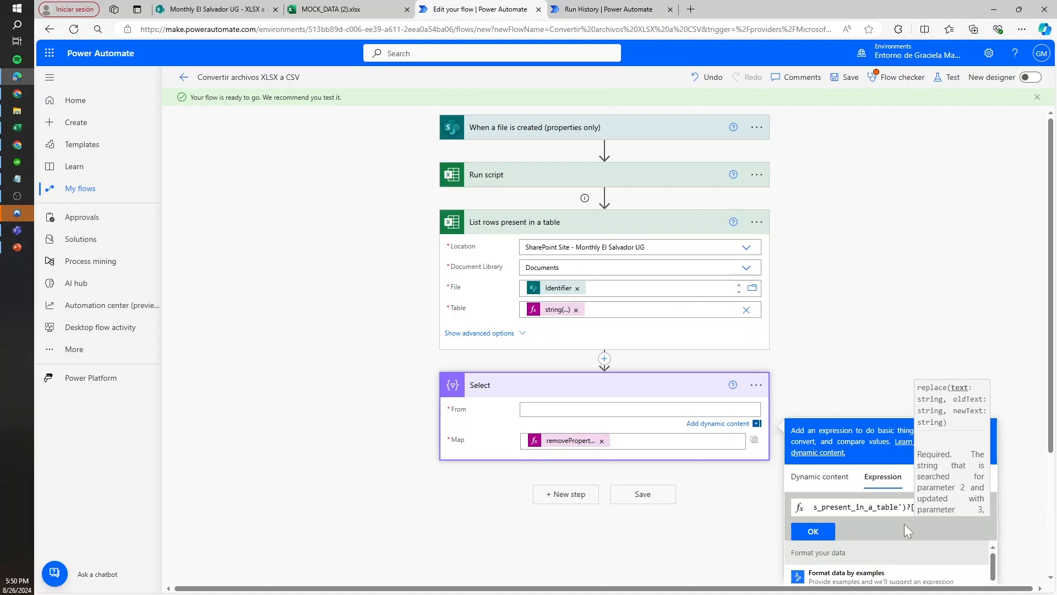
pyautogui.press('Left')
pyautogui.press('Left')
pyautogui.press('Left')
pyautogui.press('Left')
pyautogui.press('Left')
pyautogui.press('Left')
pyautogui.press('Left')
pyautogui.press('Left')
pyautogui.press('Left')
pyautogui.press('Left')
pyautogui.press('Left')
pyautogui.press('Left')
pyautogui.press('Left')
pyautogui.press('Left')
pyautogui.press('Left')
pyautogui.press('Left')
pyautogui.press('Left')
pyautogui.press('Left')
pyautogui.press('Left')
pyautogui.press('Left')
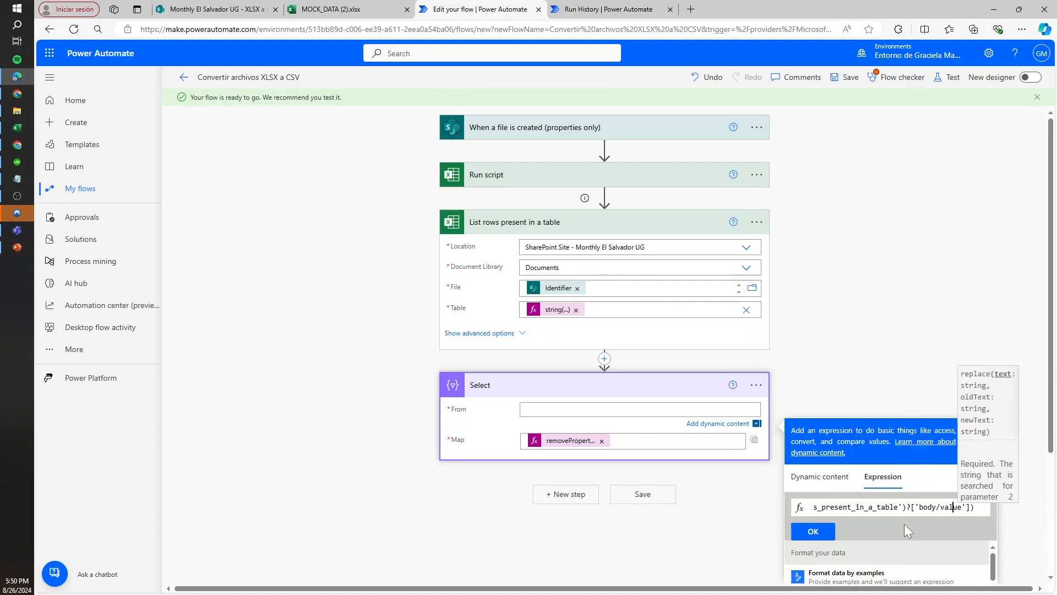
pyautogui.press('Right')
pyautogui.press('Right')
pyautogui.press('Right')
pyautogui.press('Delete')
pyautogui.press('Delete')
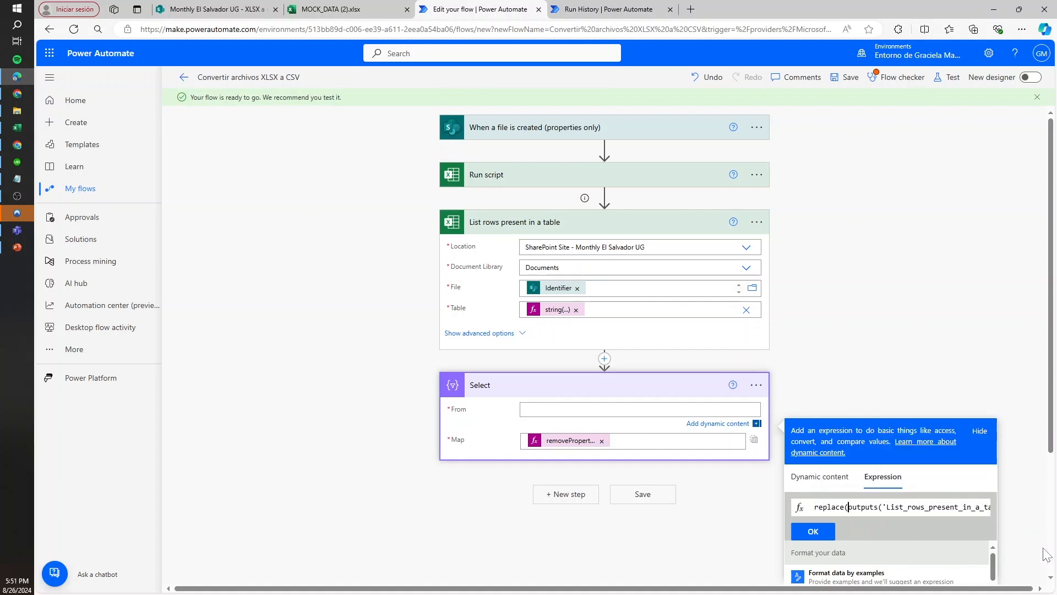
# Wrap the outputs reference in string() and complete replace() with '@' as the old text and '' as the new text
pyautogui.write('string(')
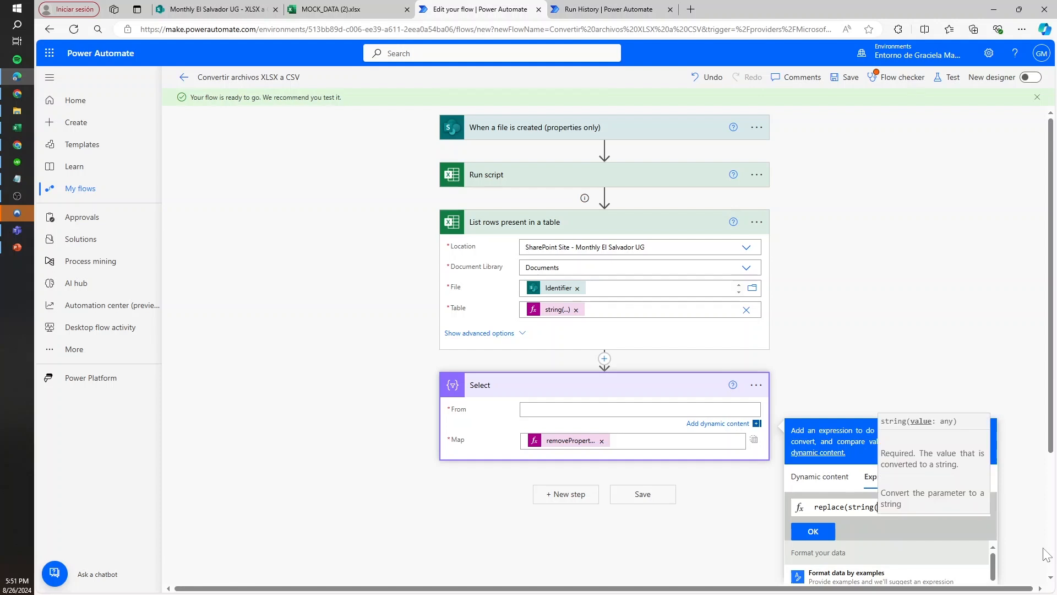
pyautogui.press('Right')
pyautogui.press('Right')
pyautogui.press('Right')
pyautogui.press('Right')
pyautogui.press('Right')
pyautogui.press('Right')
pyautogui.press('Right')
pyautogui.press('Right')
pyautogui.press('Right')
pyautogui.press('Right')
pyautogui.press('Right')
pyautogui.press('Right')
pyautogui.press('Right')
pyautogui.press('Right')
pyautogui.press('Right')
pyautogui.press('Right')
pyautogui.press('Right')
pyautogui.press('Right')
pyautogui.press('Right')
pyautogui.press('Right')
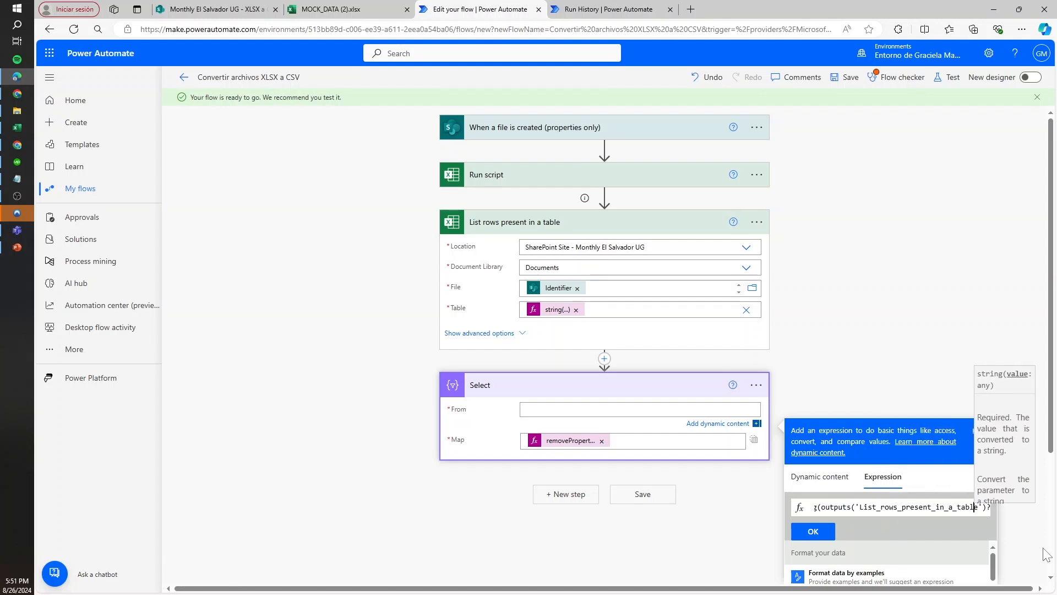
pyautogui.write(',')
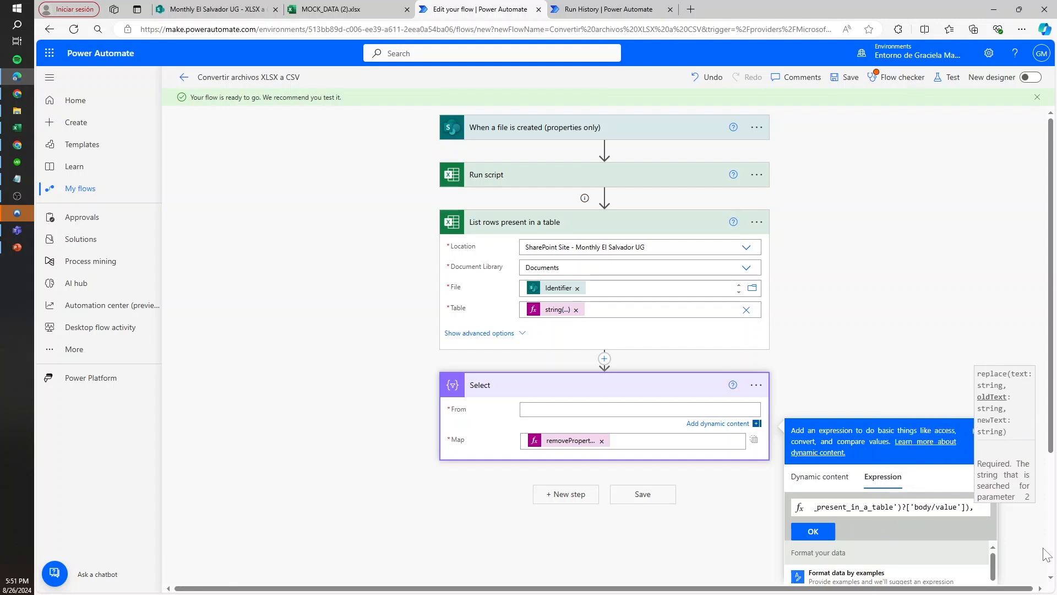
pyautogui.write("''")
pyautogui.press('Left')
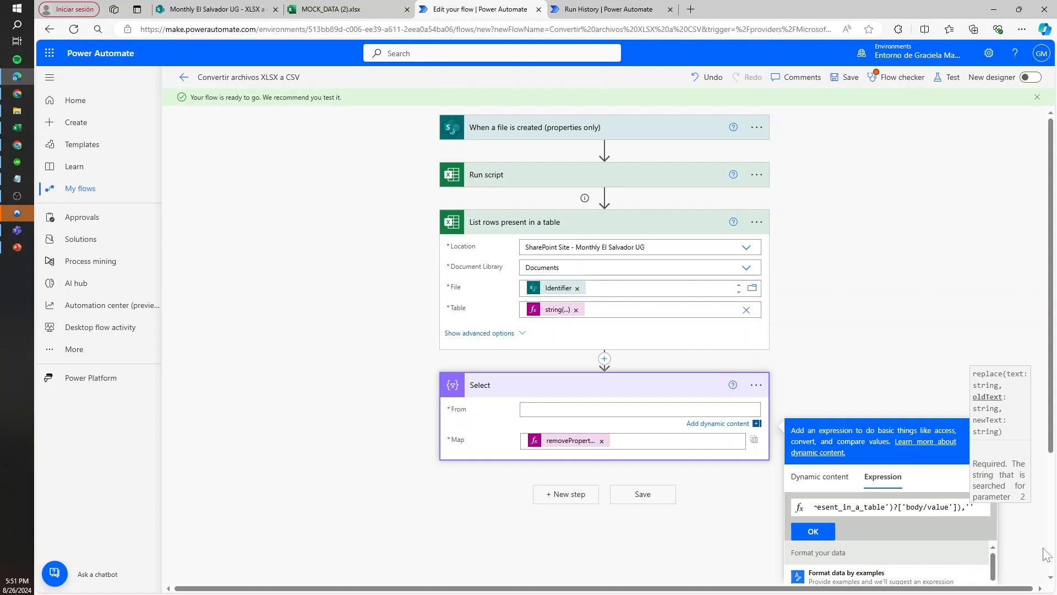
pyautogui.write("@','')")
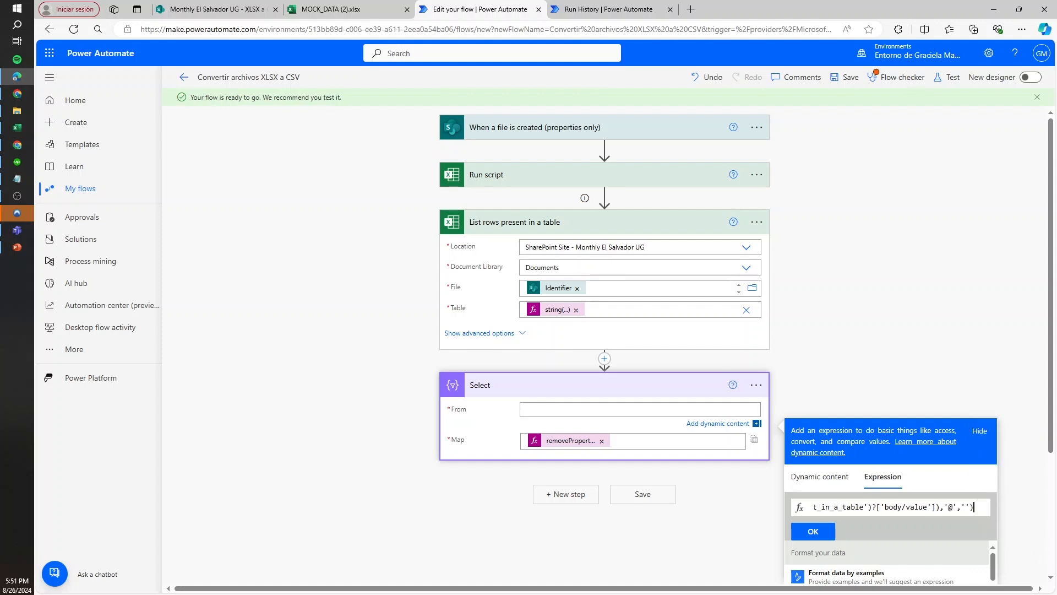
# Wrap the whole replace() expression in json(), apply it to Select's From, and save the flow
pyautogui.moveTo(940, 506); pyautogui.dragTo(804, 511)
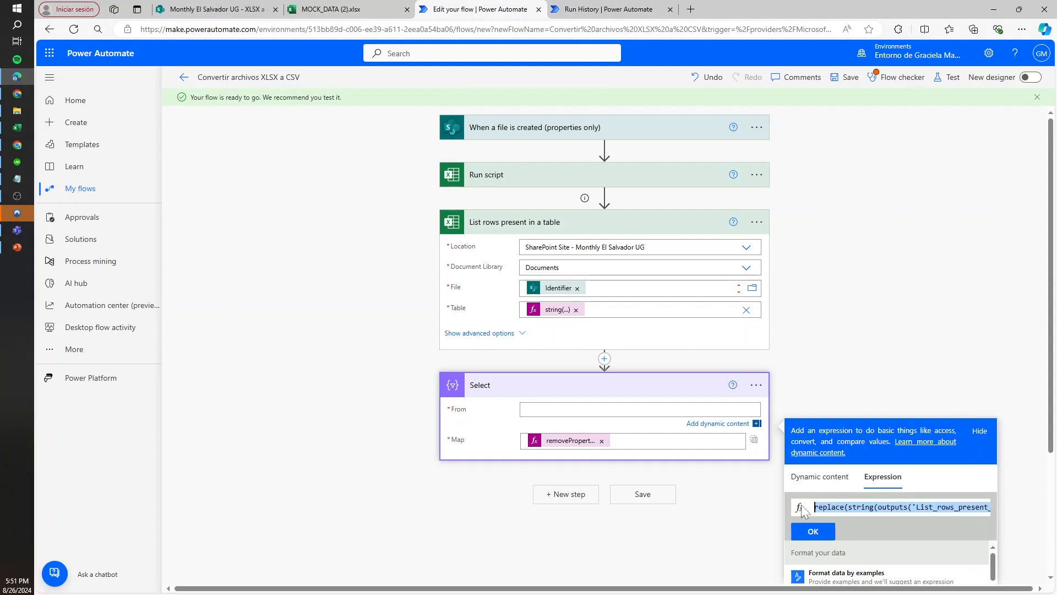
pyautogui.click(852, 507)
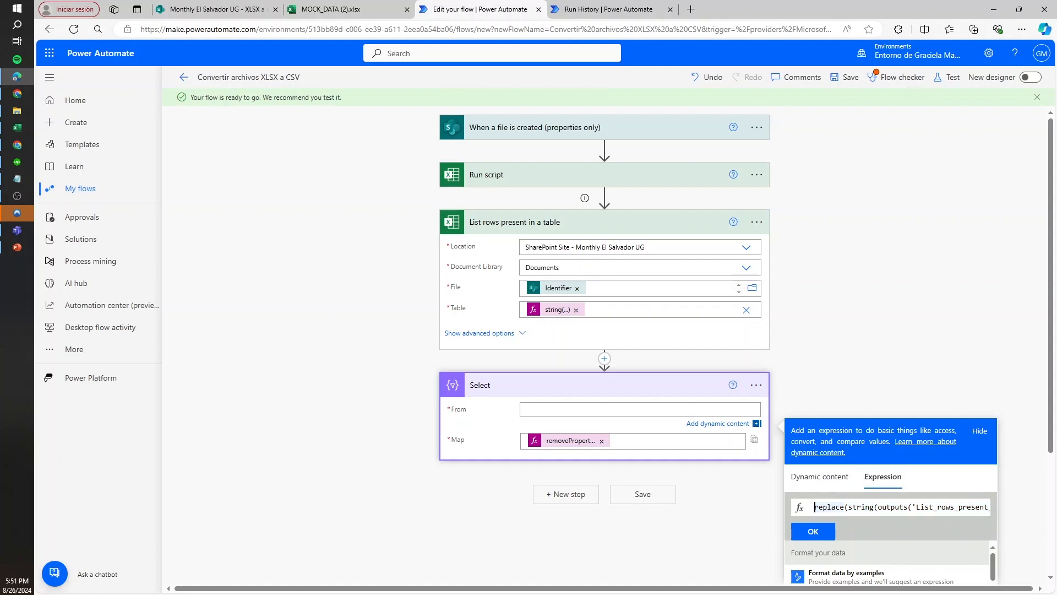
pyautogui.write('json(')
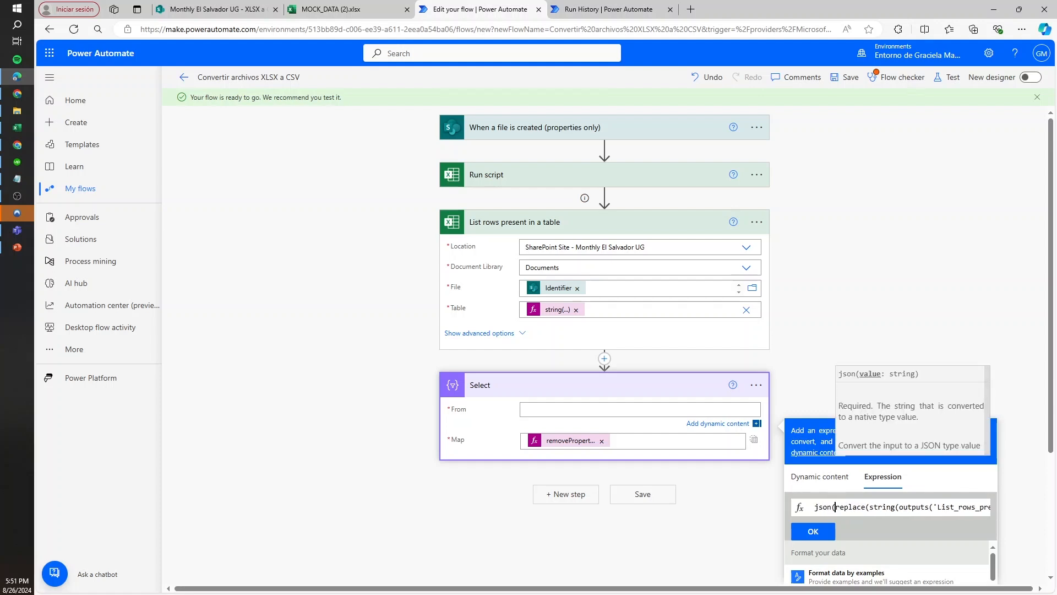
pyautogui.moveTo(823, 507); pyautogui.dragTo(1010, 504)
pyautogui.press('End')
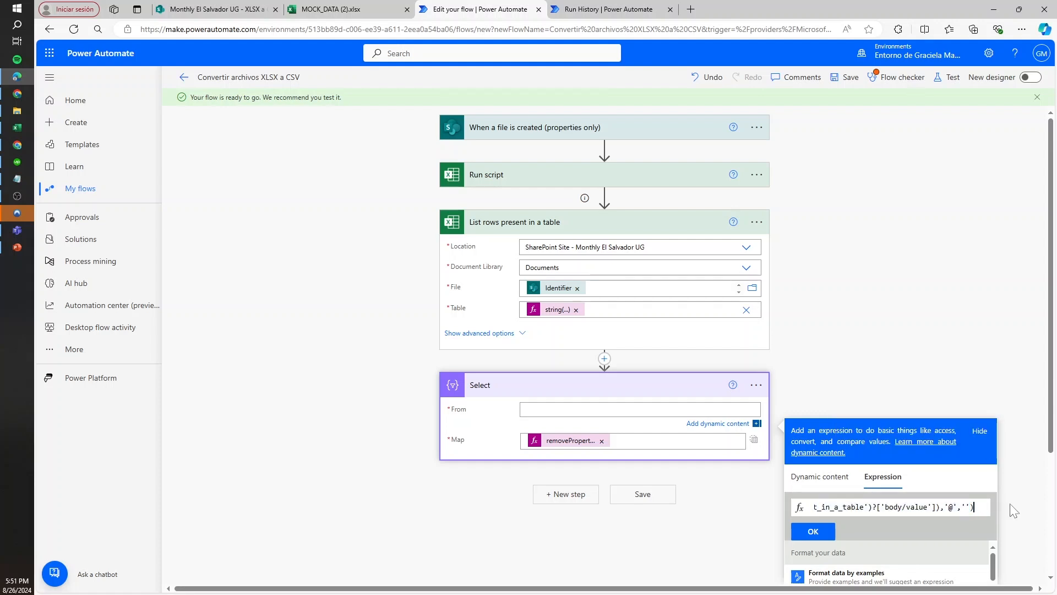
pyautogui.write(')')
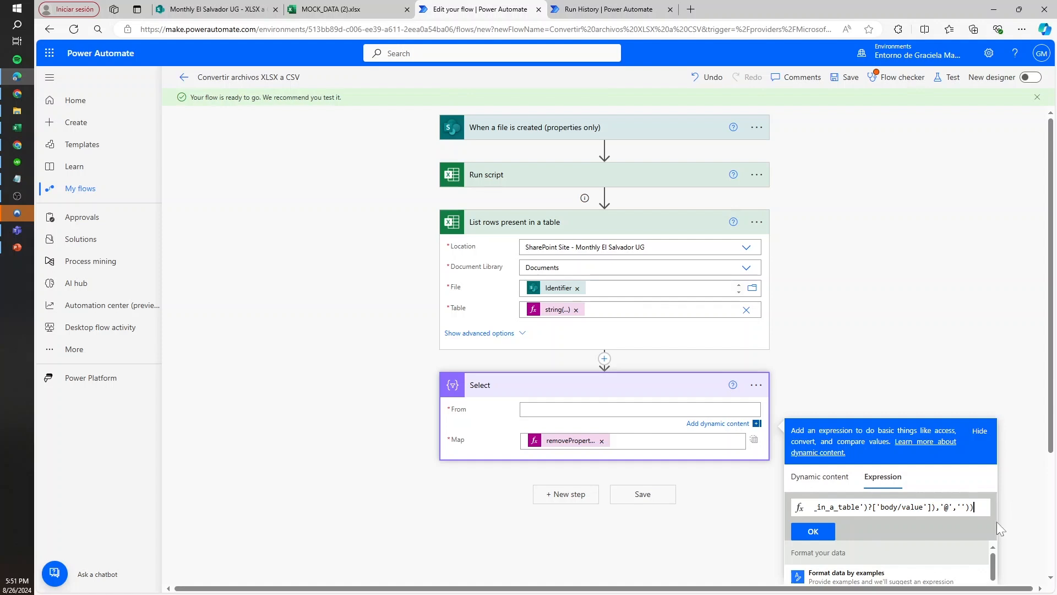
pyautogui.click(820, 535)
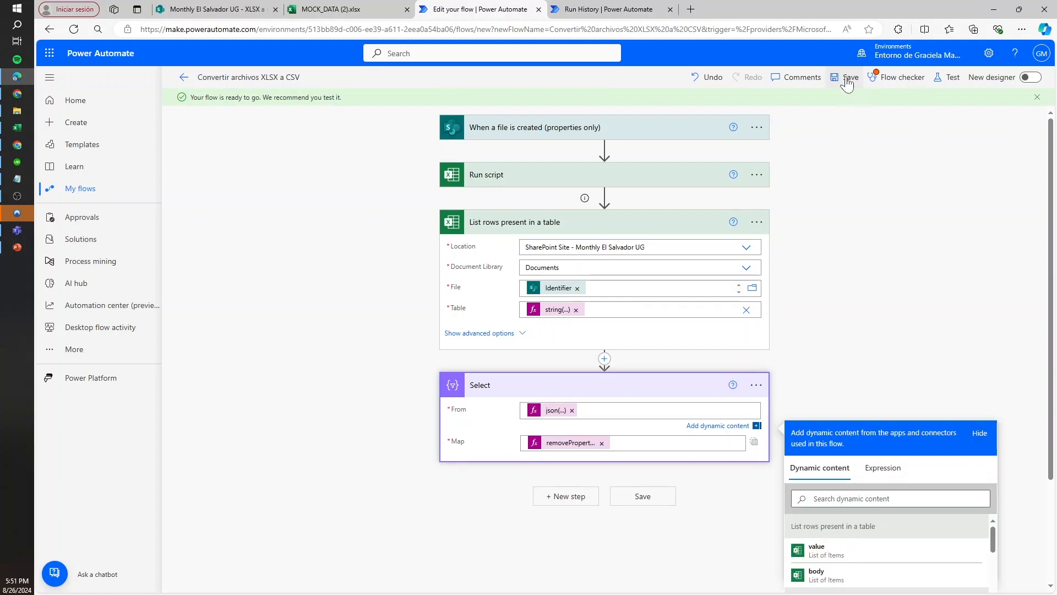
pyautogui.click(848, 80)
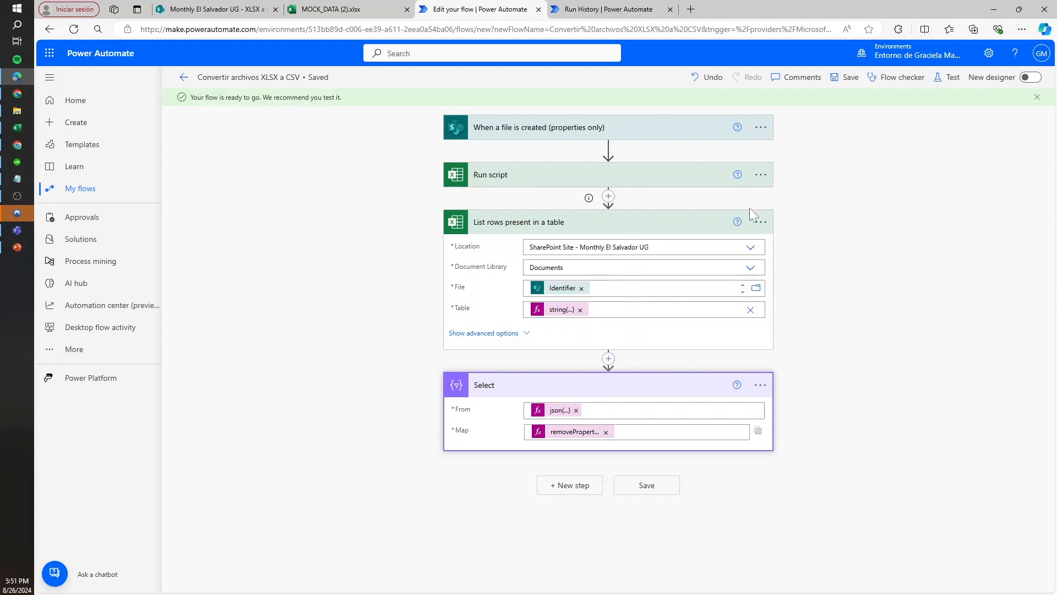
# Review the run-after conditions that List rows present in a table has for Run script
pyautogui.click(760, 221)
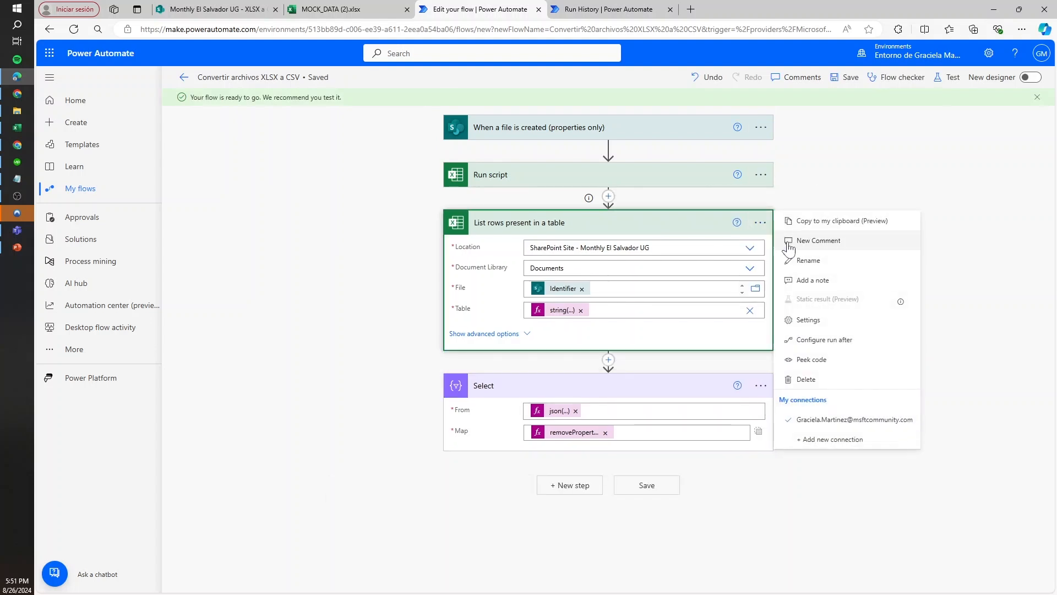
pyautogui.click(829, 340)
pyautogui.click(619, 257)
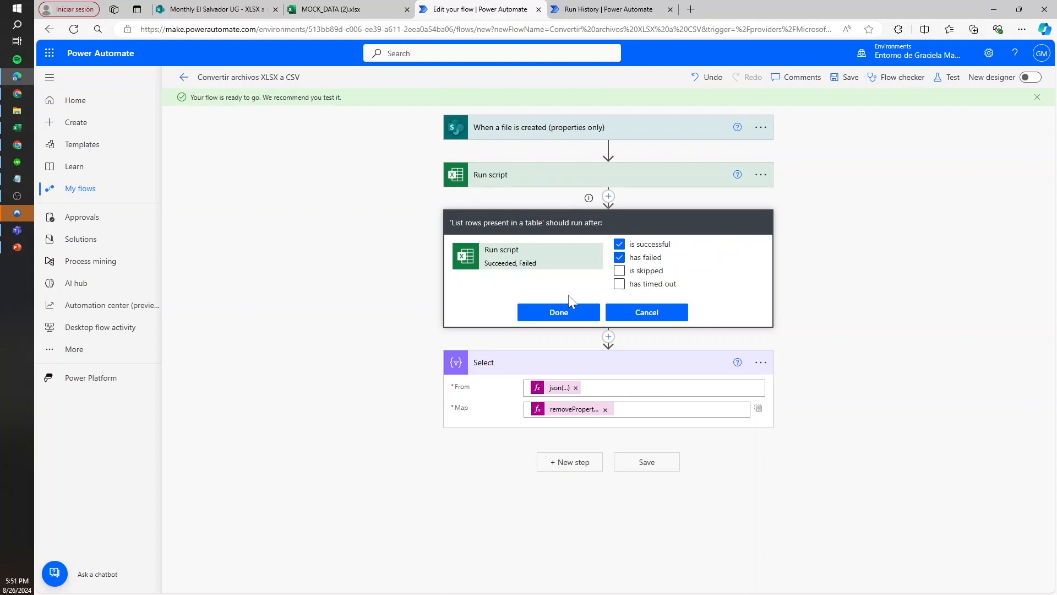
# Resubmit the previous flow run and open the new run, glancing at the MOCK_DATA (2).xlsx workbook while it processes
pyautogui.hotkey('ctrl', 'Tab')
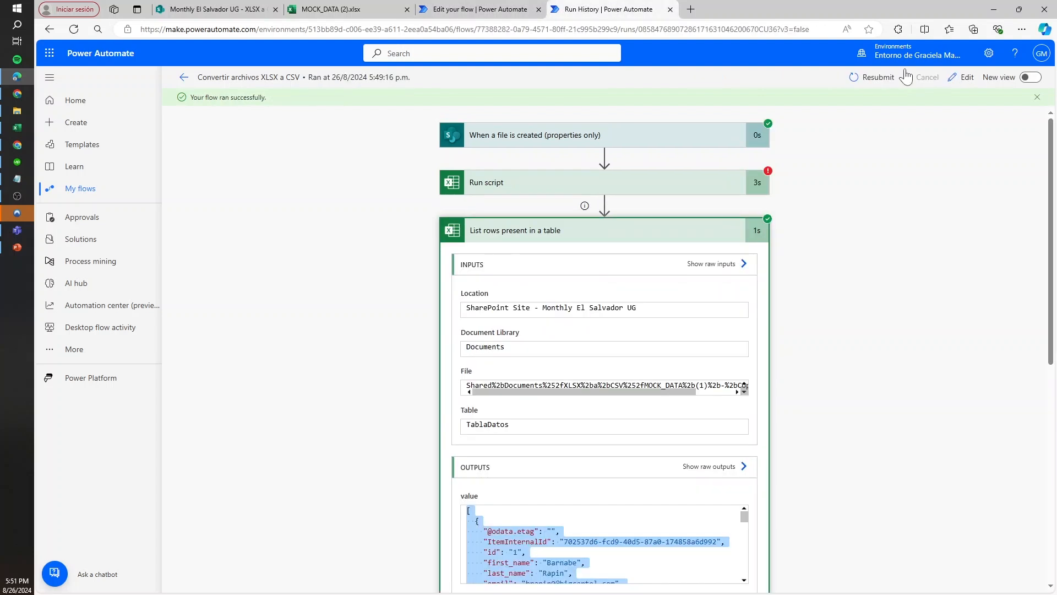
pyautogui.click(876, 78)
pyautogui.click(593, 97)
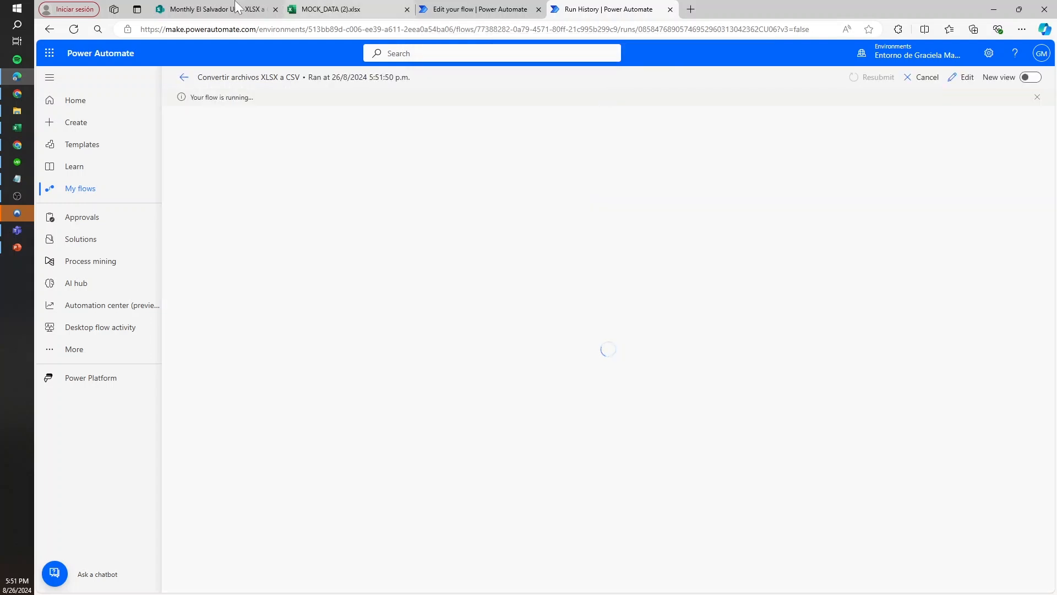
pyautogui.click(331, 9)
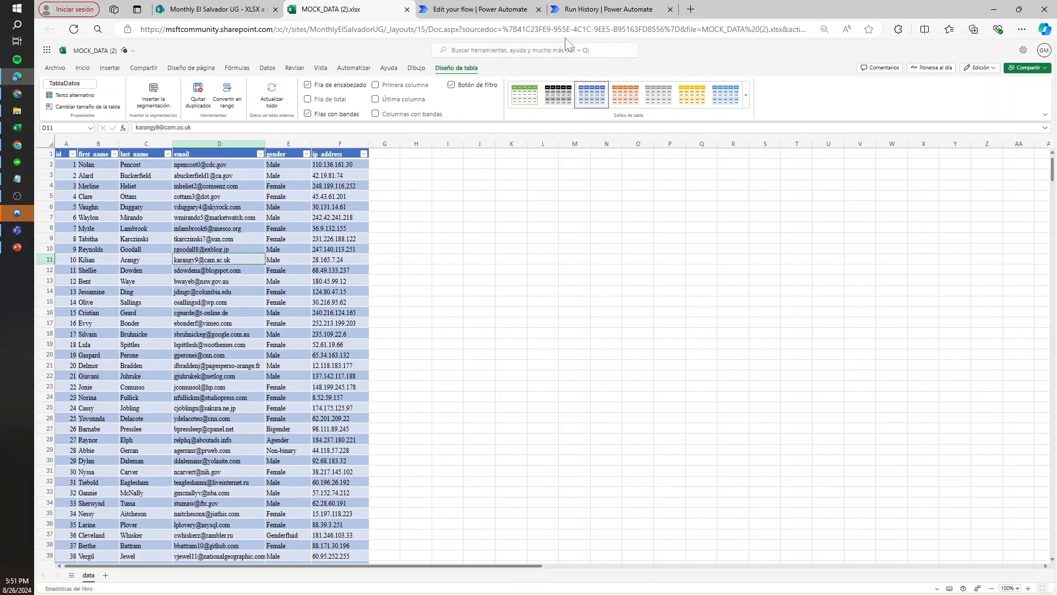
pyautogui.click(606, 9)
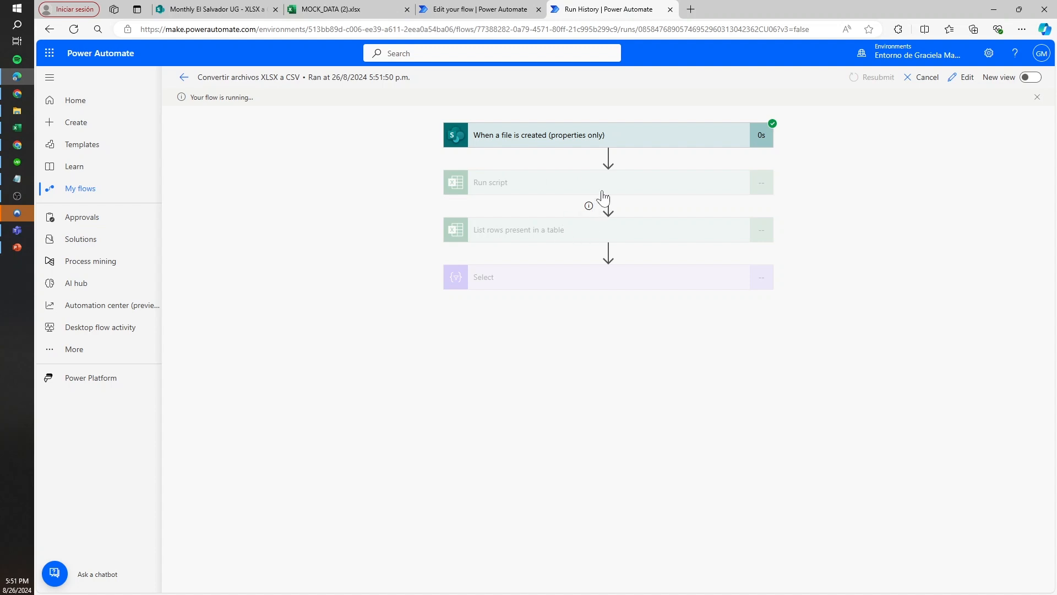
# Review the run-after conditions of List rows present in a table in the flow editor without changing them
pyautogui.hotkey('ctrl', 'shift', 'Tab')
pyautogui.click(760, 222)
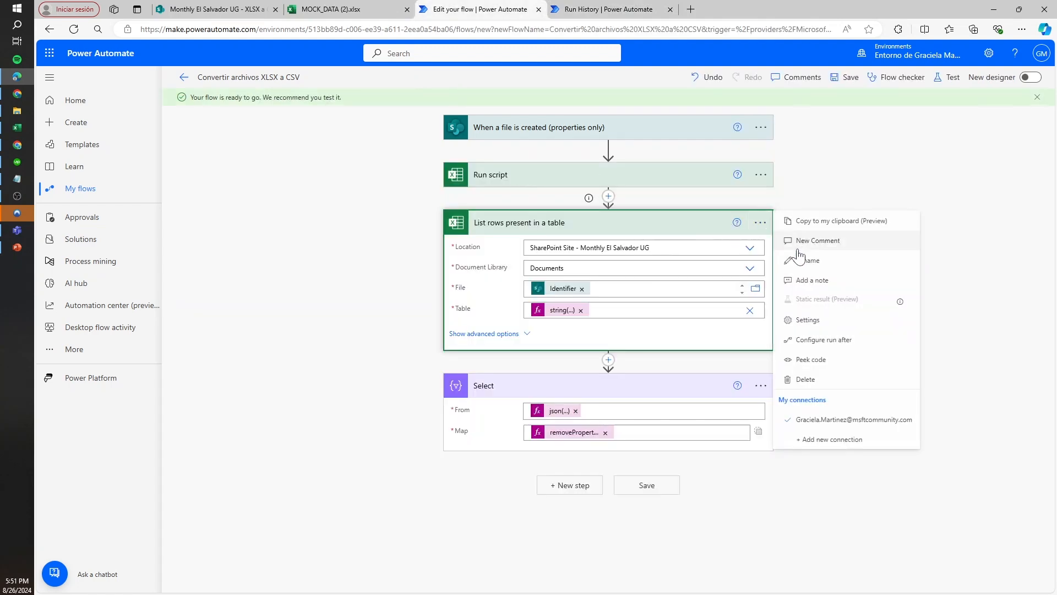
pyautogui.click(821, 339)
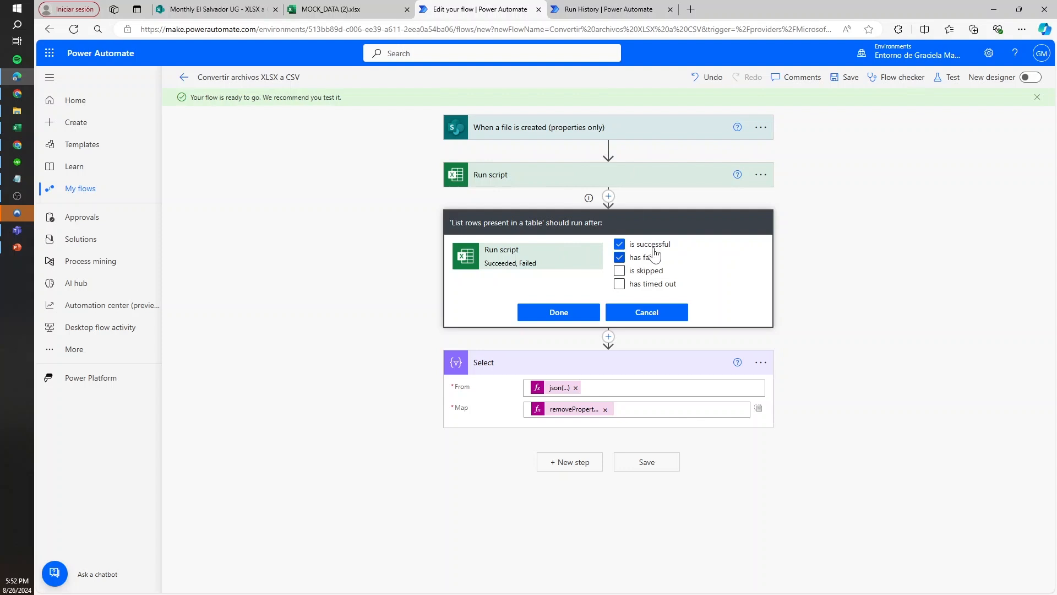
pyautogui.click(642, 315)
# Examine the Run script error details and the odata.etag property in Select's output in the finished run
pyautogui.hotkey('ctrl', 'Tab')
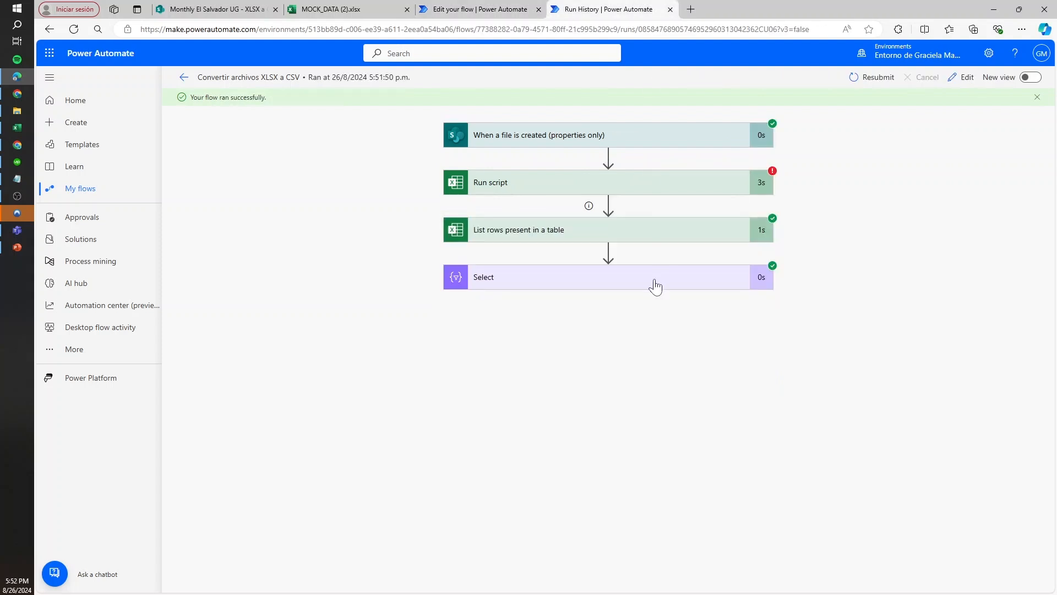
pyautogui.click(633, 186)
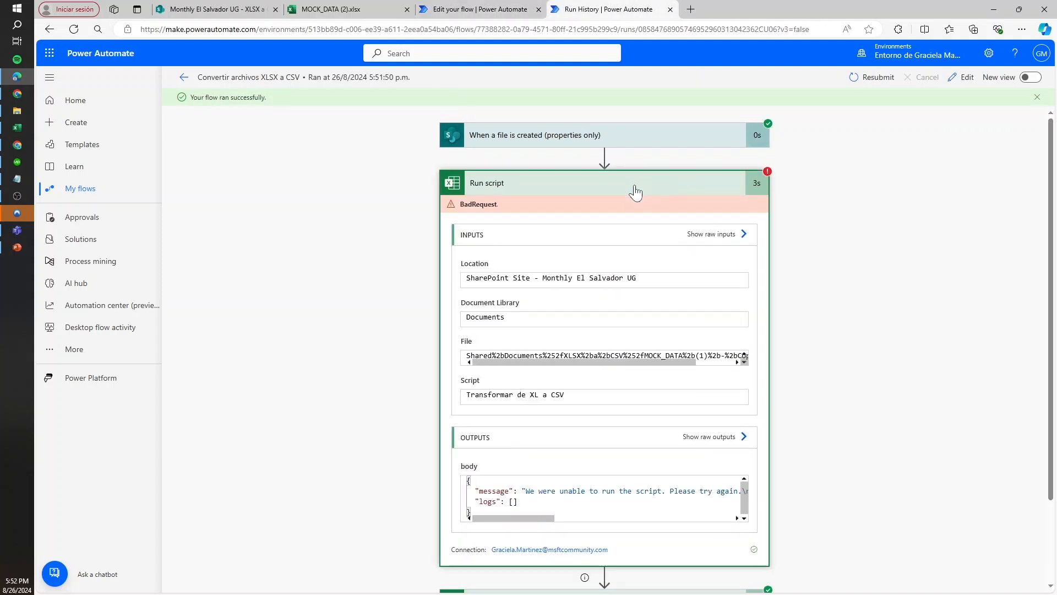
pyautogui.click(633, 187)
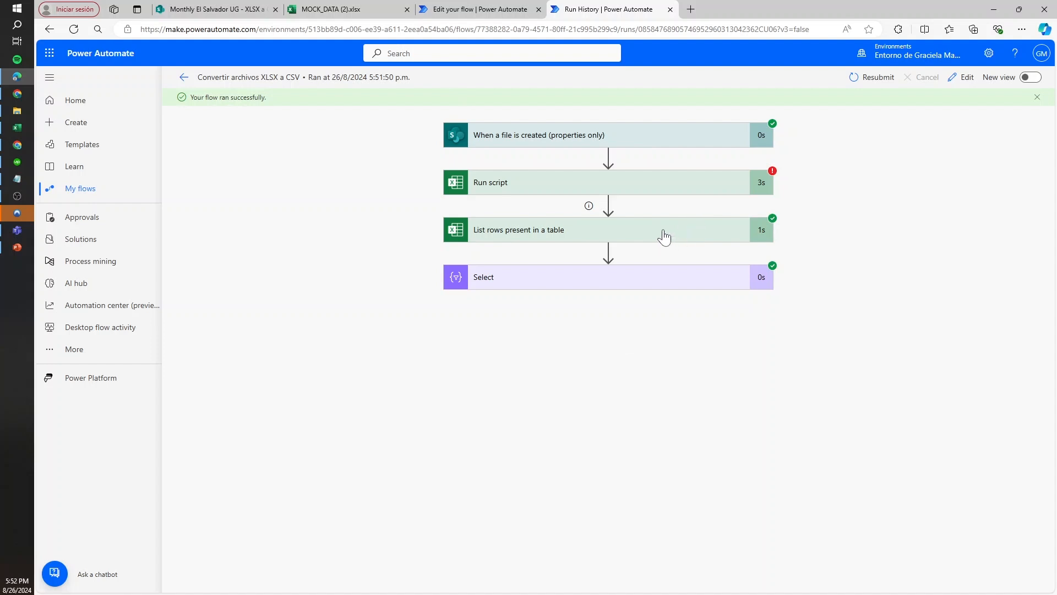
pyautogui.click(602, 276)
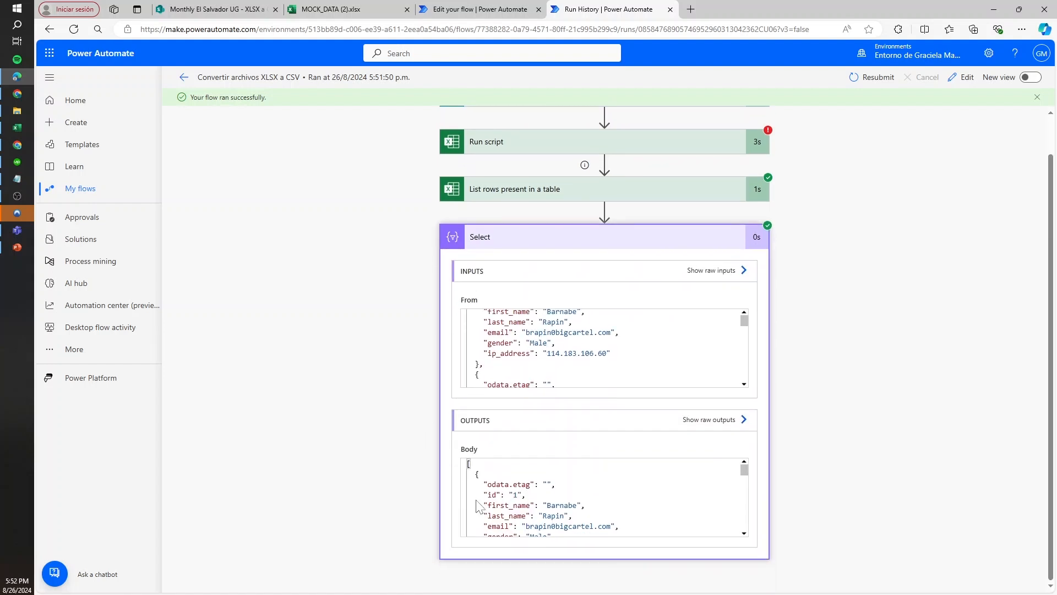
pyautogui.moveTo(487, 484); pyautogui.dragTo(526, 484)
# Try to wrap Select's Map expression in a second removeProperty() call, leaving the property name still to fill in
pyautogui.hotkey('ctrl', 'shift', 'Tab')
pyautogui.click(556, 434)
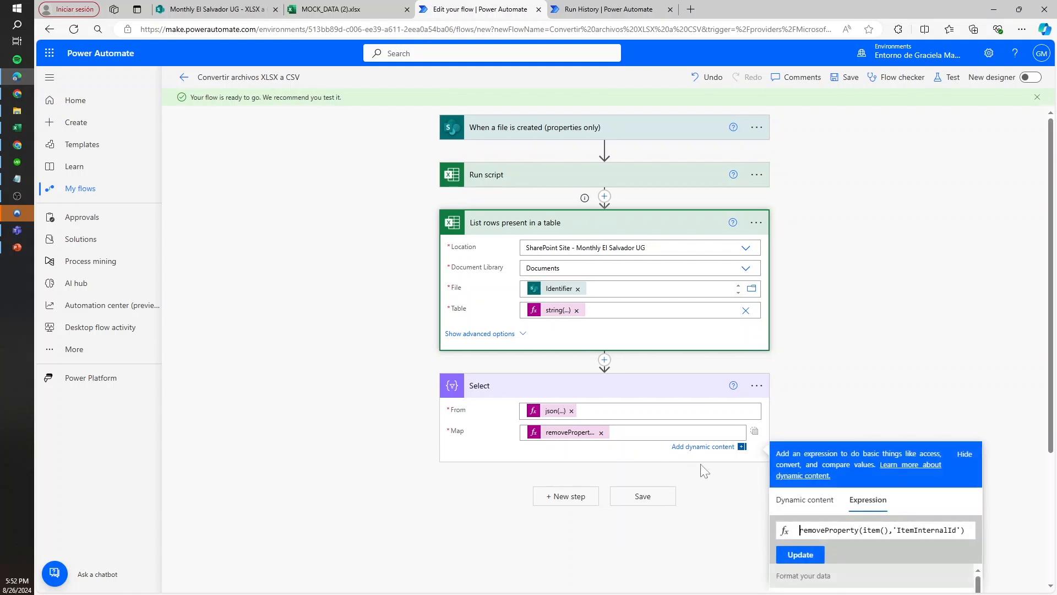
pyautogui.moveTo(859, 530); pyautogui.dragTo(795, 533)
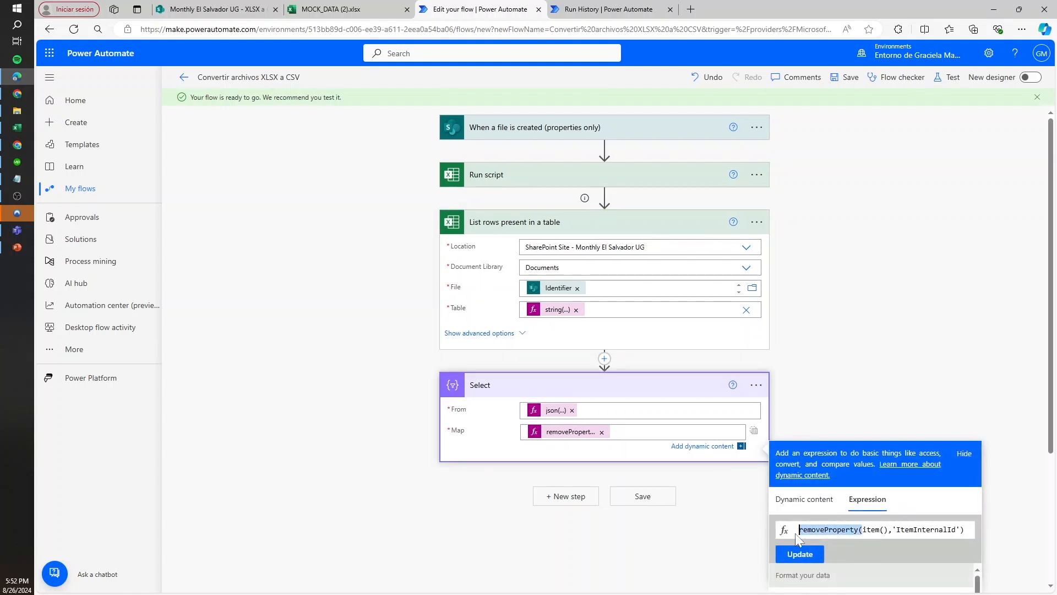
pyautogui.hotkey('ctrl', 'c')
pyautogui.press('Left')
pyautogui.hotkey('ctrl', 'v')
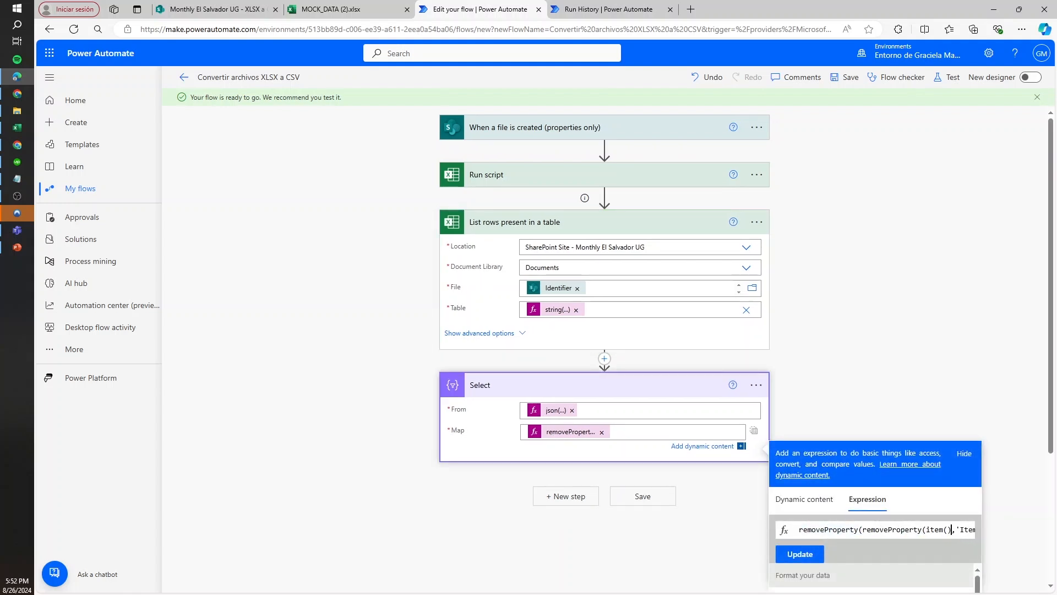
pyautogui.moveTo(952, 530); pyautogui.dragTo(979, 528)
pyautogui.hotkey('ctrl', 'c')
pyautogui.press('Right')
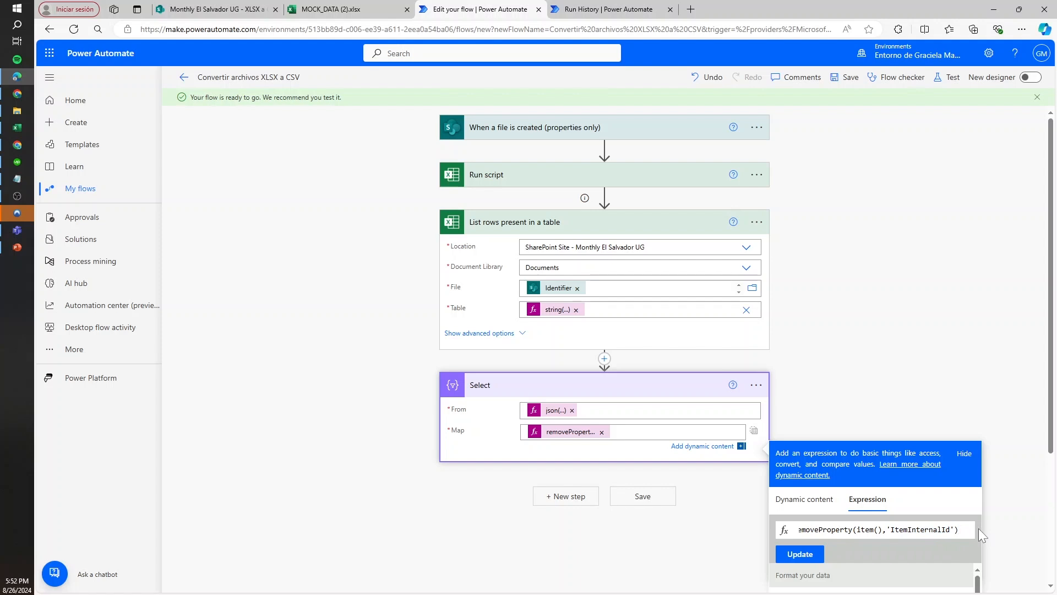
pyautogui.write(',=')
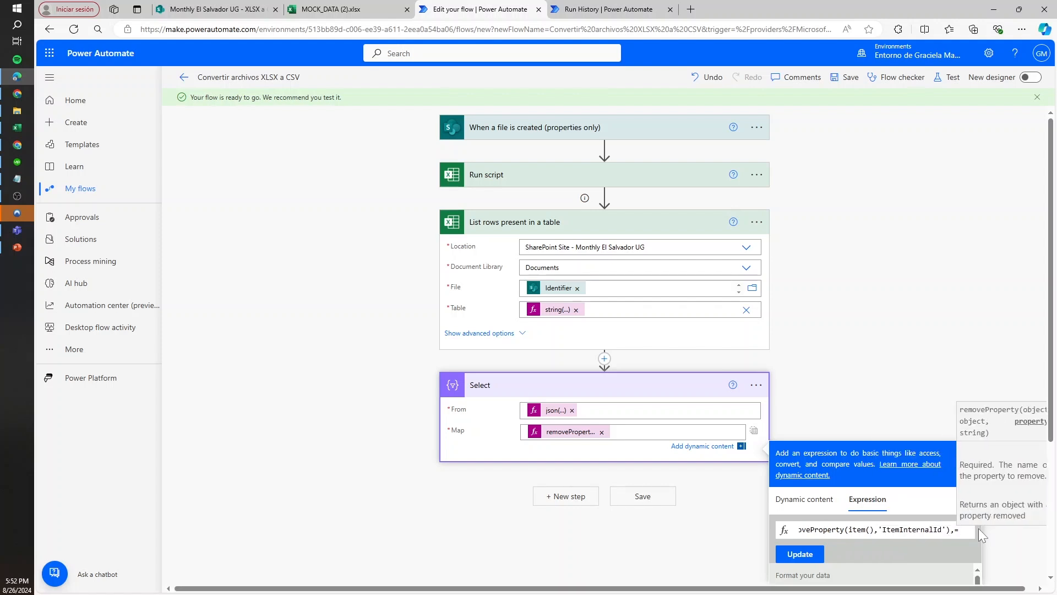
pyautogui.press('BackSpace')
pyautogui.write('{)')
pyautogui.press('Left')
pyautogui.write('{')
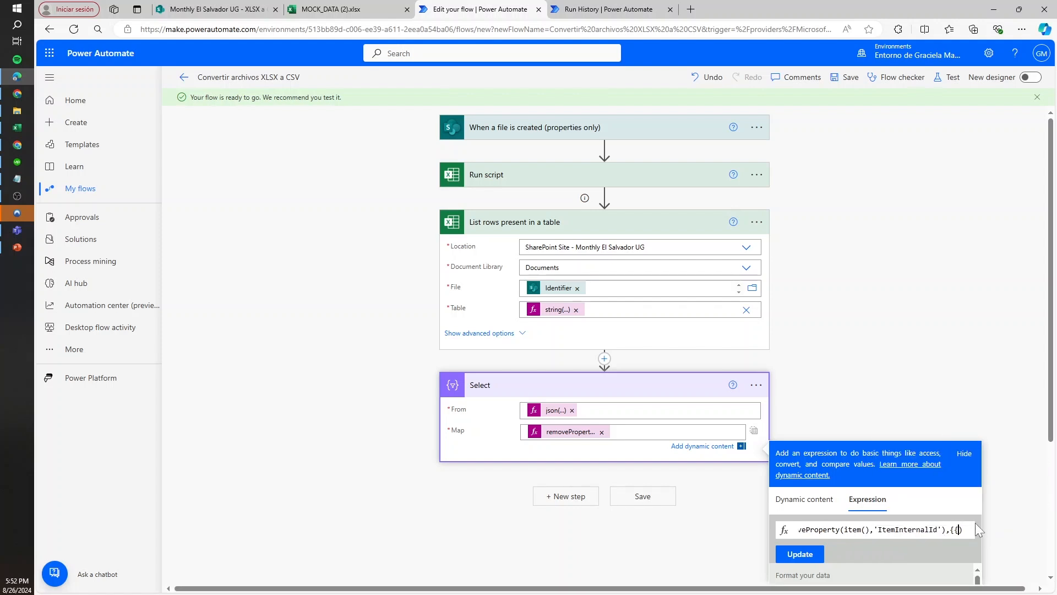
# Check the exact spelling of the odata.etag property in the run's Select output
pyautogui.click(606, 9)
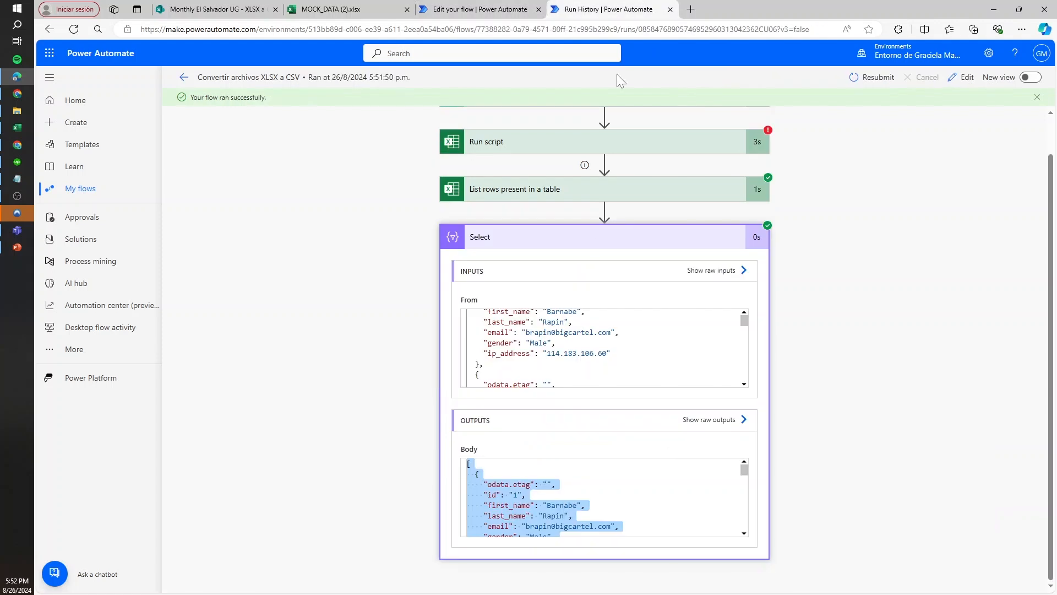
pyautogui.click(477, 474)
pyautogui.moveTo(531, 484); pyautogui.dragTo(496, 484)
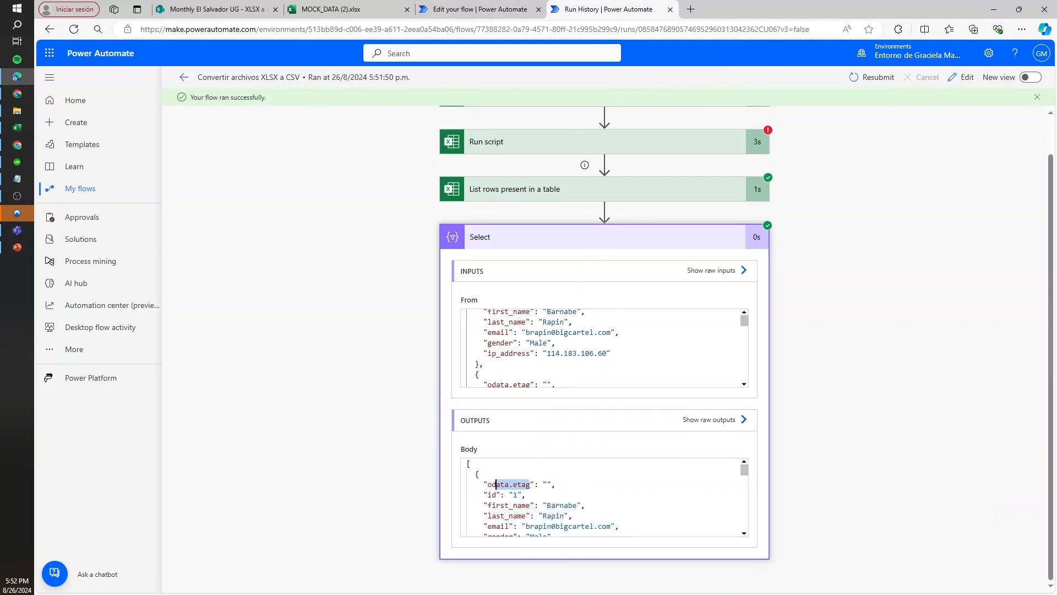
pyautogui.click(514, 484)
# Change the old text in the replace() expression of Select's From to '.', apply it, and save the flow
pyautogui.click(481, 7)
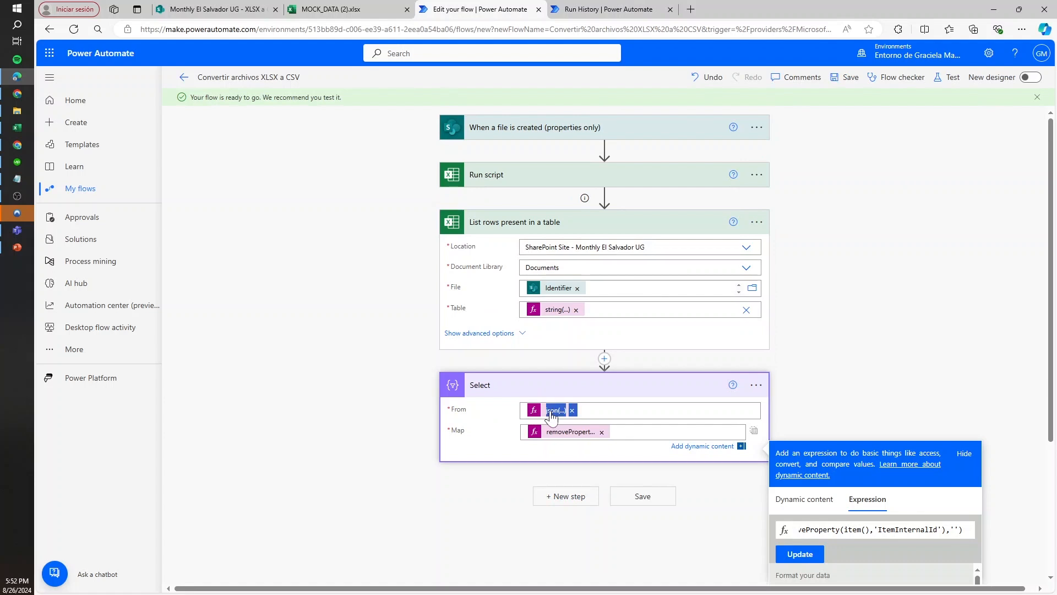
pyautogui.click(532, 416)
pyautogui.moveTo(851, 509); pyautogui.dragTo(974, 509)
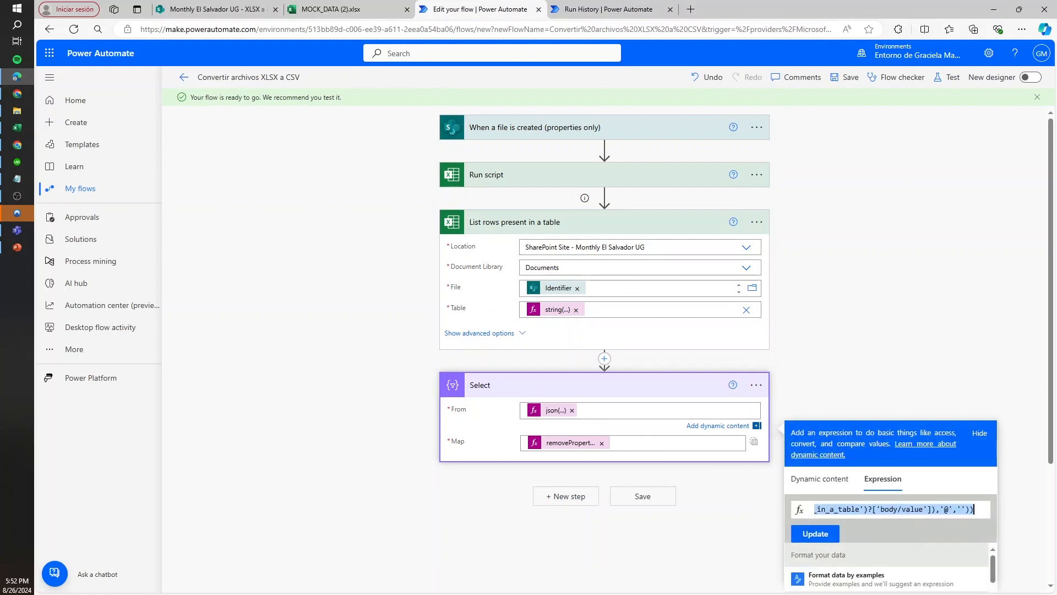
pyautogui.doubleClick(949, 510)
pyautogui.click(948, 509)
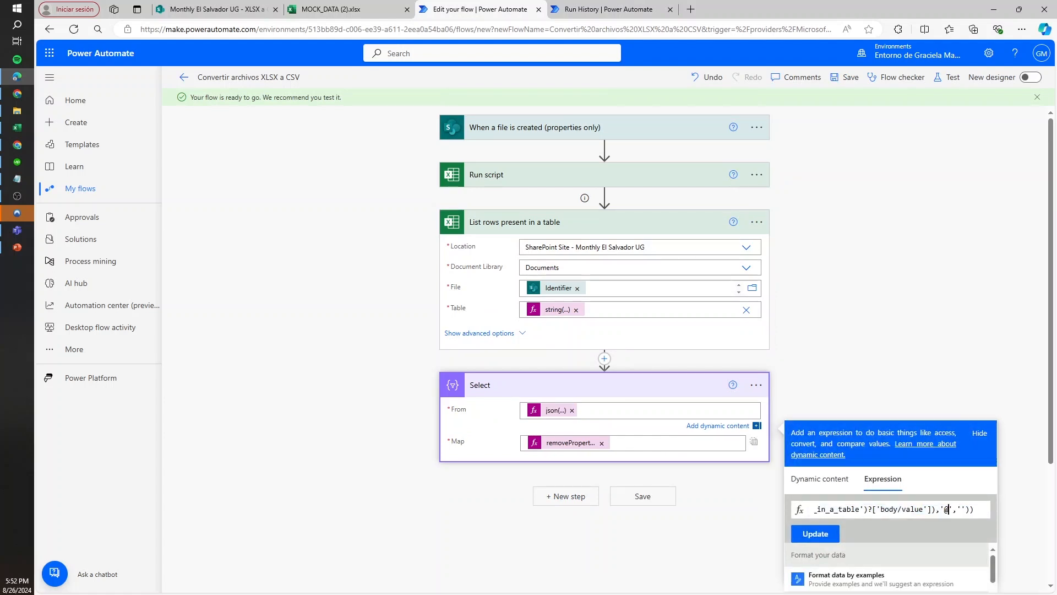
pyautogui.click(814, 533)
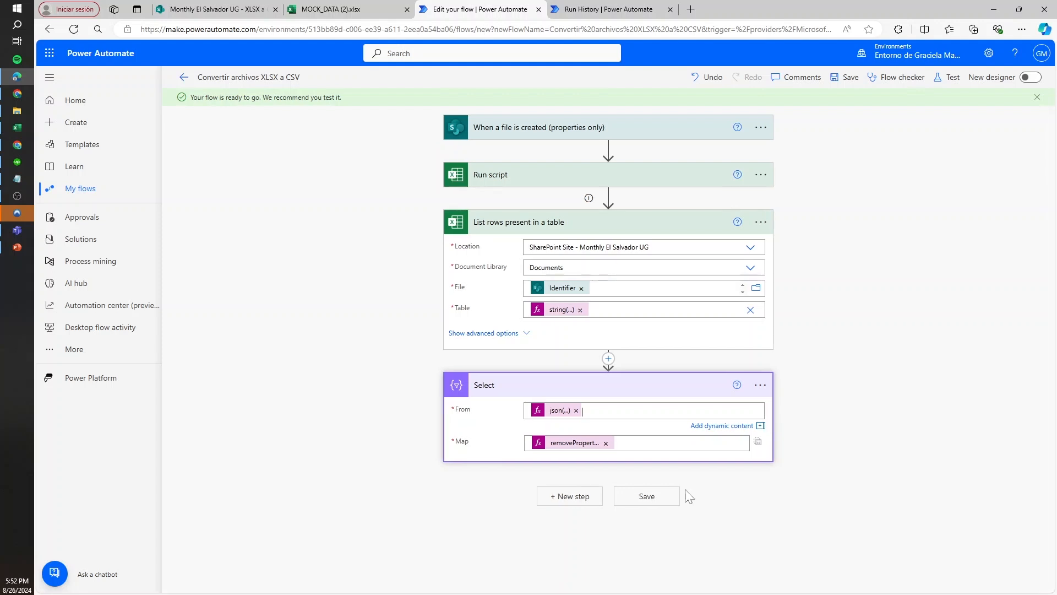
pyautogui.click(851, 77)
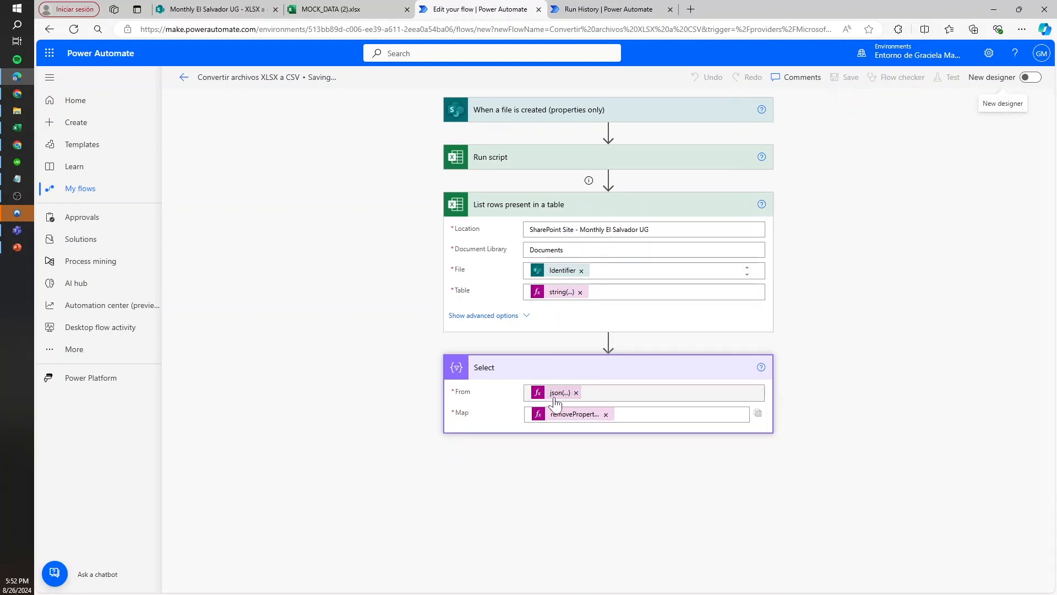
# Resubmit the flow run and inspect the first property name in Select's output
pyautogui.click(608, 9)
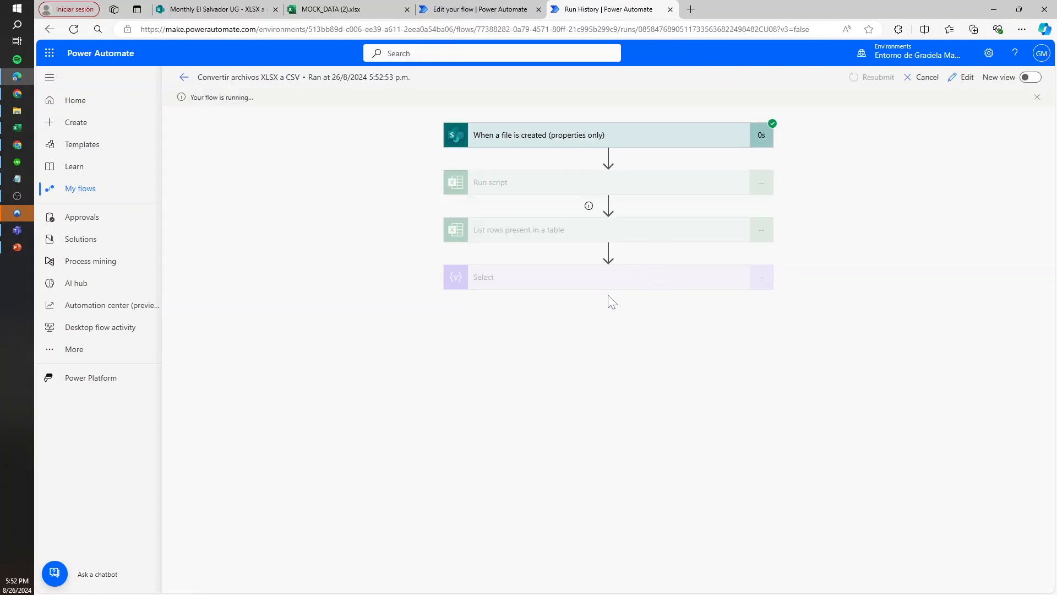
pyautogui.click(598, 285)
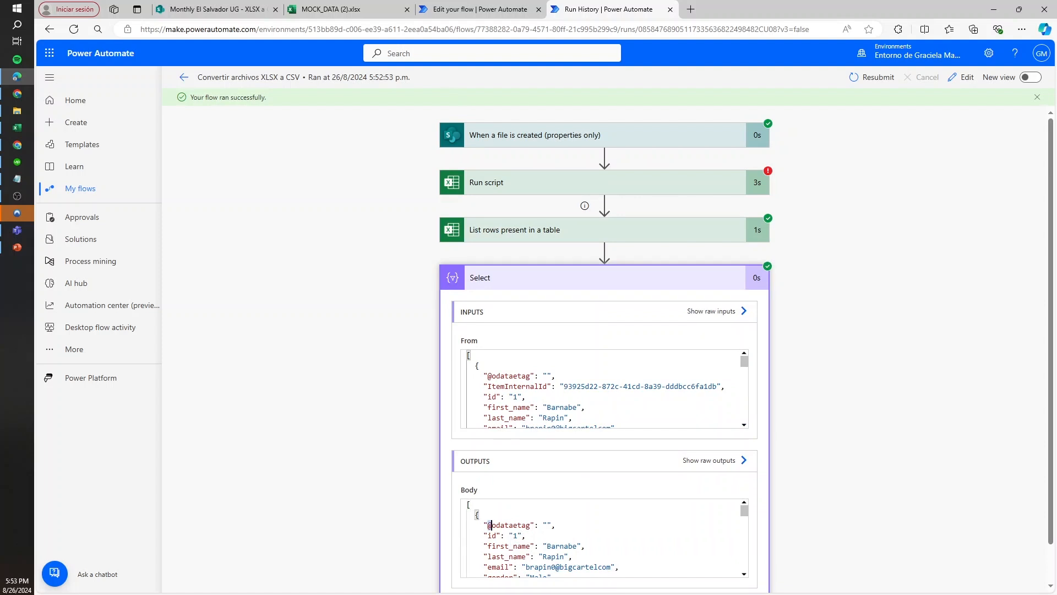
pyautogui.moveTo(489, 524); pyautogui.dragTo(534, 524)
pyautogui.click(479, 9)
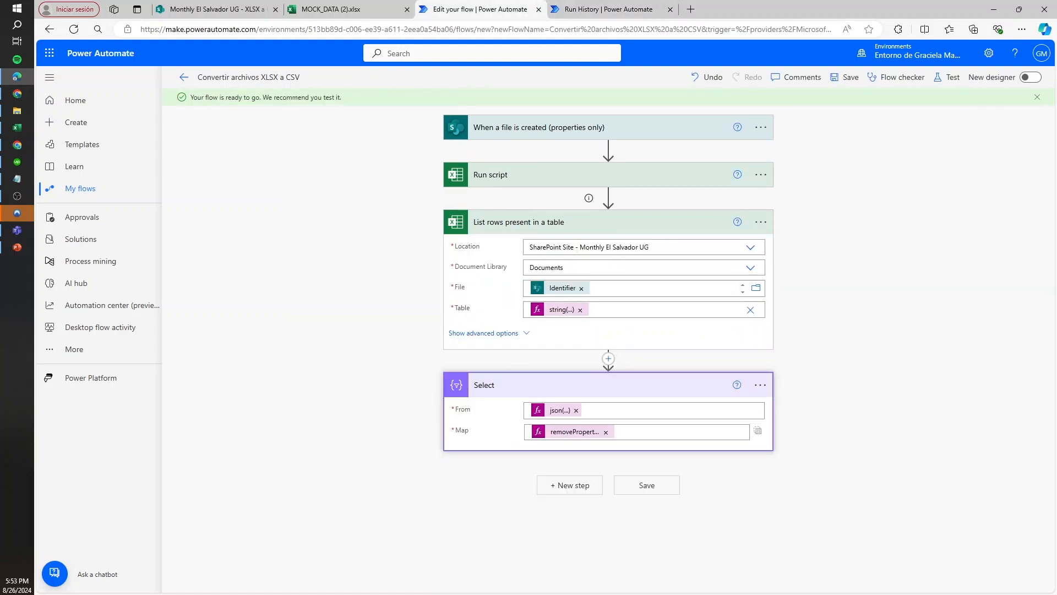
pyautogui.click(570, 432)
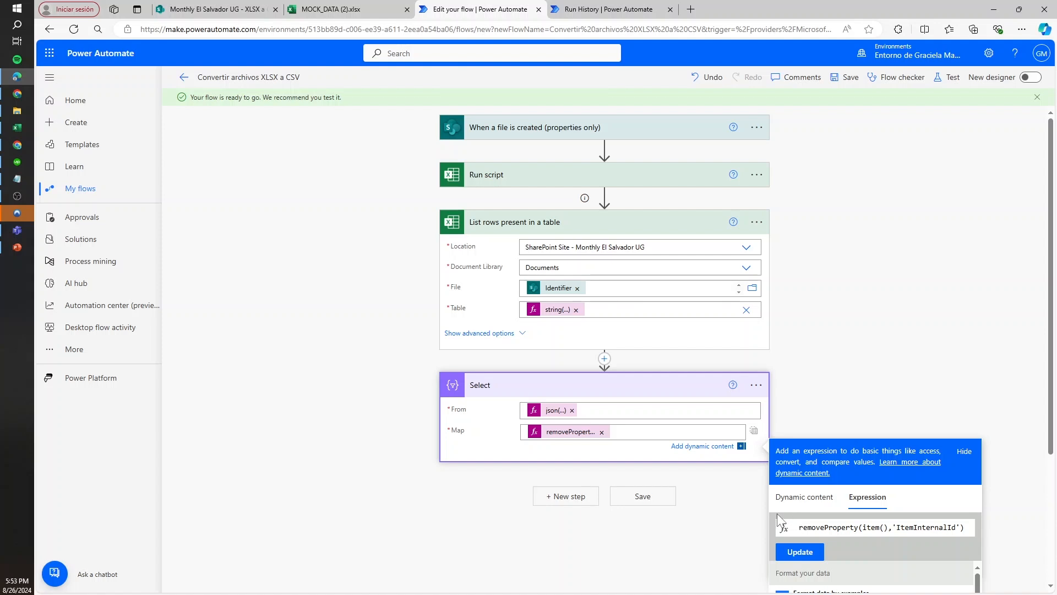
pyautogui.write('removeProperty(')
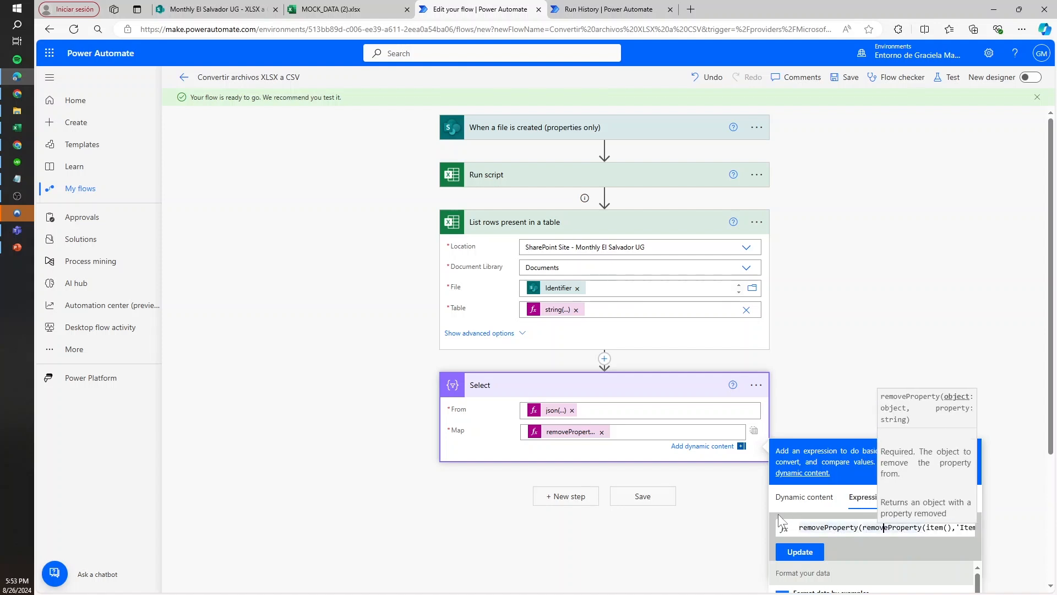
pyautogui.press('End')
pyautogui.write(',')
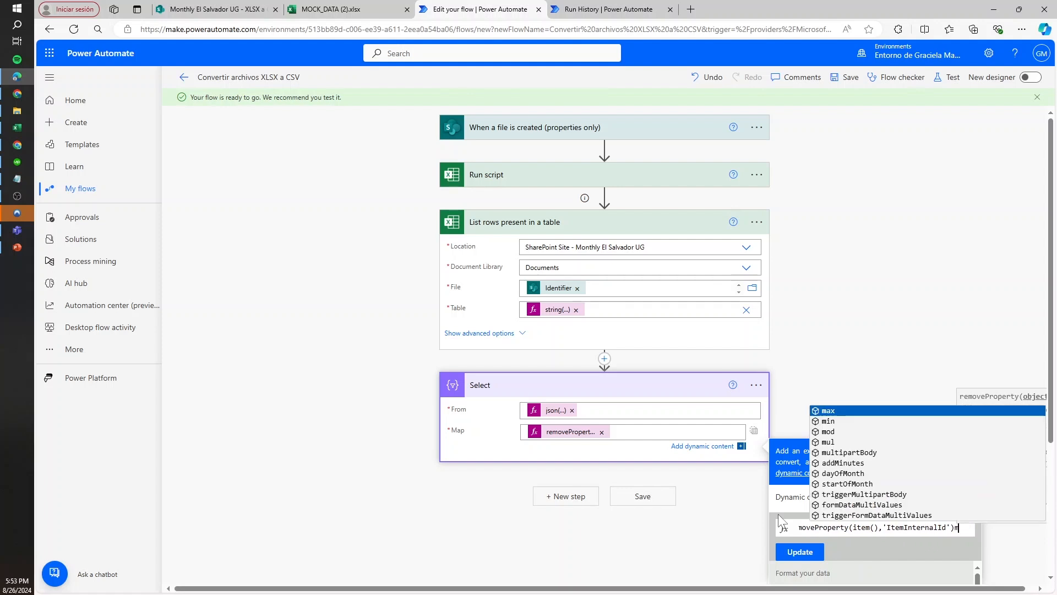
pyautogui.write("'@odataetag')")
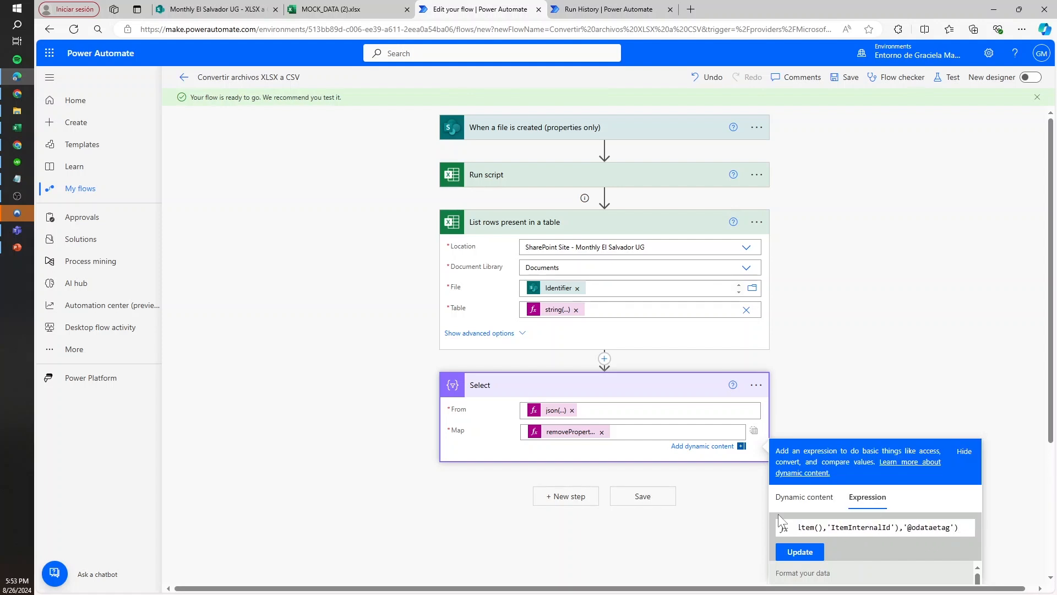
pyautogui.click(800, 552)
pyautogui.click(659, 501)
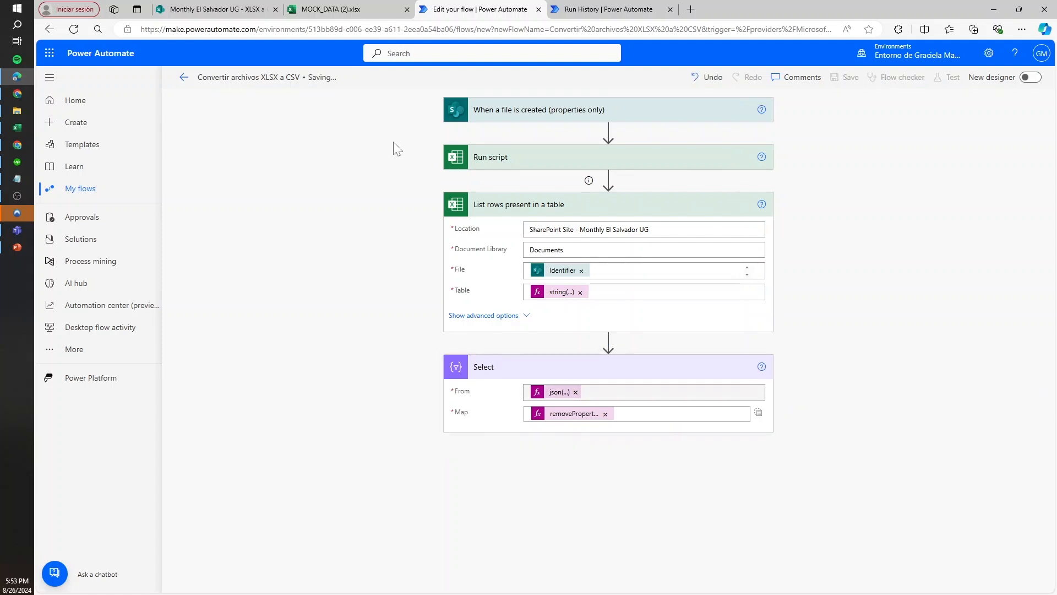
# Look over Select's old output in the run history and resubmit the flow run
pyautogui.click(577, 7)
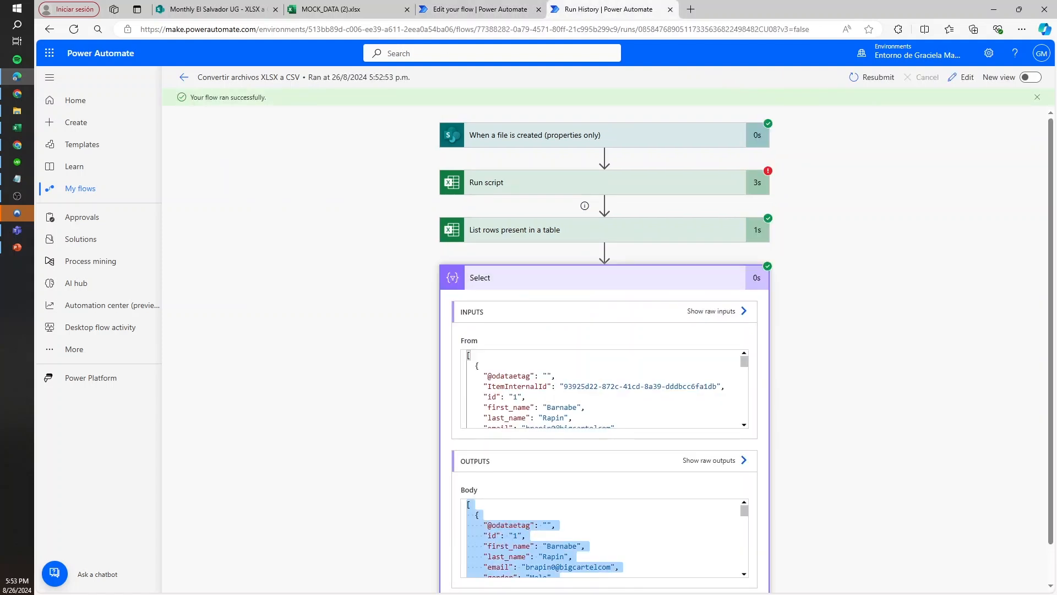
pyautogui.click(522, 507)
pyautogui.scroll(-1, 522, 508)
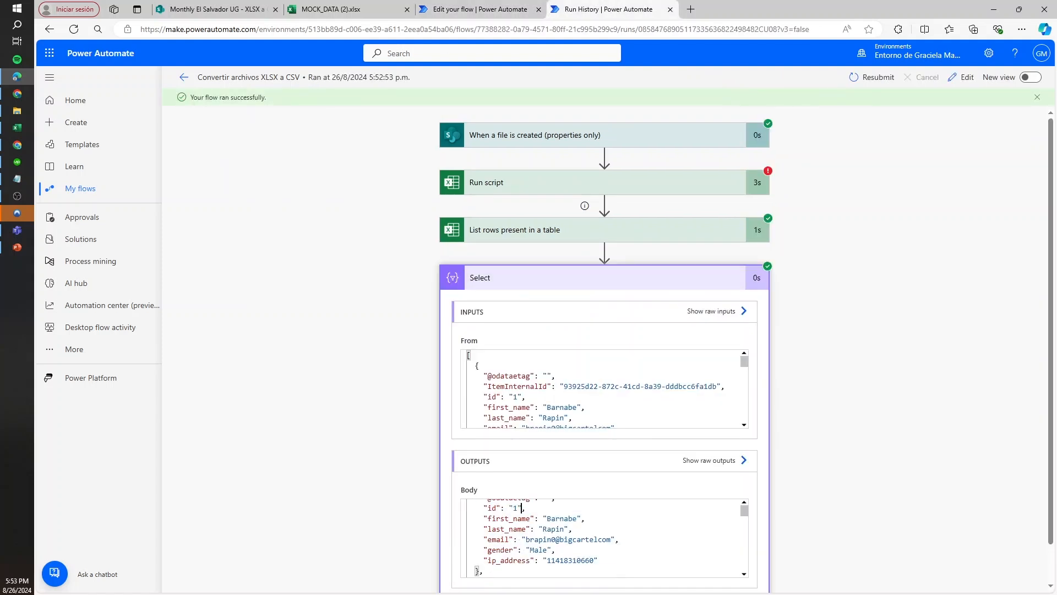
pyautogui.click(877, 77)
pyautogui.click(584, 88)
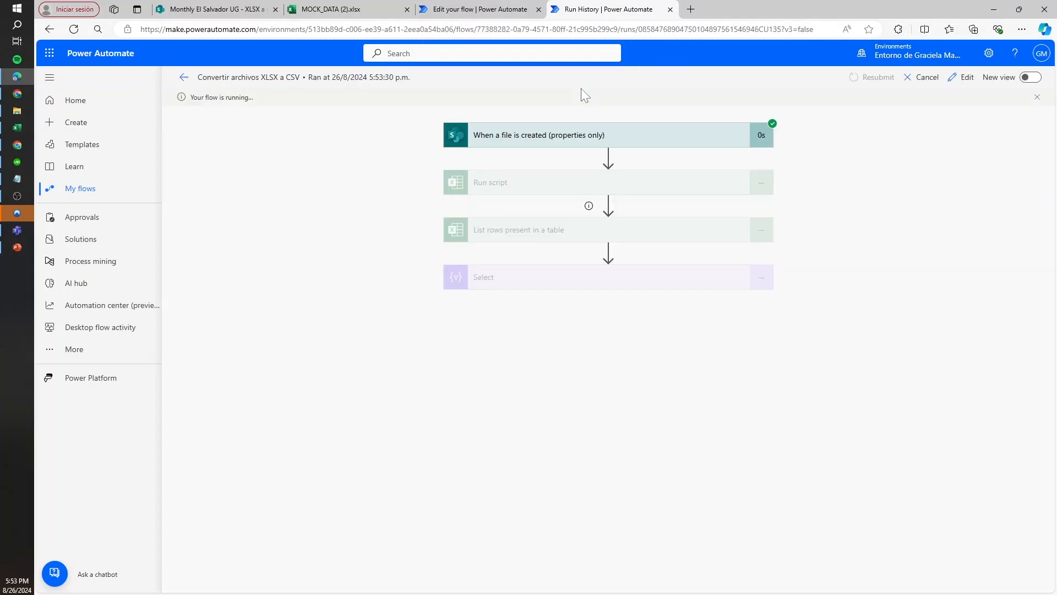
pyautogui.hotkey('alt', 'Tab')
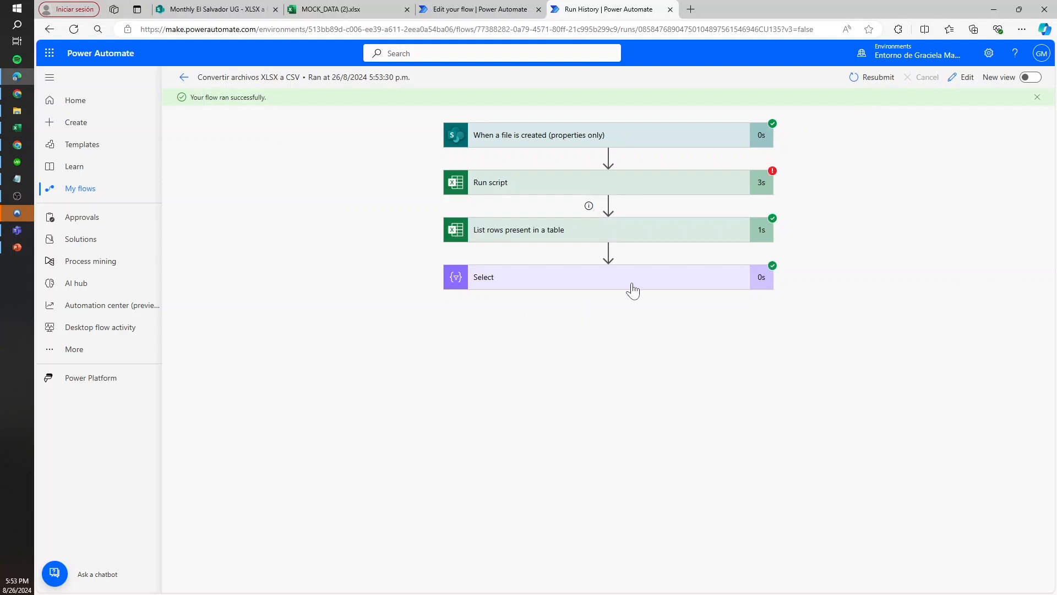
# Examine the row properties in the new run's Select output and return to the flow editor
pyautogui.click(632, 283)
pyautogui.scroll(-3, 490, 528)
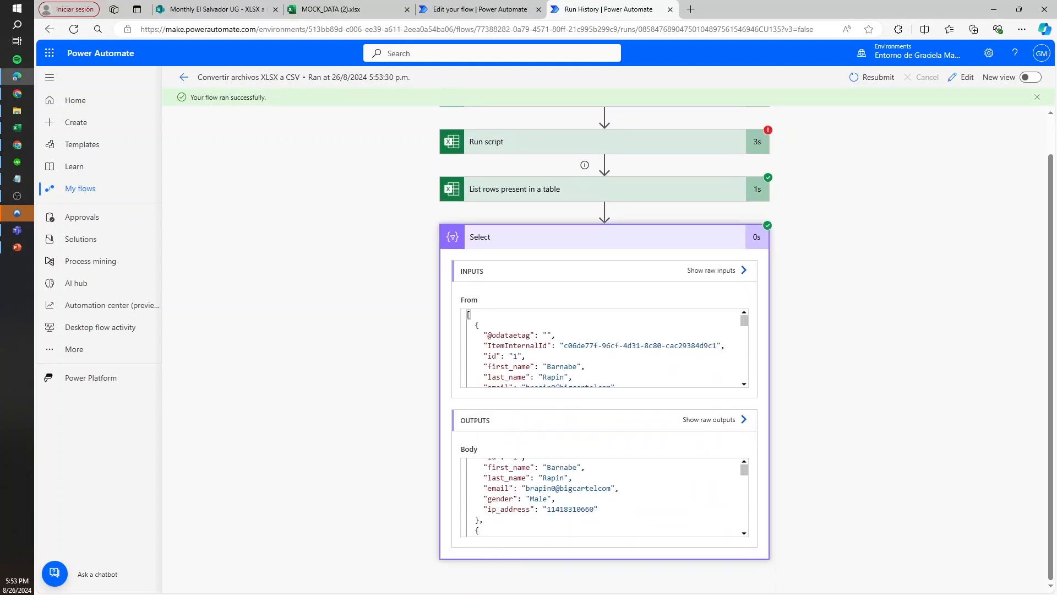
pyautogui.scroll(1, 601, 497)
pyautogui.click(515, 9)
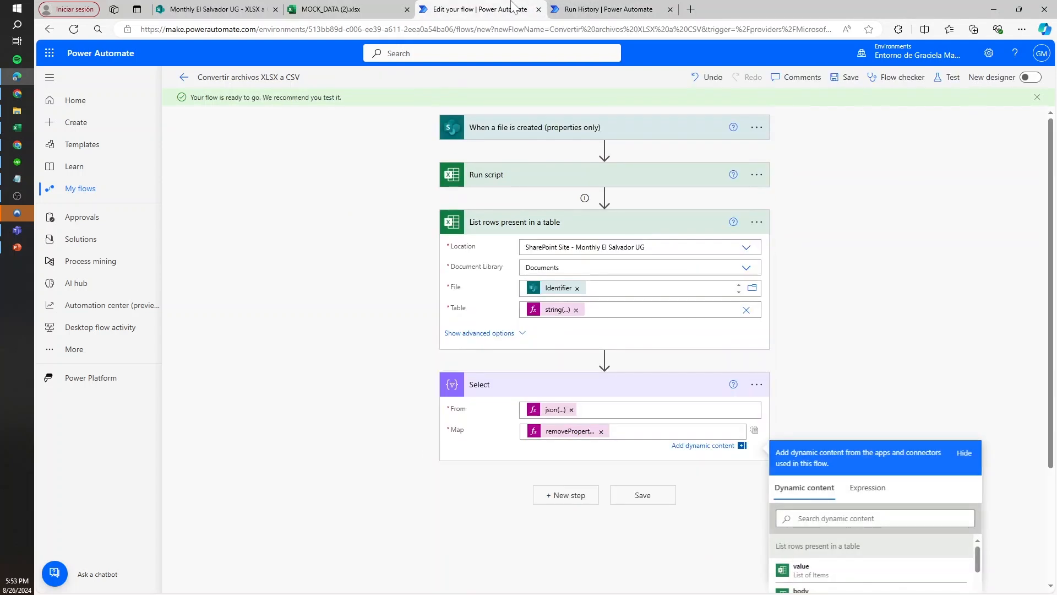
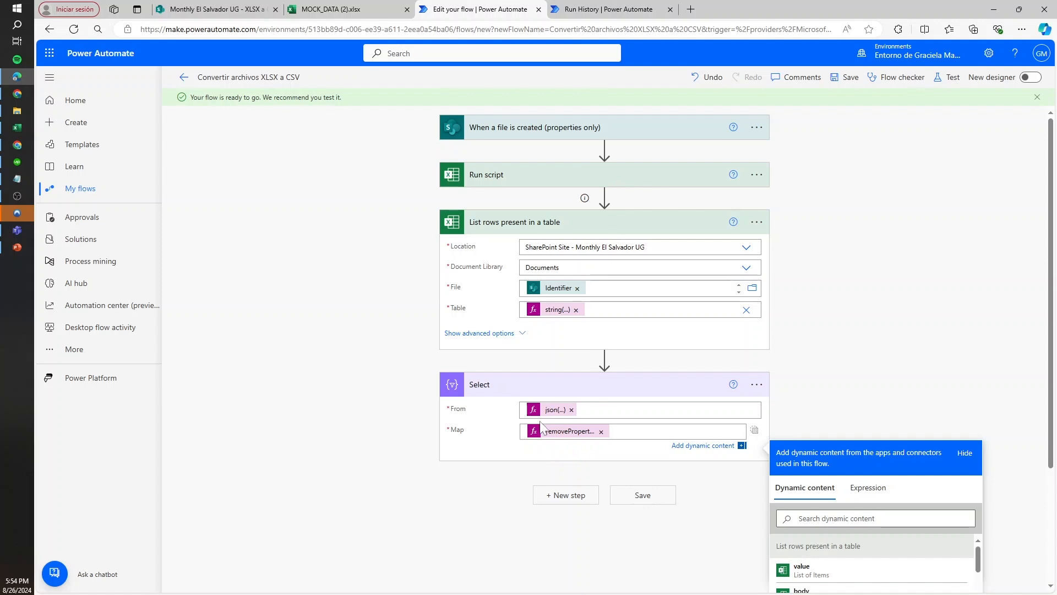
# Turn on pagination for List rows present in a table with a threshold of 1500 and apply the settings
pyautogui.click(626, 384)
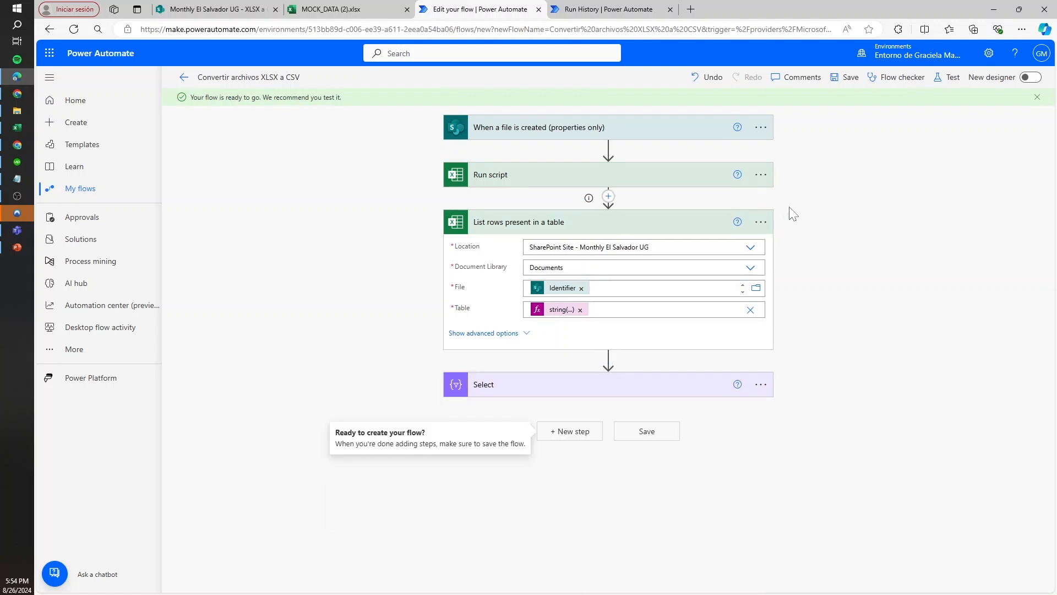
pyautogui.click(761, 222)
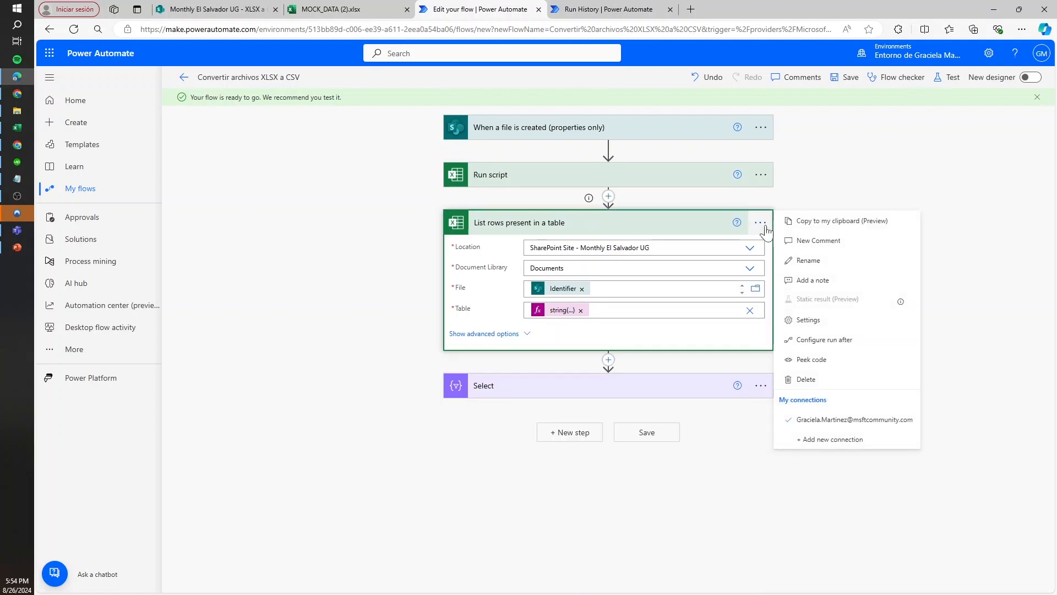
pyautogui.click(811, 324)
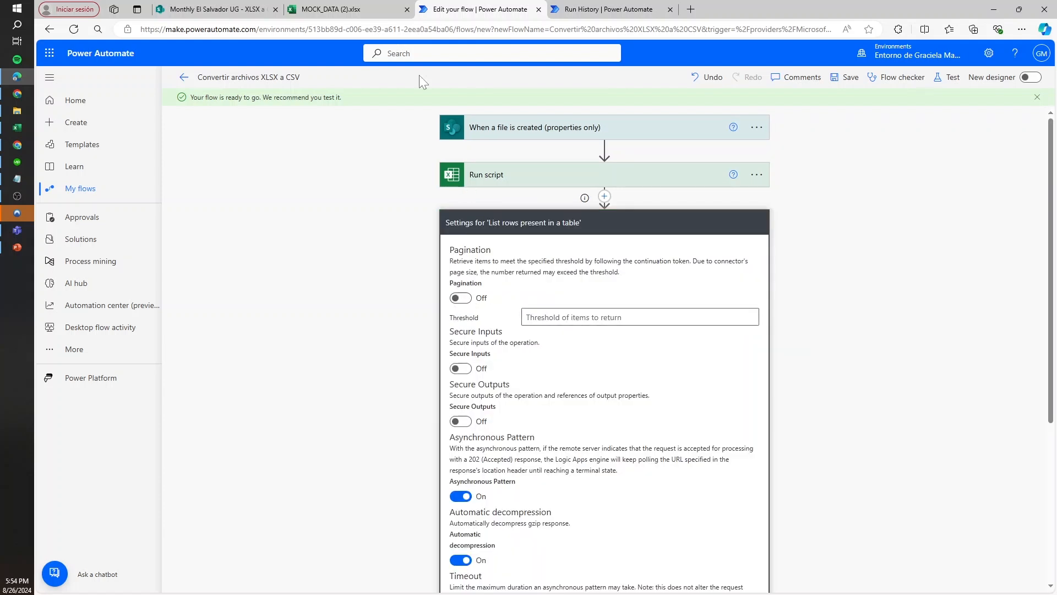
pyautogui.click(461, 298)
pyautogui.click(638, 318)
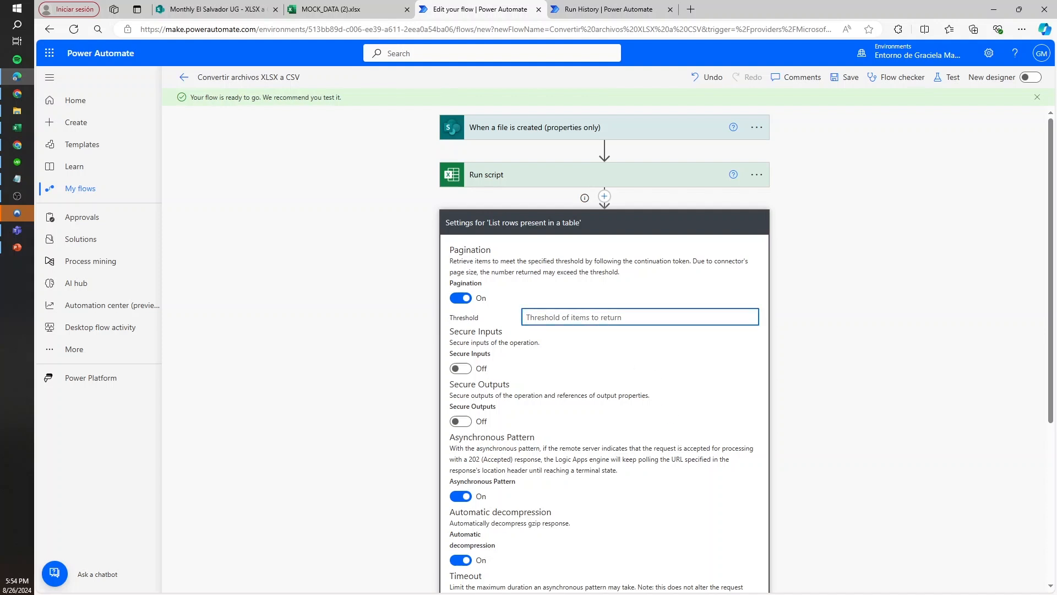
pyautogui.write('1500')
pyautogui.scroll(-5, 588, 428)
pyautogui.click(569, 484)
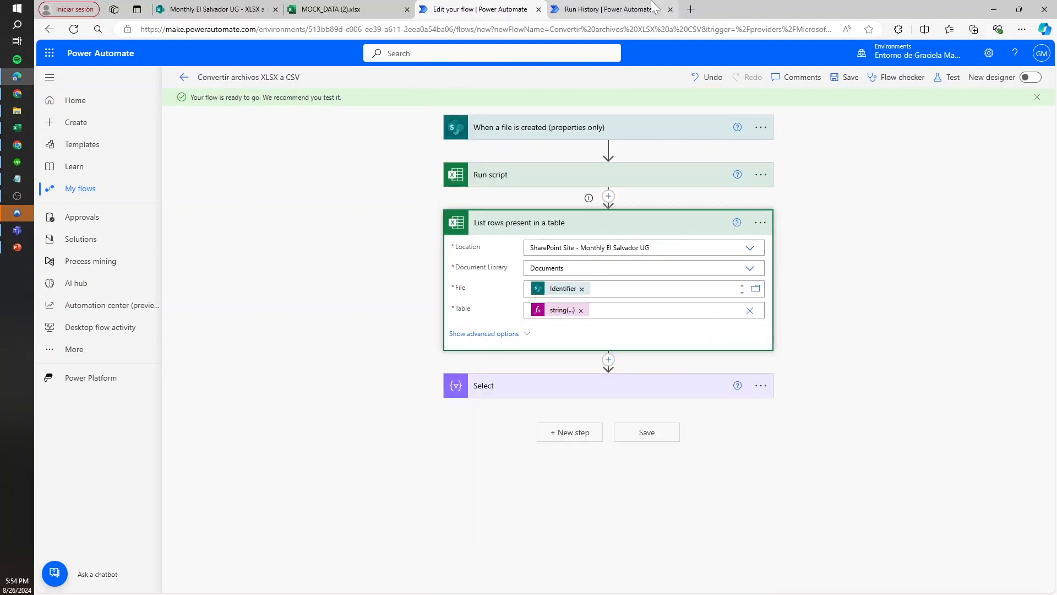
# Search the Select output of the existing run for "ip_address" and step through several matches
pyautogui.hotkey('ctrl', 'Tab')
pyautogui.moveTo(483, 508); pyautogui.dragTo(527, 509)
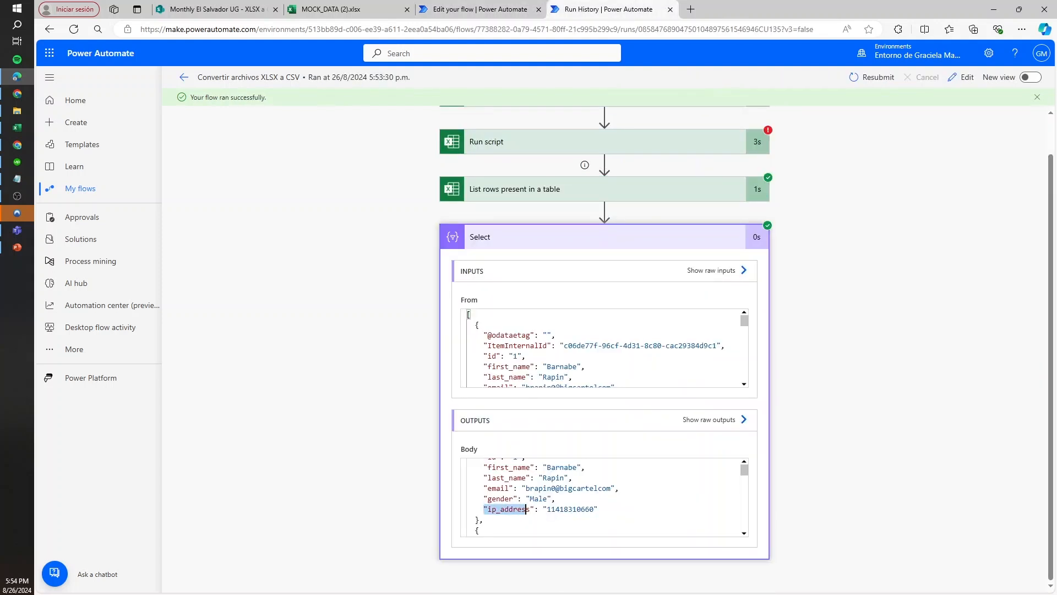
pyautogui.hotkey('ctrl', 'f')
pyautogui.press('Return')
pyautogui.press('Return')
pyautogui.press('Return')
pyautogui.press('Return')
pyautogui.press('Return')
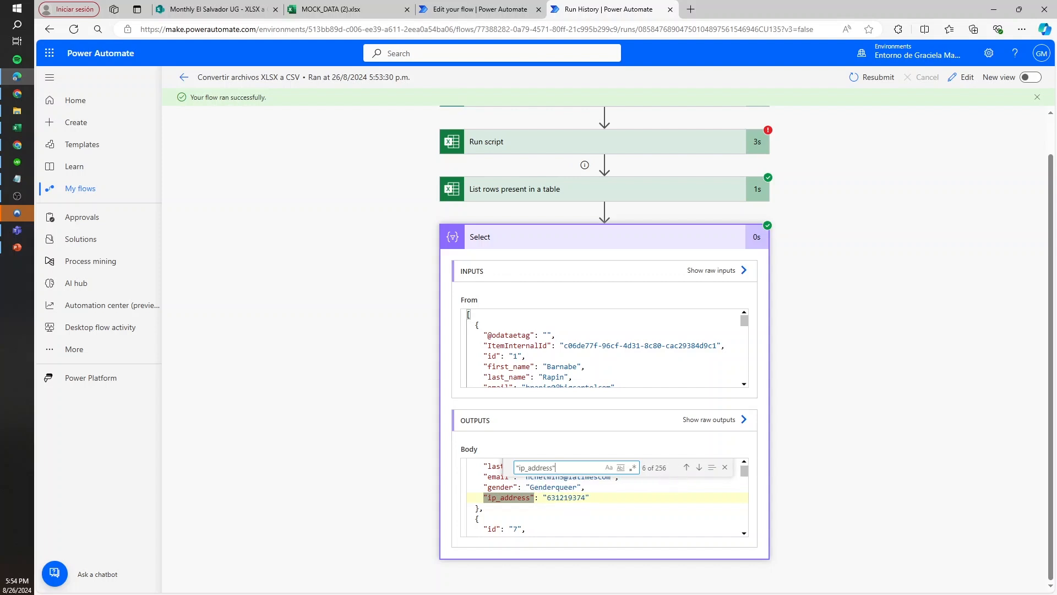
# Save the flow, resubmit the flow run from the run history, and confirm the resubmission
pyautogui.click(476, 10)
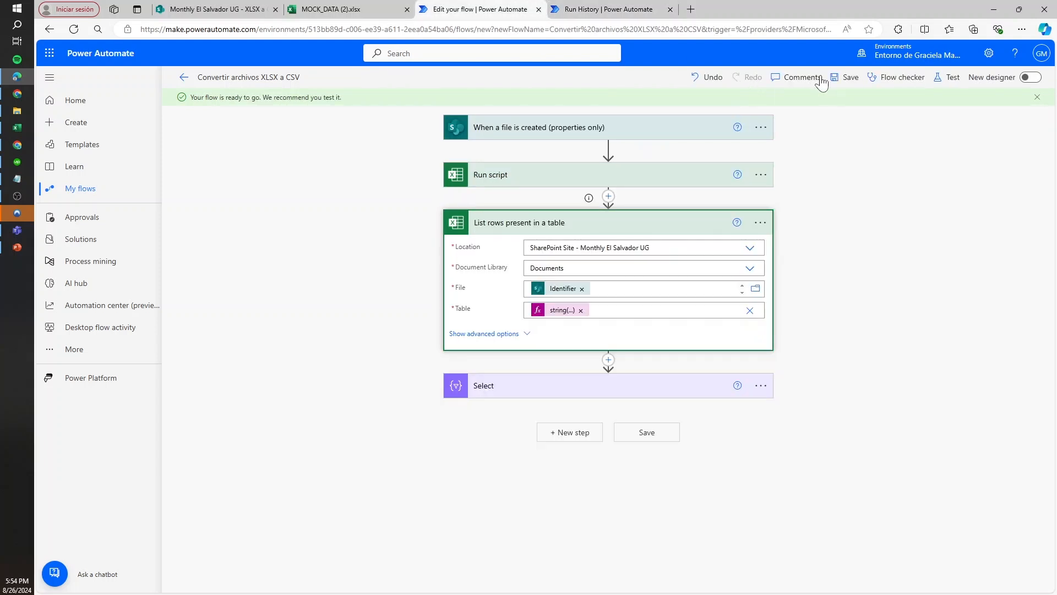
pyautogui.click(847, 77)
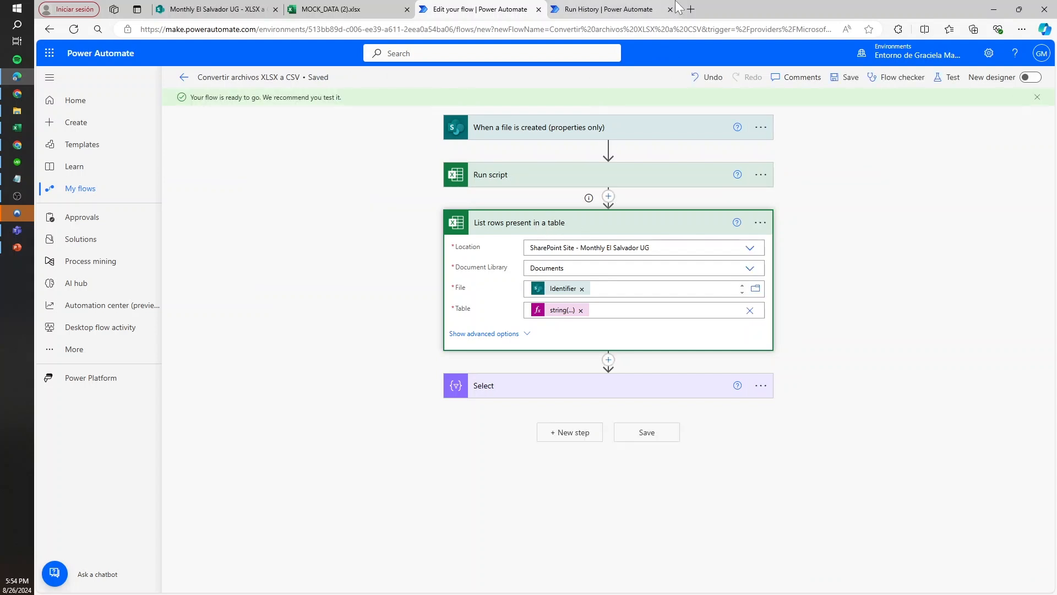
pyautogui.click(608, 10)
pyautogui.click(877, 79)
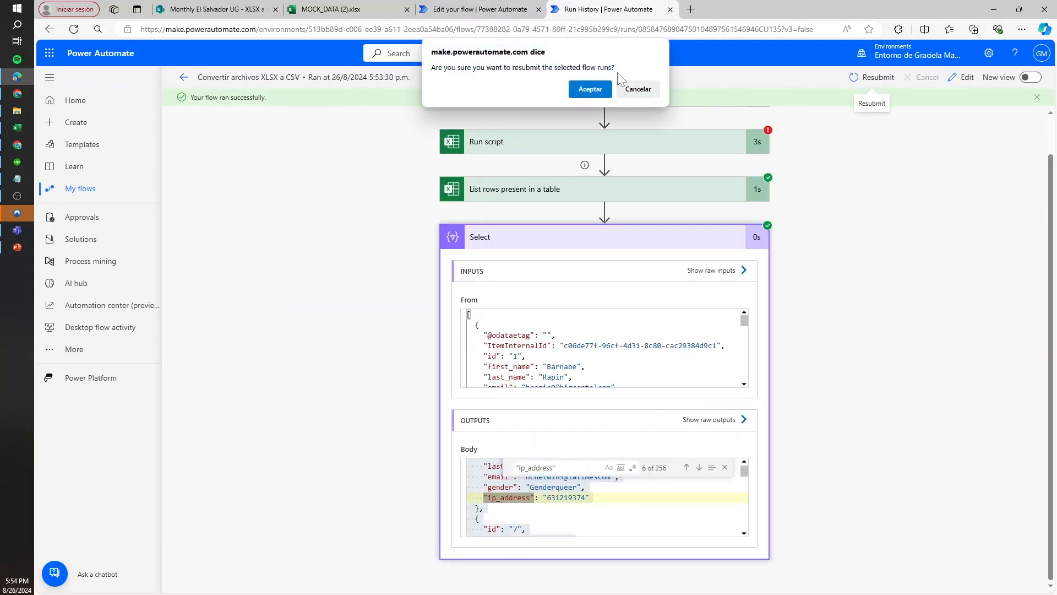
pyautogui.click(587, 87)
# Return to the flow editor, collapse the expanded actions, and start a new step after Select
pyautogui.click(457, 10)
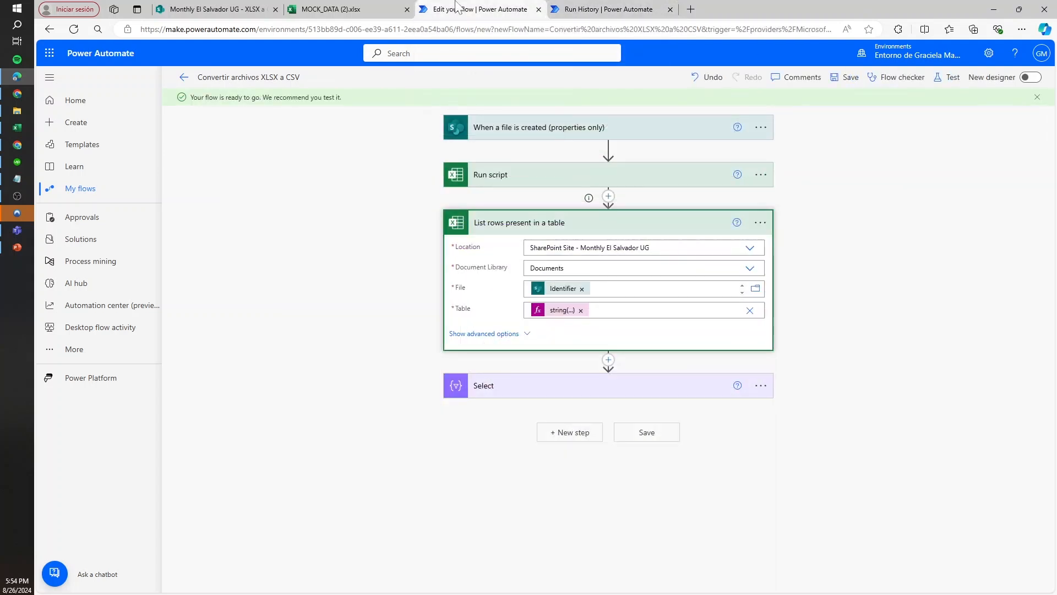
pyautogui.click(633, 386)
pyautogui.click(668, 225)
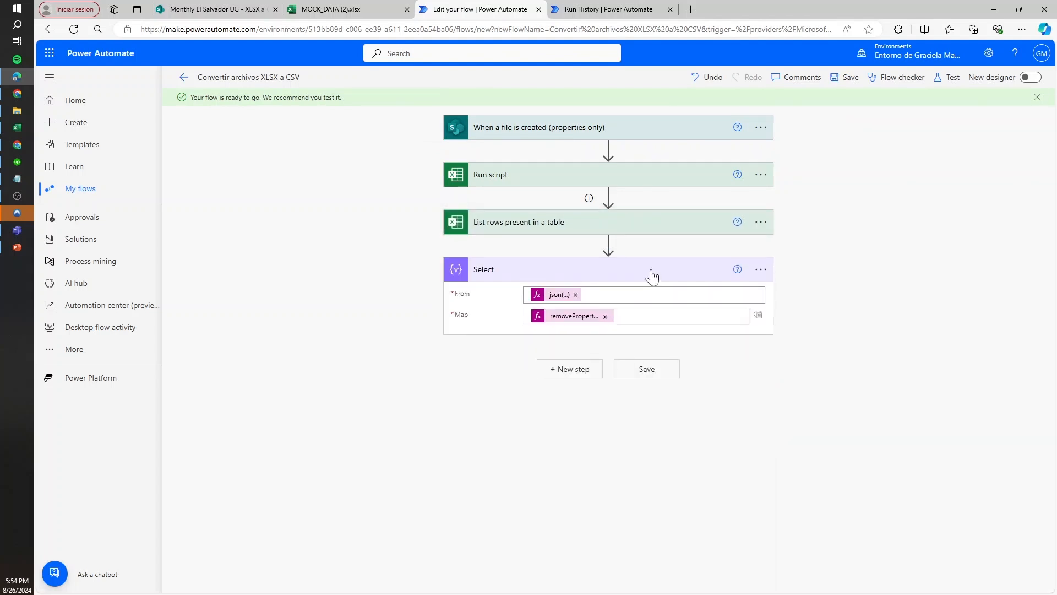
pyautogui.click(652, 275)
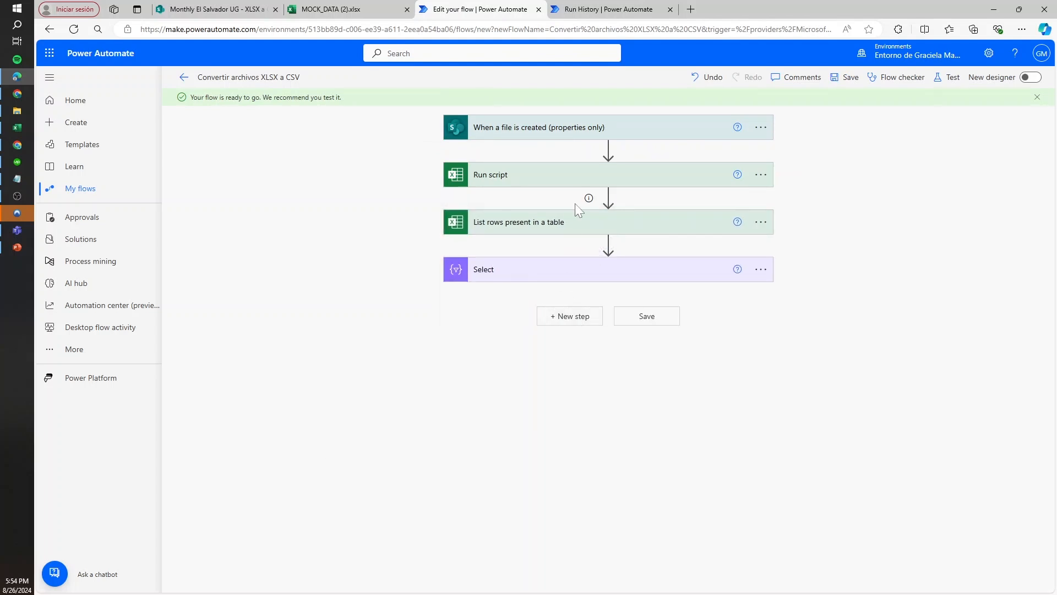
pyautogui.click(573, 329)
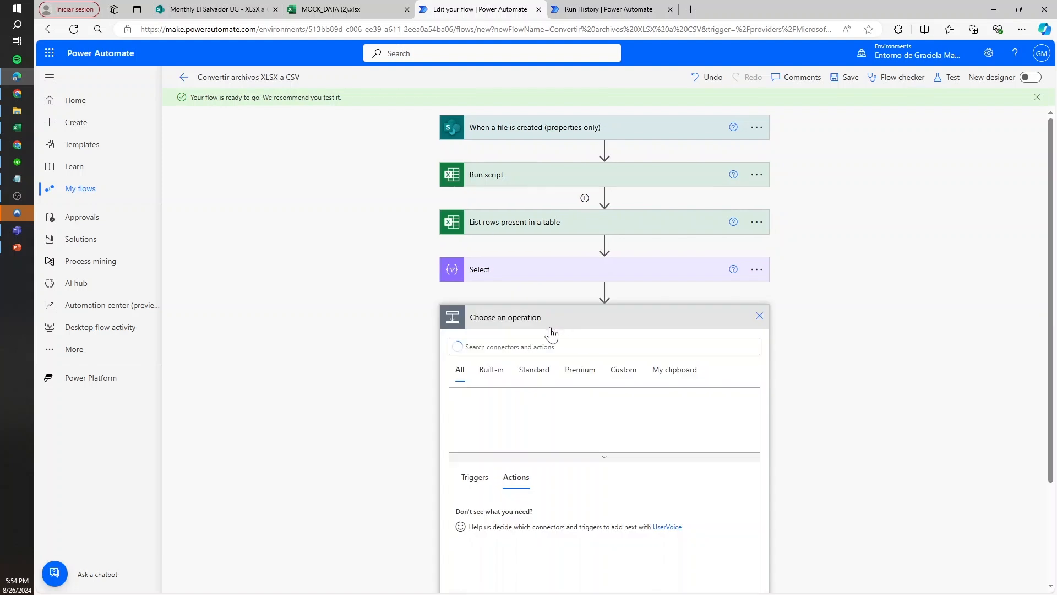
# Open the new run's List rows and Select results and search Select's output for "ip_address", stepping through the matches
pyautogui.hotkey('ctrl', 'Tab')
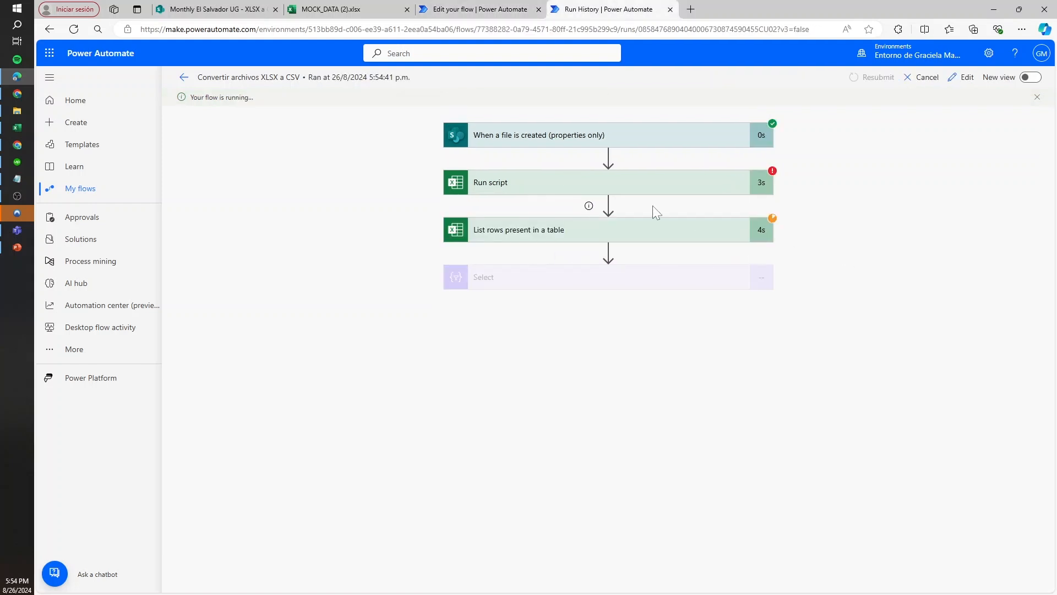
pyautogui.click(659, 228)
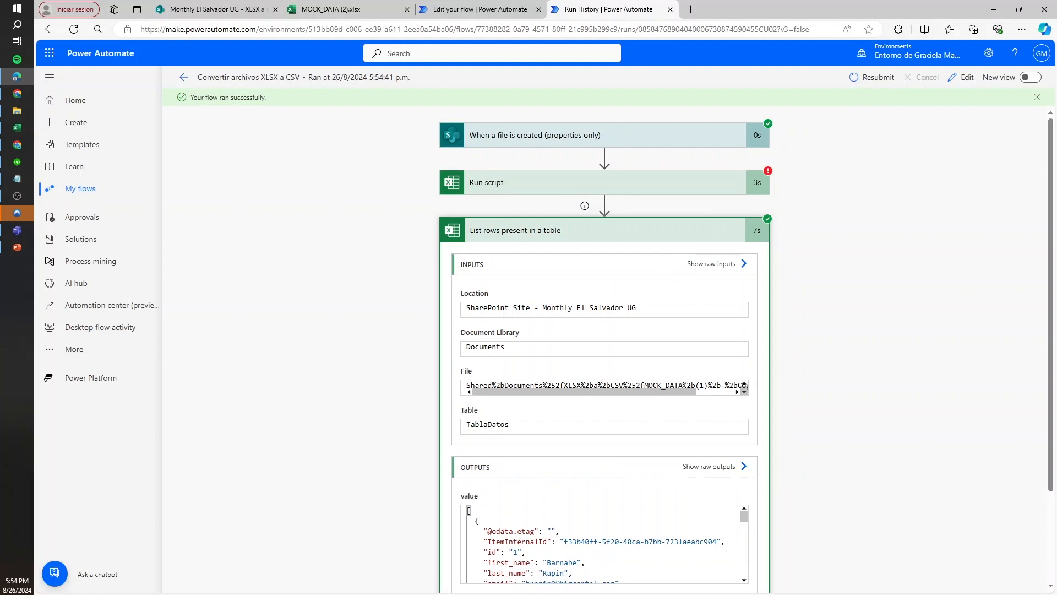
pyautogui.scroll(-3, 451, 411)
pyautogui.click(585, 551)
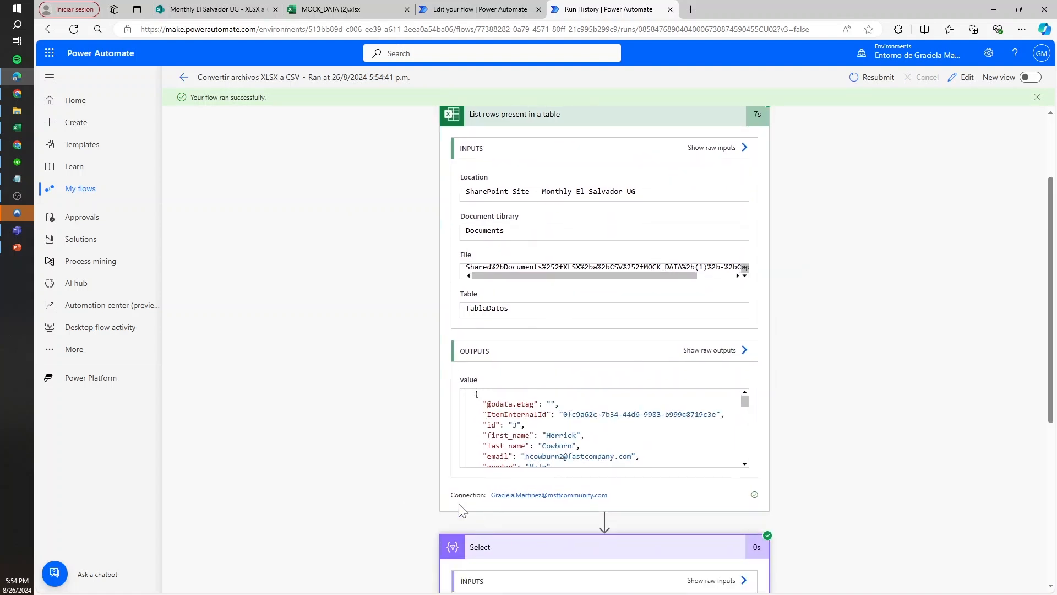
pyautogui.scroll(-5, 439, 434)
pyautogui.click(509, 494)
pyautogui.hotkey('ctrl', 'f')
pyautogui.write('"ip_address"')
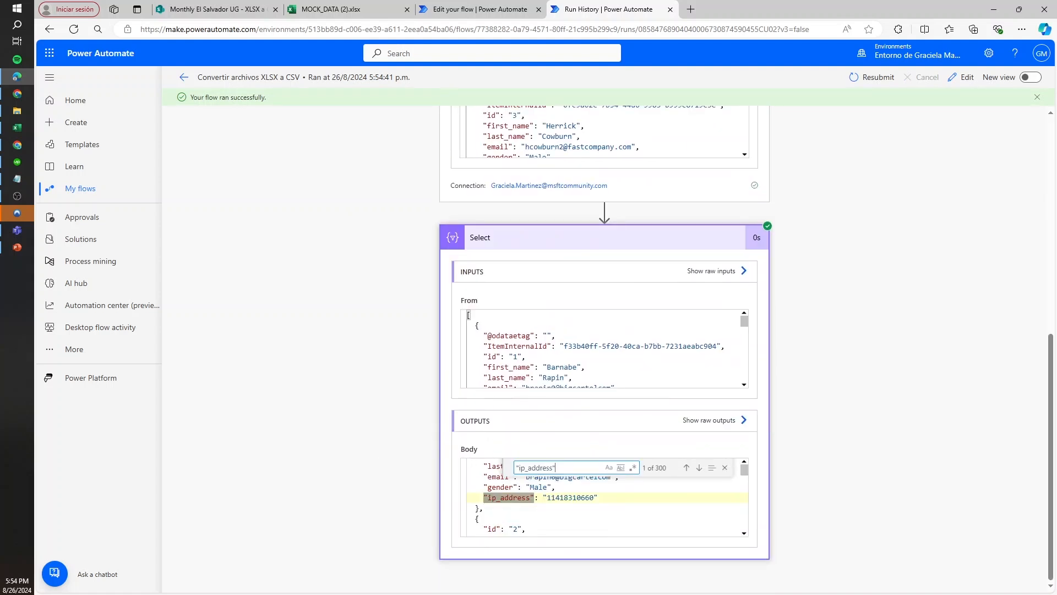
pyautogui.press('Return')
pyautogui.press('Return')
pyautogui.press('Return')
pyautogui.press('Return')
pyautogui.press('Return')
pyautogui.press('Return')
pyautogui.press('Return')
pyautogui.press('Return')
pyautogui.press('Return')
pyautogui.press('Return')
pyautogui.press('Return')
pyautogui.press('Return')
pyautogui.press('Return')
pyautogui.press('Return')
pyautogui.press('Return')
pyautogui.press('Return')
pyautogui.press('Return')
pyautogui.press('Return')
pyautogui.press('Return')
pyautogui.press('Return')
pyautogui.press('Return')
pyautogui.press('Return')
# Check the end of the data in MOCK_DATA (2).xlsx and the full File path in the run's List rows inputs
pyautogui.click(364, 9)
pyautogui.click(262, 268)
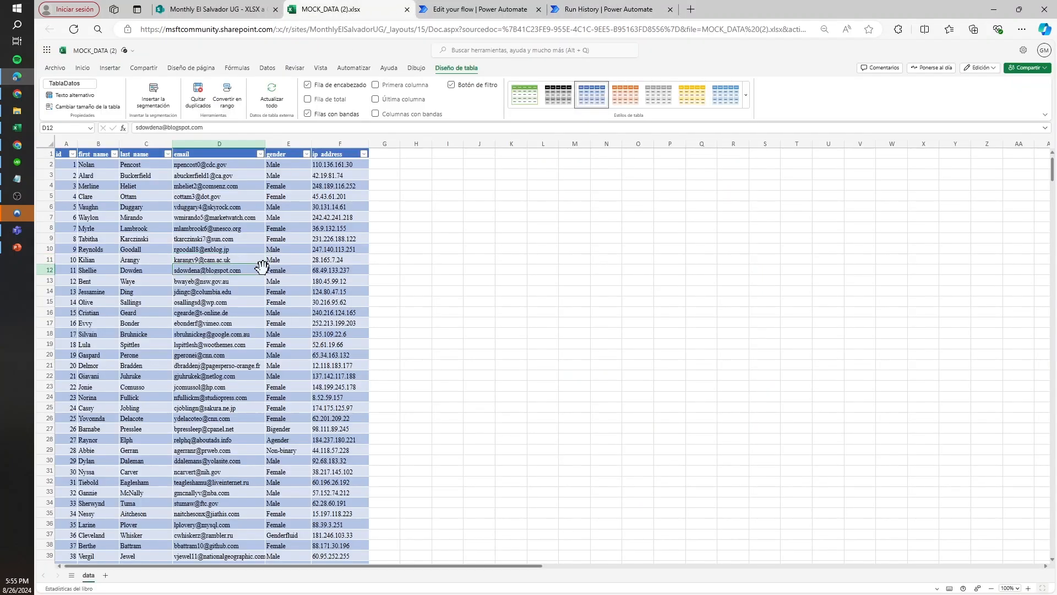
pyautogui.hotkey('ctrl', 'Down')
pyautogui.click(263, 9)
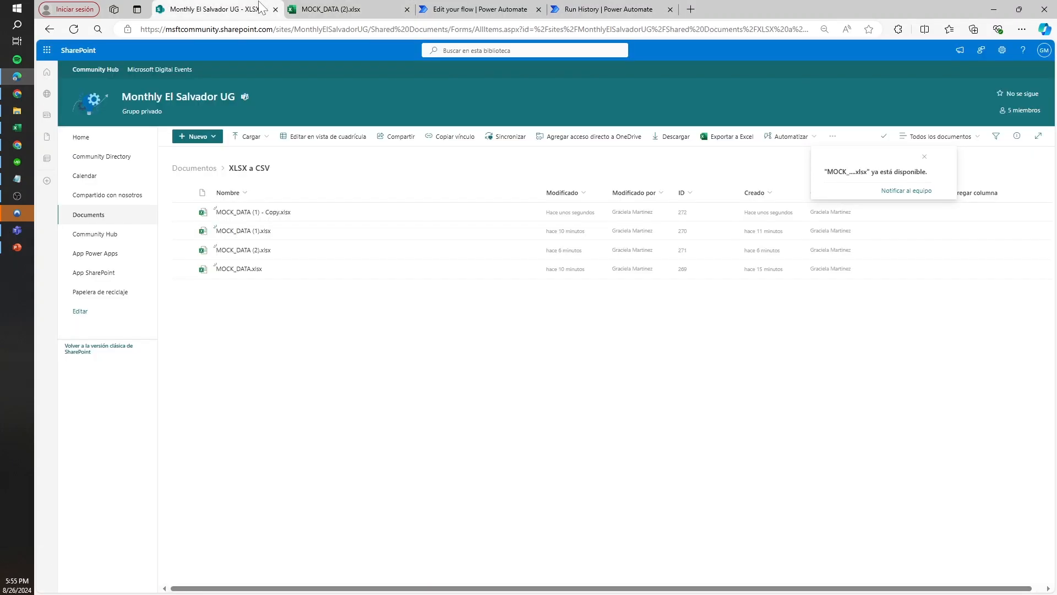
pyautogui.click(555, 10)
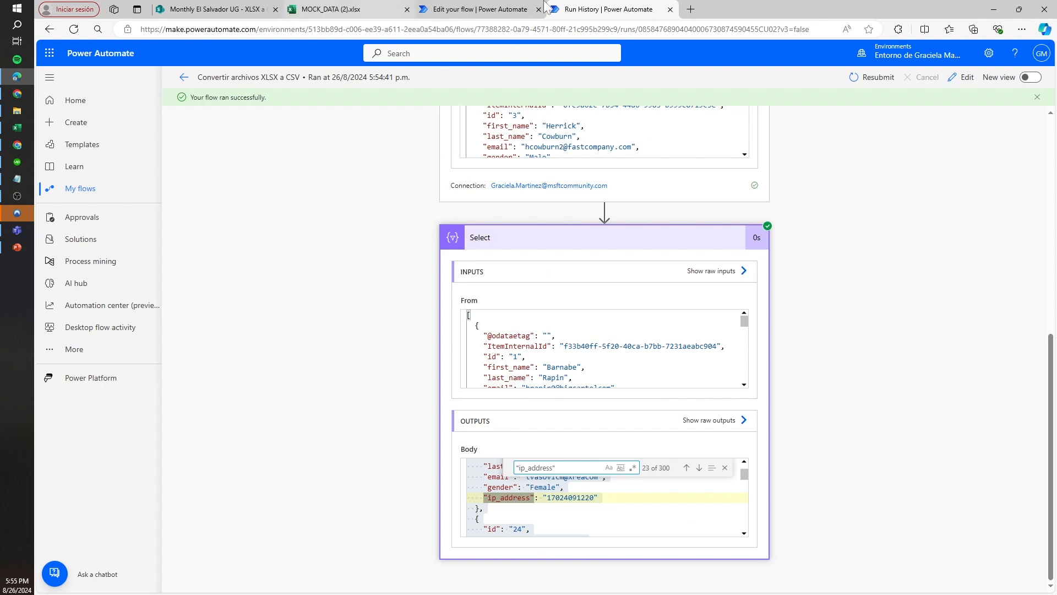
pyautogui.scroll(8, 798, 217)
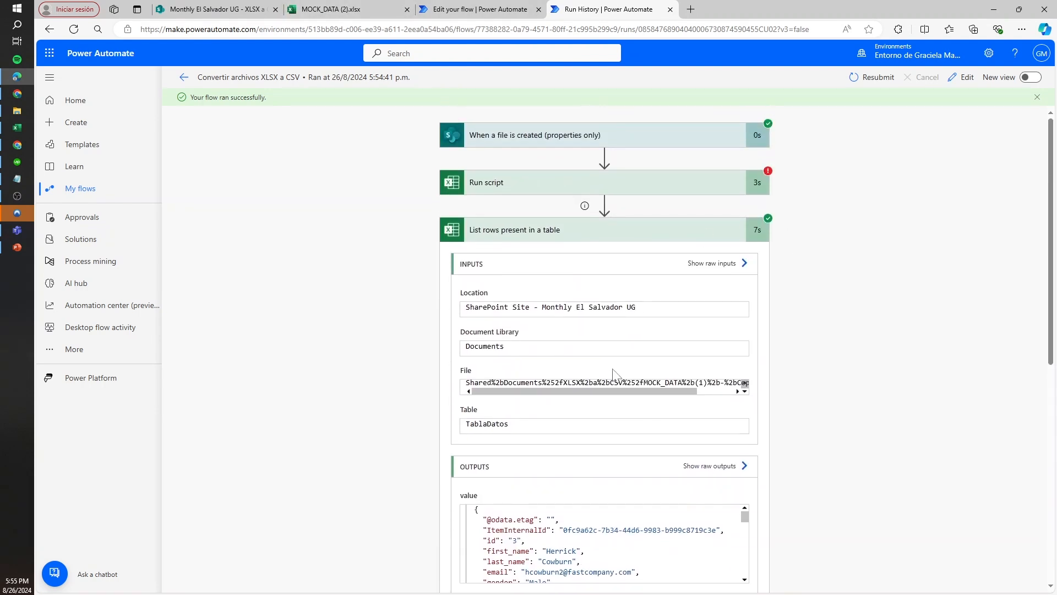
pyautogui.moveTo(650, 389); pyautogui.dragTo(699, 394)
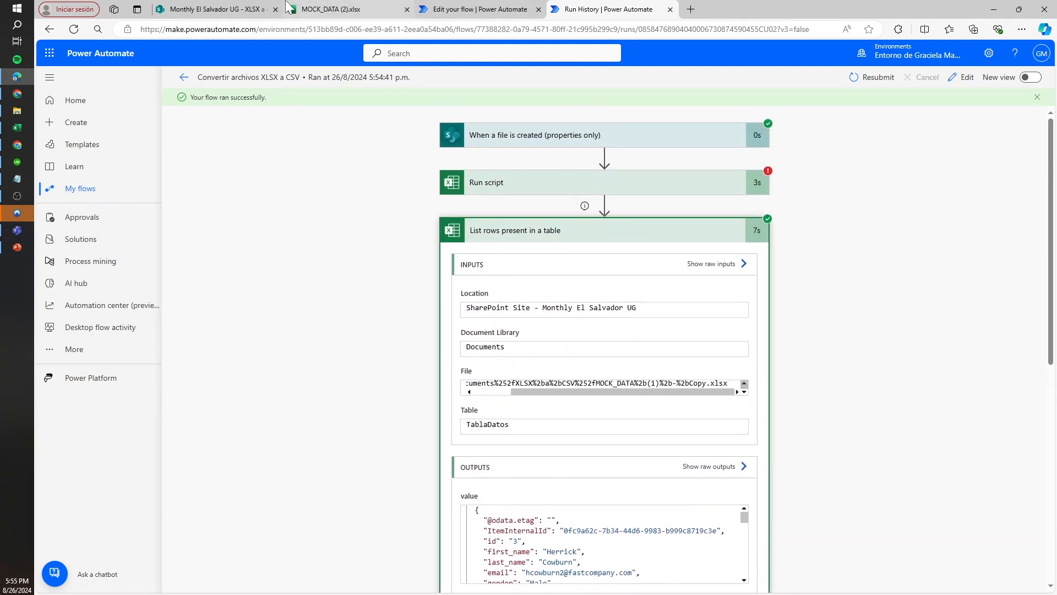
# Open MOCK_DATA (1) - Copy.xlsx from the SharePoint library and check the last row of its table
pyautogui.click(259, 9)
pyautogui.click(269, 217)
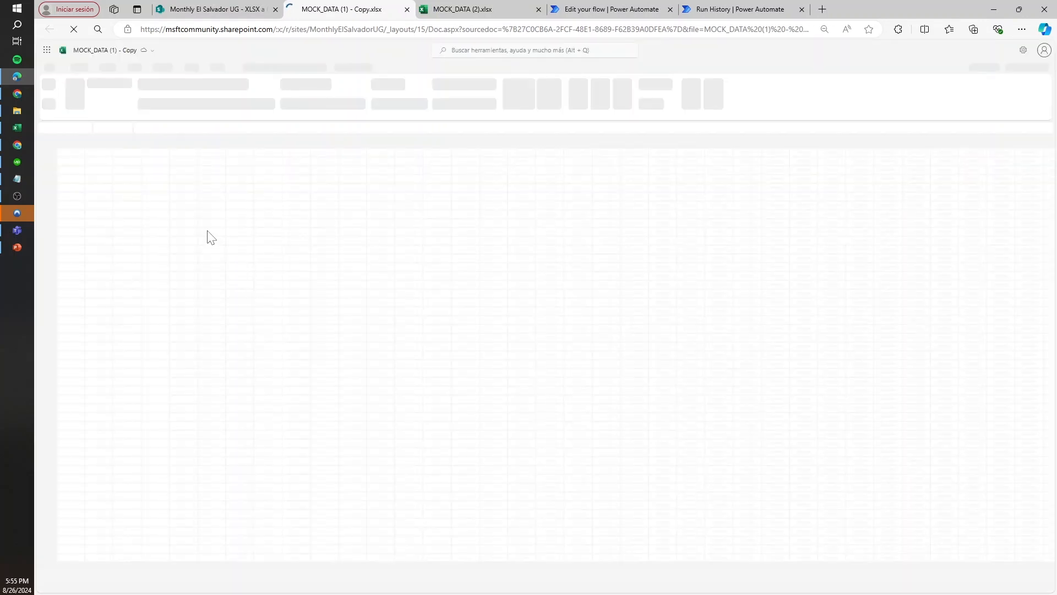
pyautogui.click(190, 229)
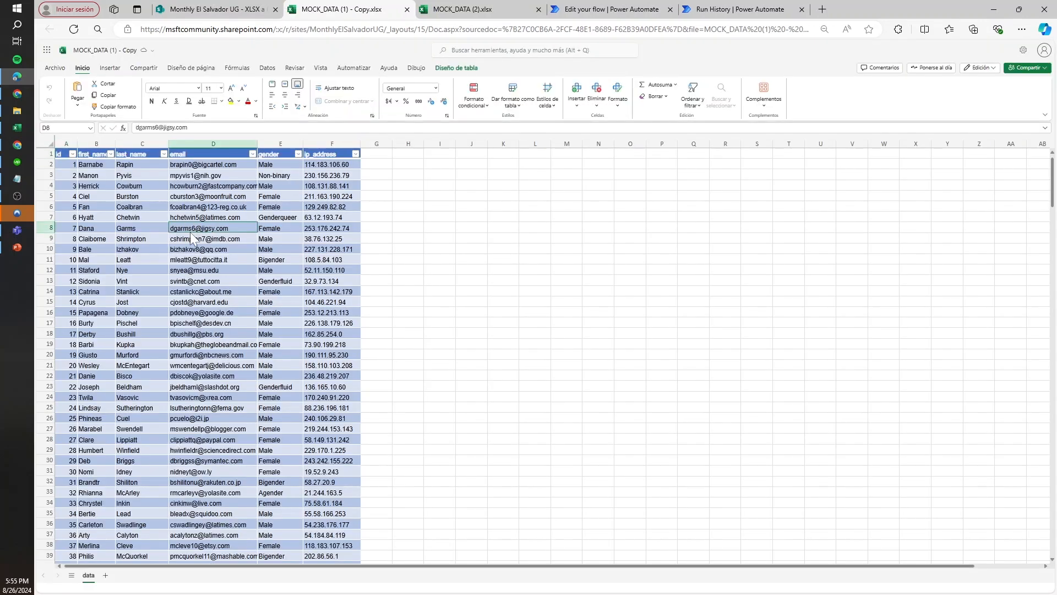
pyautogui.hotkey('ctrl', 'Down')
pyautogui.scroll(-4, 213, 341)
pyautogui.scroll(-5, 248, 417)
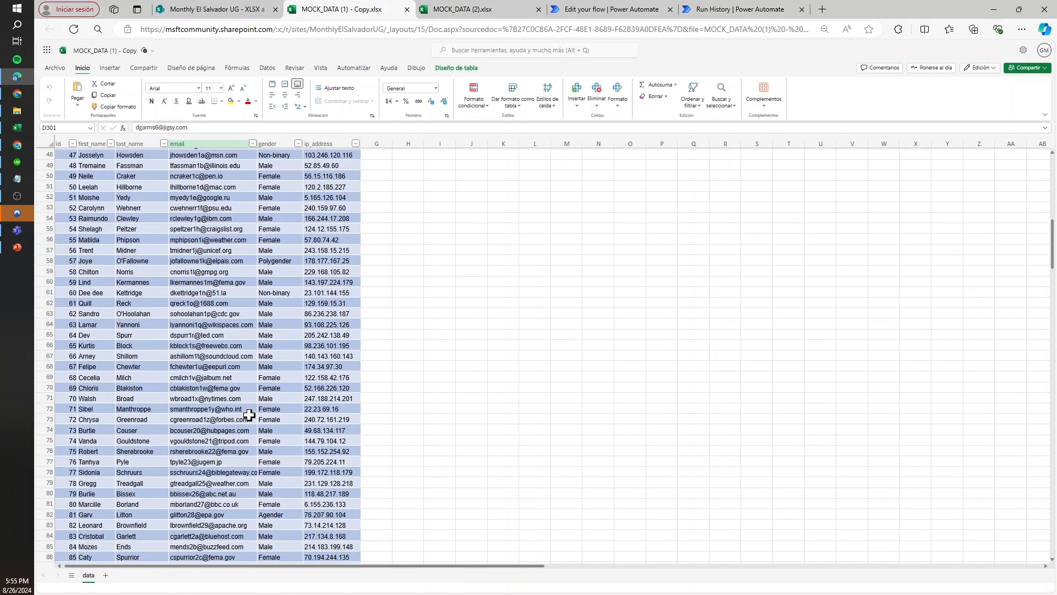
pyautogui.hotkey('ctrl', 'Down')
pyautogui.hotkey('ctrl', 'Up')
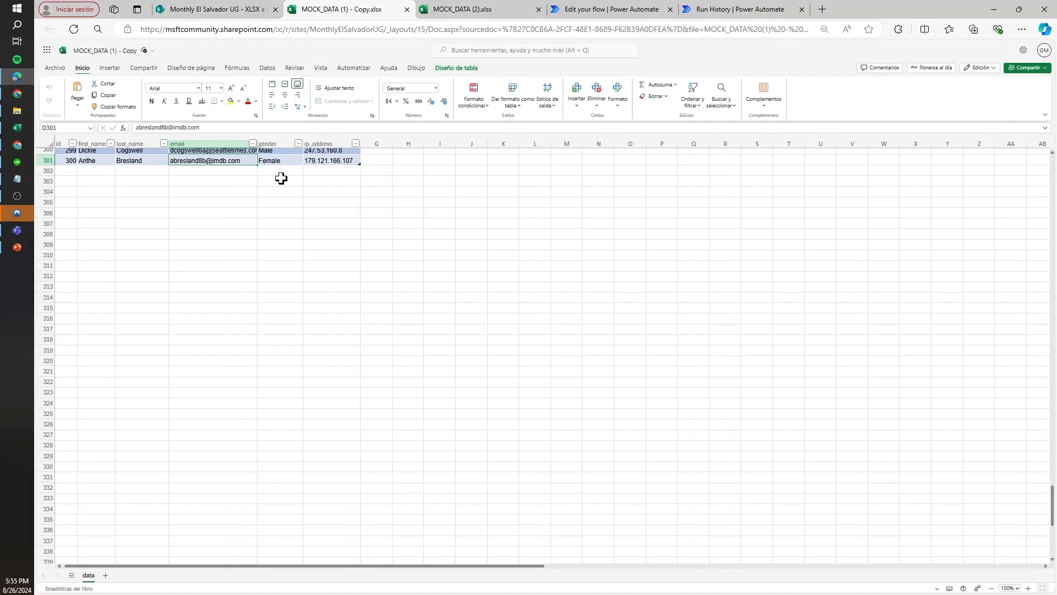
# Return to the flow editor, search the operations for csv, and add the Data Operation action Create CSV table
pyautogui.click(704, 8)
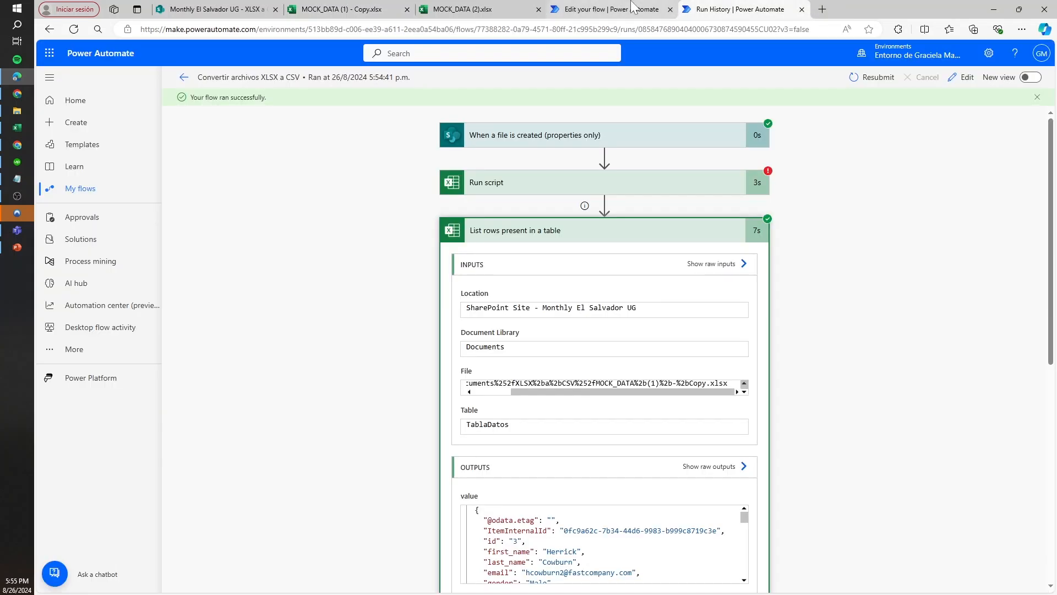
pyautogui.click(611, 9)
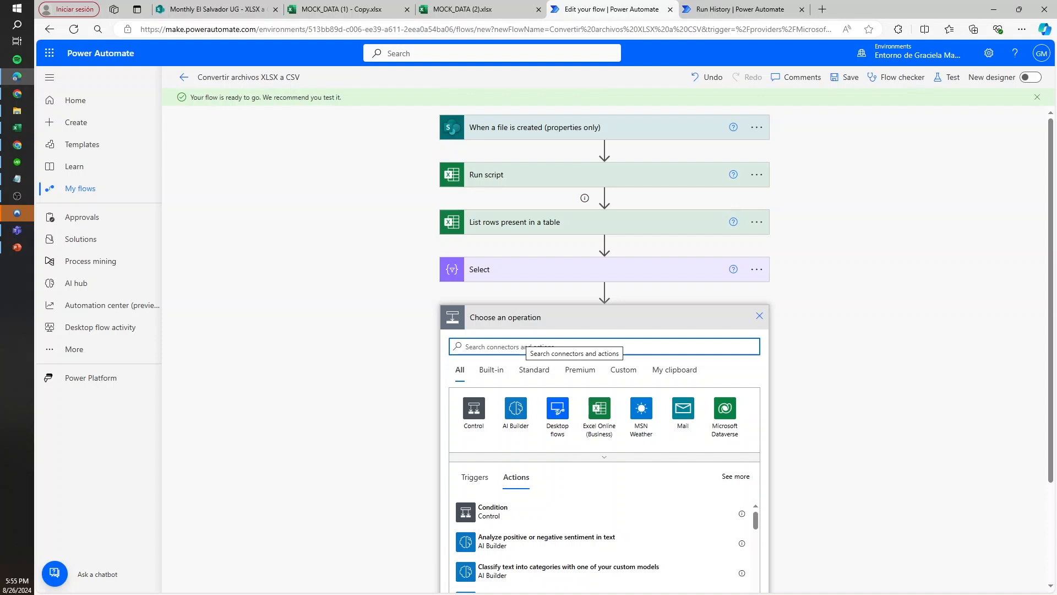
pyautogui.write('csv')
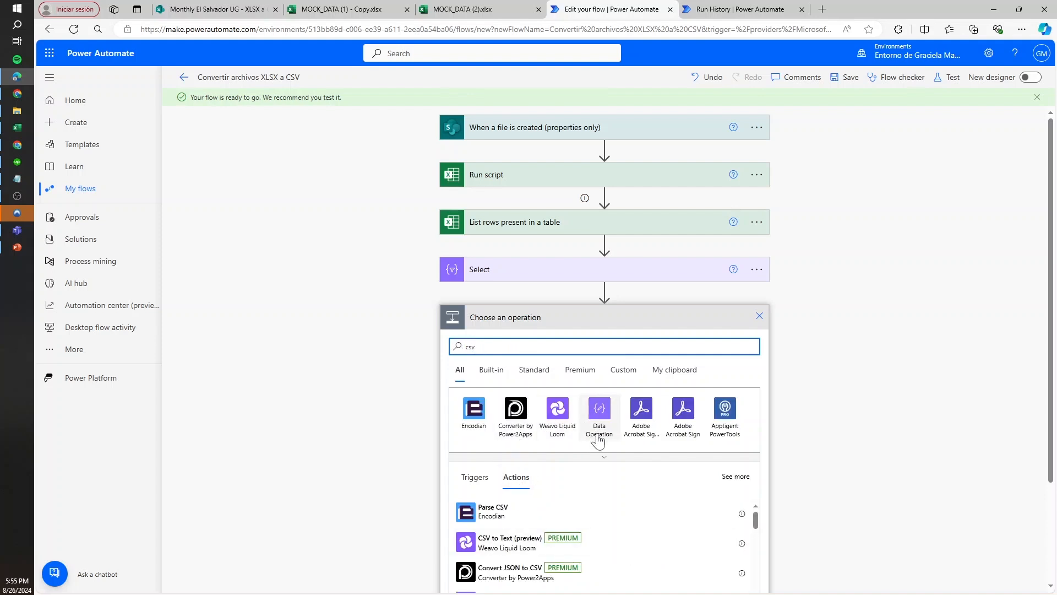
pyautogui.click(599, 411)
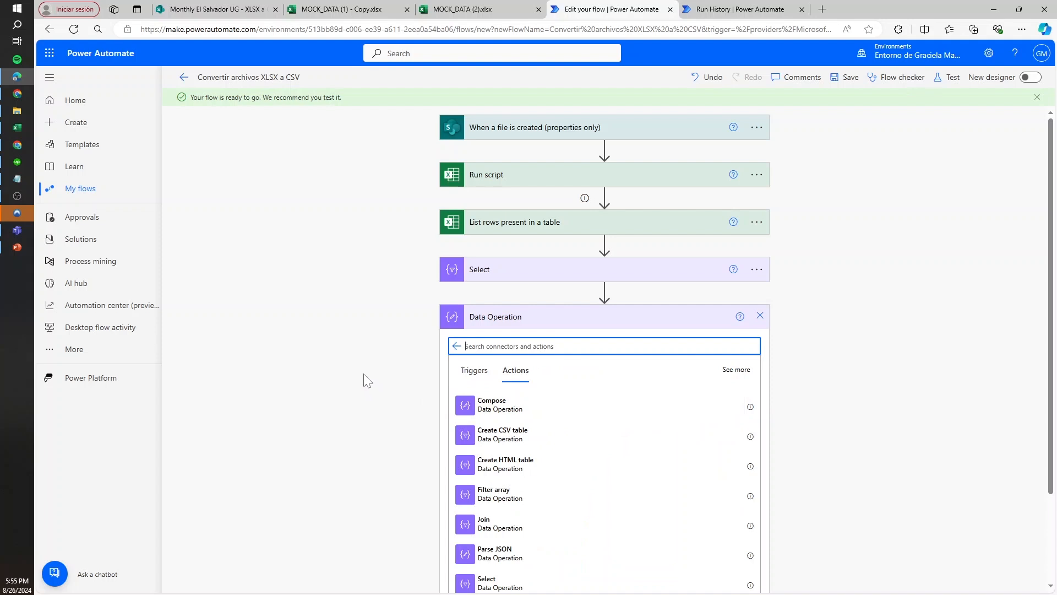
pyautogui.click(517, 438)
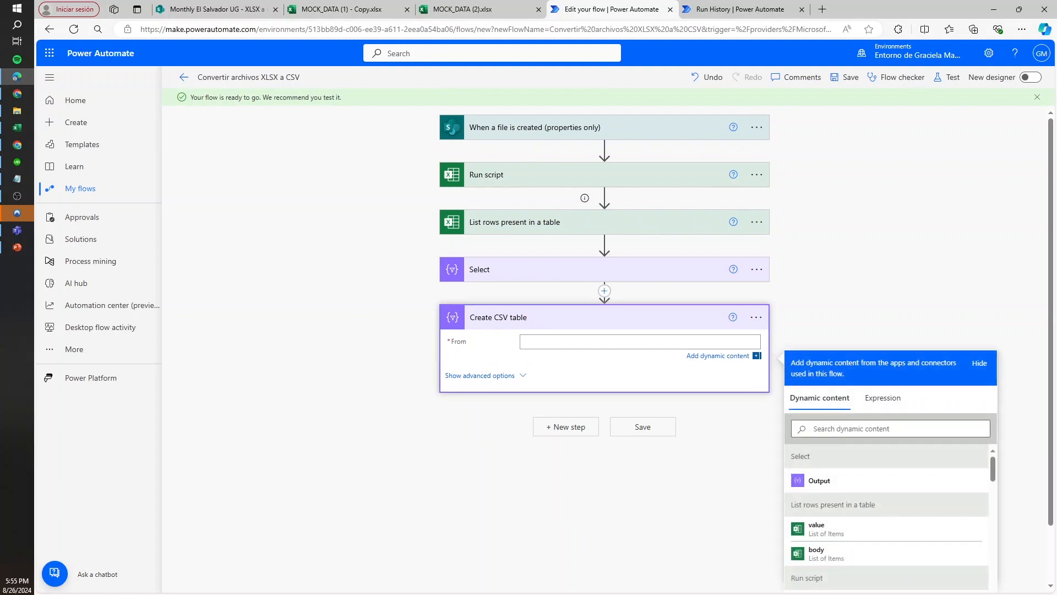
# Use Select's Output as the source for Create CSV table and check its advanced Columns options, keeping Automatic
pyautogui.click(852, 487)
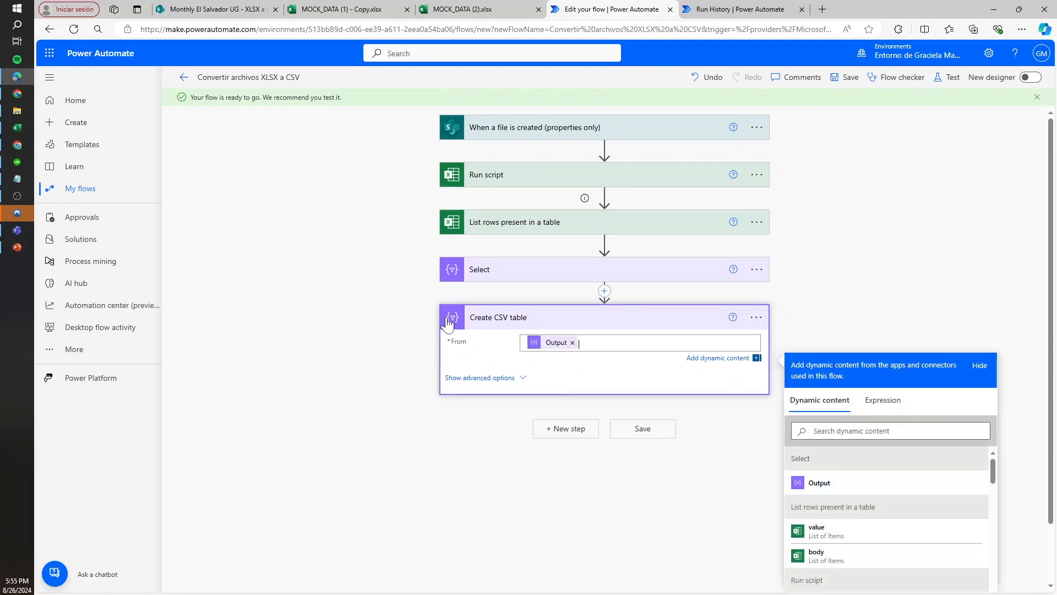
pyautogui.click(487, 379)
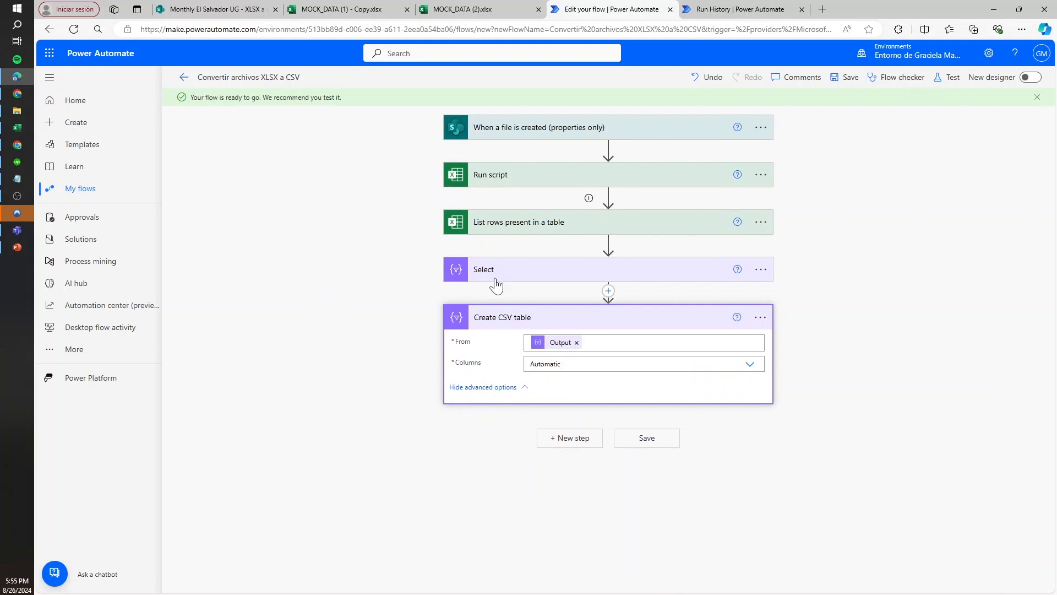
pyautogui.click(578, 364)
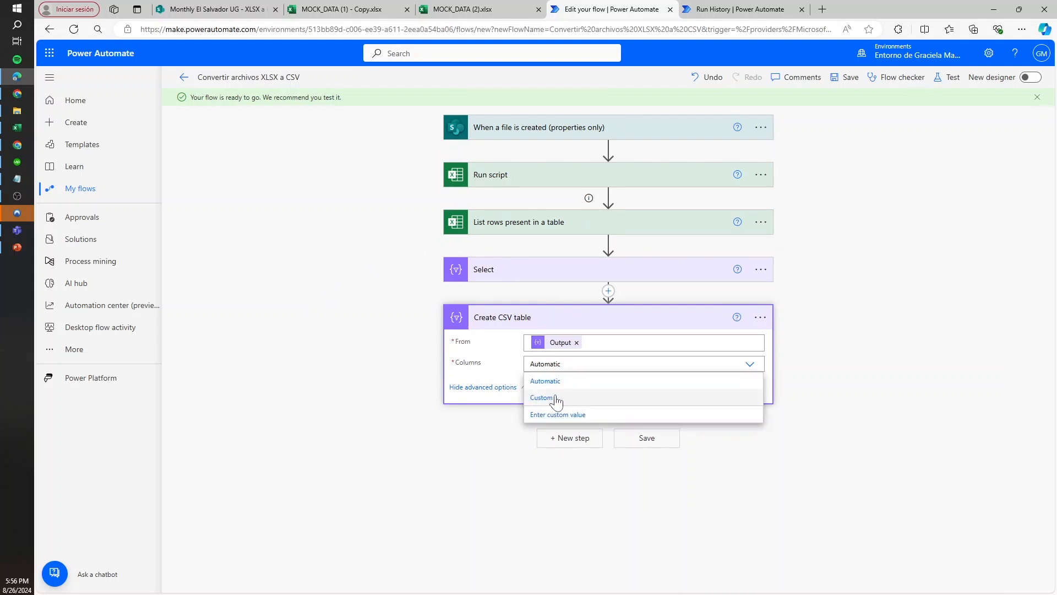
pyautogui.click(477, 370)
pyautogui.click(550, 317)
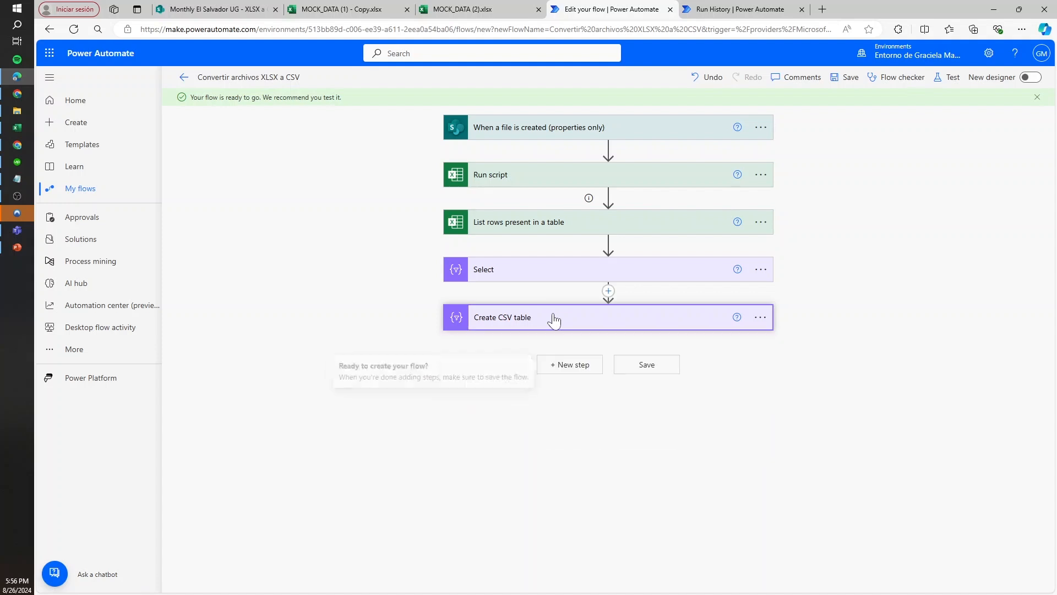
# Search the operations for "create file" and add the SharePoint Create file action after Create CSV table
pyautogui.click(570, 363)
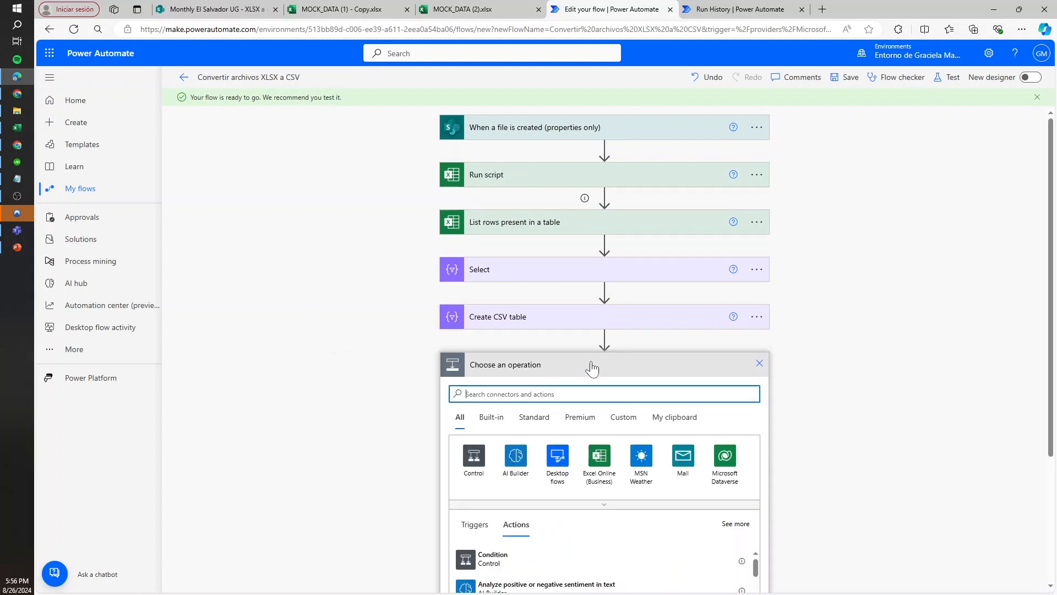
pyautogui.write('create file')
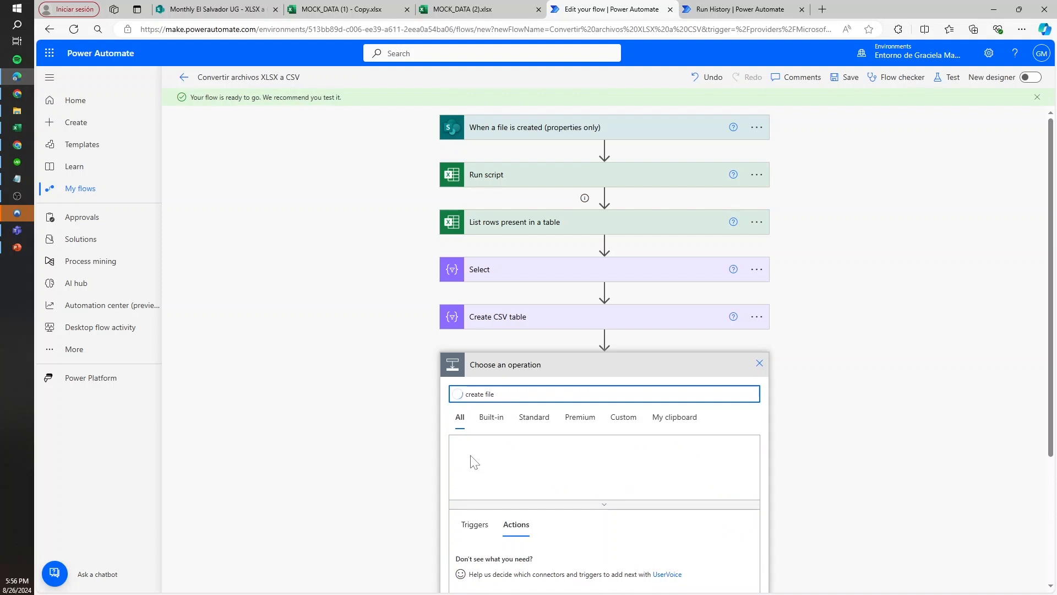
pyautogui.scroll(-1, 450, 472)
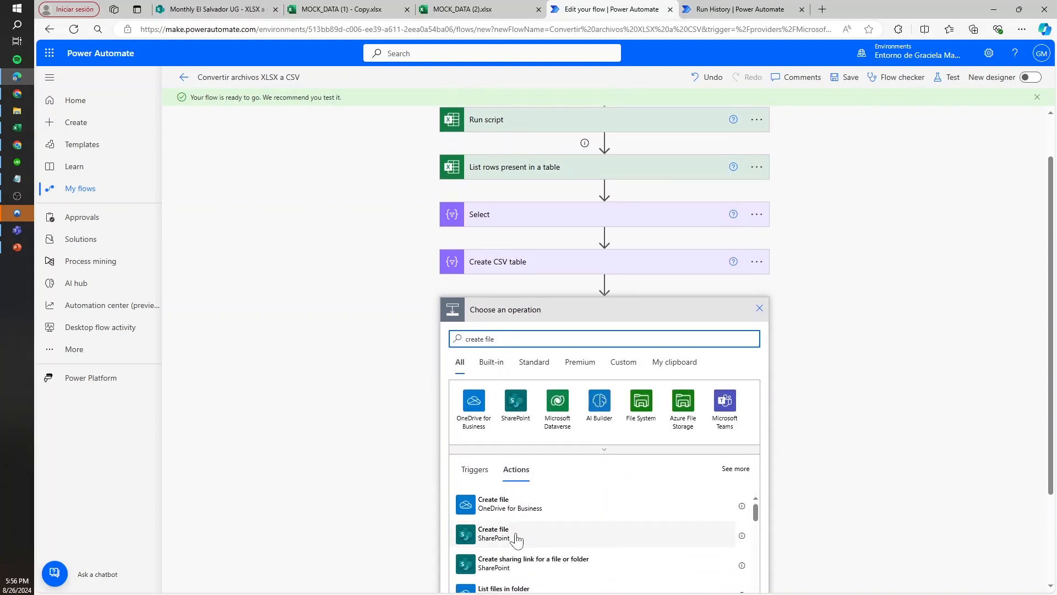
pyautogui.click(516, 537)
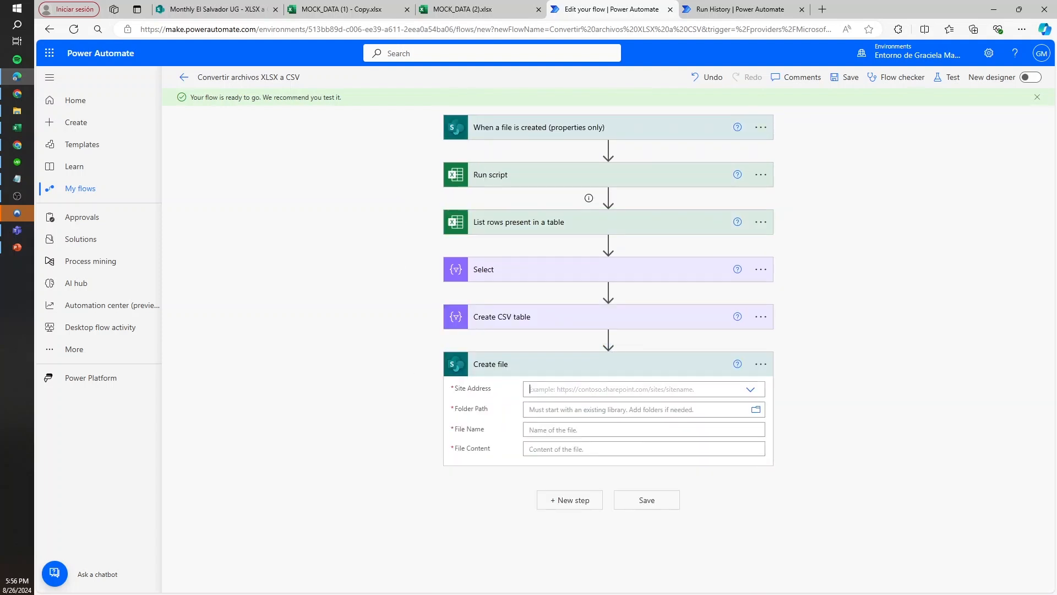
# Search the Create file site addresses for "el sal" and choose the Monthly El Salvador UG site
pyautogui.write('e')
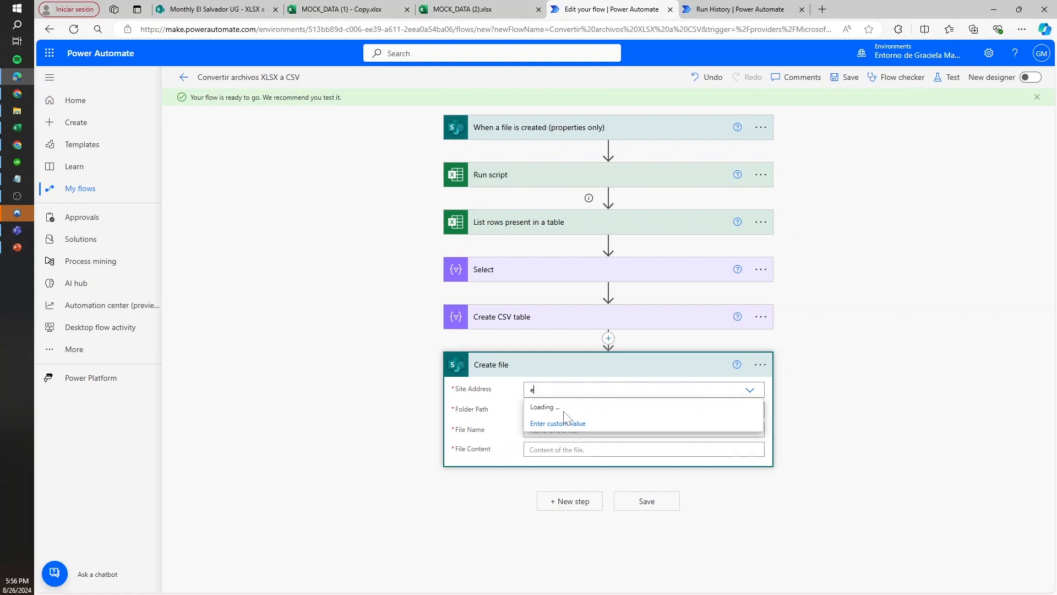
pyautogui.write('l sal')
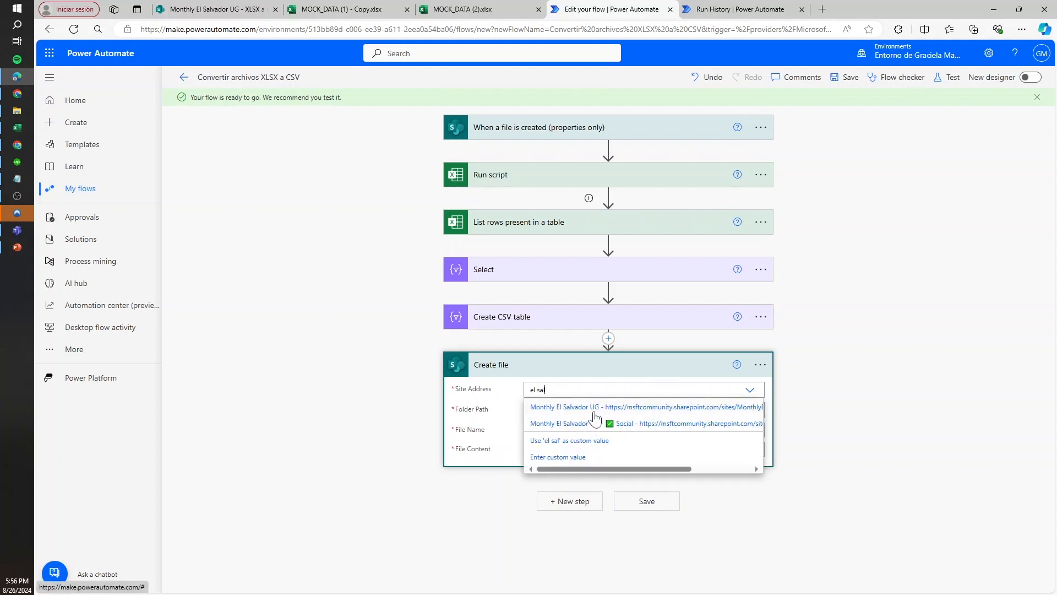
pyautogui.click(573, 413)
pyautogui.click(740, 422)
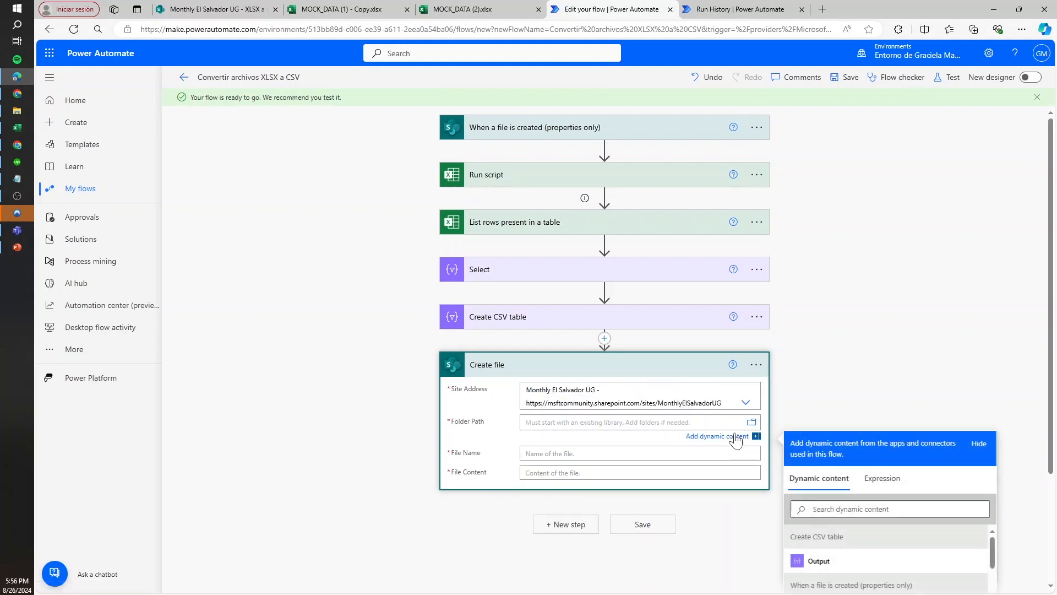
pyautogui.click(753, 423)
pyautogui.click(917, 277)
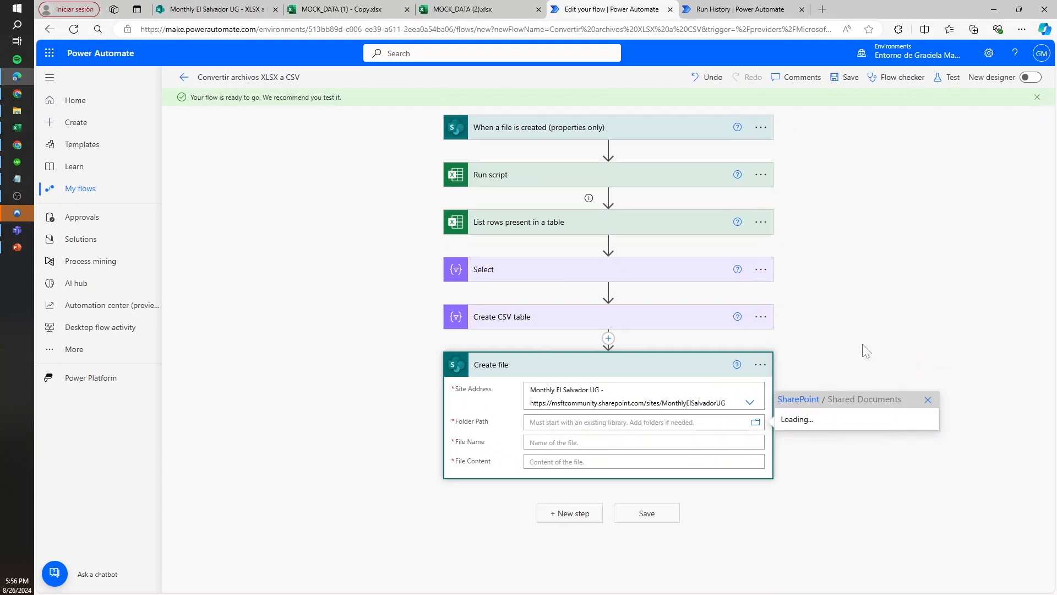
pyautogui.scroll(-5, 887, 357)
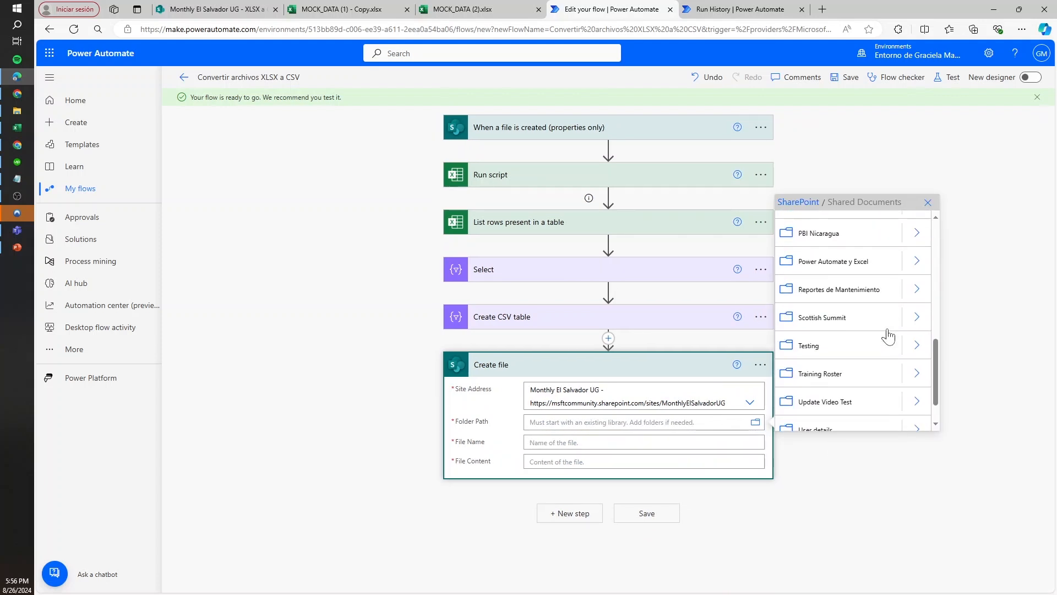
pyautogui.click(917, 416)
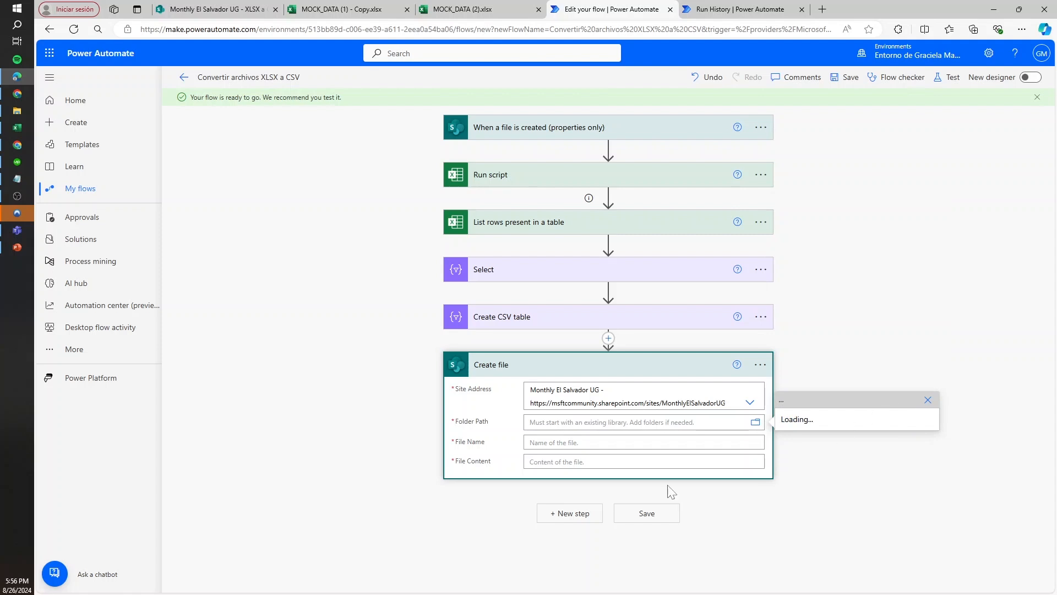
pyautogui.click(622, 443)
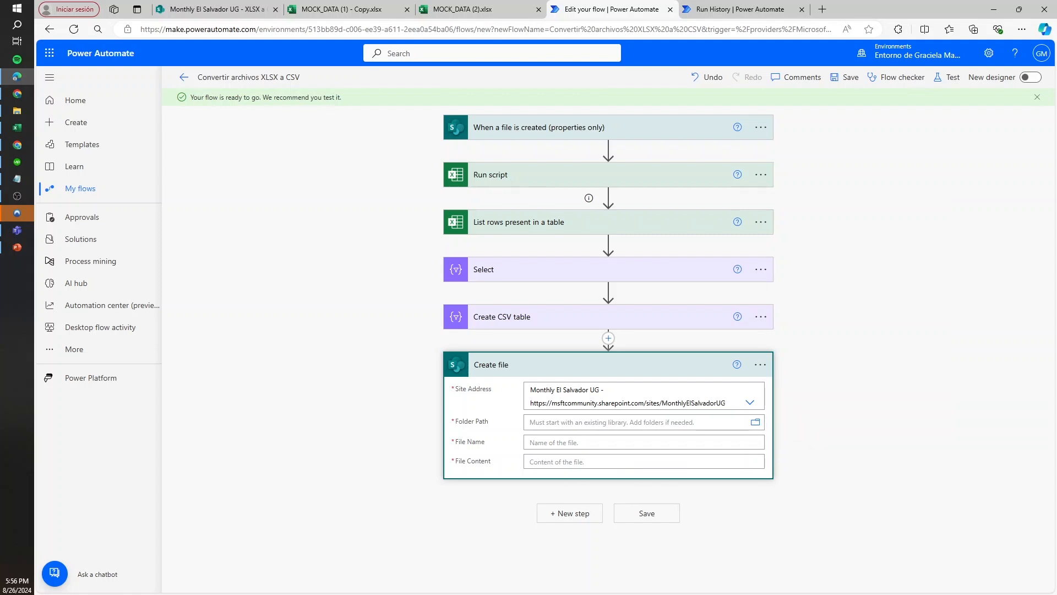
# Set the Create file Folder Path to the XLSX a CSV folder inside Shared Documents
pyautogui.click(756, 423)
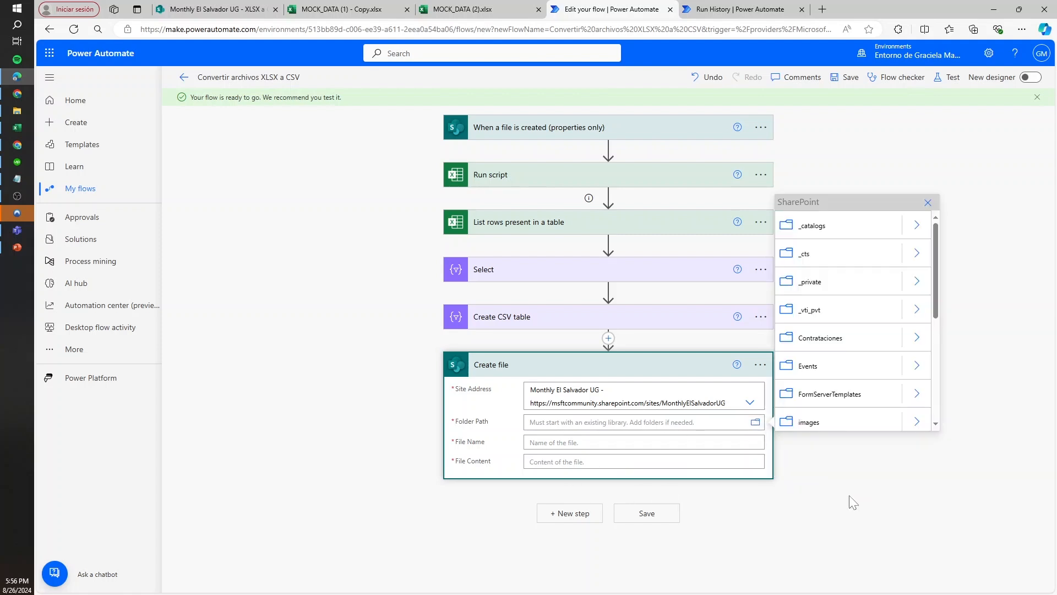
pyautogui.scroll(-3, 908, 406)
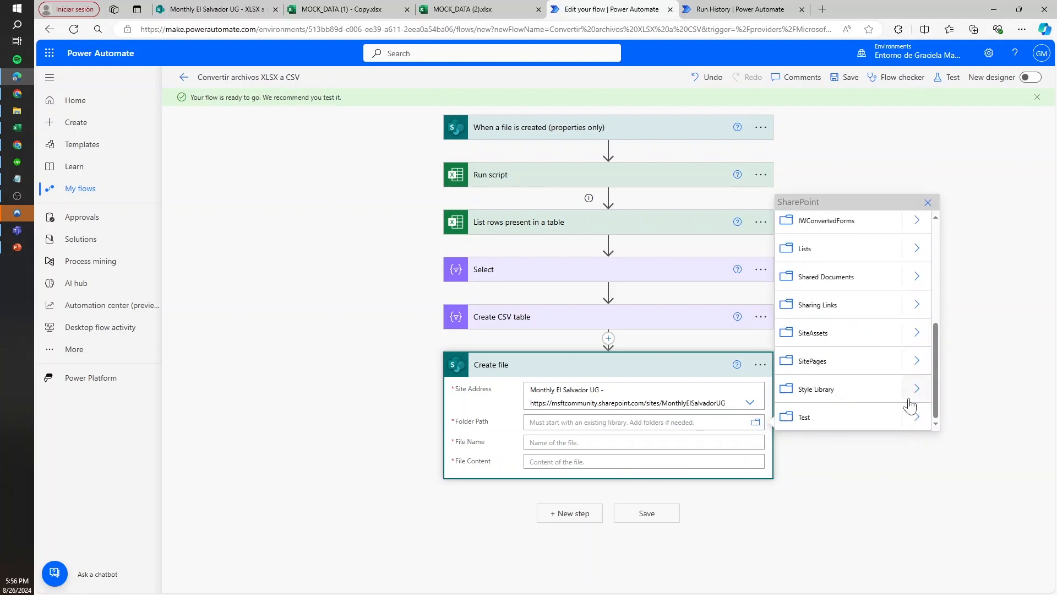
pyautogui.click(917, 279)
pyautogui.scroll(-5, 870, 391)
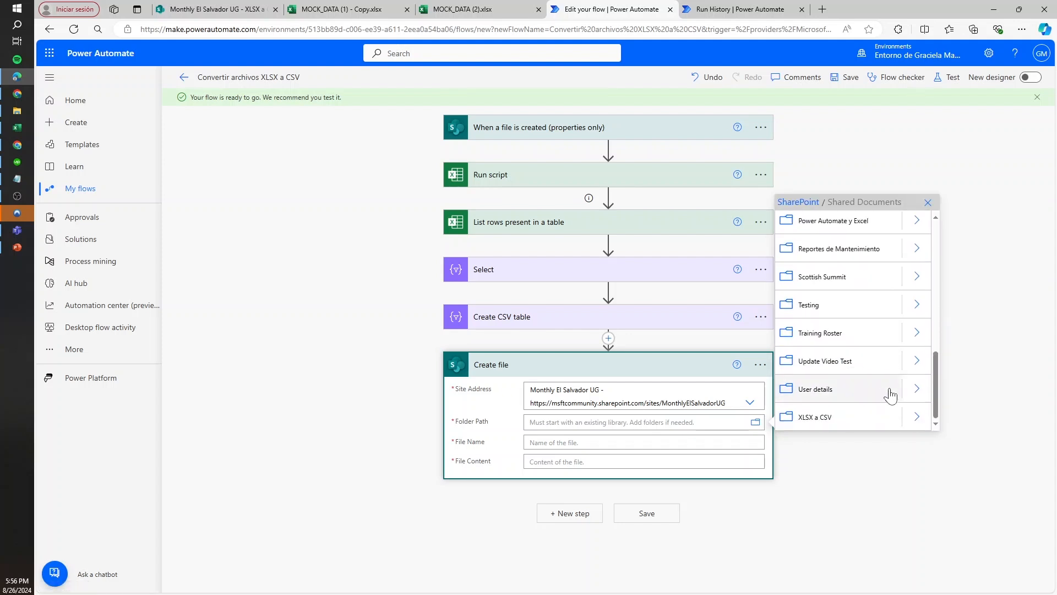
pyautogui.click(868, 421)
# Build the Create file File Name from the trigger's Name dynamic content followed by .csv
pyautogui.click(643, 442)
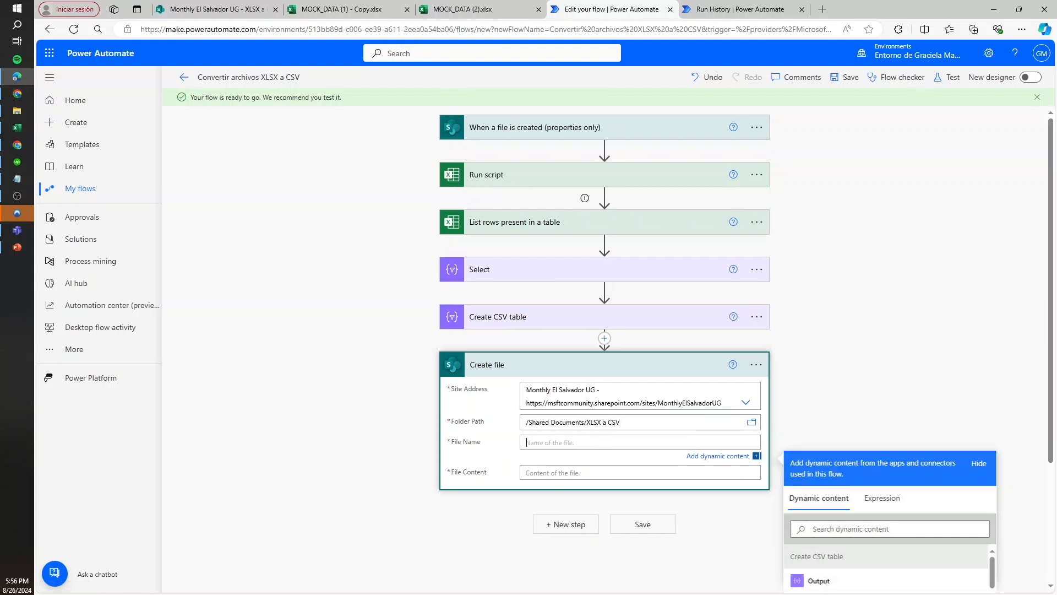
pyautogui.scroll(-2, 606, 386)
pyautogui.scroll(-1, 605, 385)
pyautogui.click(890, 363)
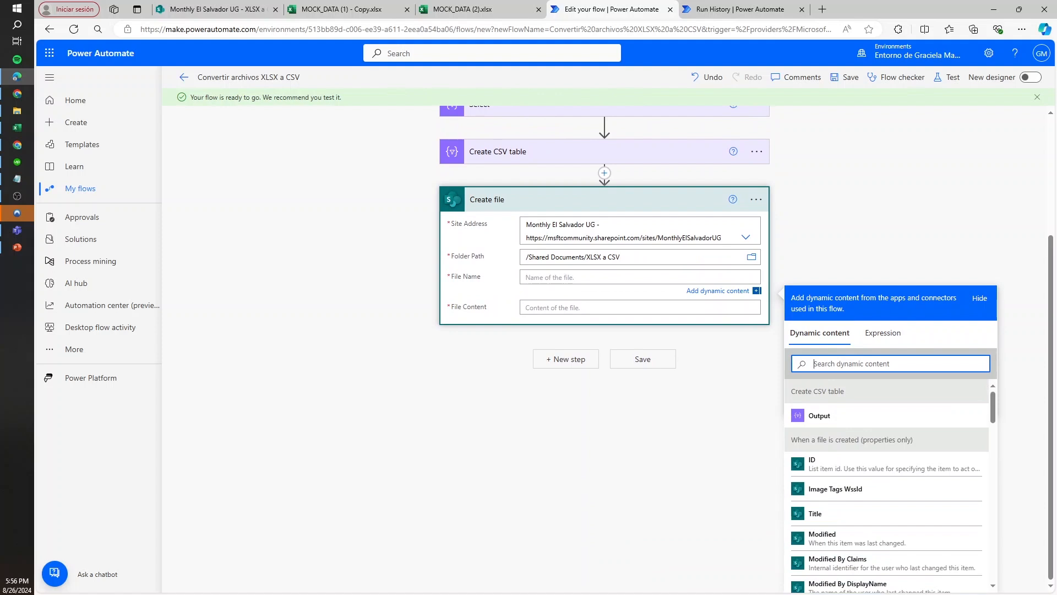
pyautogui.write('nam')
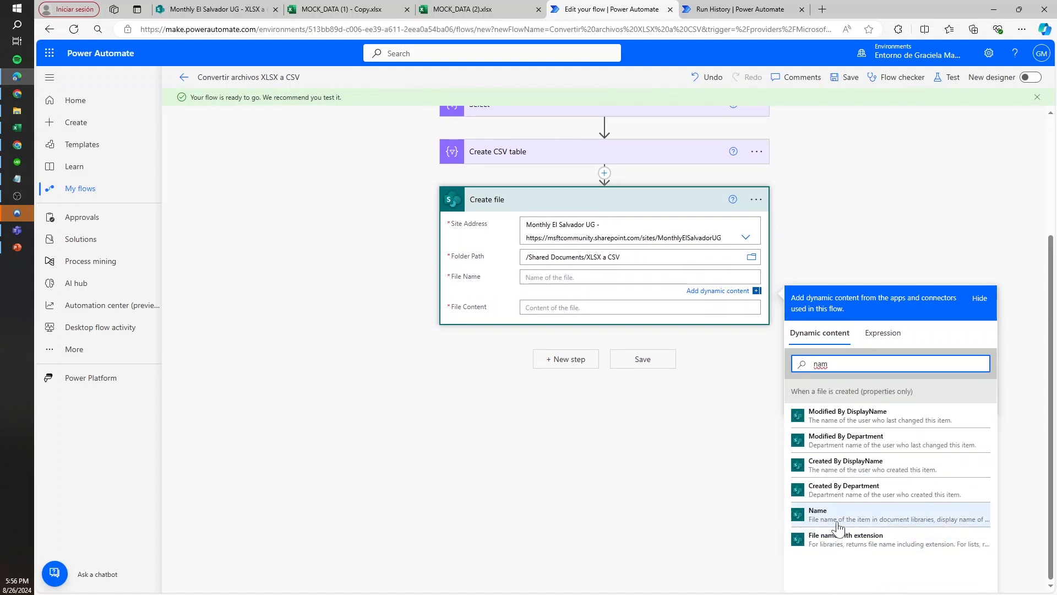
pyautogui.click(837, 522)
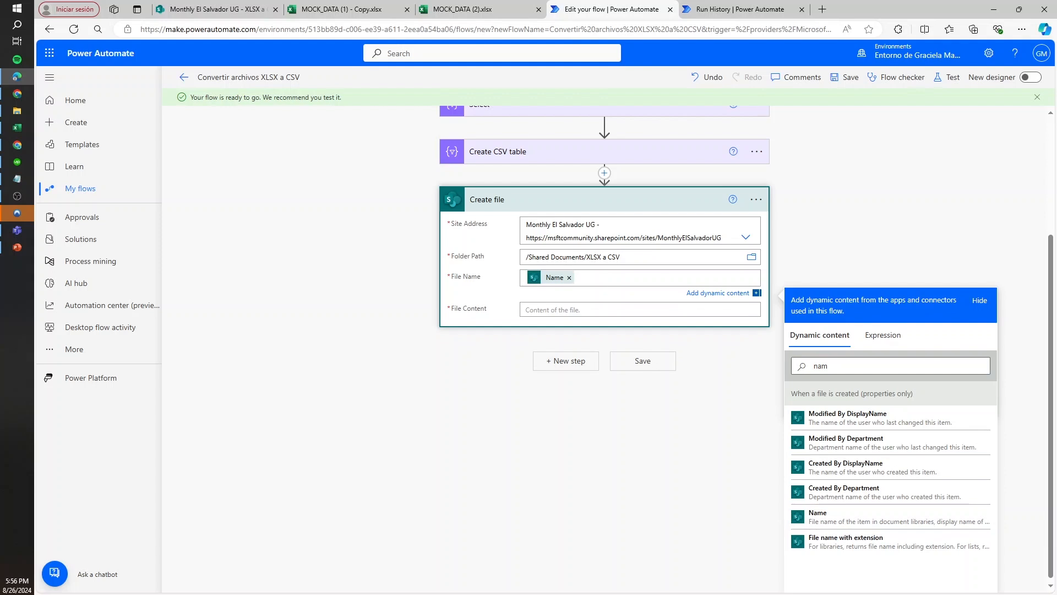
pyautogui.write('.csv')
# Set the Create file File Content to the Output of Create CSV table and save the flow
pyautogui.click(527, 310)
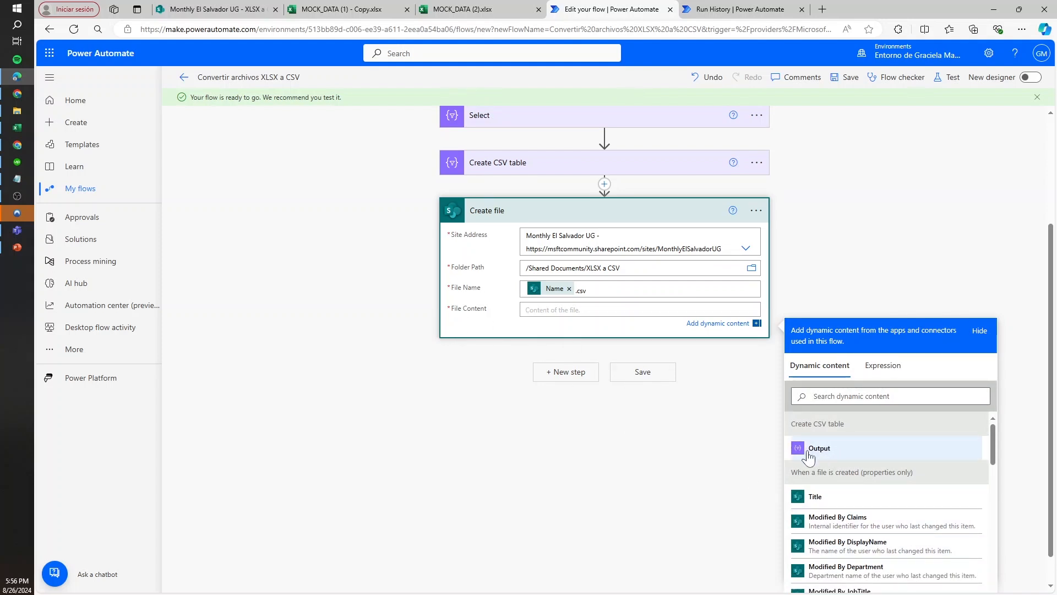
pyautogui.moveTo(795, 423); pyautogui.dragTo(848, 427)
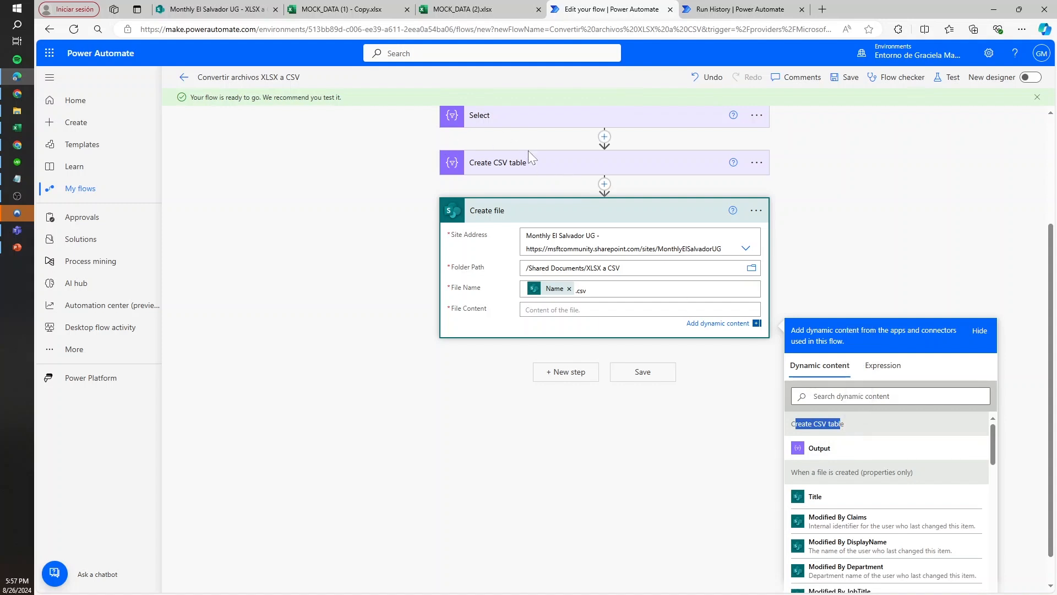
pyautogui.click(833, 452)
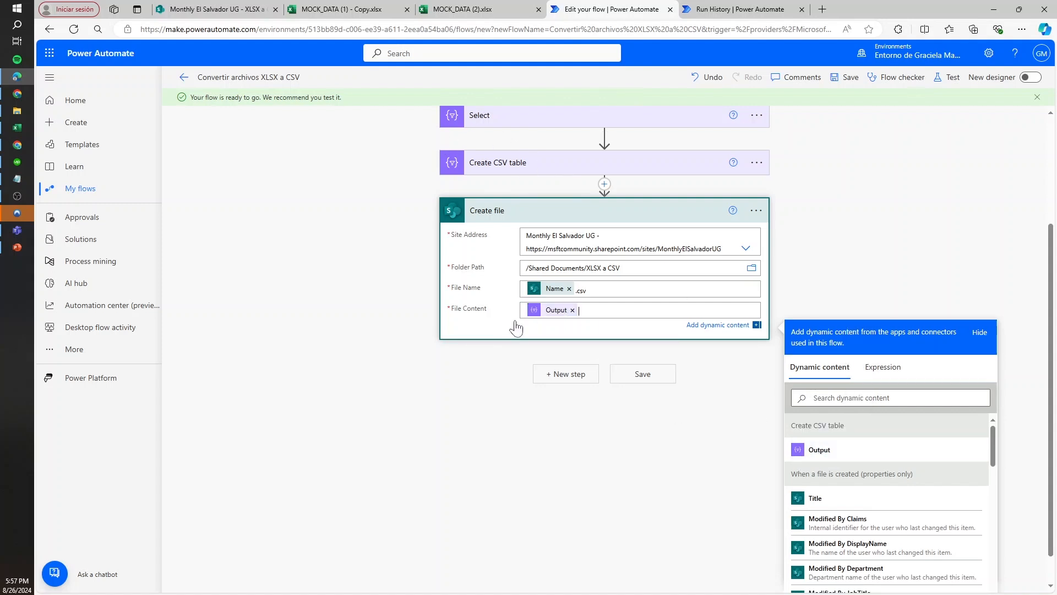
pyautogui.scroll(1, 496, 262)
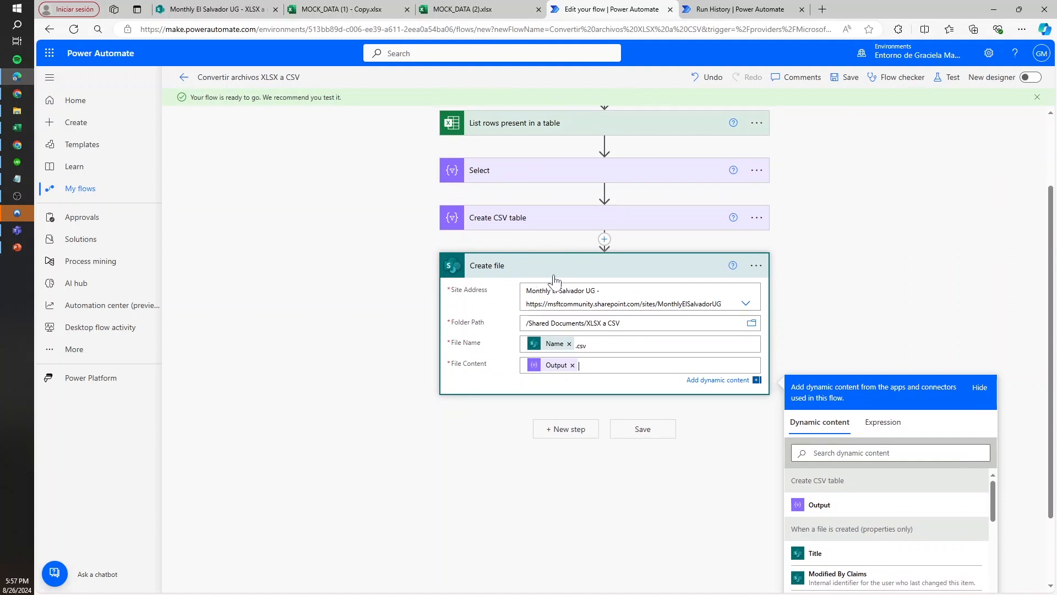
pyautogui.scroll(3, 554, 280)
pyautogui.click(851, 80)
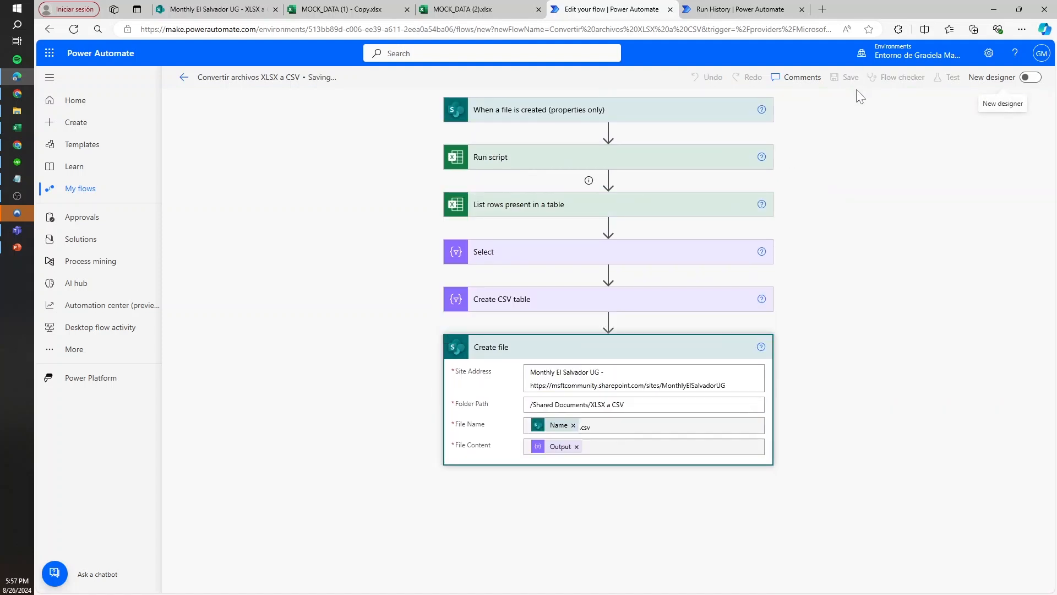
# Switch to the SharePoint library and upload a test file from File Explorer into the XLSX a CSV folder
pyautogui.click(212, 9)
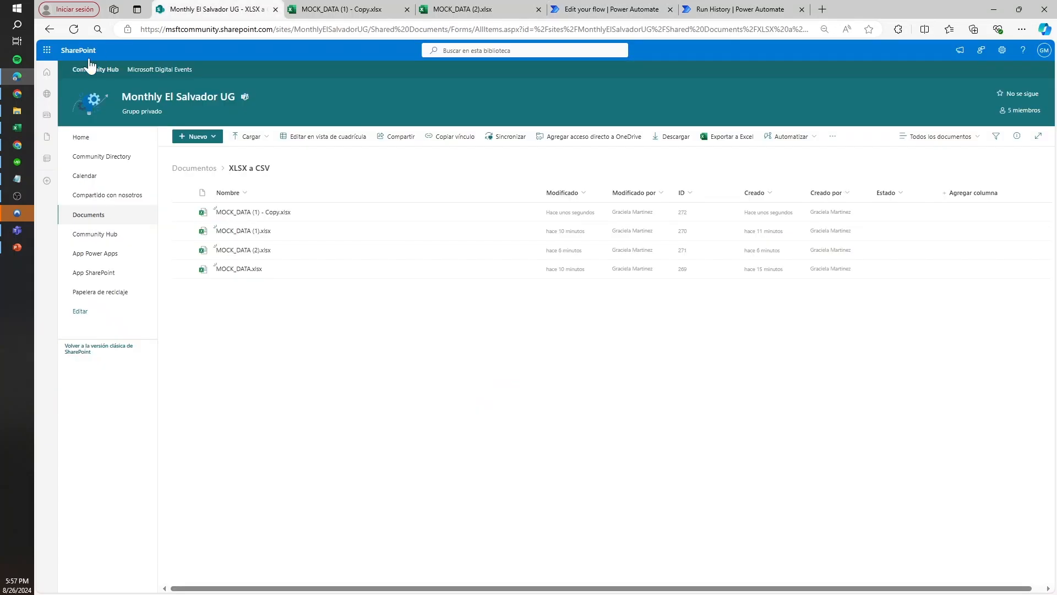
pyautogui.click(15, 111)
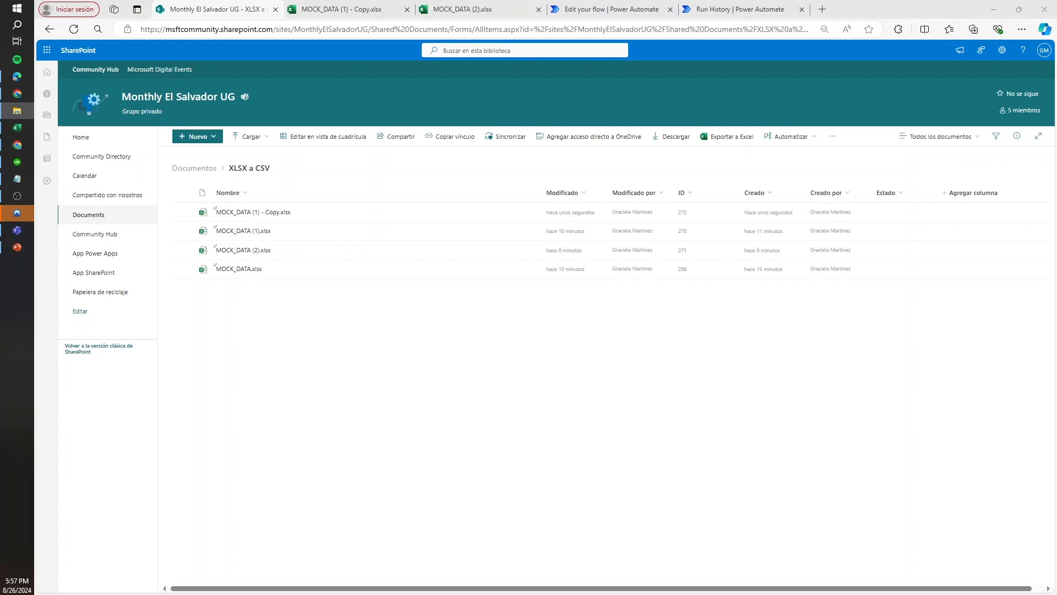
pyautogui.moveTo(1054, 341); pyautogui.dragTo(601, 430)
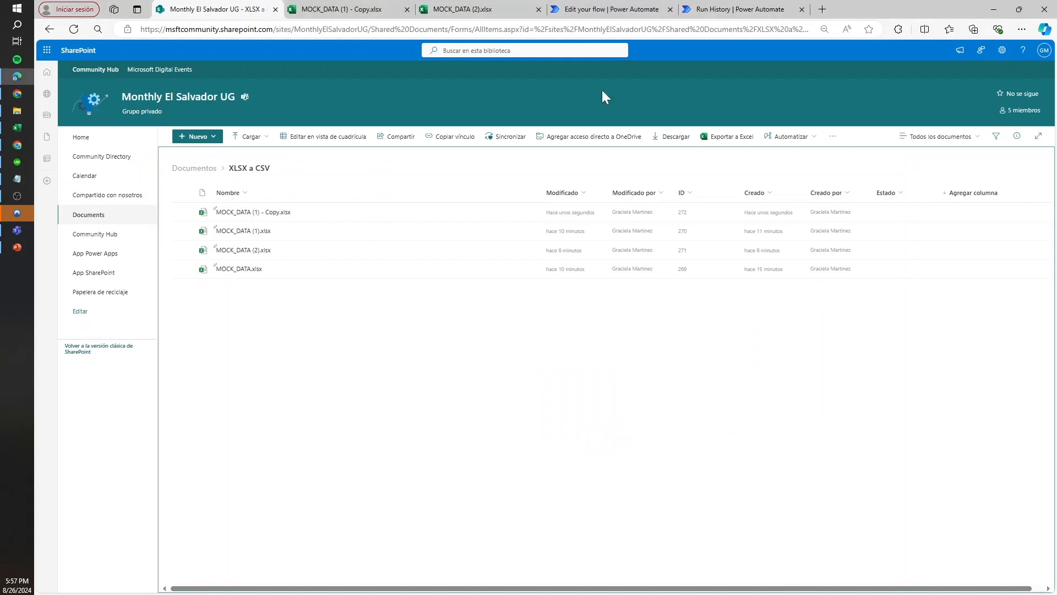
# Check the flow editor's save progress, the SharePoint library and the previous run's details in the run history
pyautogui.click(704, 9)
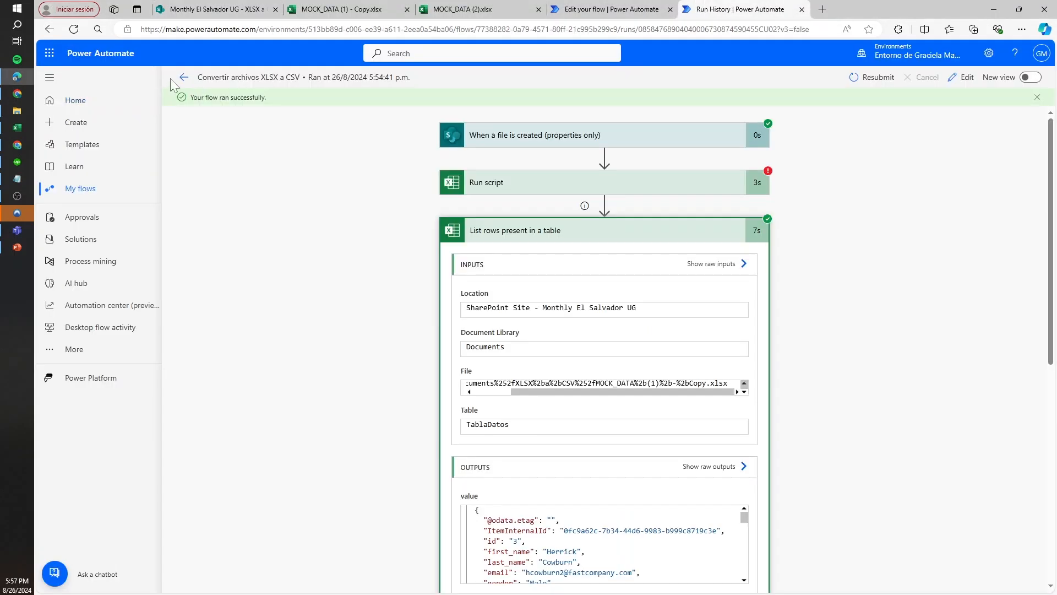
pyautogui.click(609, 10)
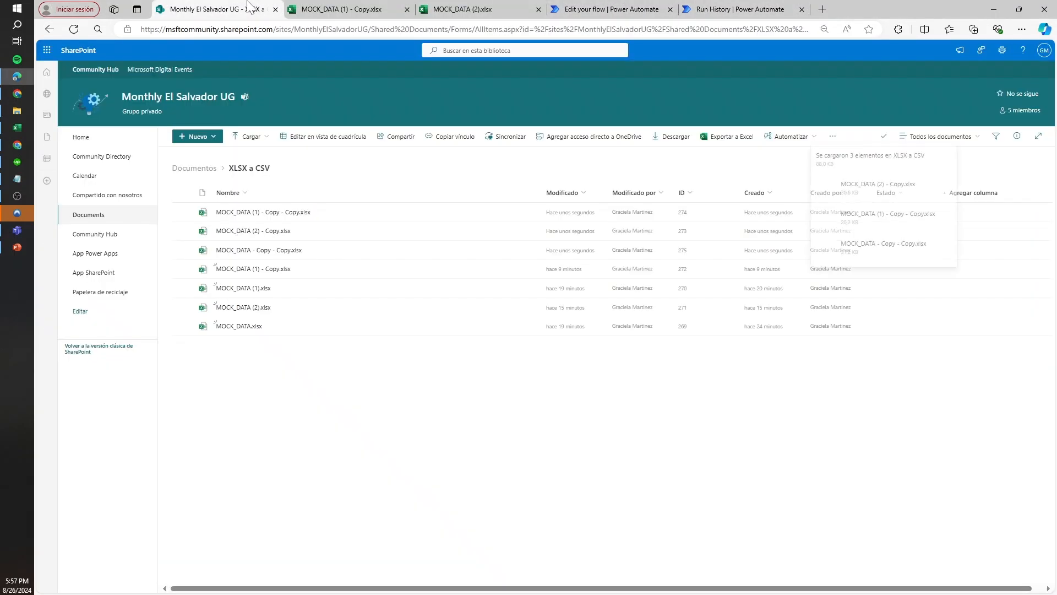
pyautogui.click(738, 9)
pyautogui.click(653, 7)
pyautogui.click(736, 9)
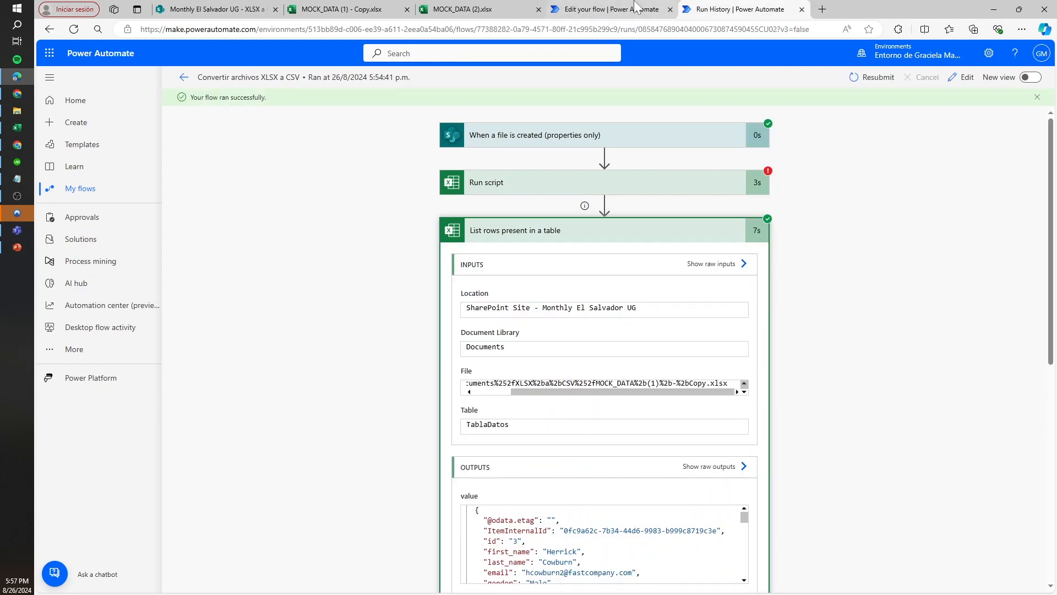
pyautogui.click(638, 8)
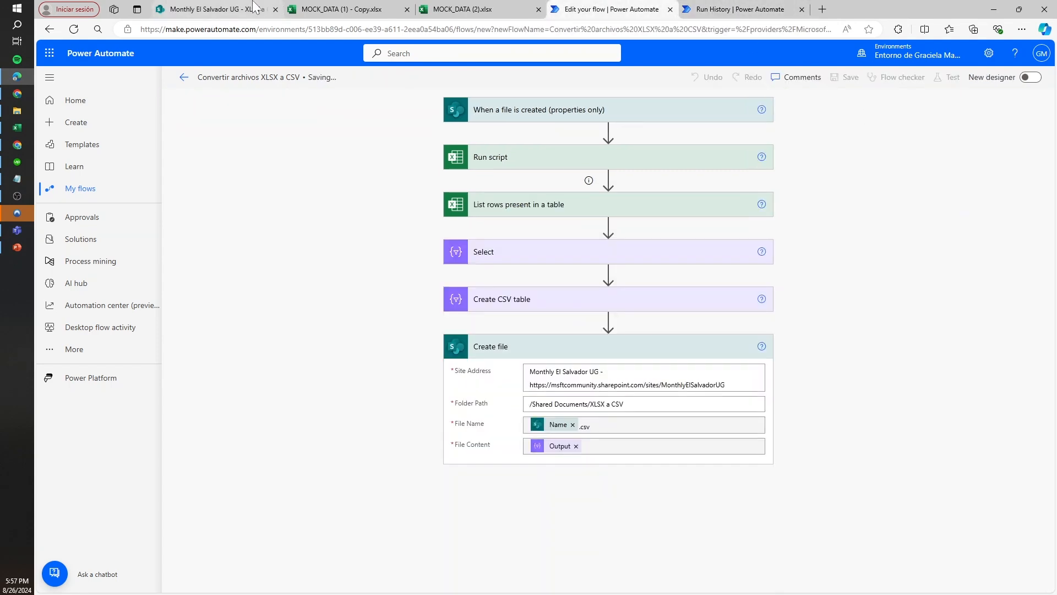
pyautogui.click(255, 7)
pyautogui.click(749, 9)
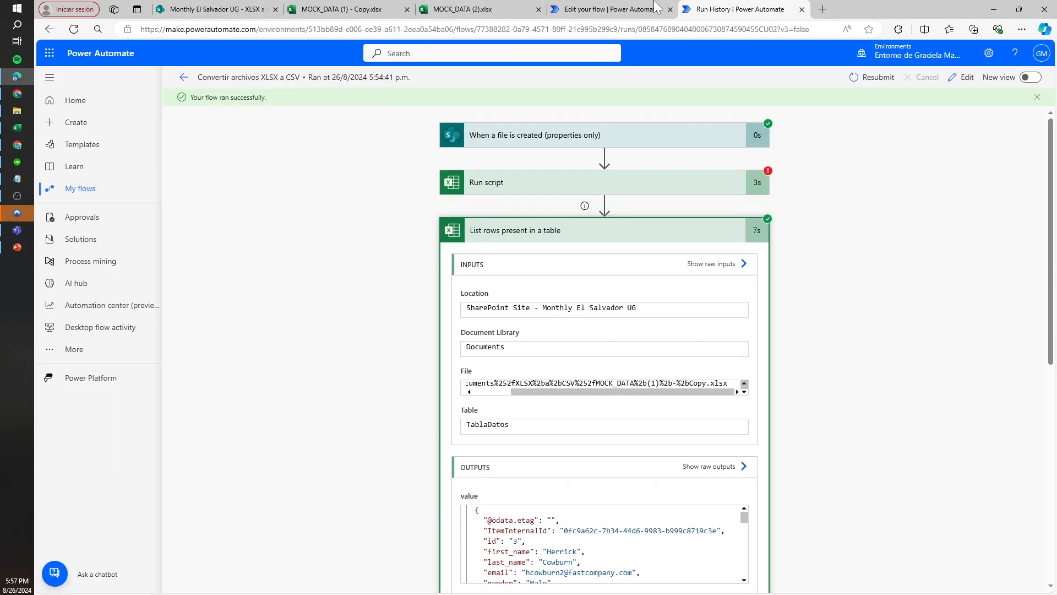
# Switch to the SharePoint library and delete all files in the XLSX a CSV folder
pyautogui.click(561, 6)
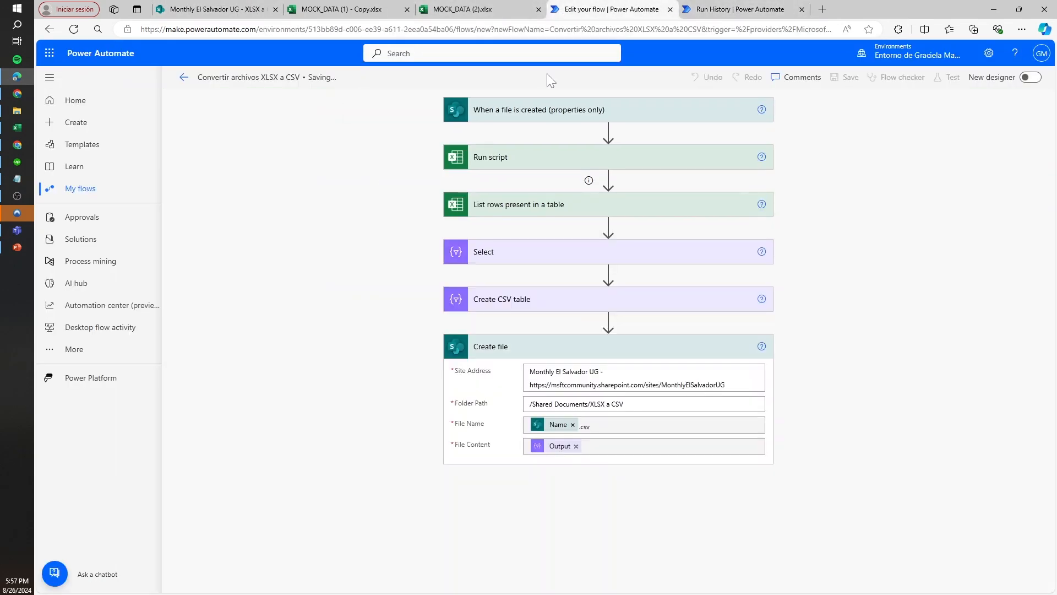
pyautogui.click(220, 9)
pyautogui.click(183, 192)
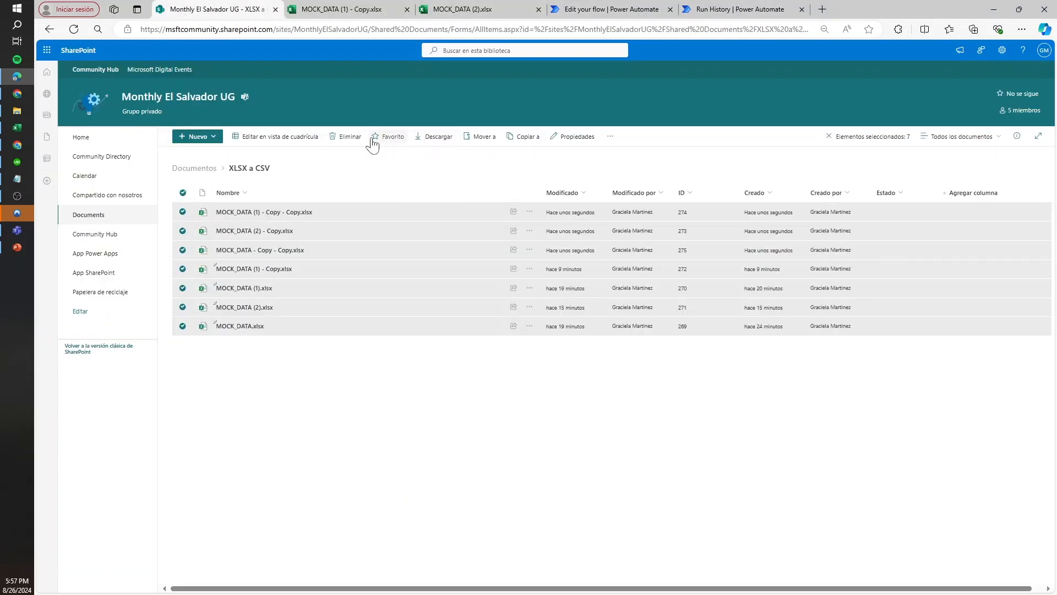
pyautogui.click(350, 137)
pyautogui.click(552, 352)
# Save the flow again and upload three MOCK_DATA Excel copies from File Explorer into the XLSX a CSV folder
pyautogui.click(614, 7)
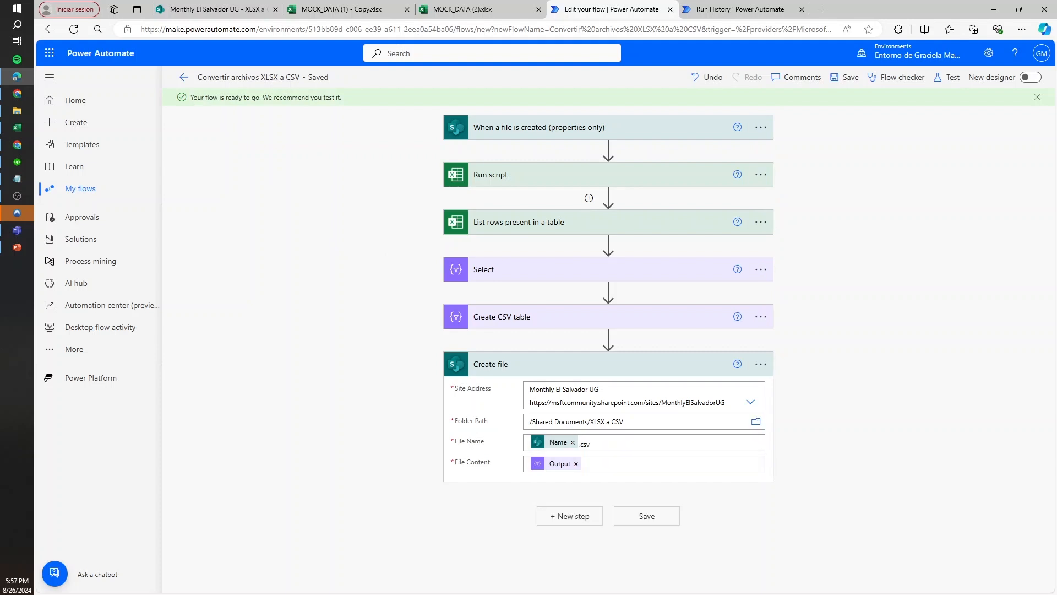
pyautogui.click(845, 77)
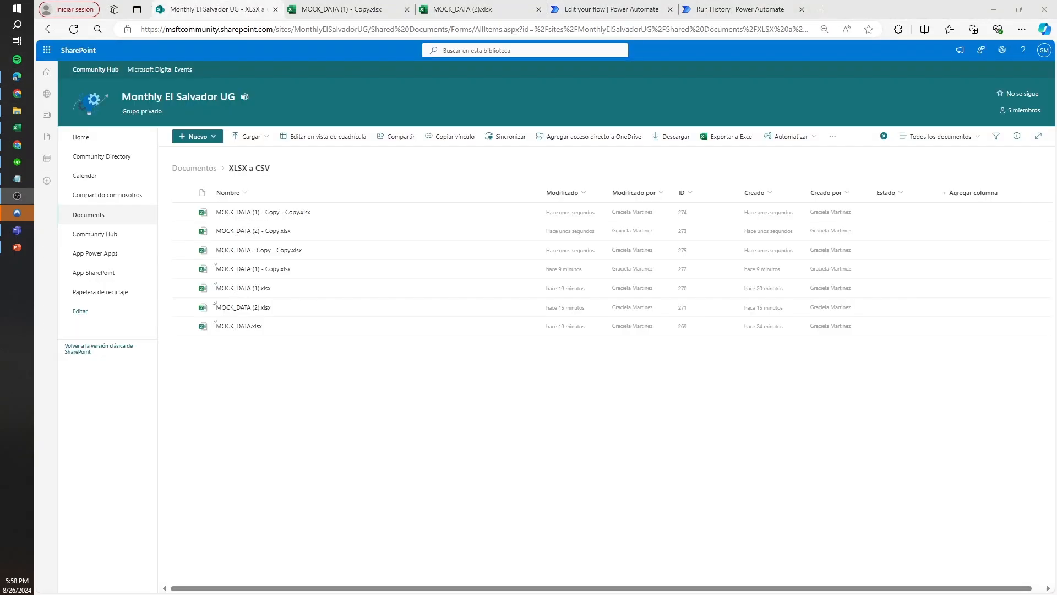
pyautogui.hotkey('alt', 'Tab')
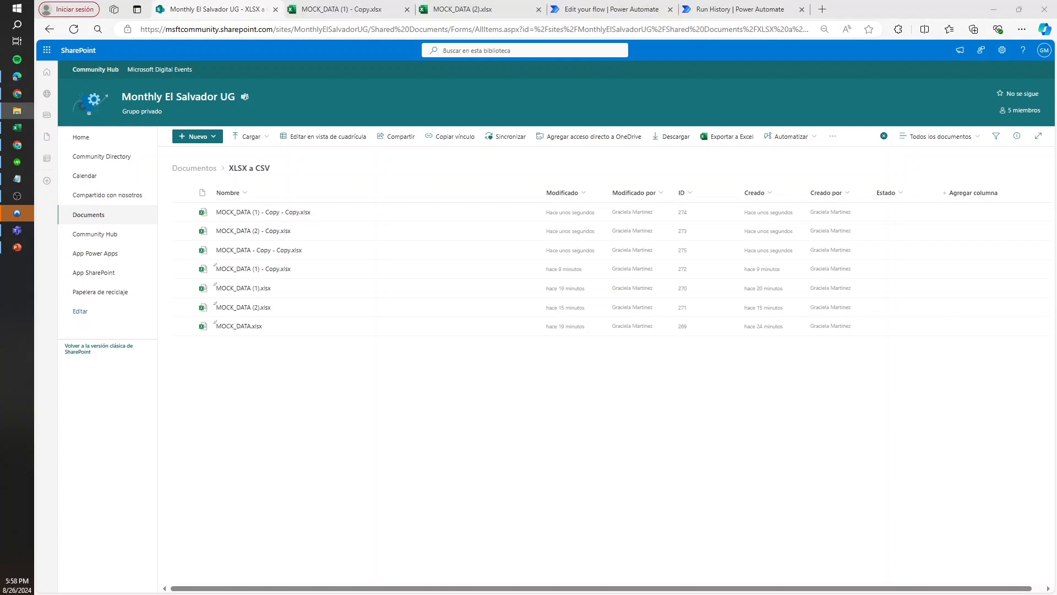
pyautogui.moveTo(1047, 452); pyautogui.dragTo(538, 406)
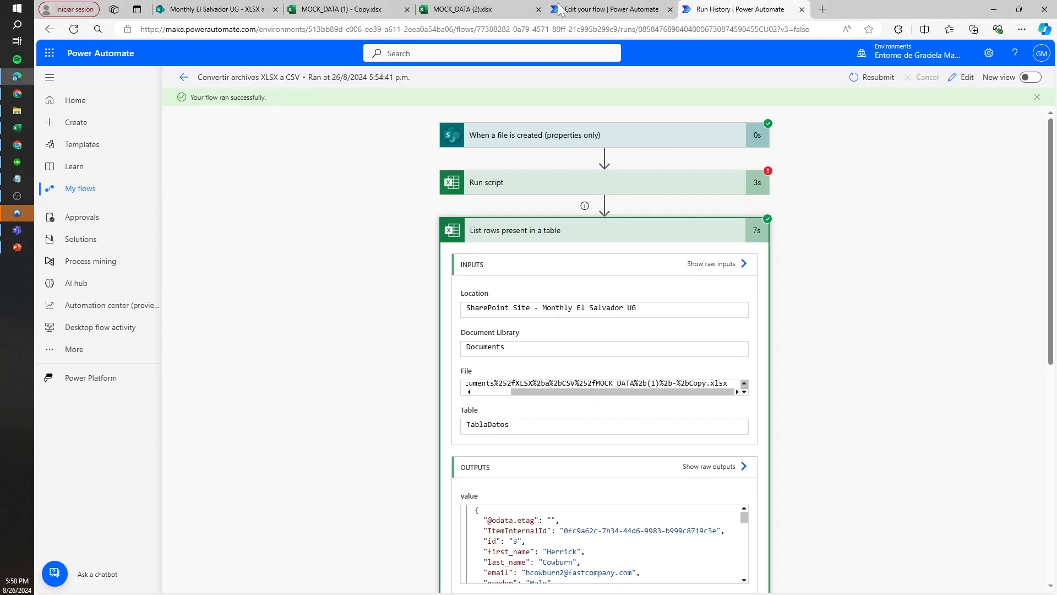
# Go back from the old run to the flow's details page and check the uploaded files in the SharePoint library
pyautogui.click(184, 77)
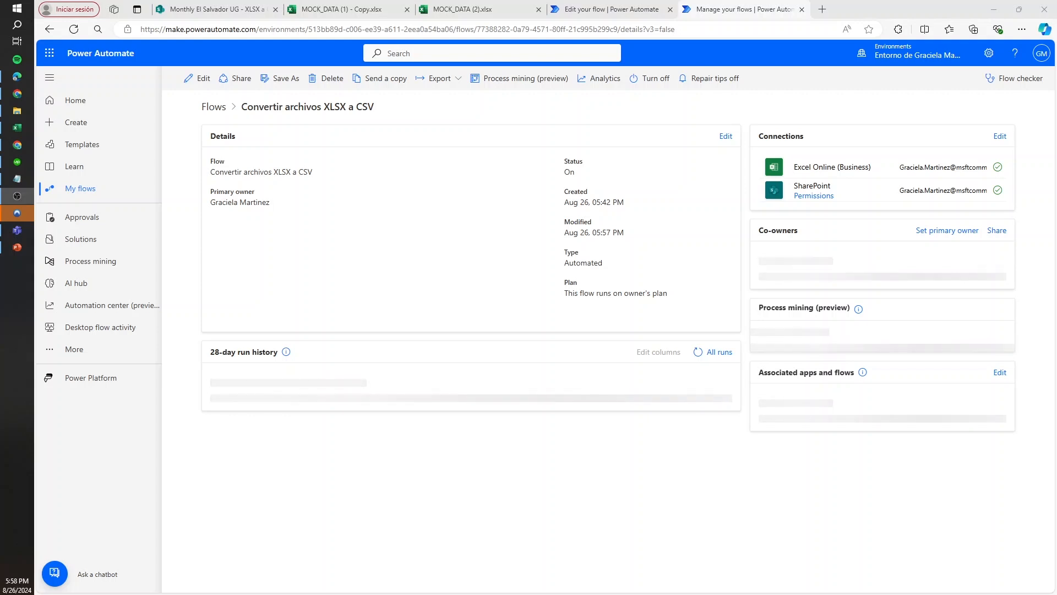
pyautogui.hotkey('ctrl', 'Tab')
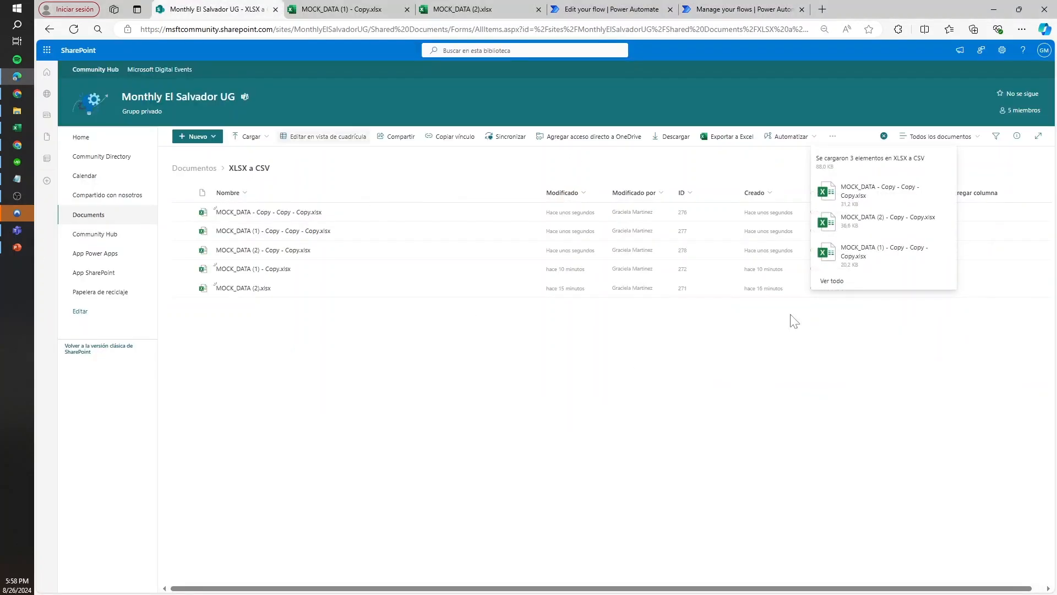
pyautogui.click(709, 8)
pyautogui.hotkey('ctrl', 'shift', 'Tab')
# Start a manual test of the flow and trigger it by uploading another MOCK_DATA Excel copy from File Explorer to the SharePoint folder
pyautogui.click(950, 77)
pyautogui.click(899, 105)
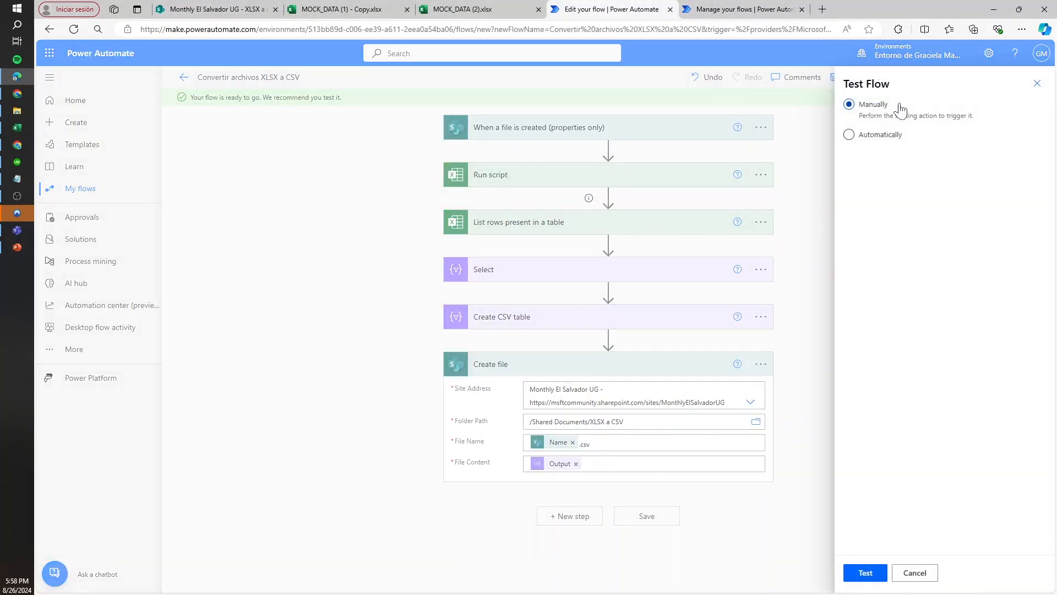
pyautogui.click(870, 573)
pyautogui.click(17, 111)
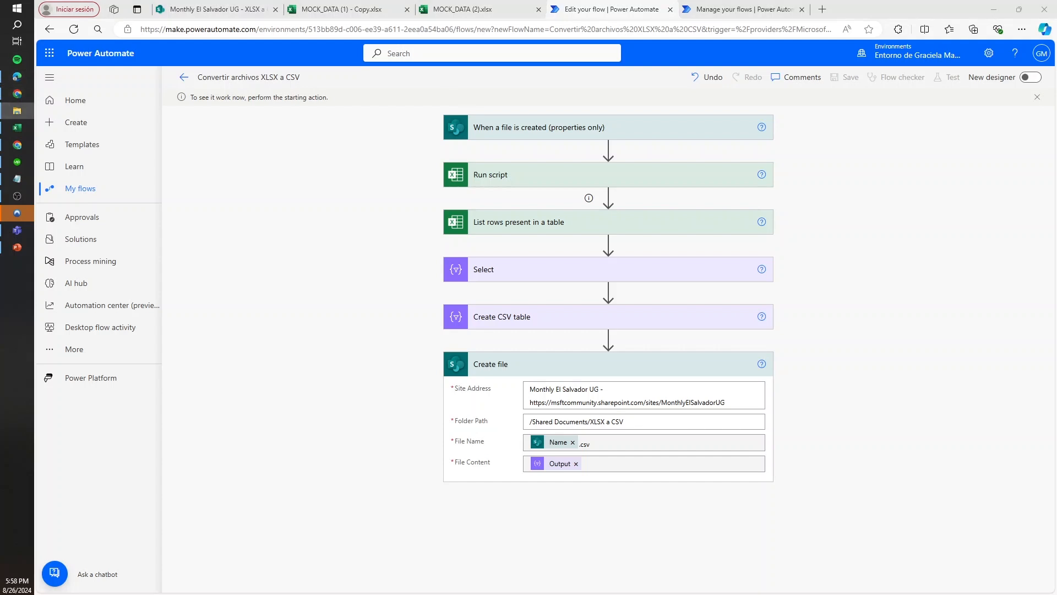
pyautogui.moveTo(166, 21); pyautogui.dragTo(211, 34)
# Check the SharePoint library, the test run's progress and the Create file action's run details
pyautogui.click(255, 9)
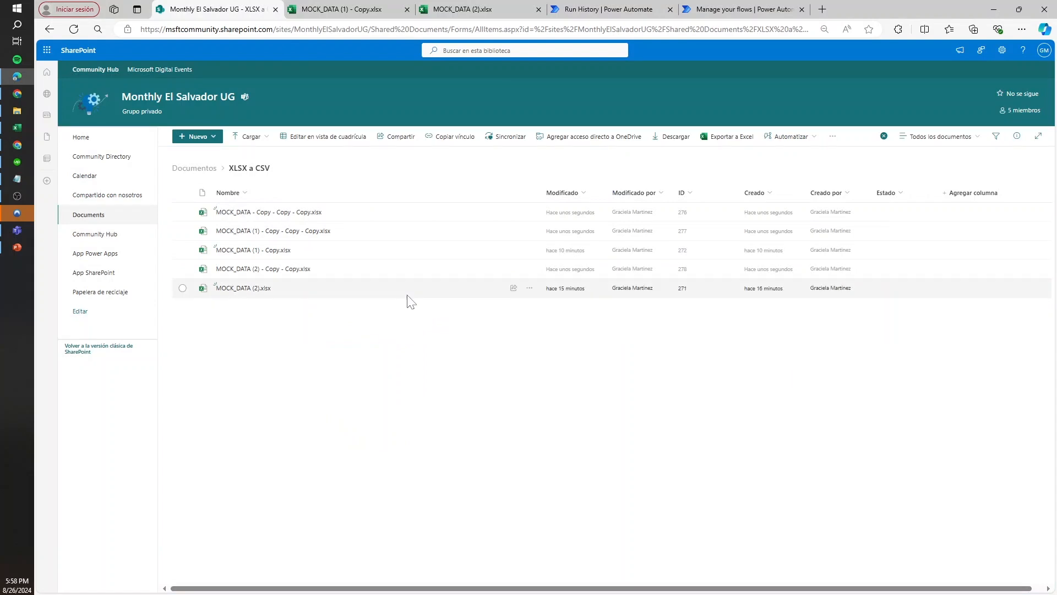
pyautogui.click(611, 8)
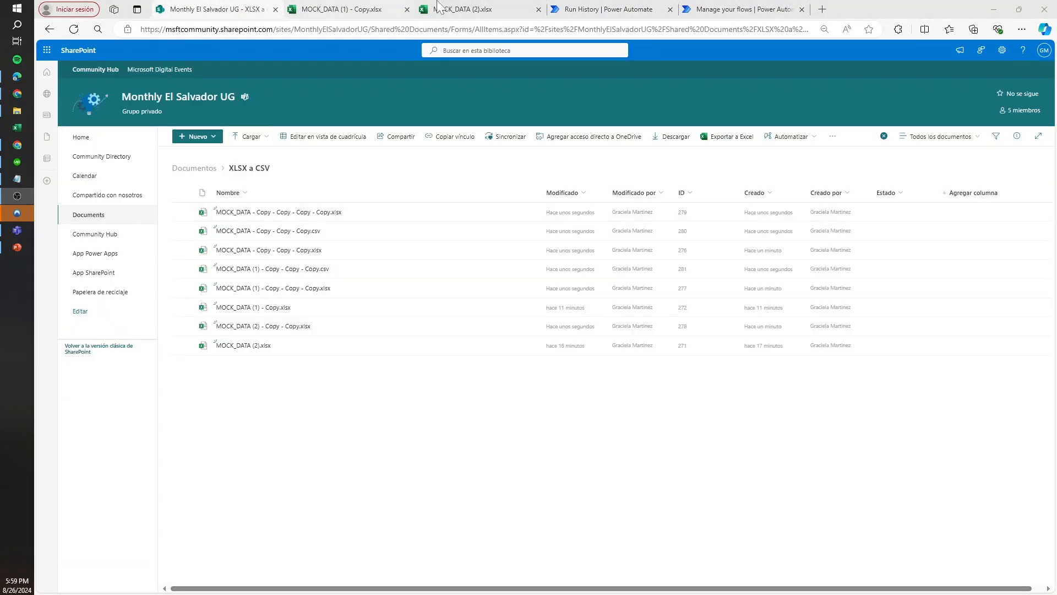
pyautogui.click(617, 6)
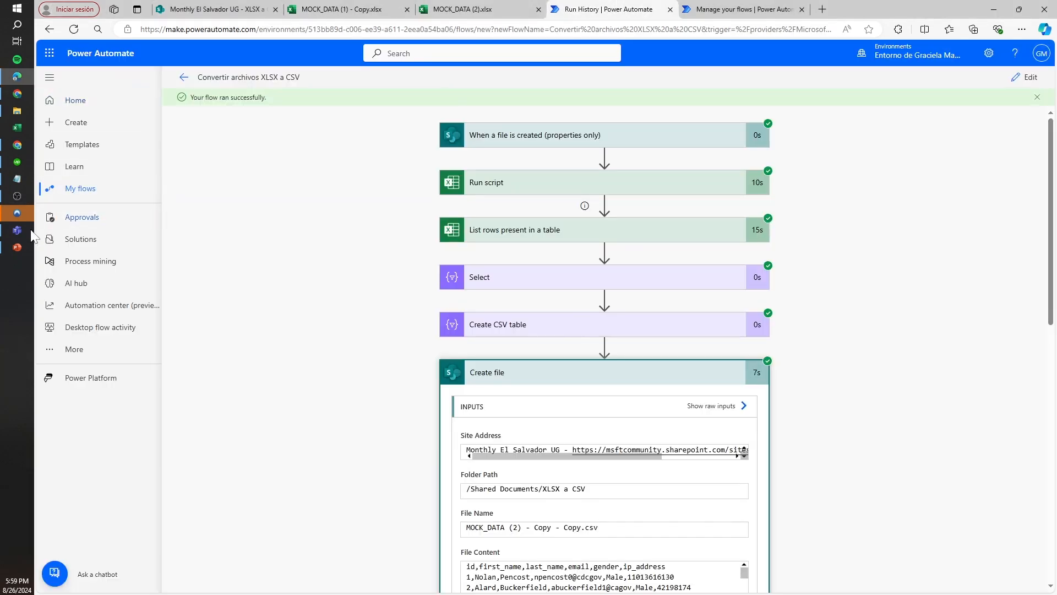
pyautogui.scroll(-4, 528, 484)
pyautogui.scroll(4, 831, 319)
# Examine the Create CSV table run details and search its From input for cdcgov and ip_address
pyautogui.click(687, 235)
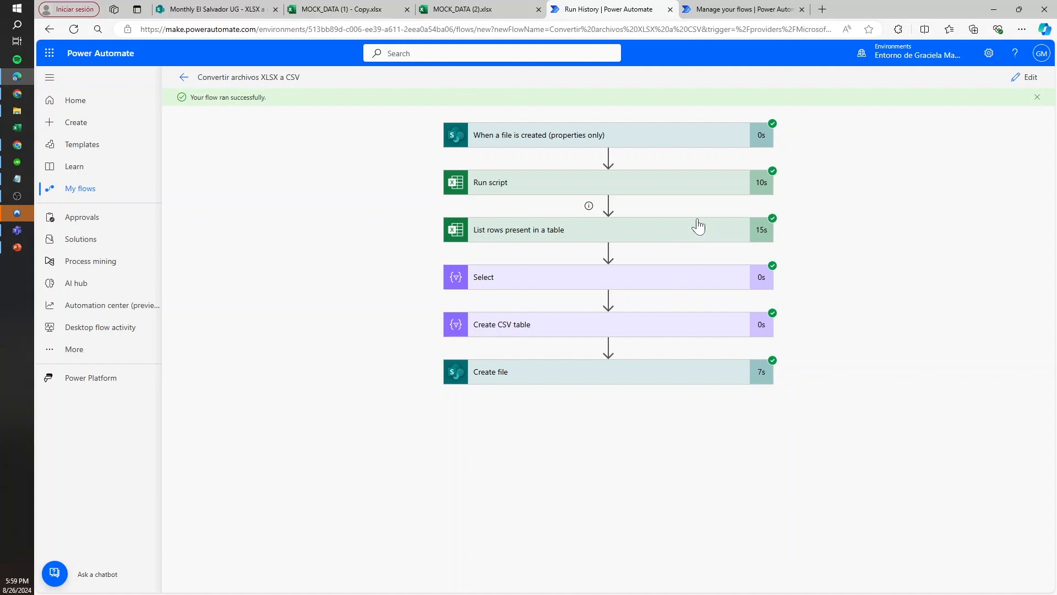
pyautogui.click(695, 329)
pyautogui.scroll(-1, 583, 466)
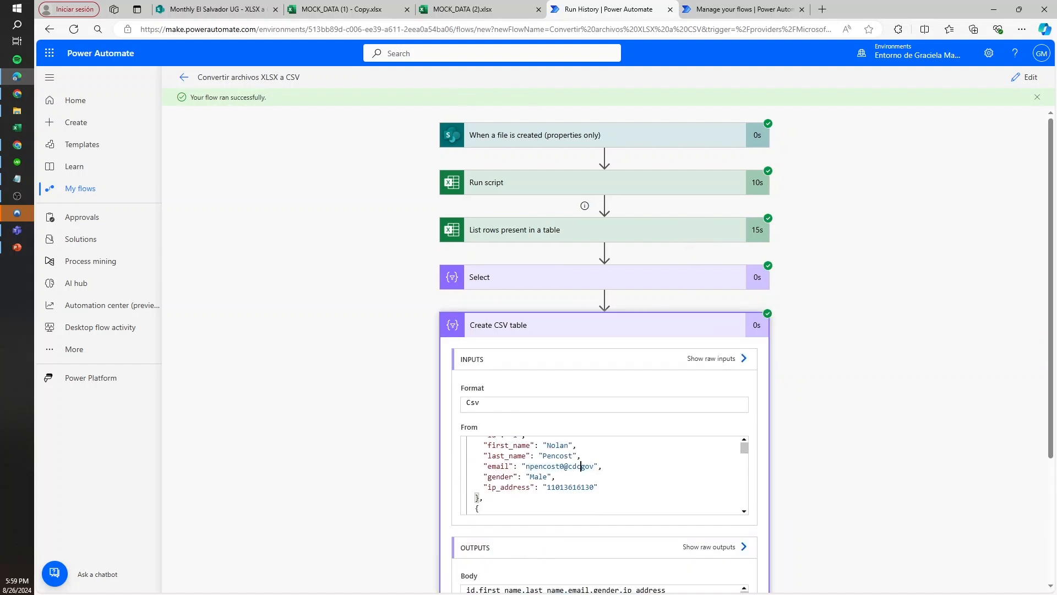
pyautogui.doubleClick(582, 466)
pyautogui.hotkey('ctrl', 'f')
pyautogui.press('Return')
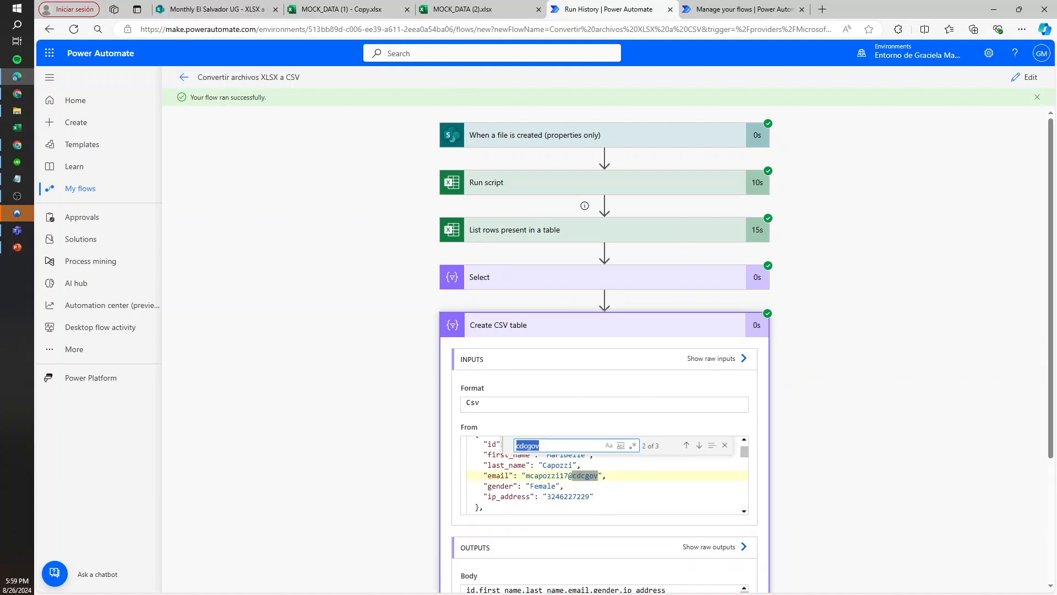
pyautogui.hotkey('ctrl', 'f')
pyautogui.press('Return')
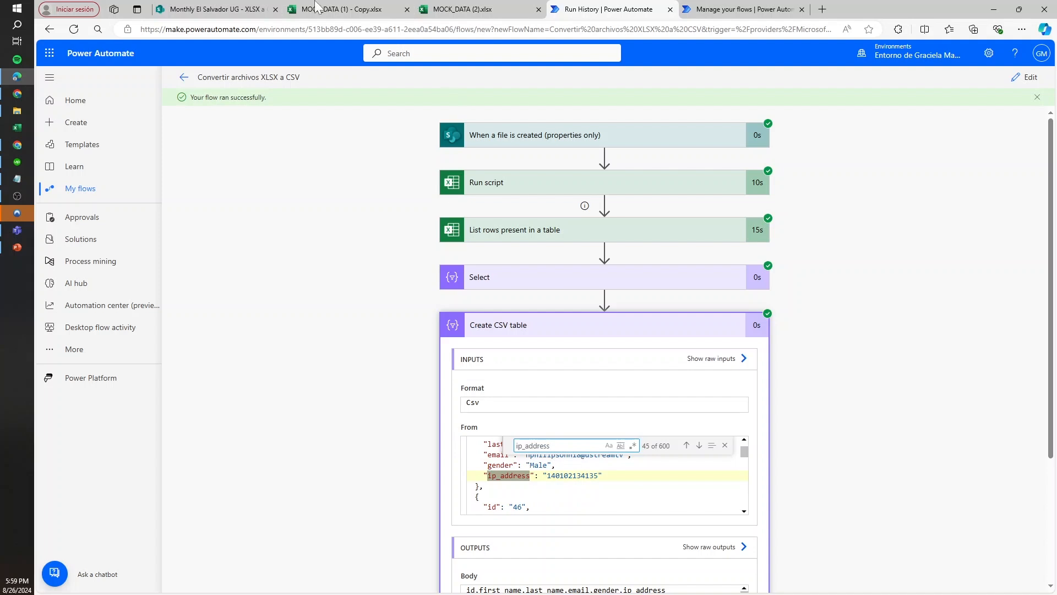
# Switch to the SharePoint library and select the MOCK_DATA (1) - Copy - Copy - Copy.csv file
pyautogui.click(215, 9)
pyautogui.click(363, 232)
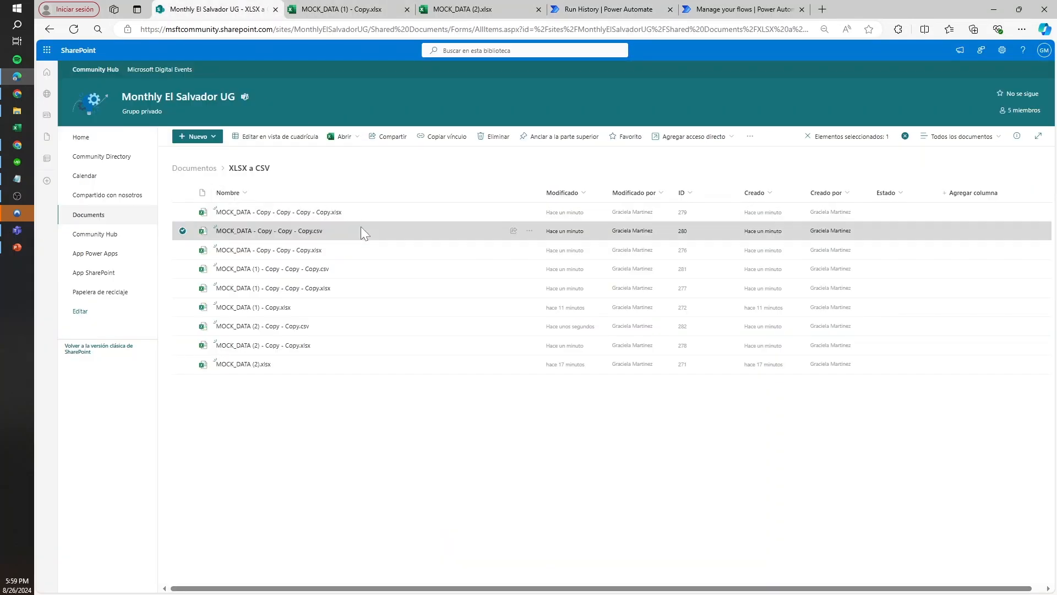
pyautogui.click(353, 268)
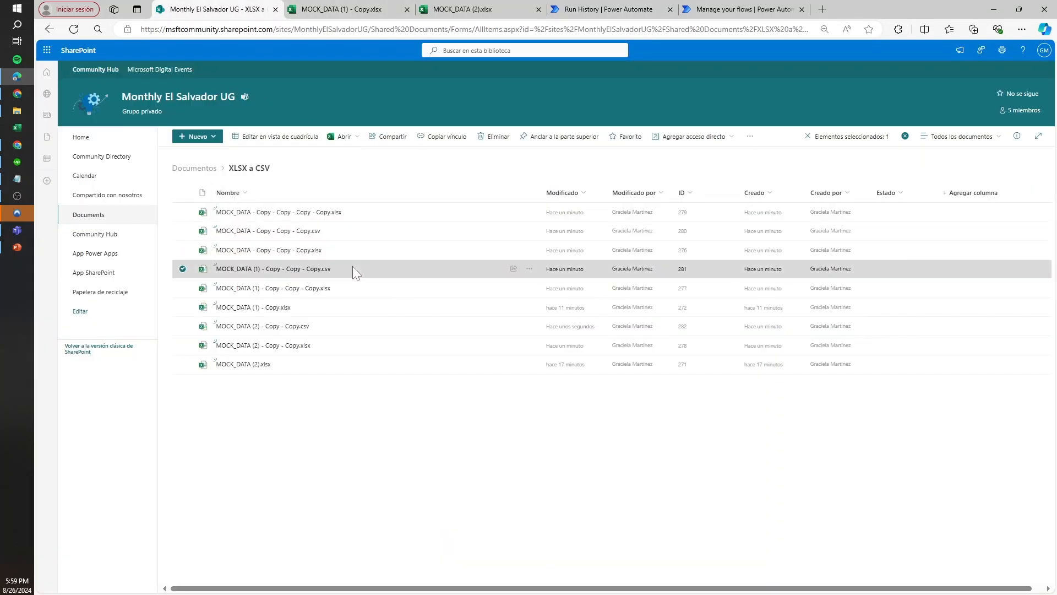
pyautogui.click(183, 231)
pyautogui.click(182, 326)
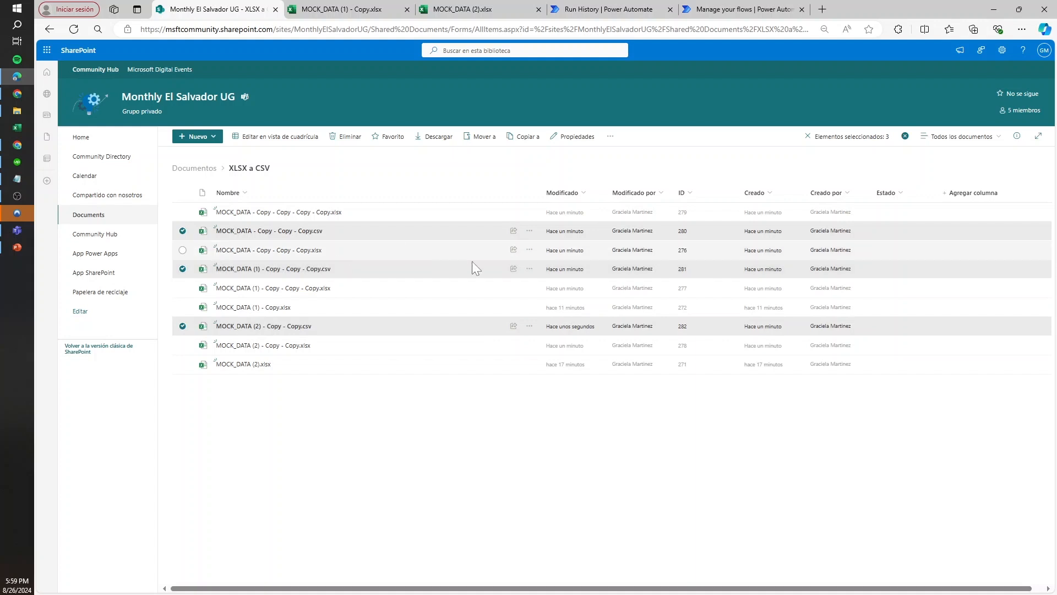
pyautogui.click(529, 268)
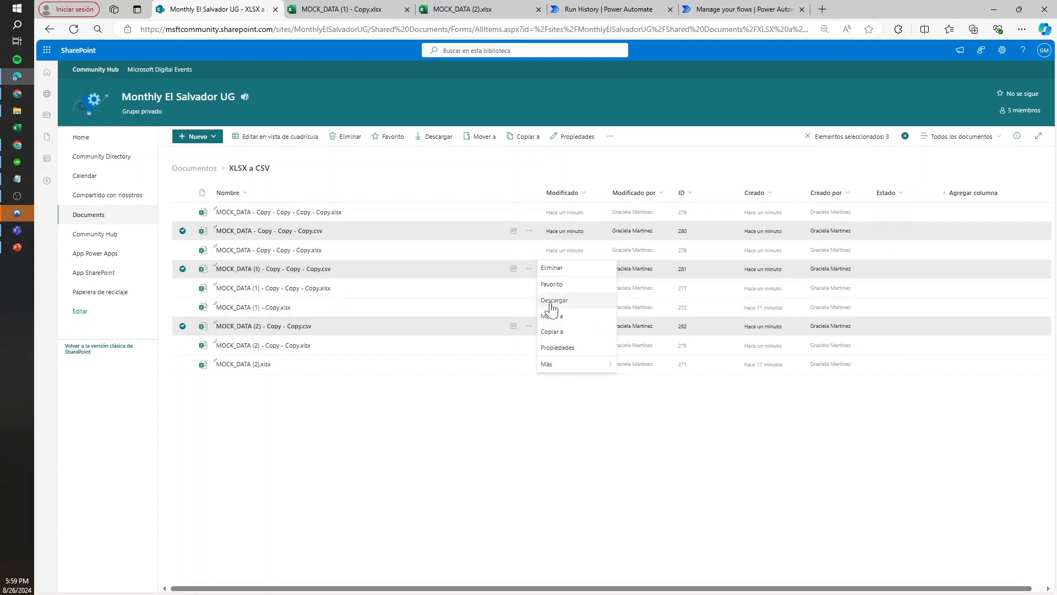
pyautogui.click(439, 387)
pyautogui.click(182, 231)
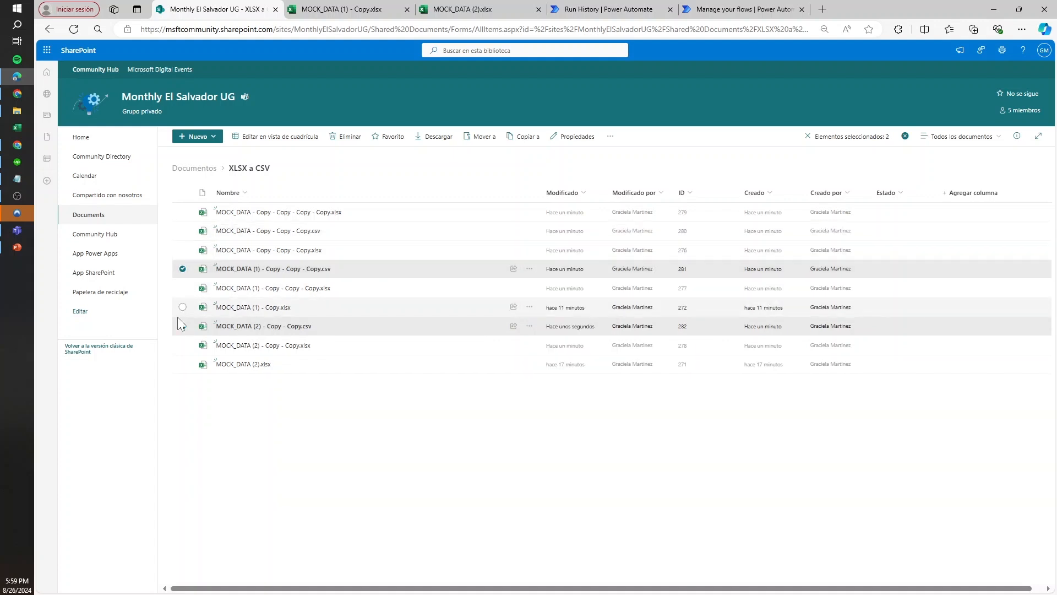
pyautogui.click(182, 326)
# Download MOCK_DATA (1) - Copy - Copy - Copy.csv and open the downloaded file in Excel
pyautogui.click(529, 268)
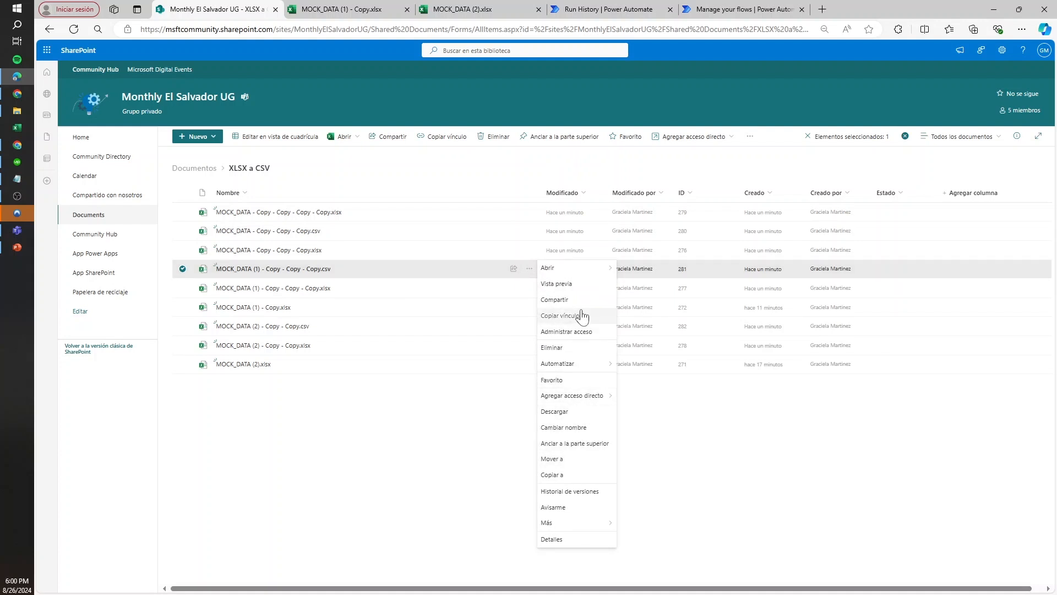
pyautogui.click(560, 413)
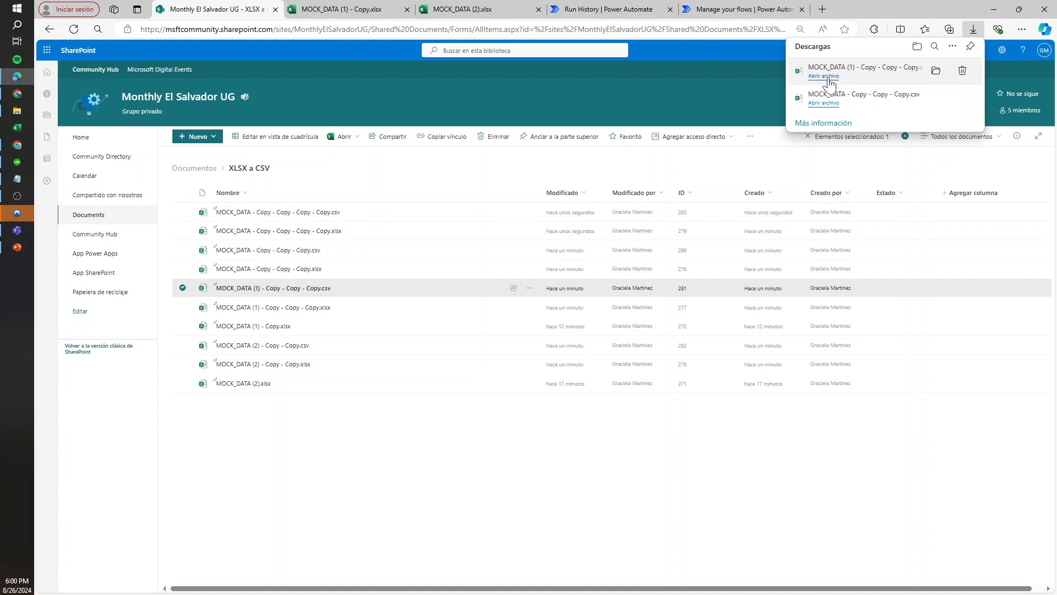
pyautogui.click(825, 76)
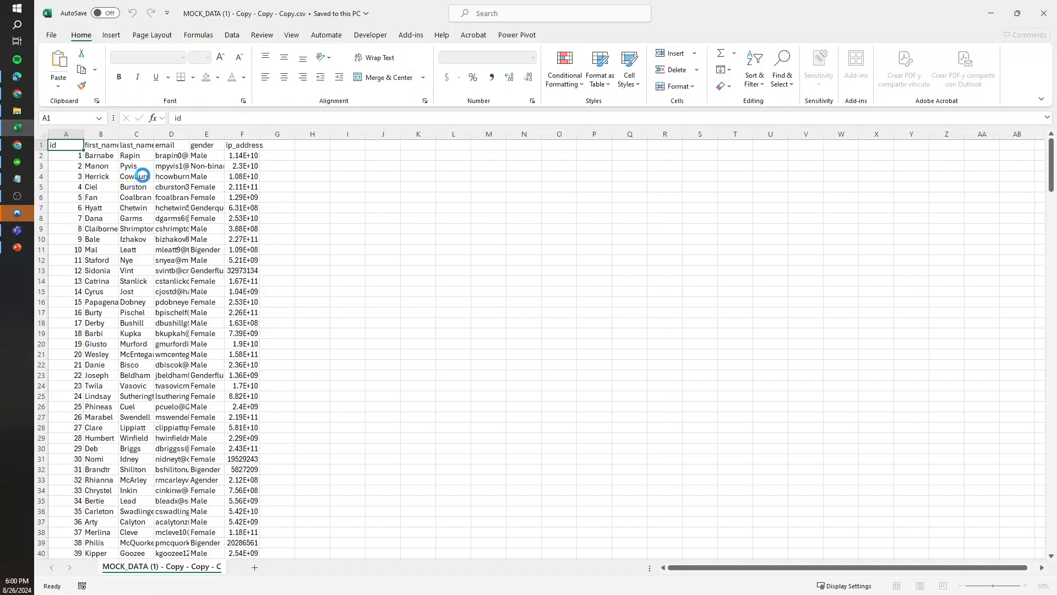
# Review the rows and columns of the downloaded CSV in Excel, and close the file
pyautogui.click(141, 278)
pyautogui.scroll(-20, 166, 308)
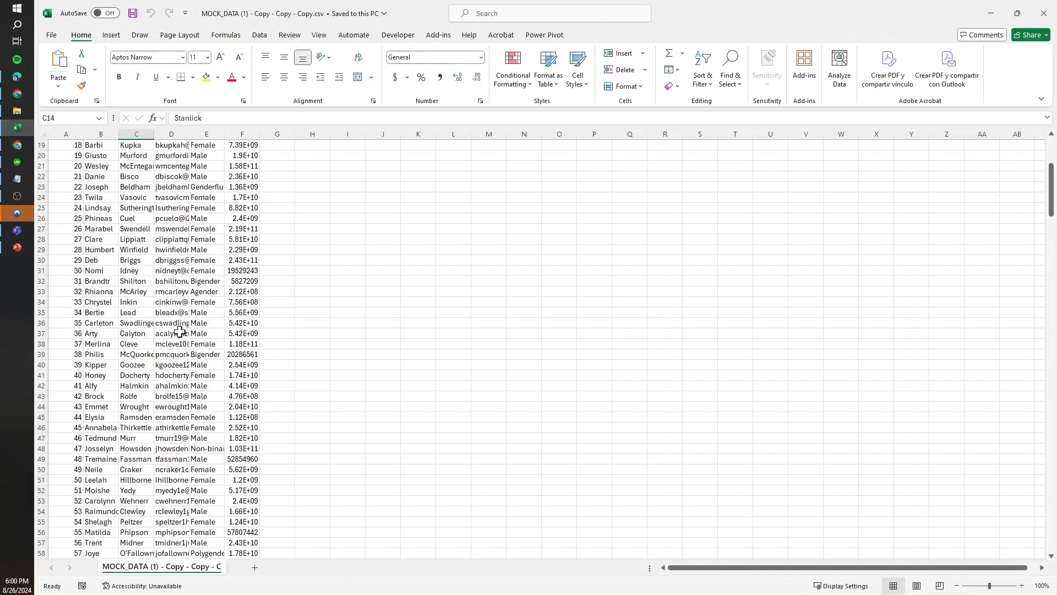
pyautogui.click(1046, 13)
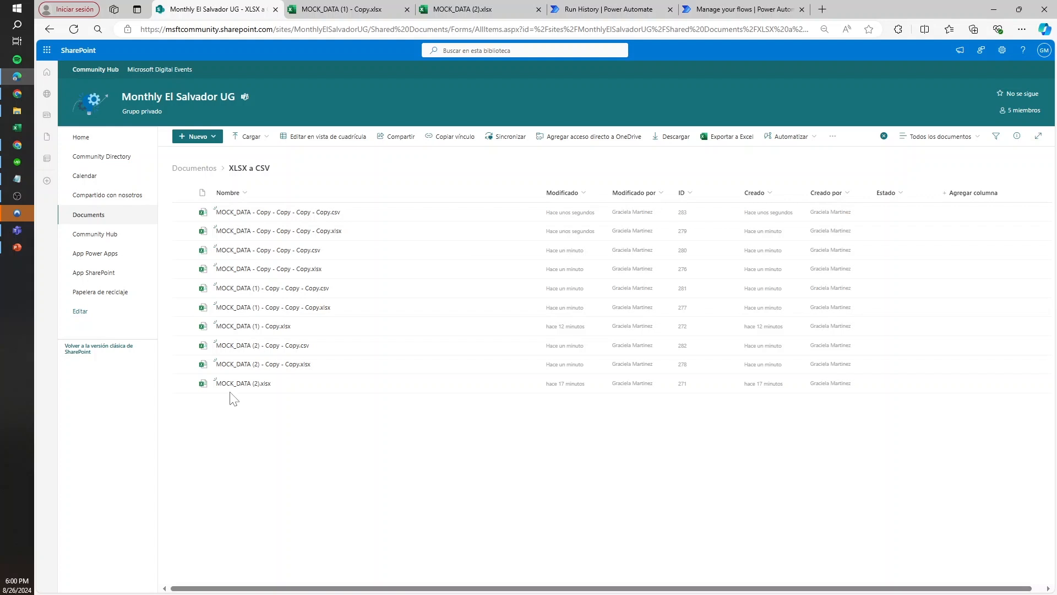
# Select the MOCK_DATA (1) - Copy - Copy - Copy.xlsx file in the SharePoint folder
pyautogui.click(379, 307)
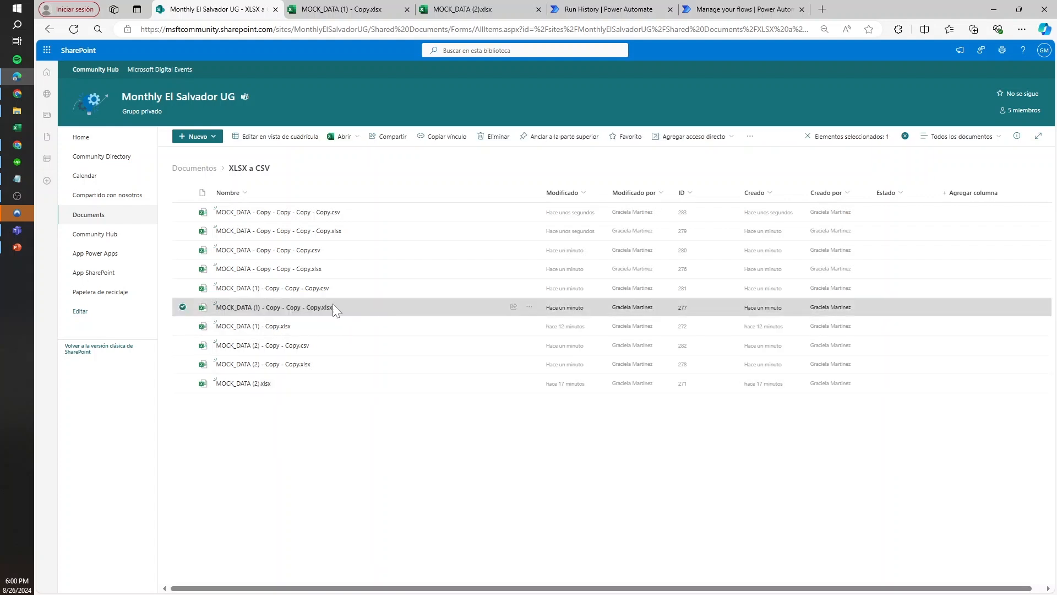